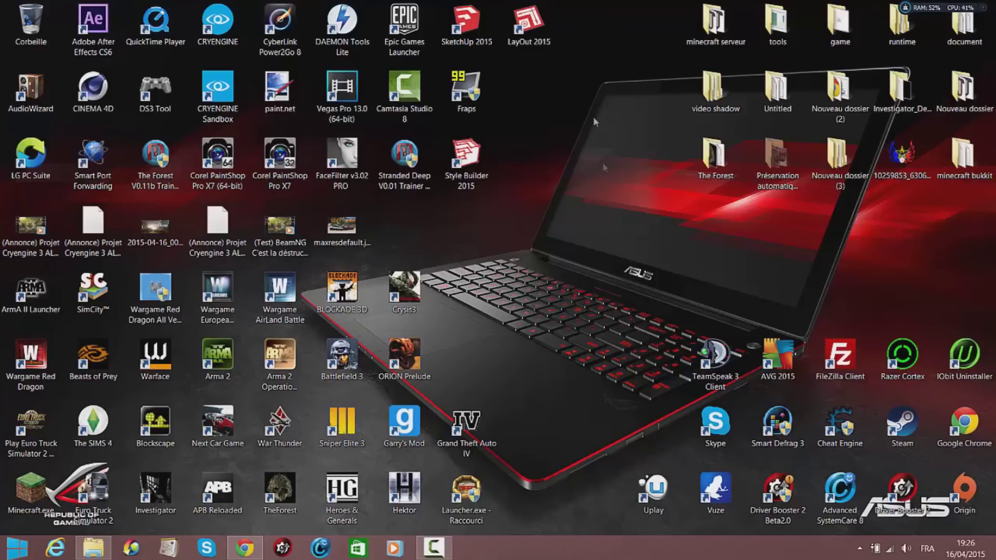
Switch to Chrome and search Google for "wix.com"
{"action": "left_click", "coordinate": [245, 547]}
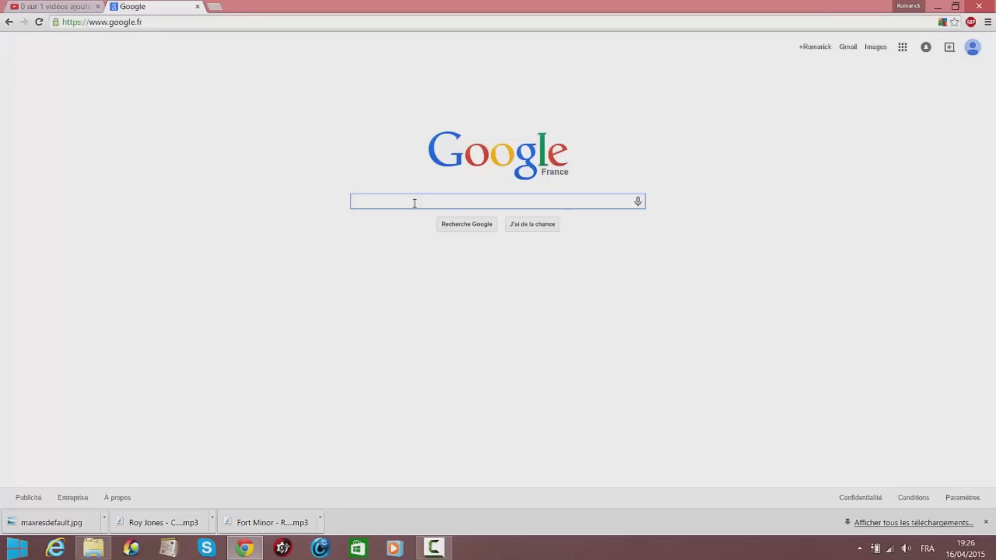
{"action": "left_click", "coordinate": [934, 6]}
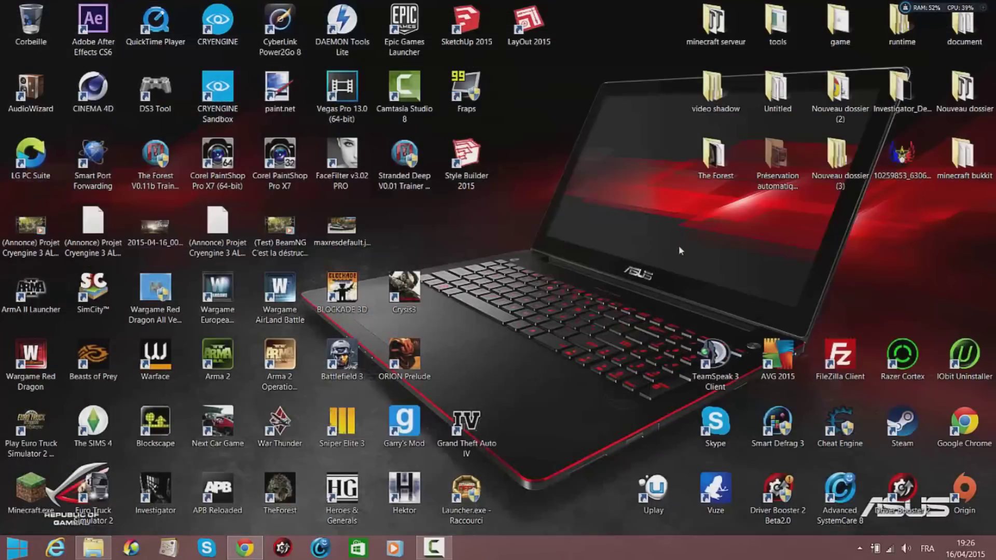
{"action": "left_click", "coordinate": [245, 547]}
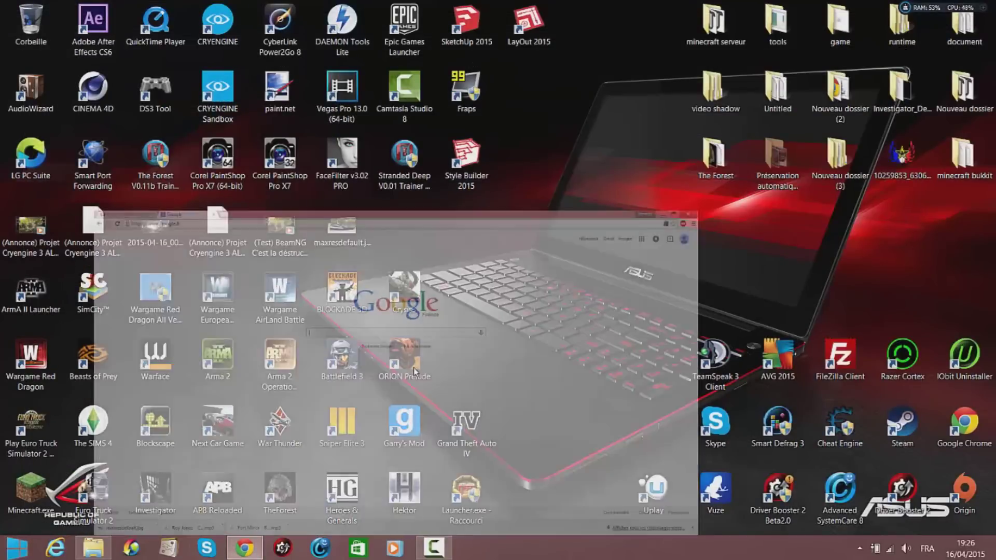
{"action": "left_click", "coordinate": [391, 203]}
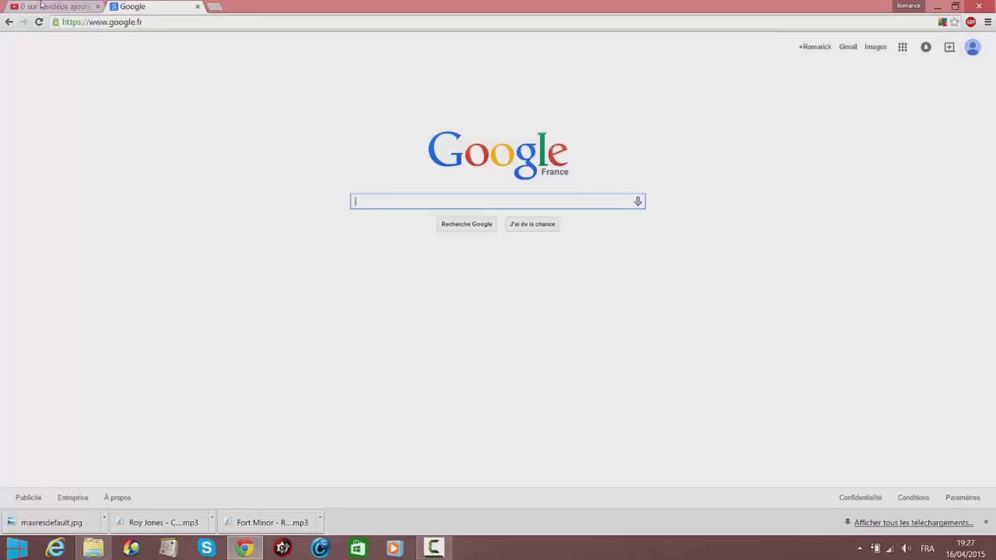
{"action": "left_click", "coordinate": [166, 94]}
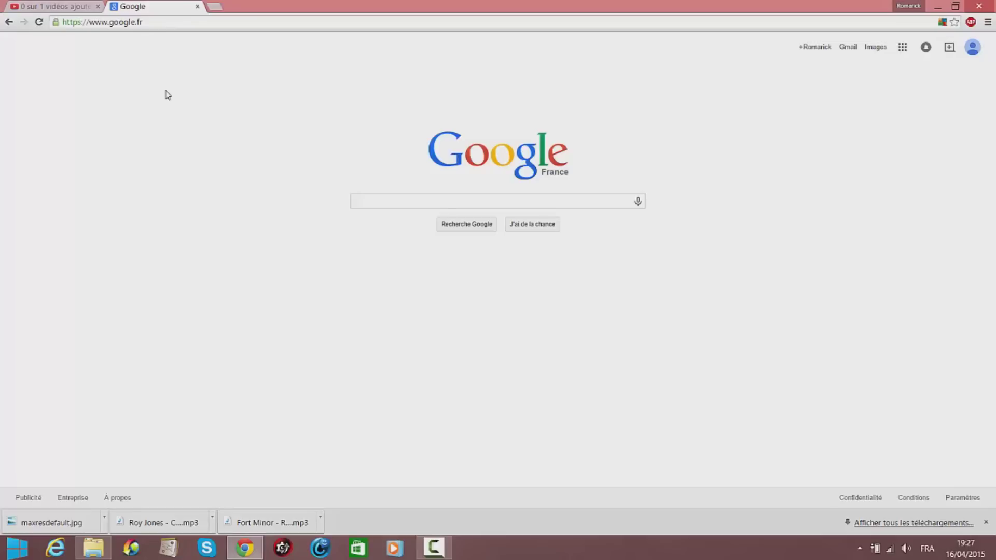
{"action": "left_click", "coordinate": [501, 204]}
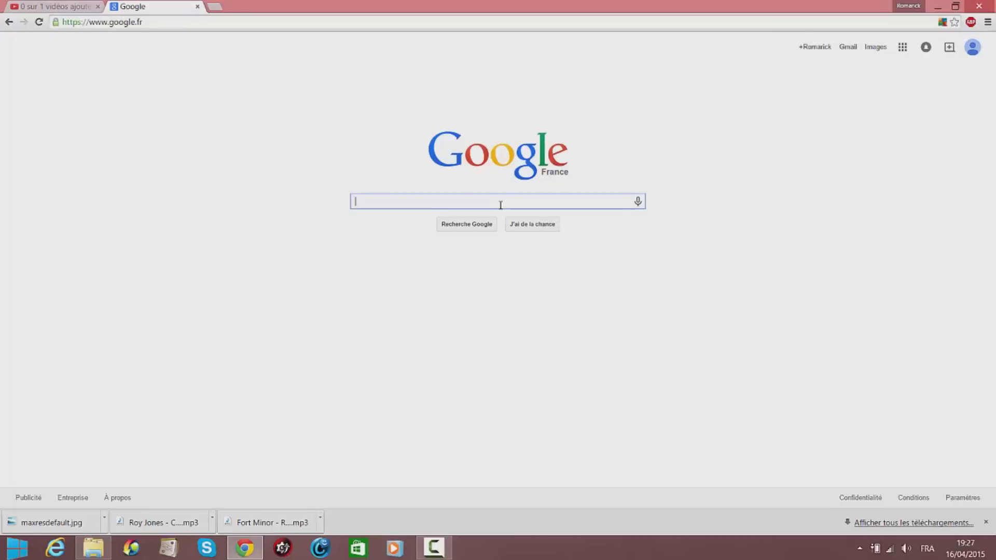
{"action": "type", "text": "wix.com"}
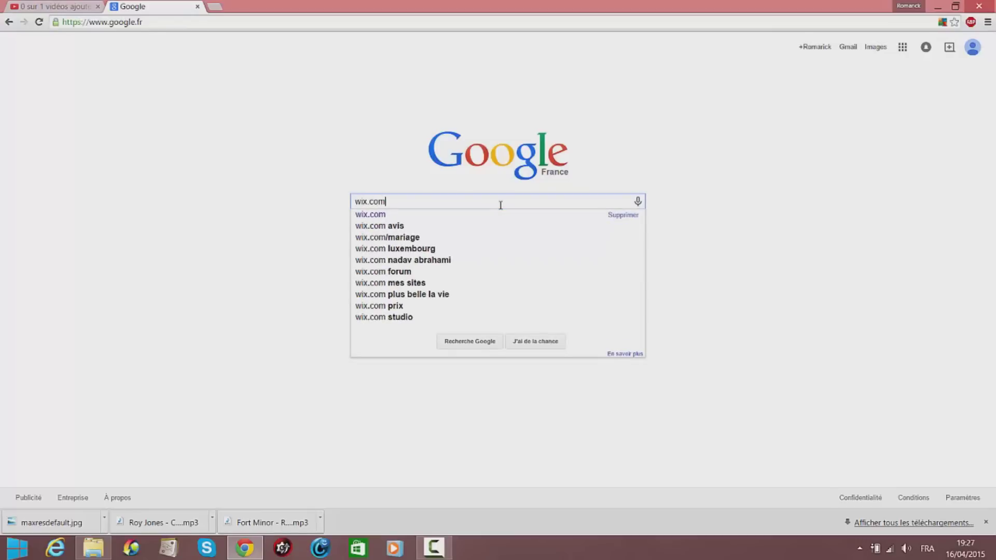
{"action": "key", "text": "Return"}
Open the French Wix home page from the search results
{"action": "left_click", "coordinate": [83, 125]}
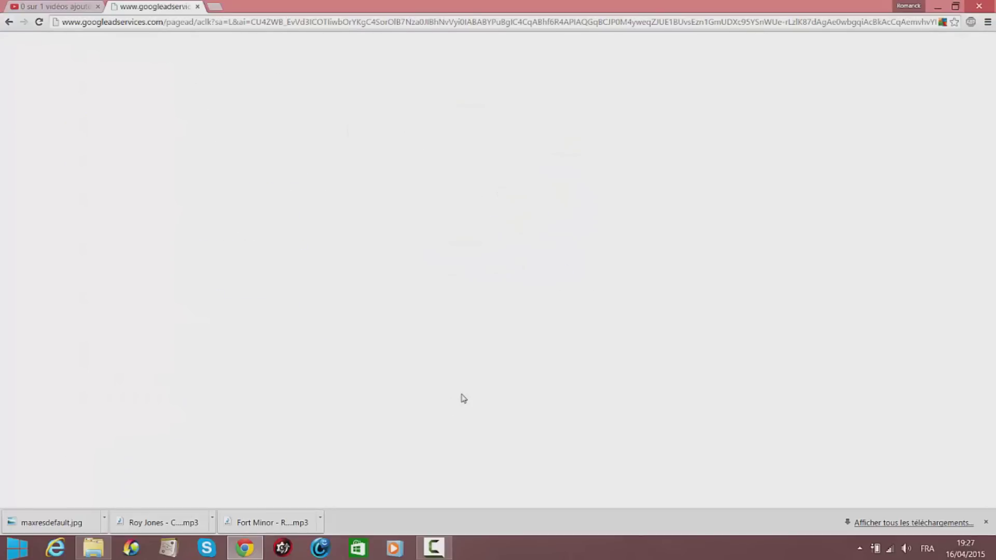
{"action": "left_click", "coordinate": [4, 27]}
{"action": "left_click", "coordinate": [188, 177]}
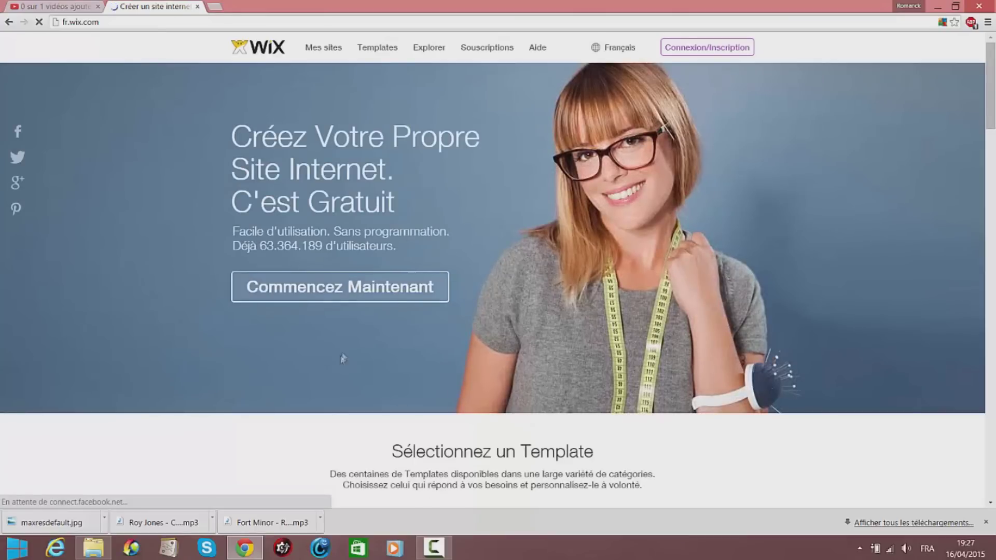
Bring up the Wix login dialog from the home page and sign in with a linked social account
{"action": "scroll", "coordinate": [354, 314], "scroll_direction": "down", "scroll_amount": 7}
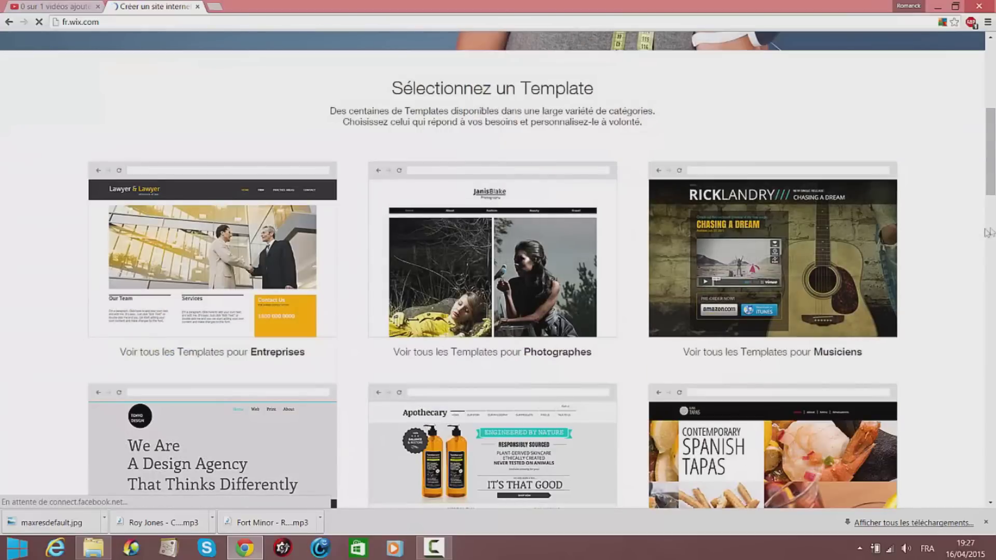
{"action": "scroll", "coordinate": [961, 365], "scroll_direction": "down", "scroll_amount": 6}
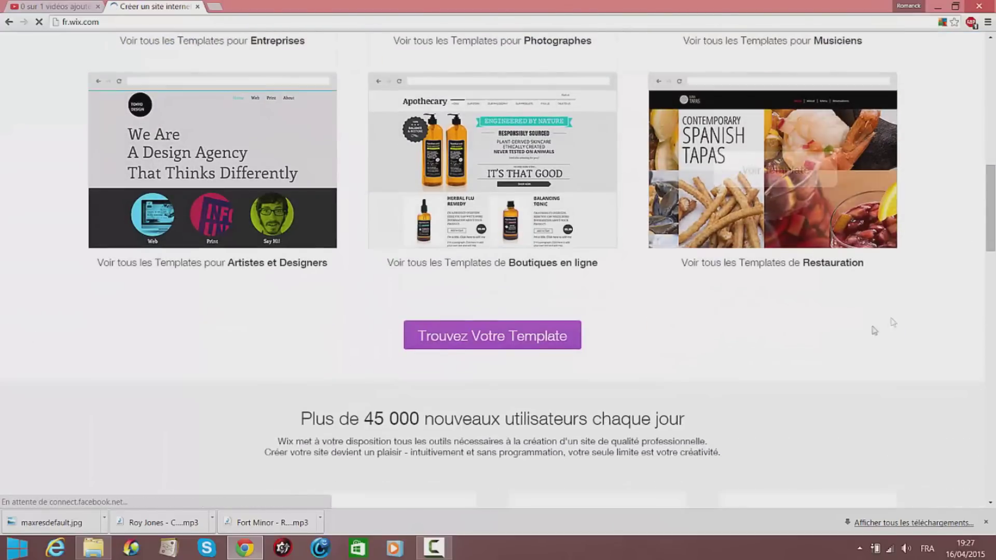
{"action": "scroll", "coordinate": [674, 311], "scroll_direction": "up", "scroll_amount": 3}
{"action": "scroll", "coordinate": [523, 445], "scroll_direction": "down", "scroll_amount": 1}
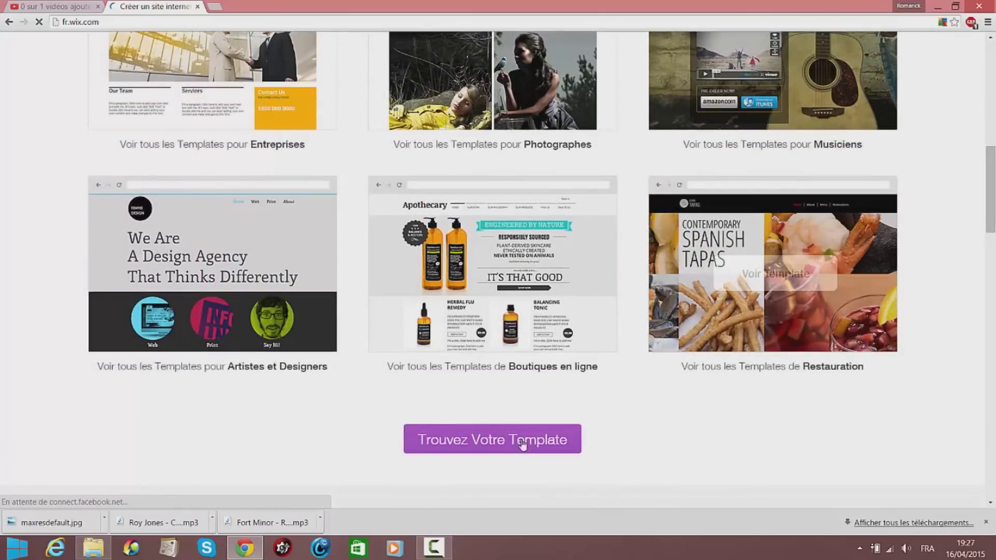
{"action": "left_click", "coordinate": [522, 444]}
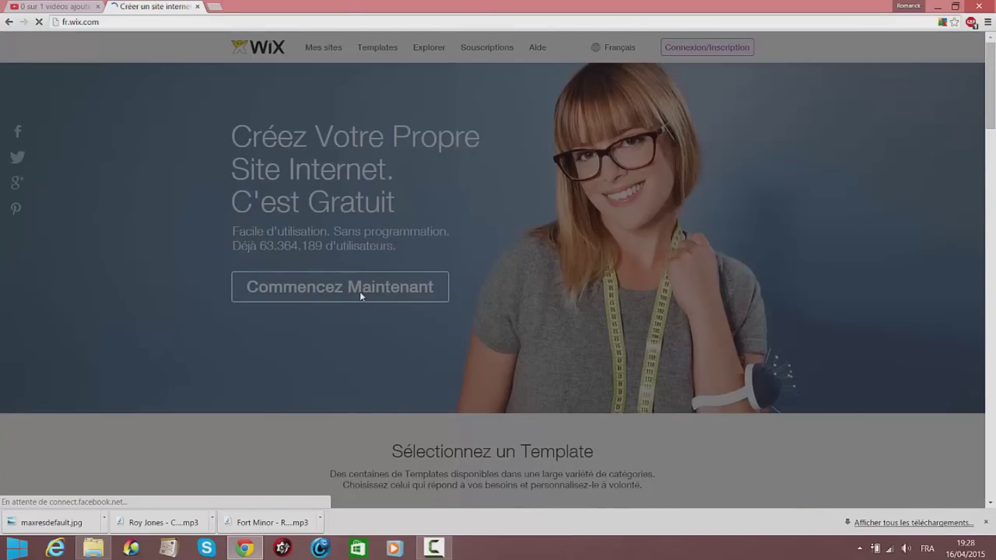
{"action": "scroll", "coordinate": [539, 289], "scroll_direction": "down", "scroll_amount": 15}
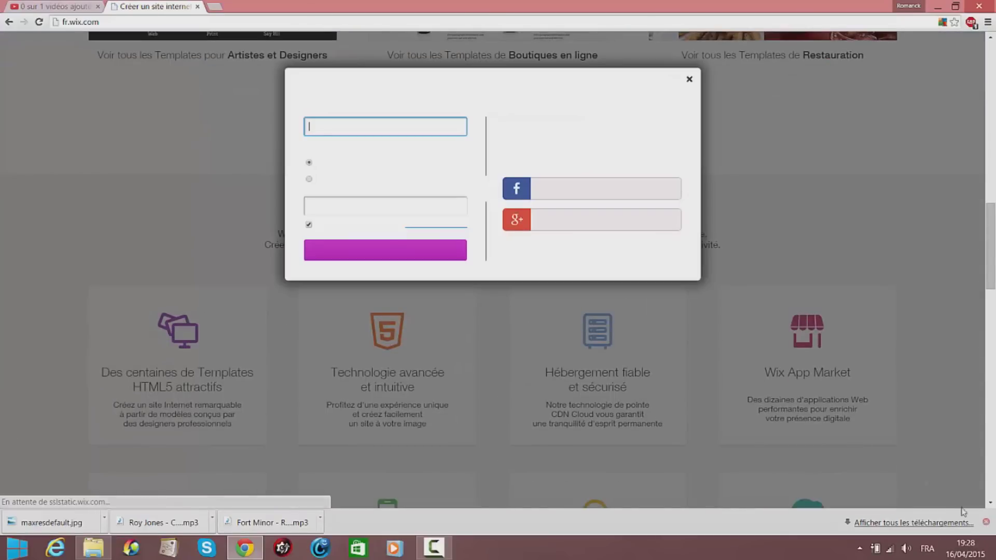
{"action": "left_click", "coordinate": [985, 522]}
{"action": "left_click", "coordinate": [625, 199]}
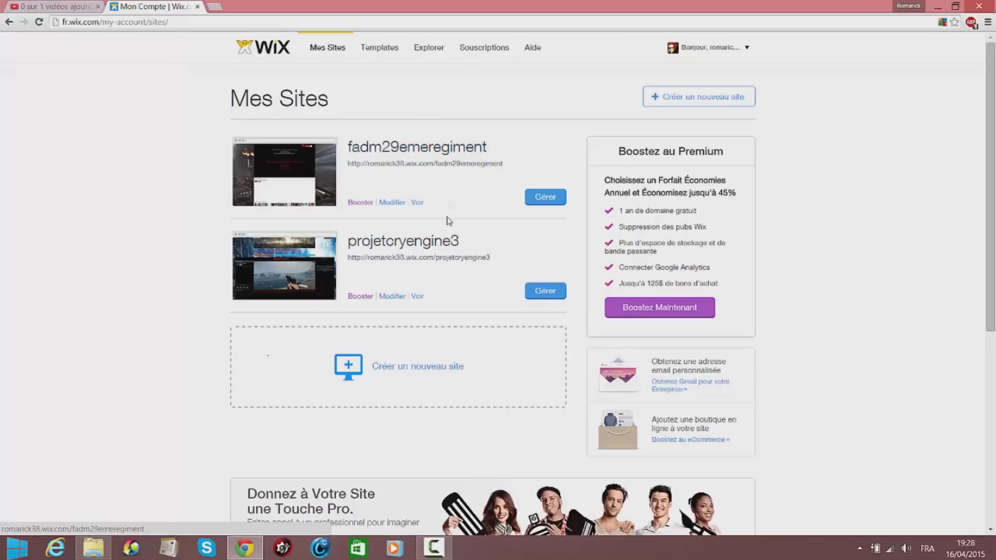
Start creating a new site and browse the Jeux et Jouets templates through to page 2
{"action": "left_click", "coordinate": [450, 366]}
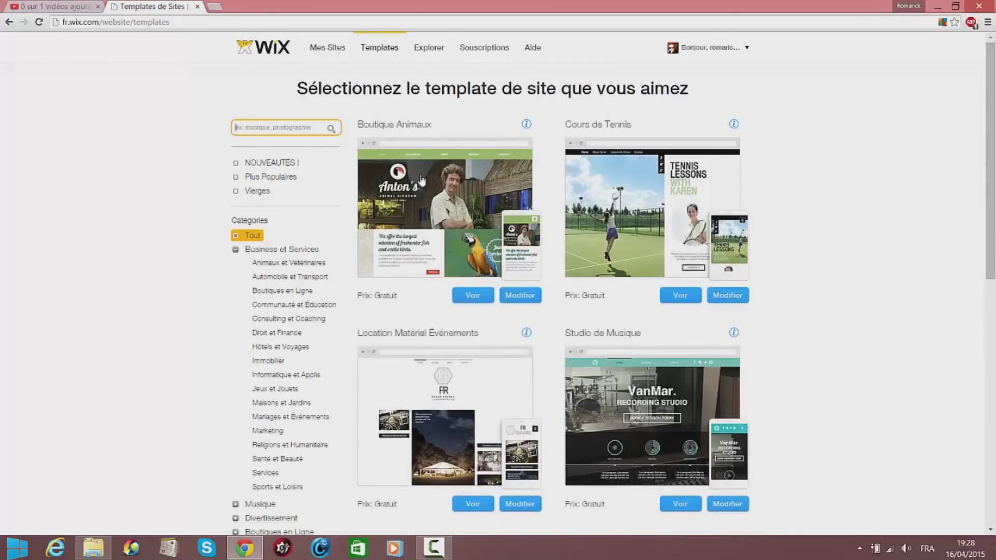
{"action": "left_click", "coordinate": [287, 165]}
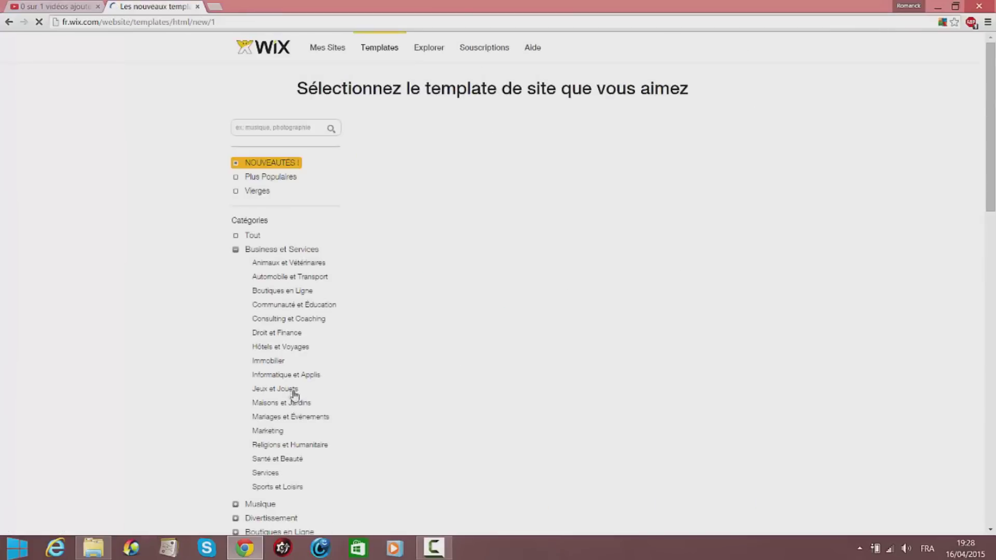
{"action": "left_click", "coordinate": [272, 389]}
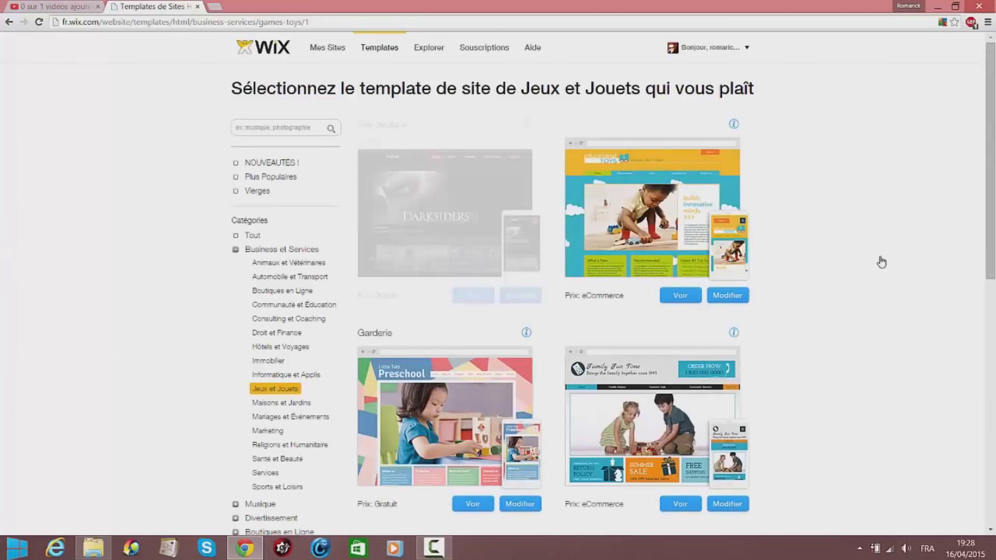
{"action": "scroll", "coordinate": [755, 373], "scroll_direction": "down", "scroll_amount": 2}
{"action": "scroll", "coordinate": [755, 373], "scroll_direction": "down", "scroll_amount": 6}
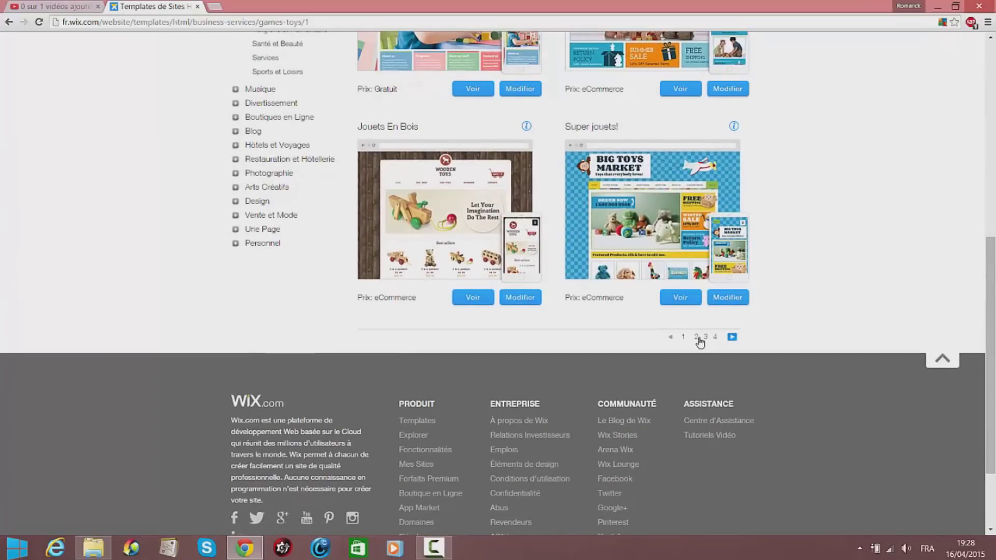
{"action": "left_click", "coordinate": [698, 337]}
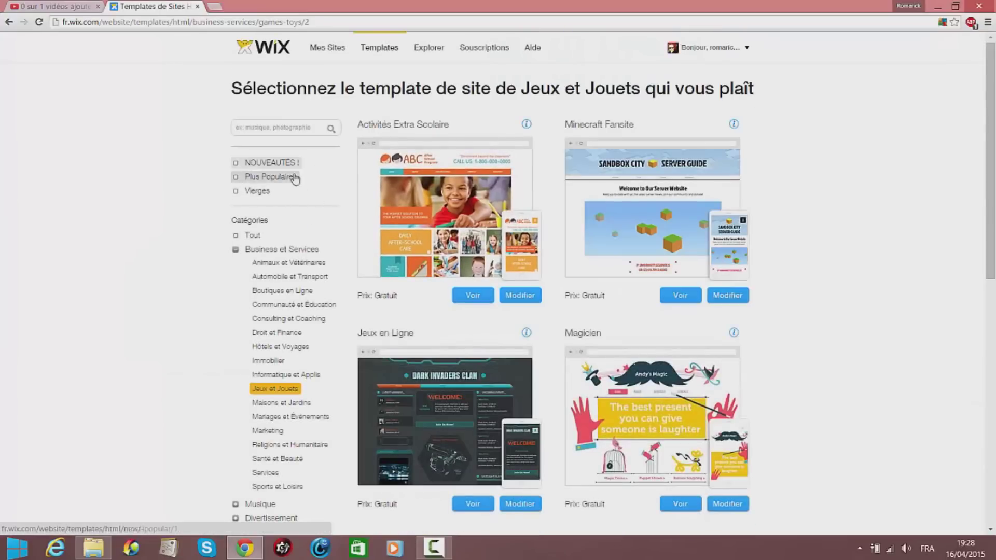
Show the Vierges templates and preview the Mise en Page Classique template
{"action": "left_click", "coordinate": [262, 191]}
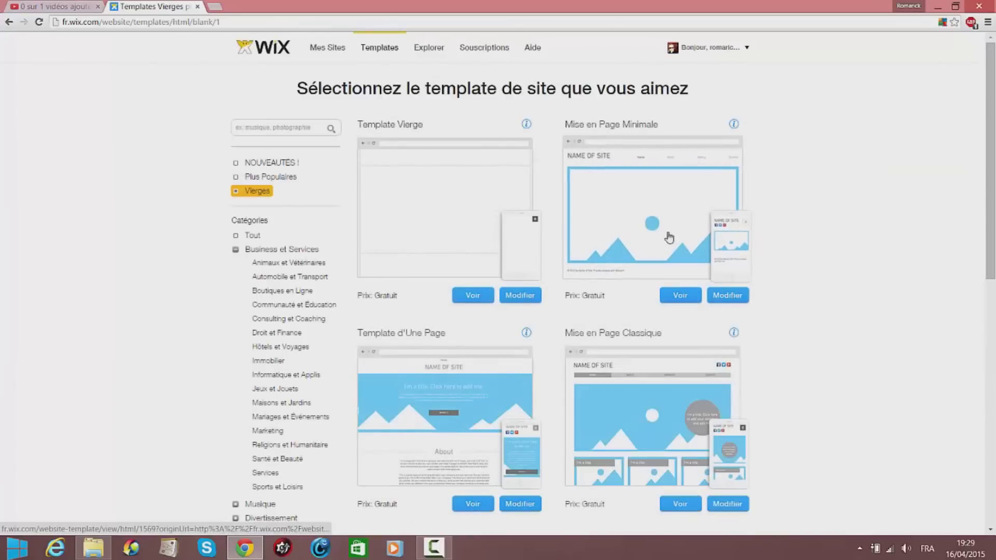
{"action": "scroll", "coordinate": [448, 243], "scroll_direction": "down", "scroll_amount": 1}
{"action": "scroll", "coordinate": [684, 393], "scroll_direction": "down", "scroll_amount": 5}
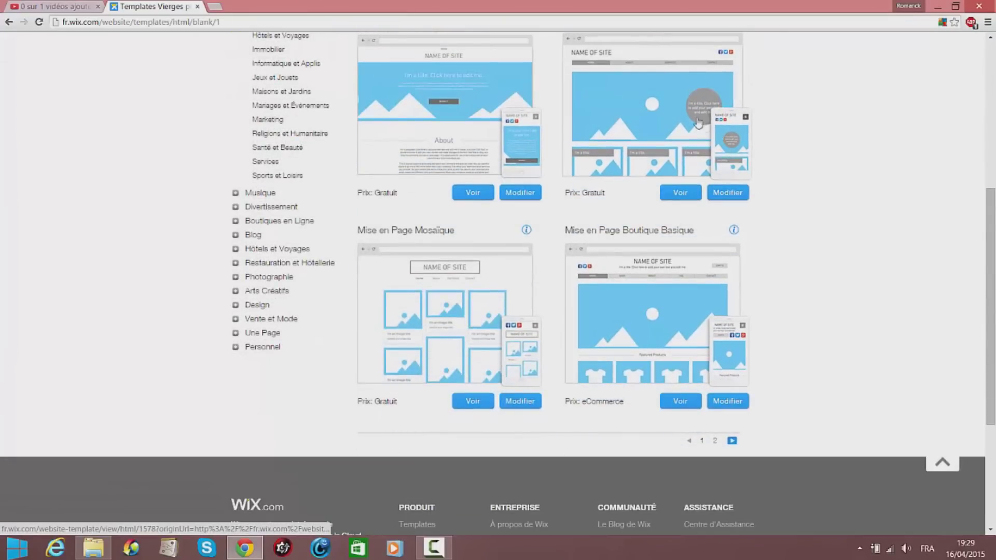
{"action": "left_click", "coordinate": [674, 118]}
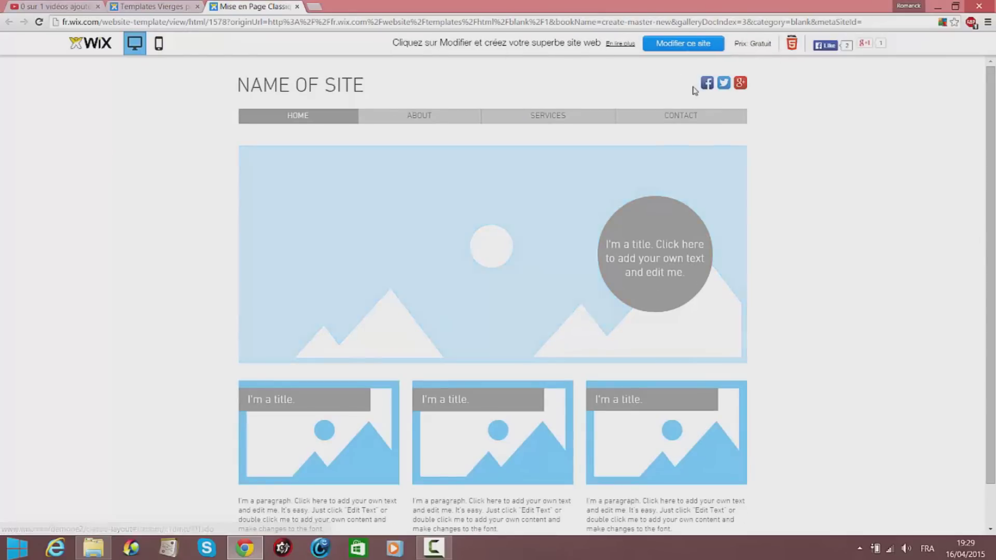
{"action": "scroll", "coordinate": [711, 269], "scroll_direction": "down", "scroll_amount": 2}
Close the template preview and open Mise en Page Classique for editing in the Wix HTML Editor
{"action": "left_click", "coordinate": [165, 5]}
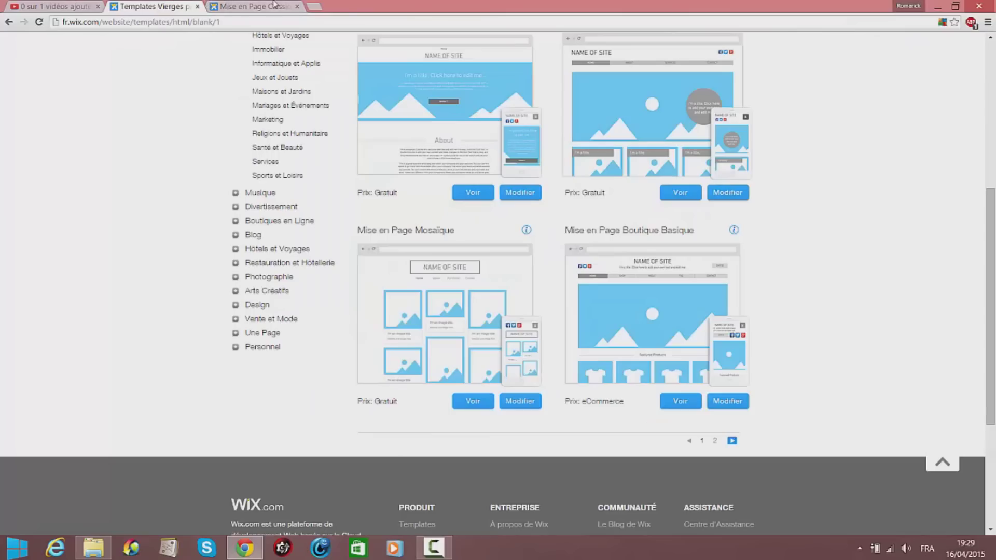
{"action": "left_click", "coordinate": [296, 6]}
{"action": "left_click", "coordinate": [729, 197]}
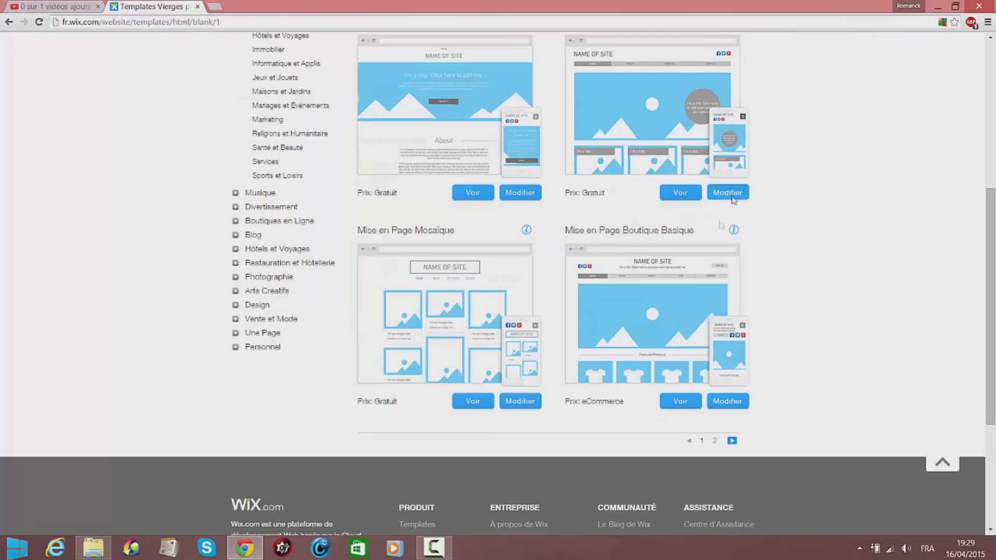
{"action": "left_click", "coordinate": [158, 5]}
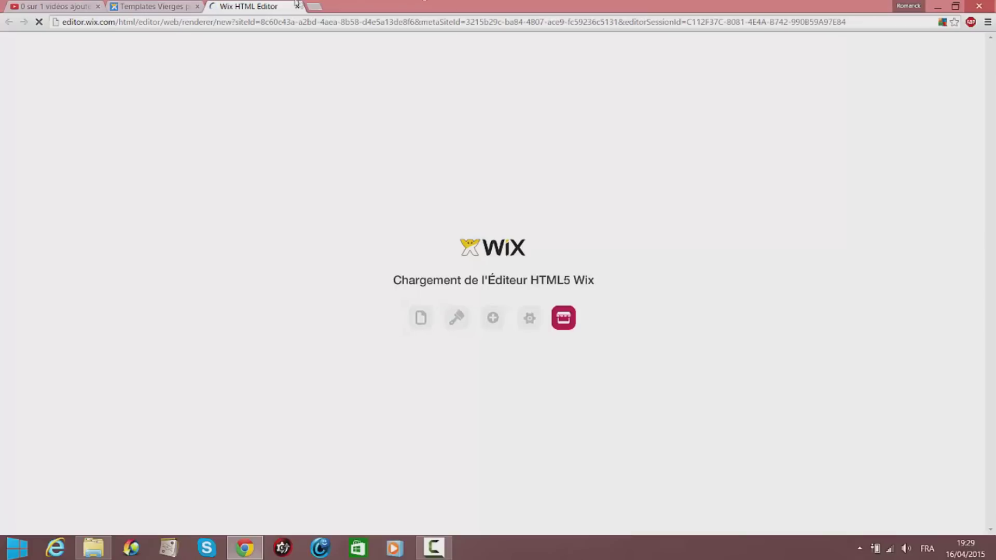
Open Google Images in a new tab and search for "ALONE"
{"action": "left_click", "coordinate": [321, 6]}
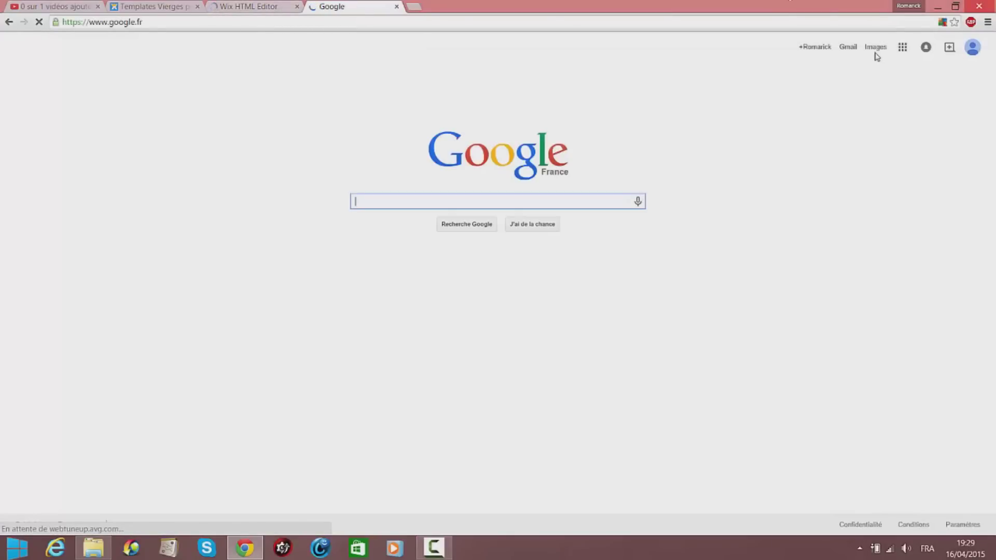
{"action": "left_click", "coordinate": [876, 48]}
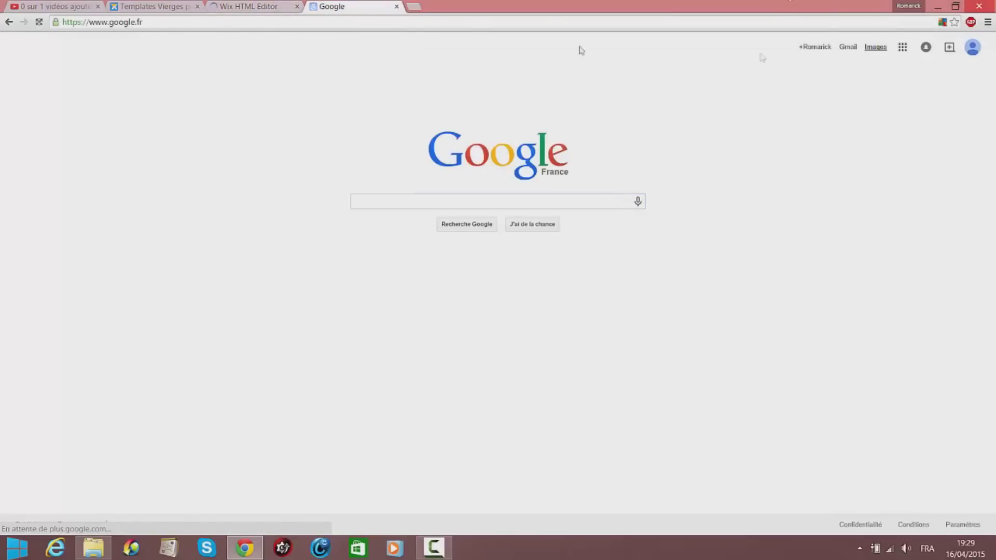
{"action": "left_click", "coordinate": [287, 6]}
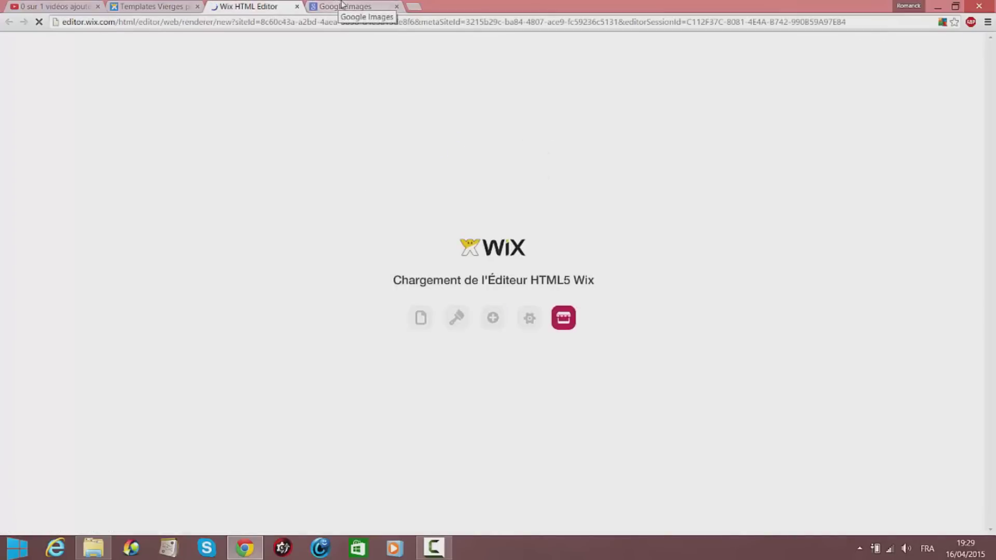
{"action": "left_click", "coordinate": [341, 5]}
{"action": "left_click", "coordinate": [262, 5]}
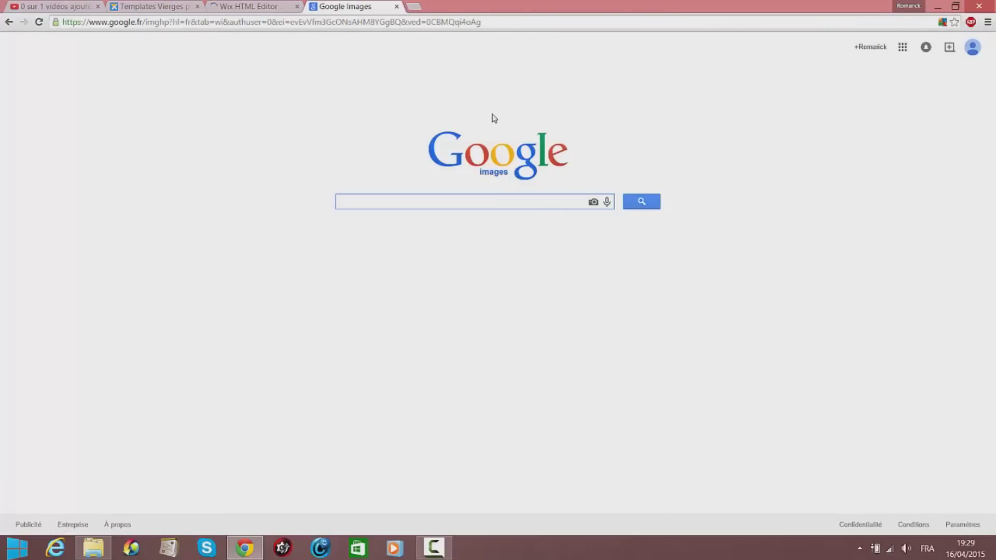
{"action": "type", "text": "ONE"}
{"action": "key", "text": "Return"}
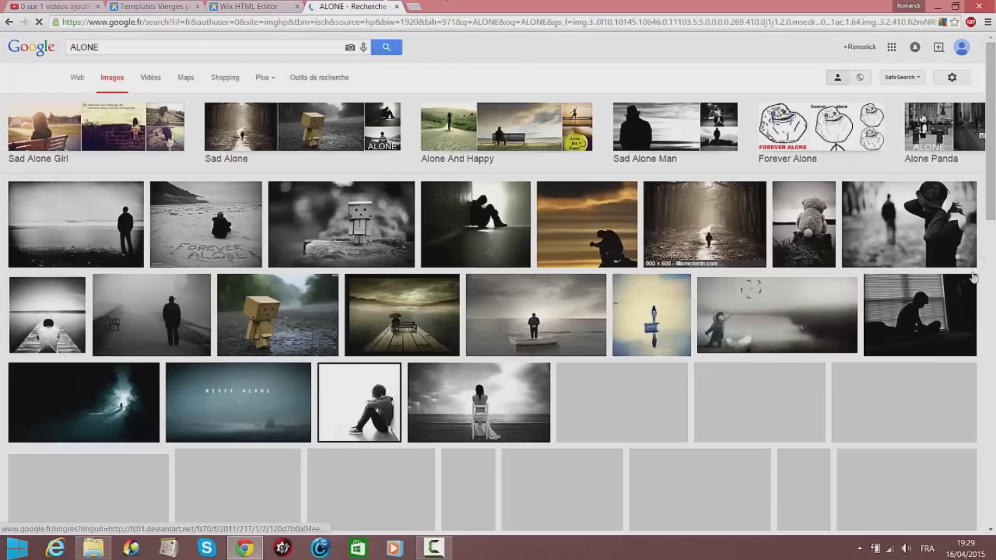
Look through the ALONE image results, check whether the Wix editor has loaded, and close the image search tab
{"action": "scroll", "coordinate": [118, 365], "scroll_direction": "down", "scroll_amount": 3}
{"action": "scroll", "coordinate": [118, 365], "scroll_direction": "up", "scroll_amount": 3}
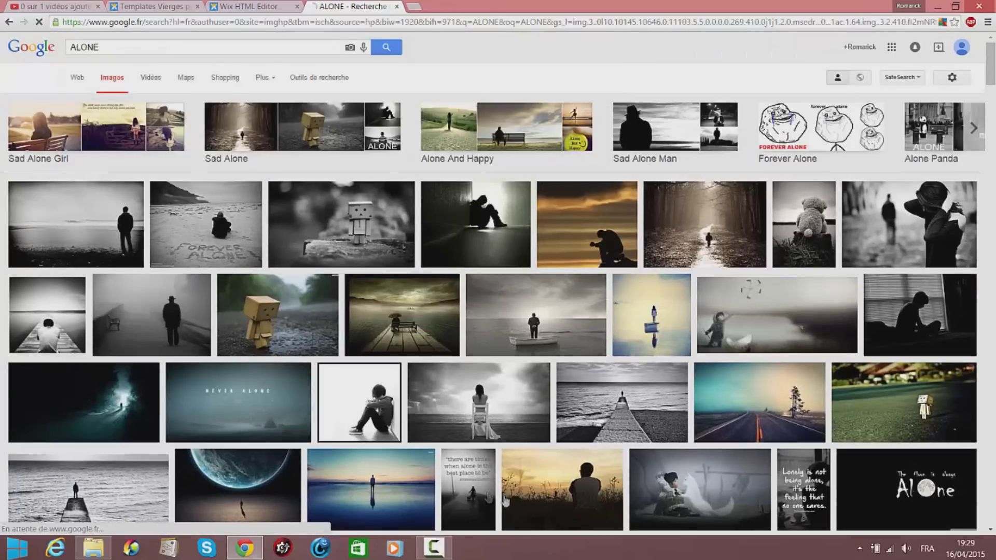
{"action": "scroll", "coordinate": [624, 455], "scroll_direction": "down", "scroll_amount": 9}
{"action": "scroll", "coordinate": [518, 431], "scroll_direction": "up", "scroll_amount": 5}
{"action": "scroll", "coordinate": [517, 430], "scroll_direction": "up", "scroll_amount": 4}
{"action": "key", "text": "ctrl+shift+Tab"}
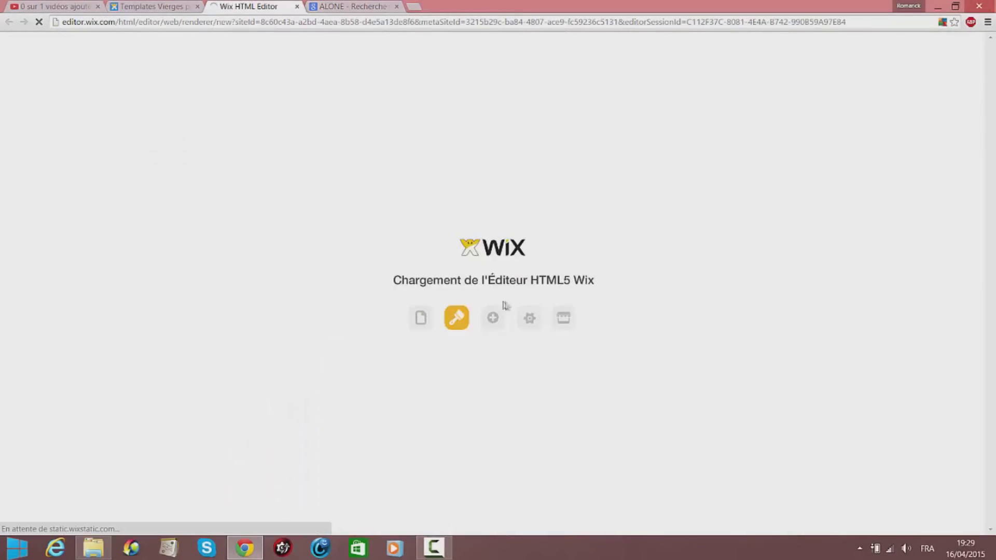
{"action": "left_click", "coordinate": [311, 6]}
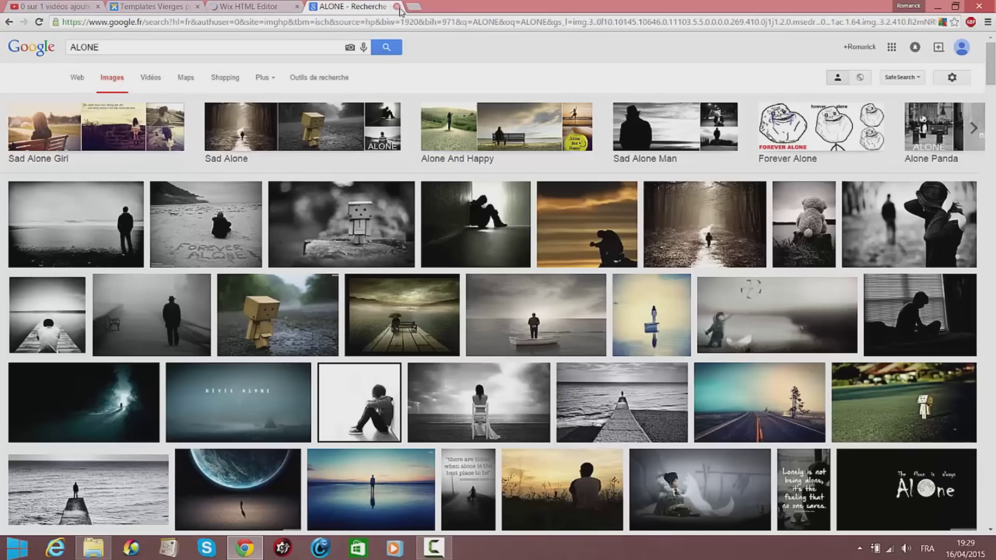
{"action": "left_click", "coordinate": [396, 7]}
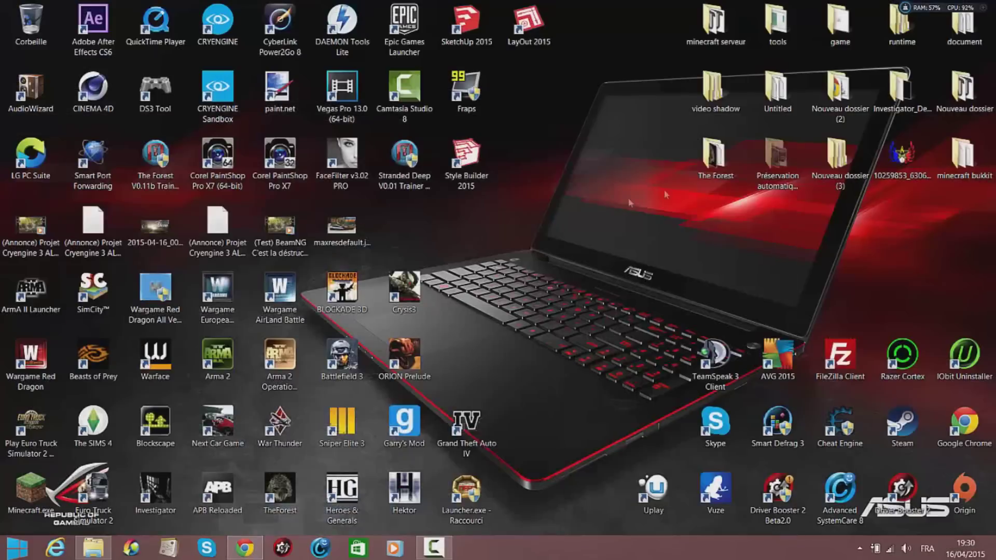
Return to the Wix editor in the browser and close the welcome video window
{"action": "left_click", "coordinate": [166, 242]}
{"action": "left_click", "coordinate": [245, 547]}
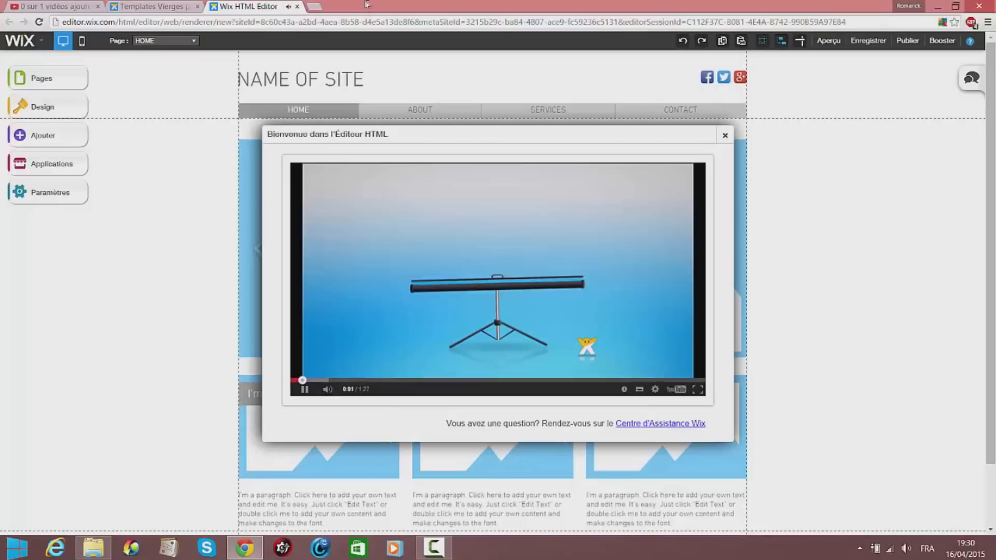
{"action": "left_click", "coordinate": [404, 306]}
{"action": "left_click", "coordinate": [725, 135]}
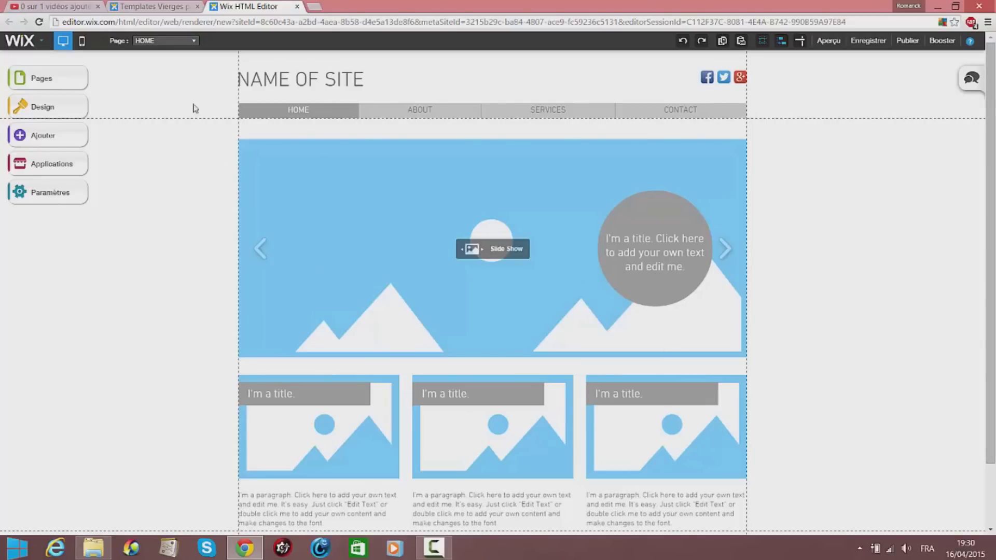
Open the image organizer of the home page slide show and start adding images to it
{"action": "scroll", "coordinate": [791, 253], "scroll_direction": "down", "scroll_amount": 3}
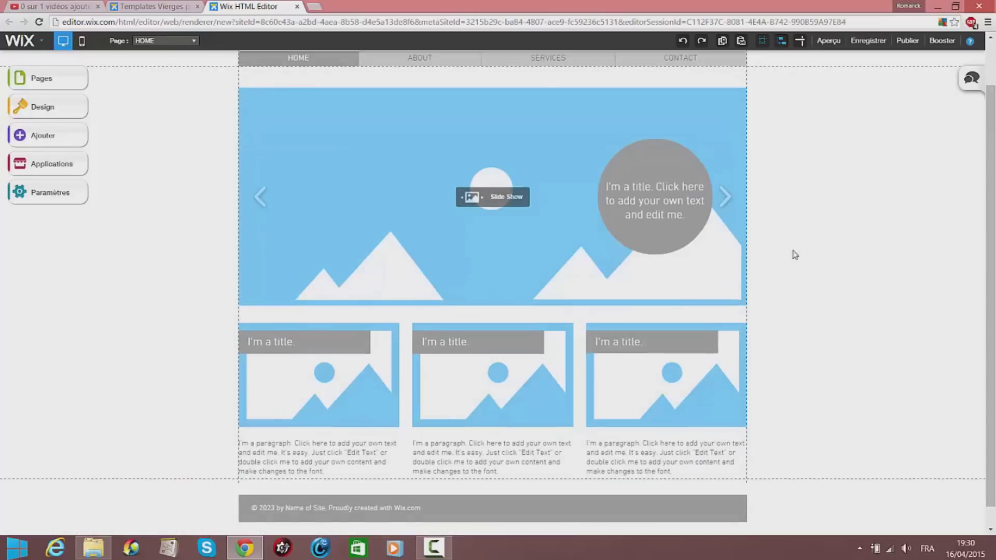
{"action": "scroll", "coordinate": [798, 280], "scroll_direction": "up", "scroll_amount": 3}
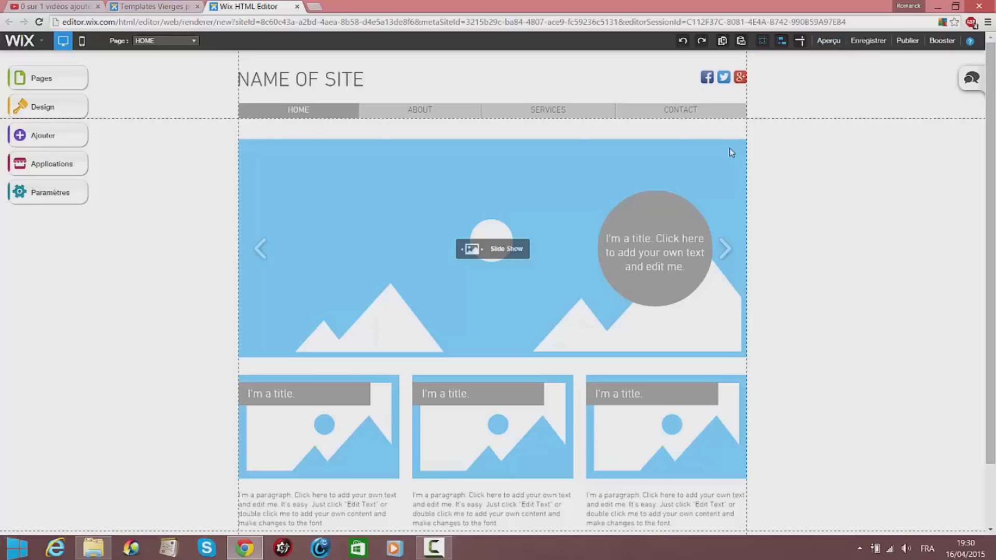
{"action": "scroll", "coordinate": [788, 261], "scroll_direction": "down", "scroll_amount": 2}
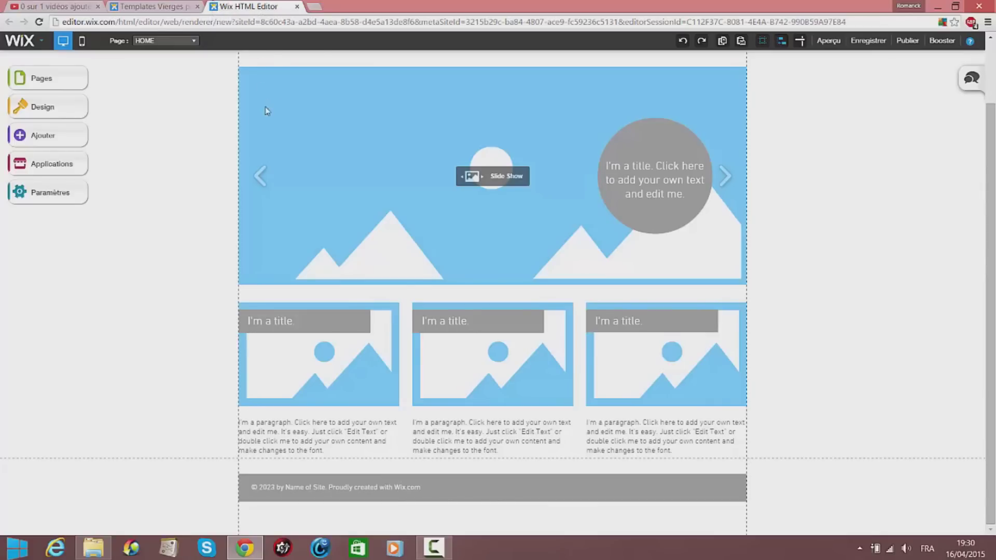
{"action": "scroll", "coordinate": [453, 198], "scroll_direction": "up", "scroll_amount": 2}
{"action": "left_click", "coordinate": [498, 253]}
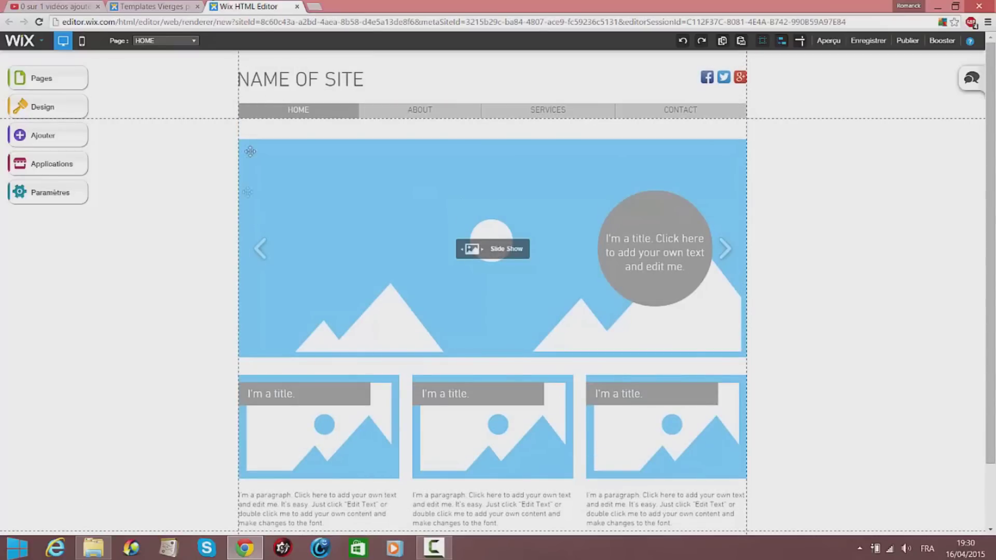
{"action": "left_click", "coordinate": [148, 162]}
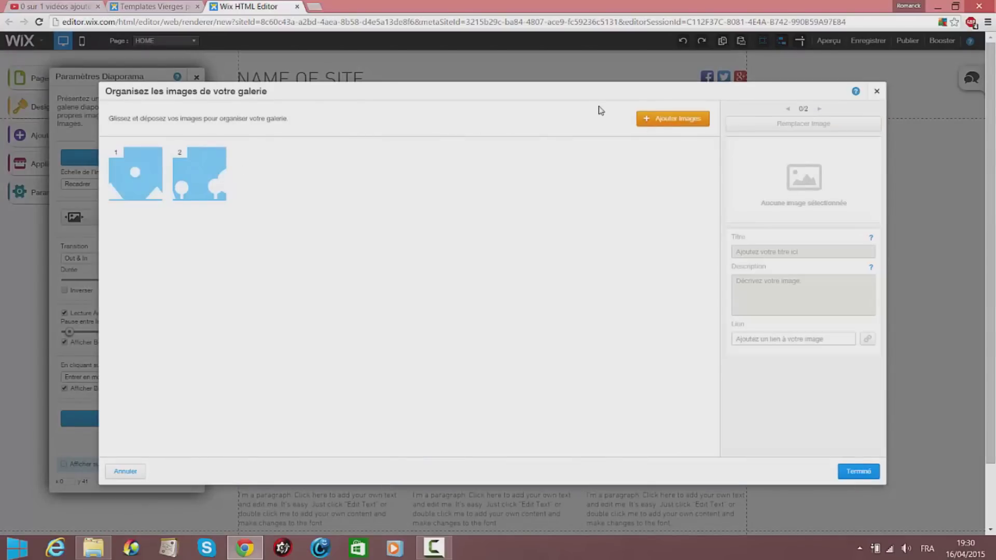
{"action": "left_click", "coordinate": [662, 120]}
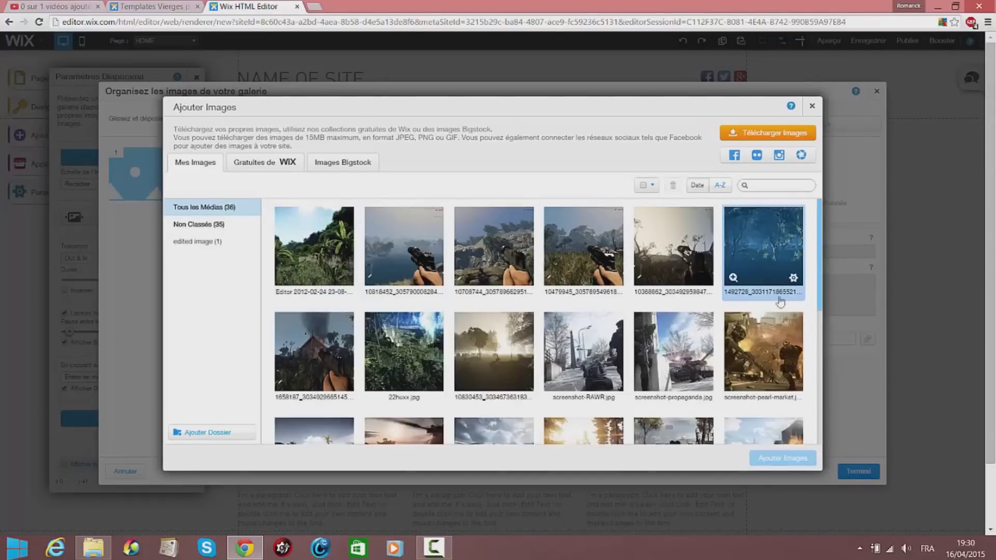
Upload the image 2015-04-16_00h52_59.png from the Bureau folder to the Wix image library
{"action": "scroll", "coordinate": [596, 363], "scroll_direction": "down", "scroll_amount": 6}
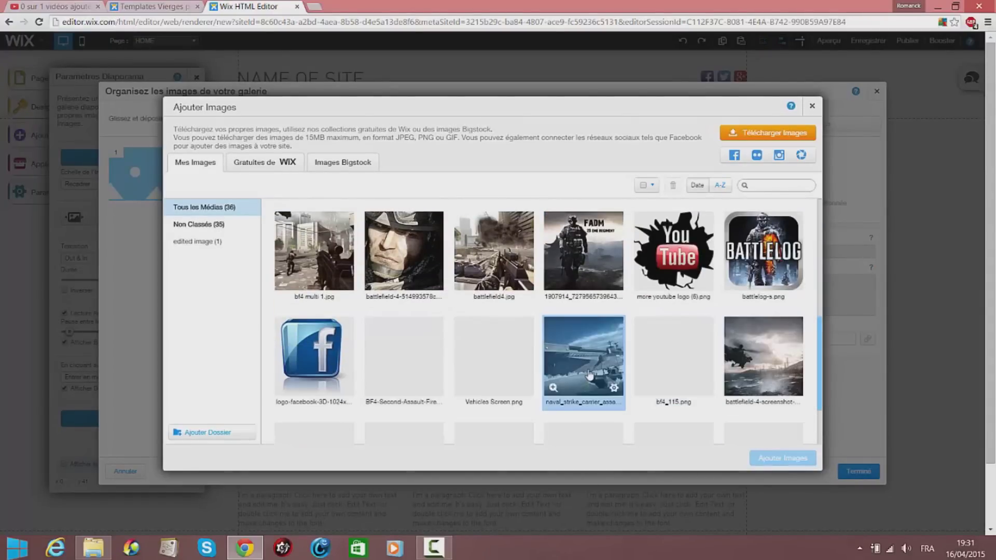
{"action": "scroll", "coordinate": [597, 394], "scroll_direction": "down", "scroll_amount": 5}
{"action": "scroll", "coordinate": [597, 379], "scroll_direction": "up", "scroll_amount": 3}
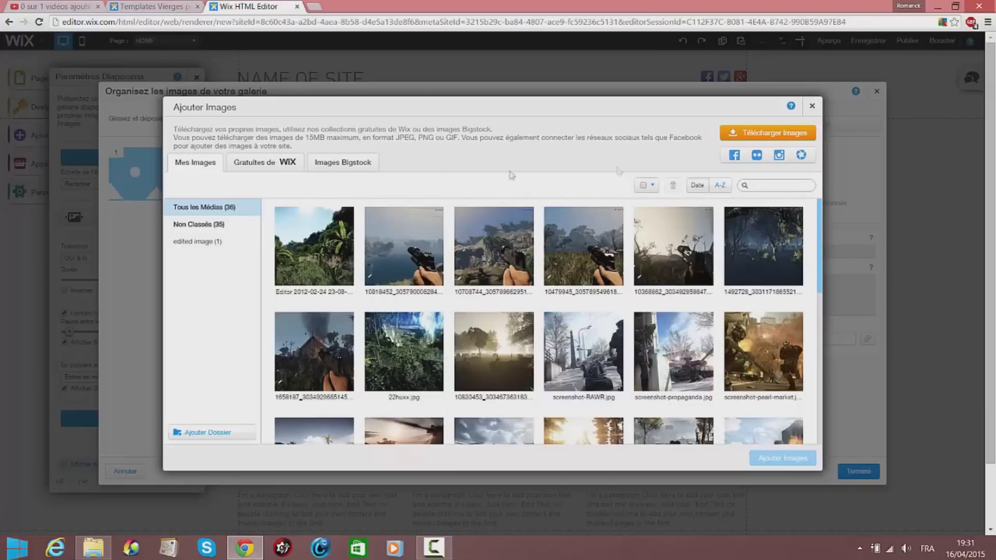
{"action": "left_click", "coordinate": [794, 133]}
{"action": "scroll", "coordinate": [328, 161], "scroll_direction": "down", "scroll_amount": 3}
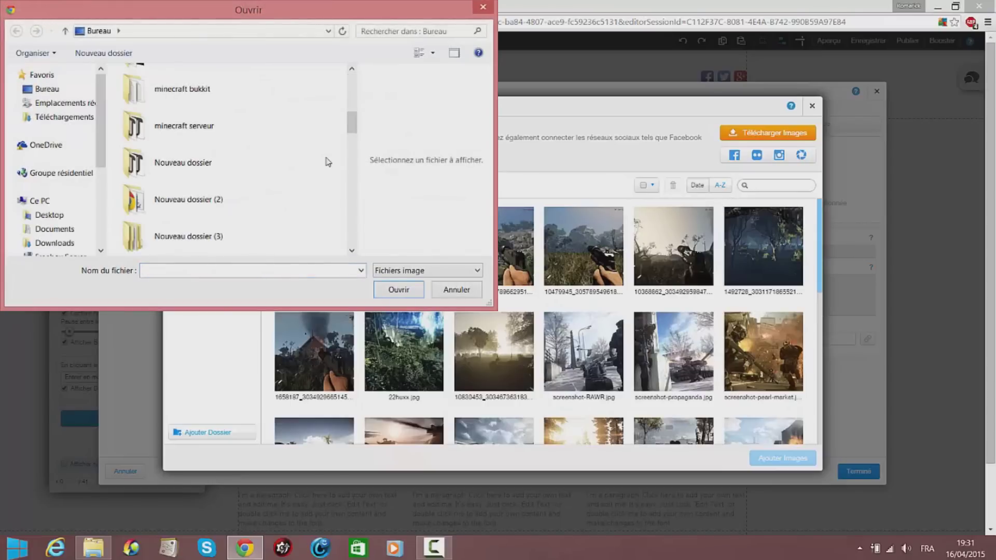
{"action": "scroll", "coordinate": [328, 175], "scroll_direction": "down", "scroll_amount": 10}
{"action": "scroll", "coordinate": [329, 175], "scroll_direction": "up", "scroll_amount": 3}
{"action": "left_click", "coordinate": [249, 161]}
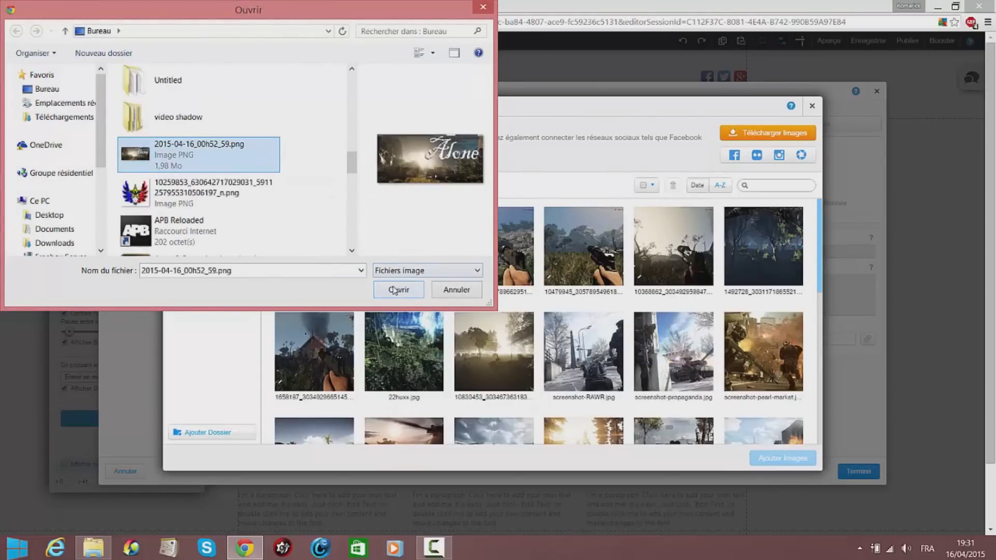
{"action": "left_click", "coordinate": [397, 290]}
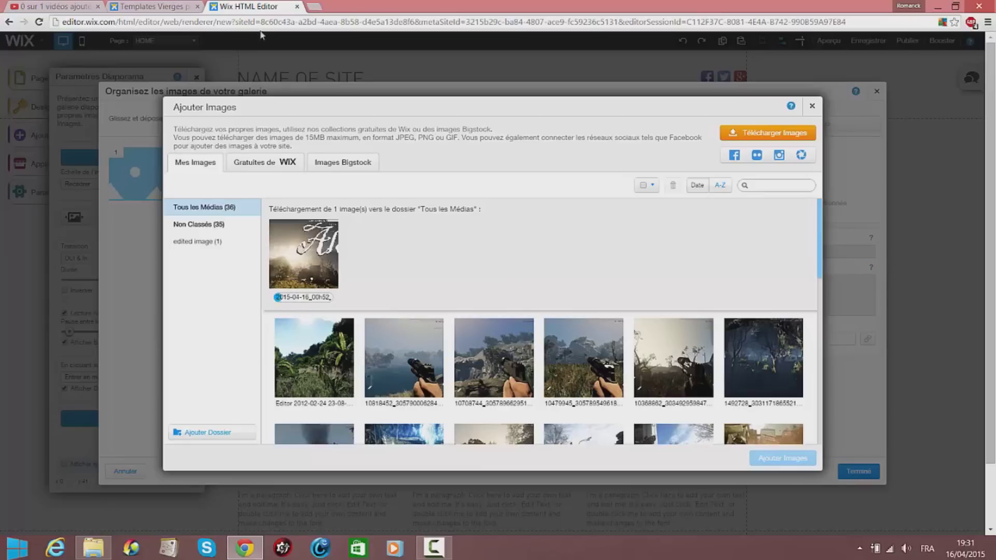
Close the templates browser tab and add the uploaded 2015-04-16_00h52_59.png image to the slide show gallery
{"action": "left_click", "coordinate": [164, 6]}
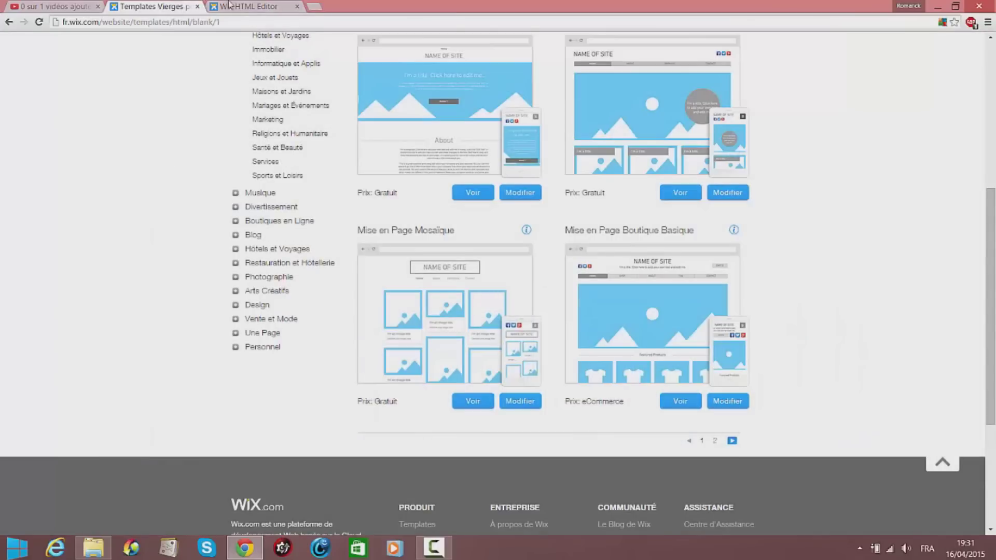
{"action": "left_click", "coordinate": [196, 6]}
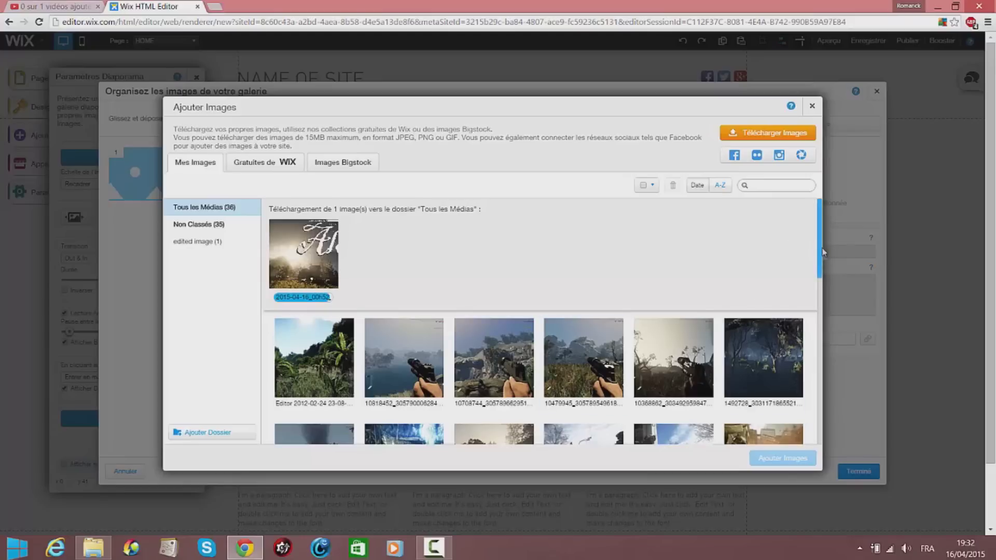
{"action": "scroll", "coordinate": [819, 259], "scroll_direction": "down", "scroll_amount": 10}
{"action": "scroll", "coordinate": [821, 289], "scroll_direction": "up", "scroll_amount": 10}
{"action": "left_click", "coordinate": [293, 258]}
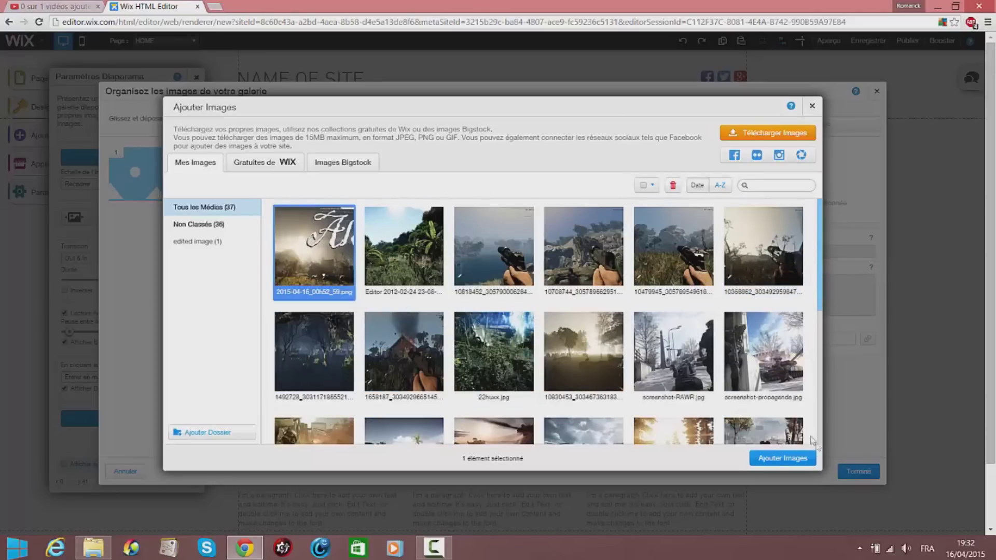
{"action": "left_click", "coordinate": [782, 461]}
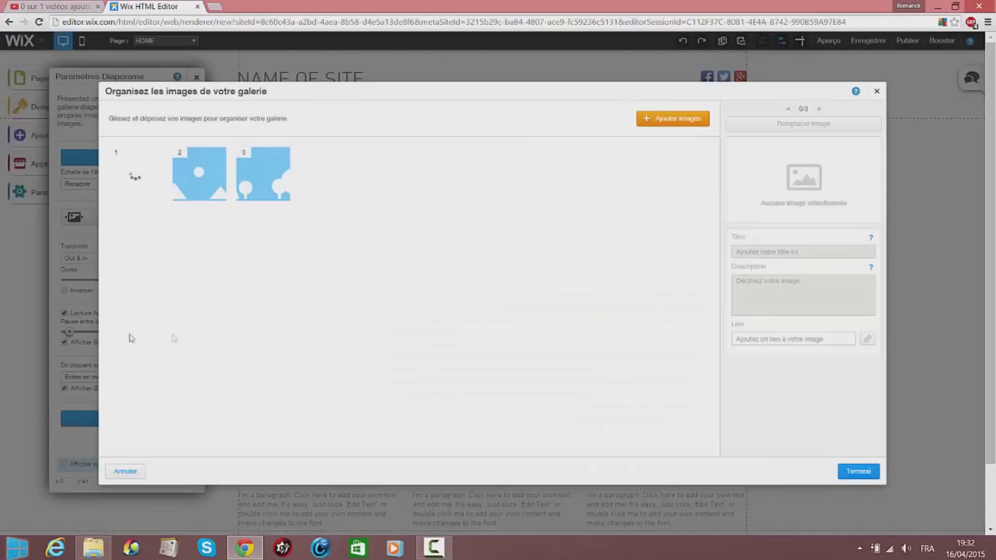
{"action": "left_click", "coordinate": [143, 173]}
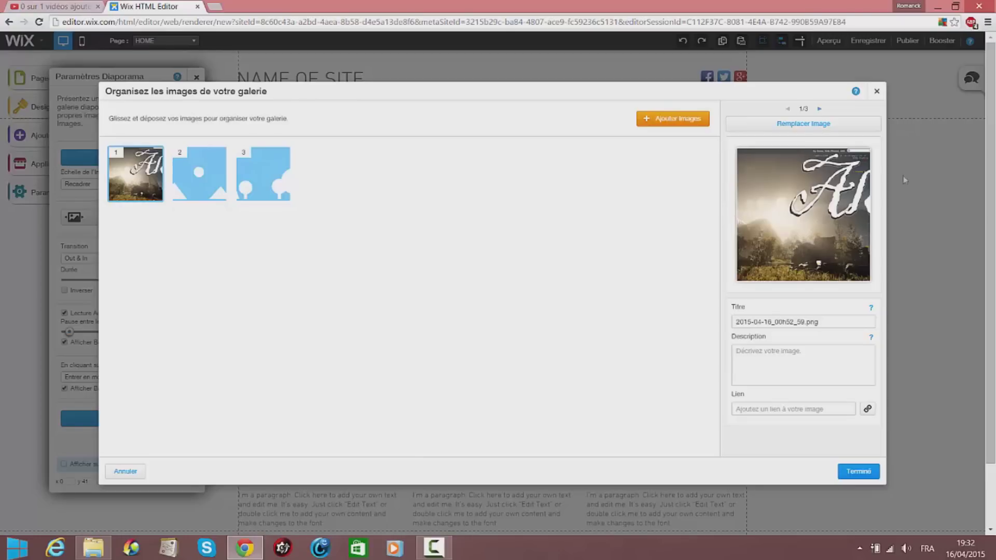
{"action": "left_click", "coordinate": [865, 478]}
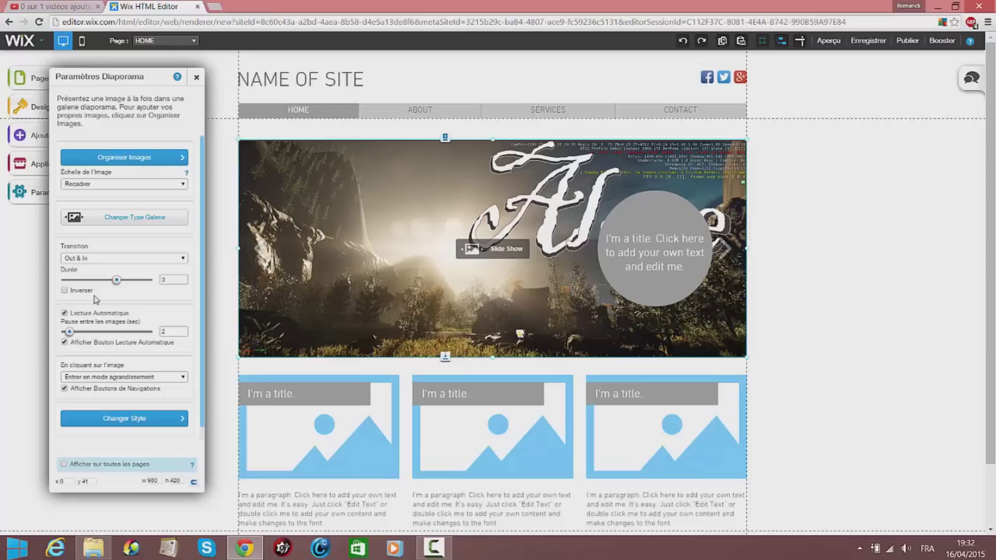
Try the Sans cadre gallery style with the fourth theme, which has a caption below the image, on the slide show
{"action": "left_click", "coordinate": [108, 259]}
{"action": "left_click", "coordinate": [105, 297]}
{"action": "left_click", "coordinate": [124, 419]}
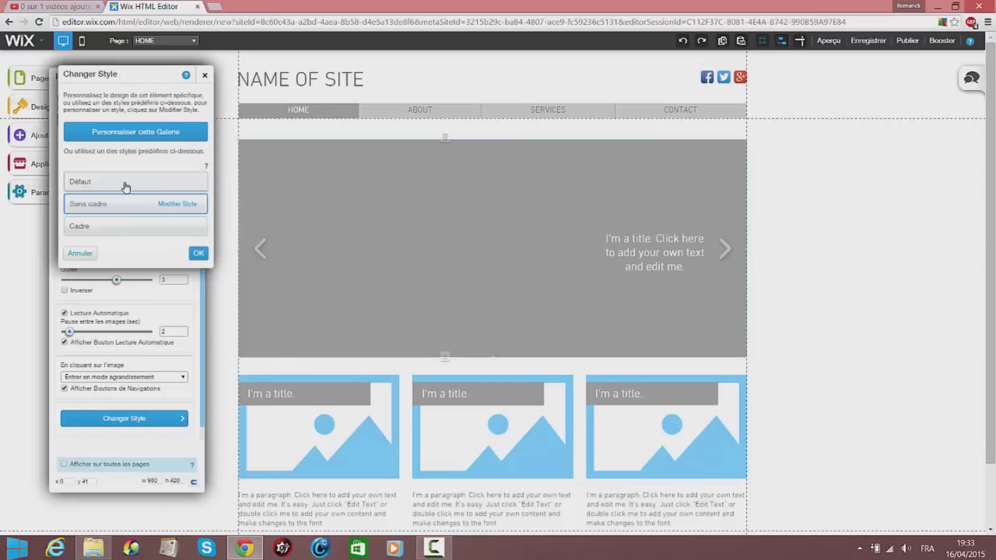
{"action": "left_click", "coordinate": [194, 257]}
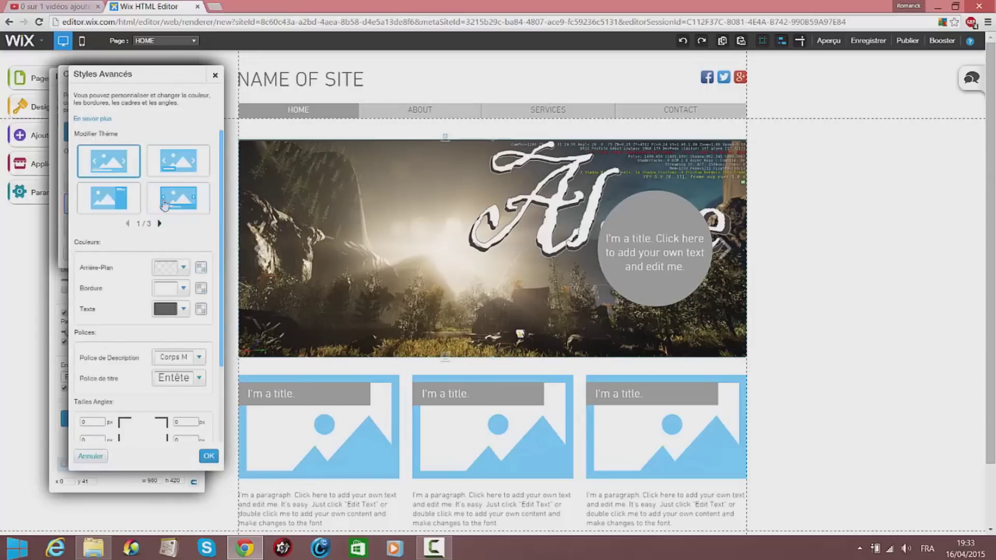
{"action": "left_click", "coordinate": [163, 202]}
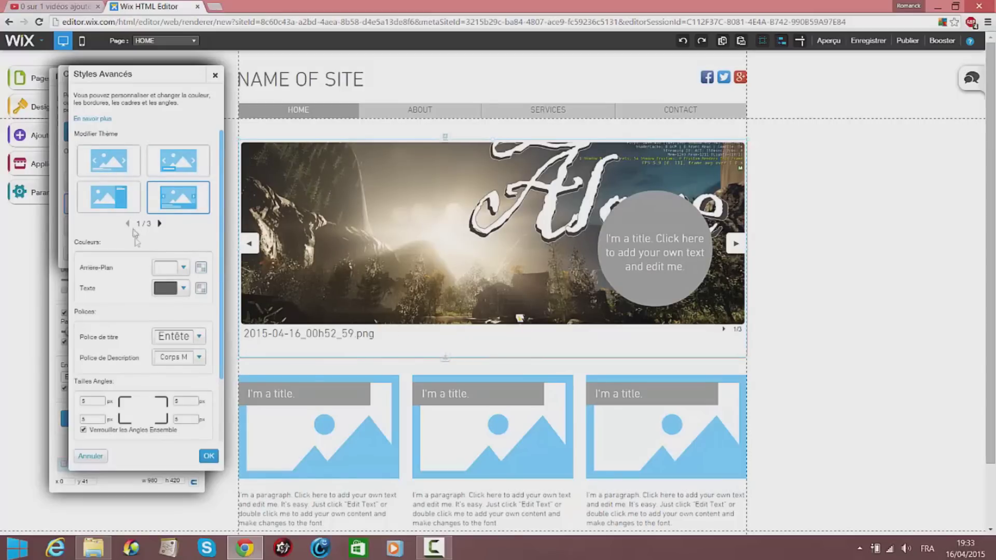
{"action": "scroll", "coordinate": [175, 363], "scroll_direction": "down", "scroll_amount": 4}
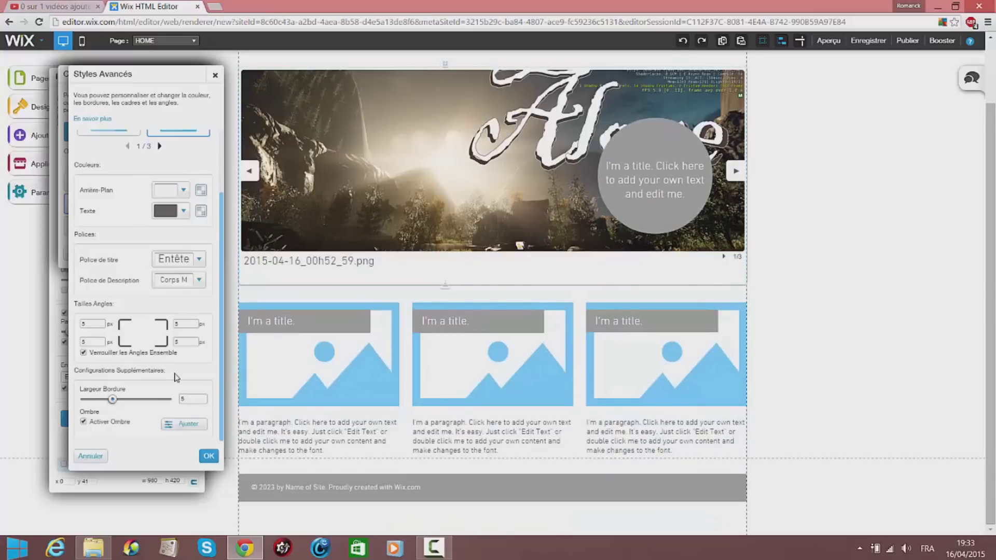
{"action": "scroll", "coordinate": [175, 375], "scroll_direction": "up", "scroll_amount": 5}
{"action": "left_click", "coordinate": [208, 456]}
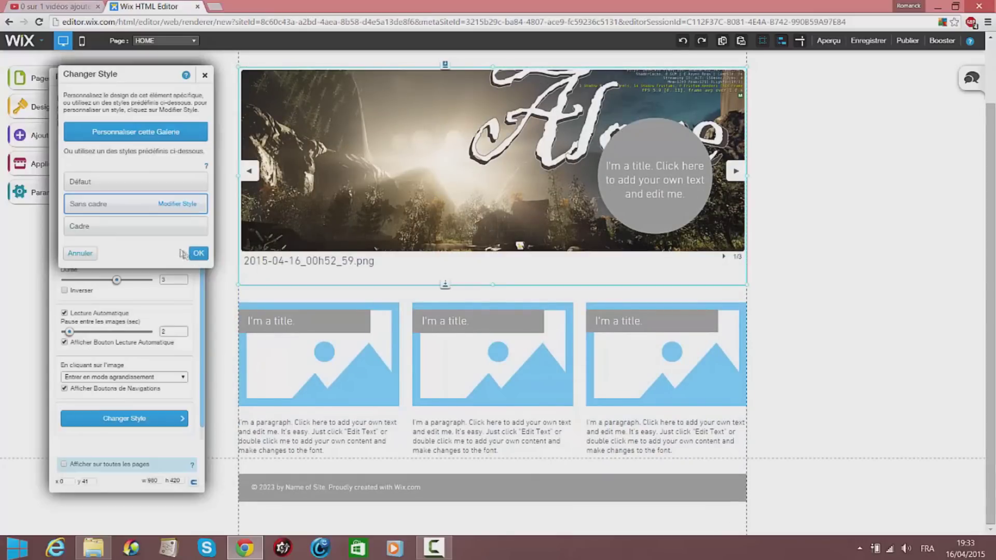
Try the Cadre style on the slide show, keeping its advanced style settings as they are
{"action": "left_click", "coordinate": [149, 229]}
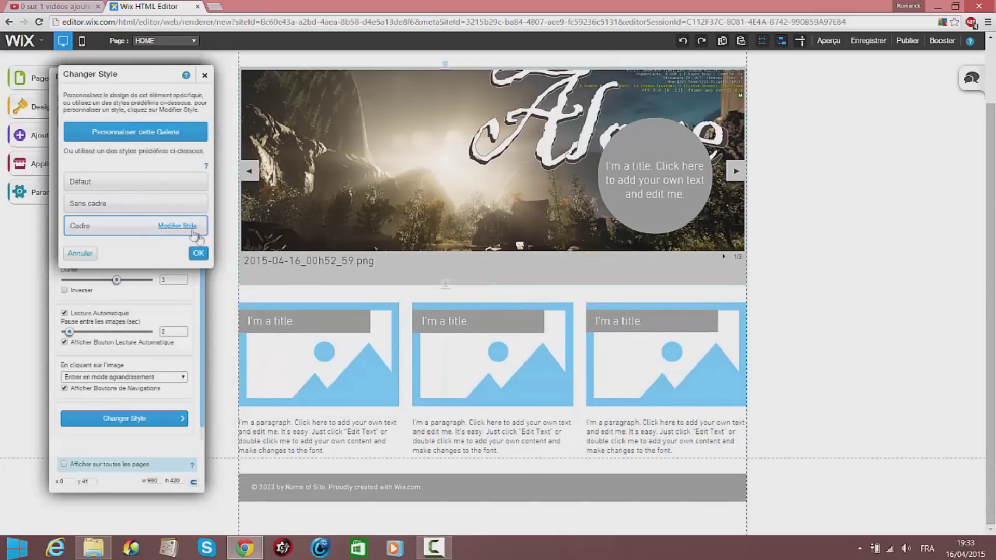
{"action": "left_click", "coordinate": [192, 232]}
{"action": "left_click", "coordinate": [208, 456]}
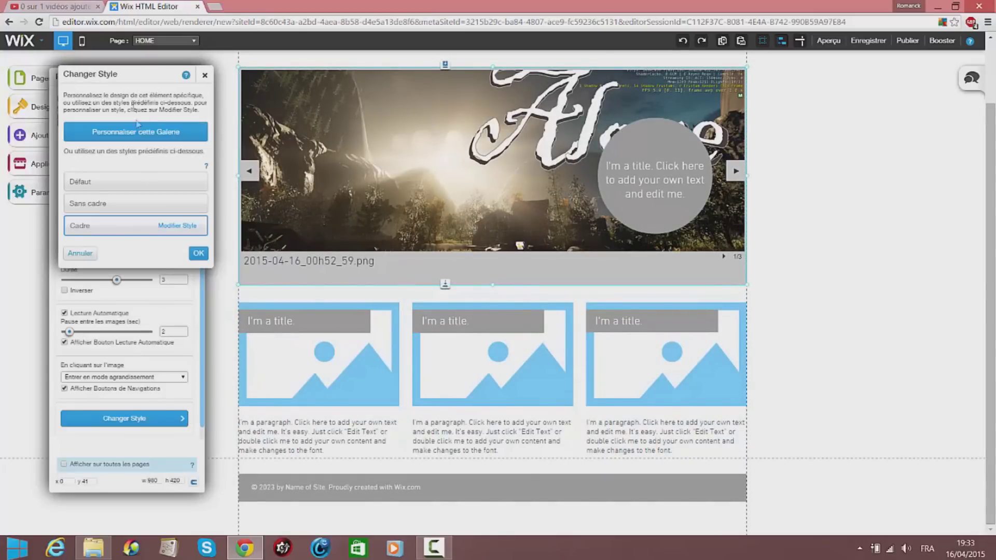
Apply the Défaut style to the slide show and close its settings
{"action": "left_click", "coordinate": [185, 186]}
{"action": "left_click", "coordinate": [185, 185]}
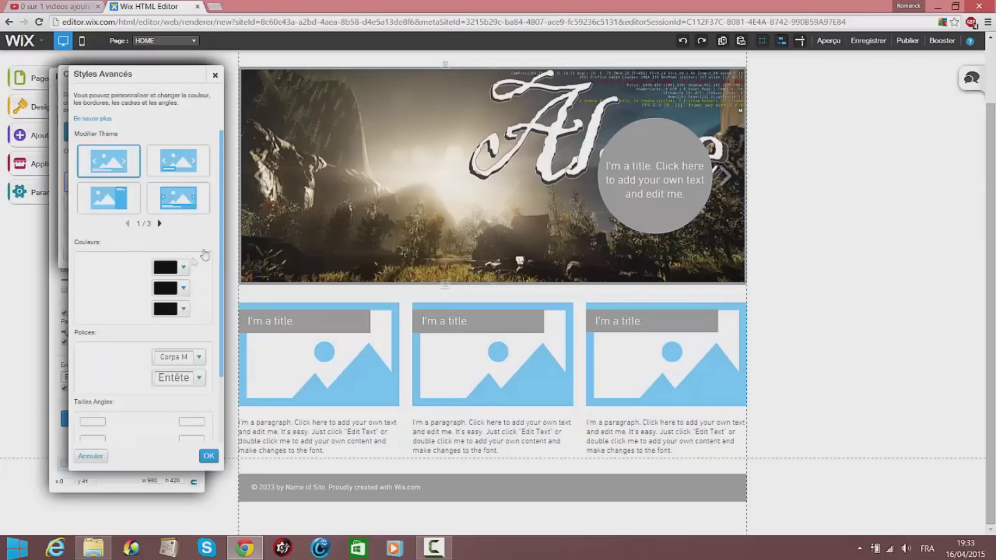
{"action": "left_click", "coordinate": [208, 456]}
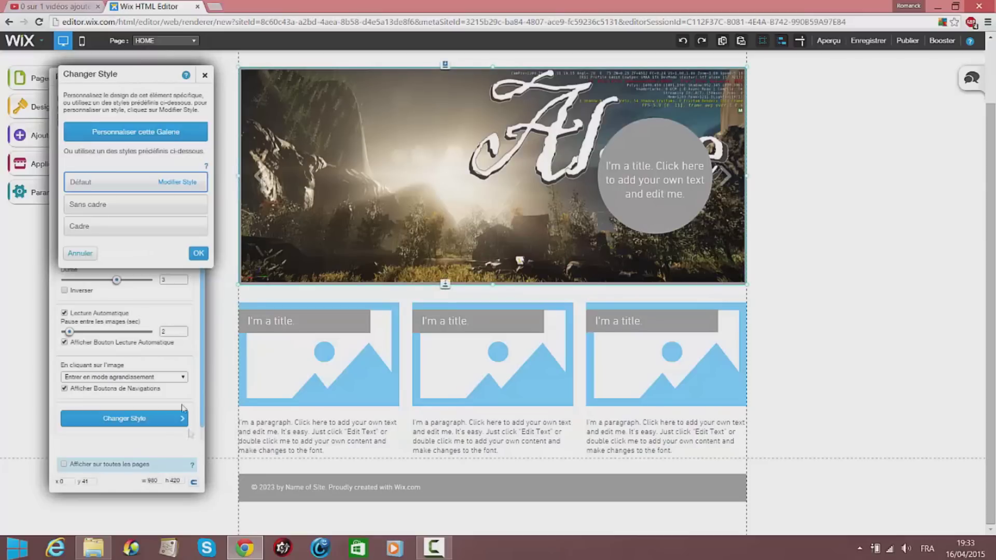
{"action": "left_click", "coordinate": [197, 254]}
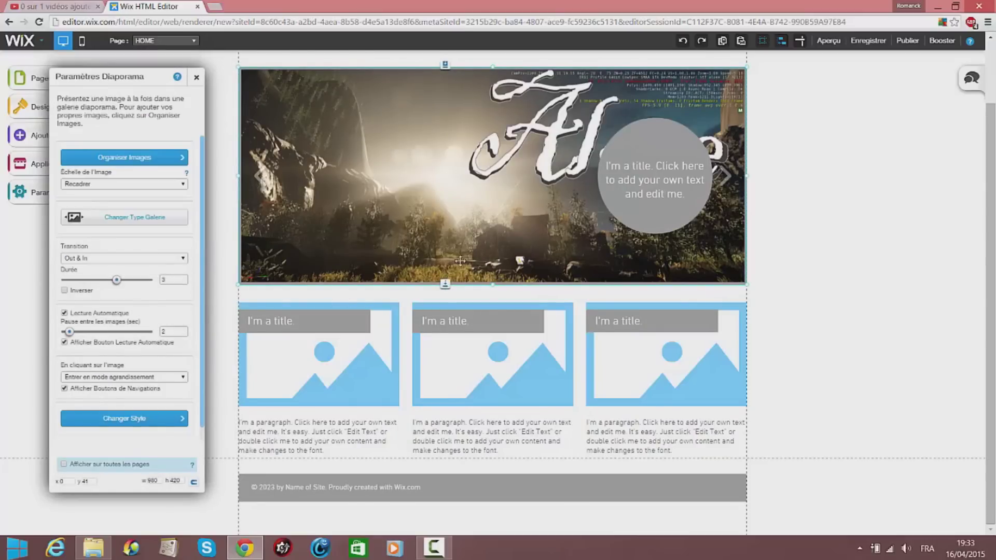
{"action": "scroll", "coordinate": [460, 261], "scroll_direction": "up", "scroll_amount": 2}
{"action": "left_click", "coordinate": [196, 76]}
Replace the site title text in the page header with "ALONE"
{"action": "left_click", "coordinate": [371, 86]}
{"action": "double_click", "coordinate": [394, 83]}
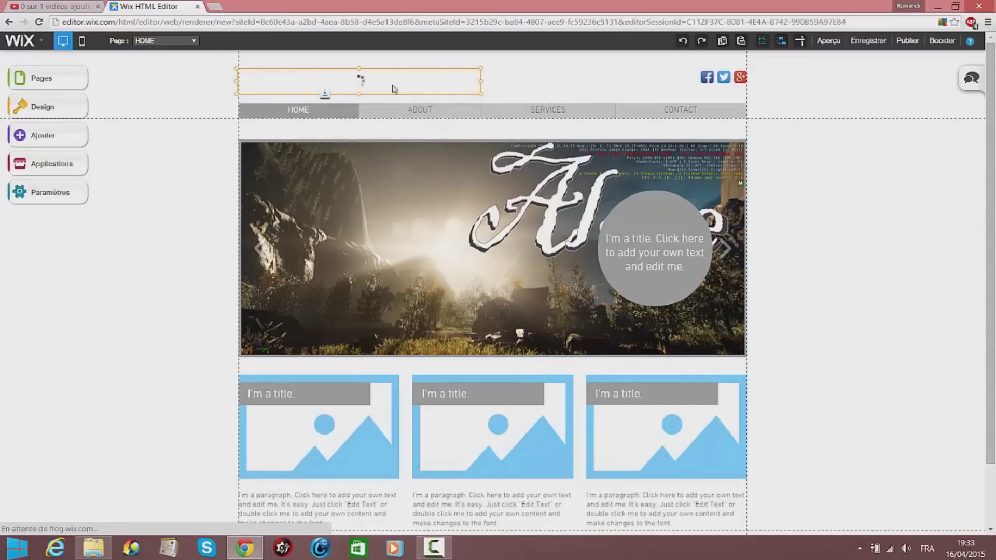
{"action": "left_click_drag", "start_coordinate": [388, 80], "coordinate": [18, 88]}
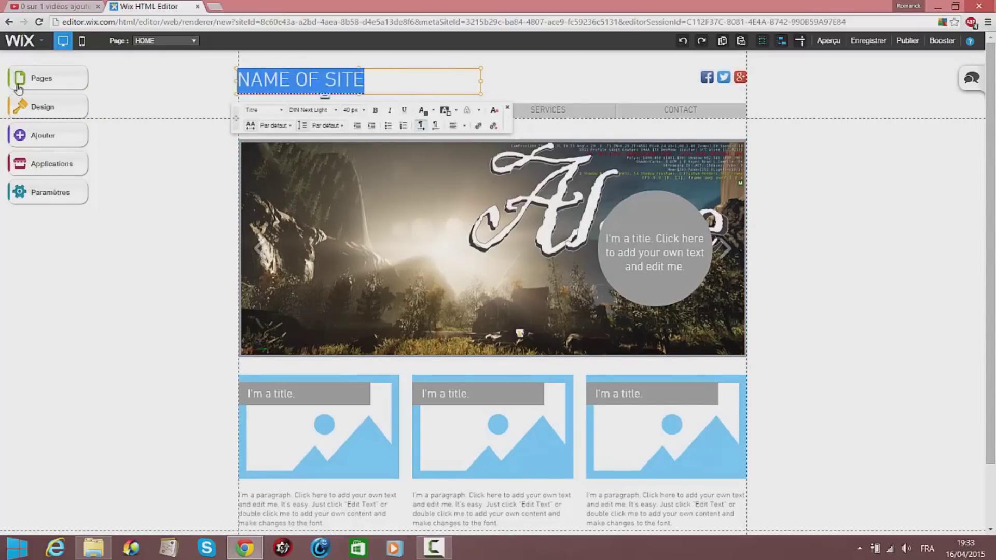
{"action": "type", "text": "ALONE"}
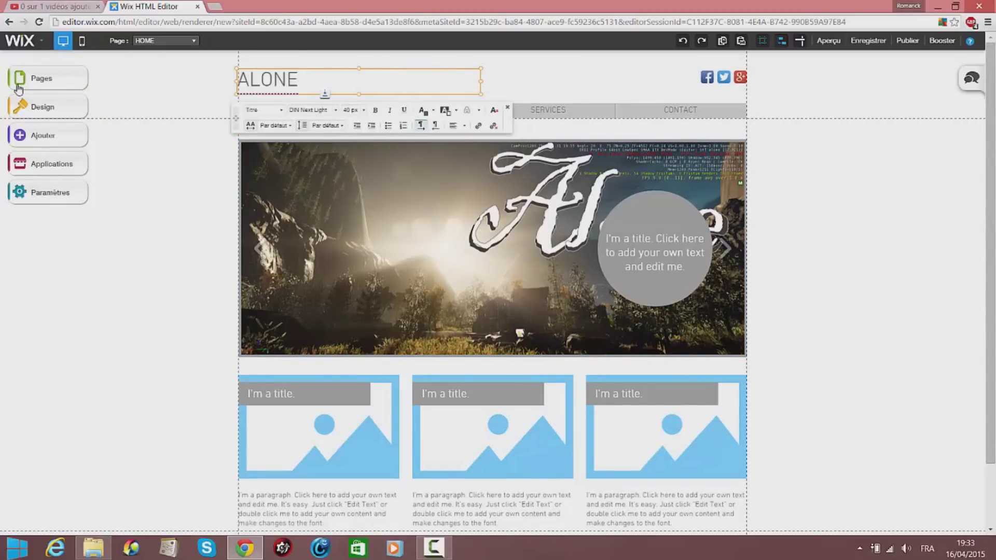
Try the Reklame Script font on the ALONE site title
{"action": "left_click_drag", "start_coordinate": [342, 72], "coordinate": [192, 75]}
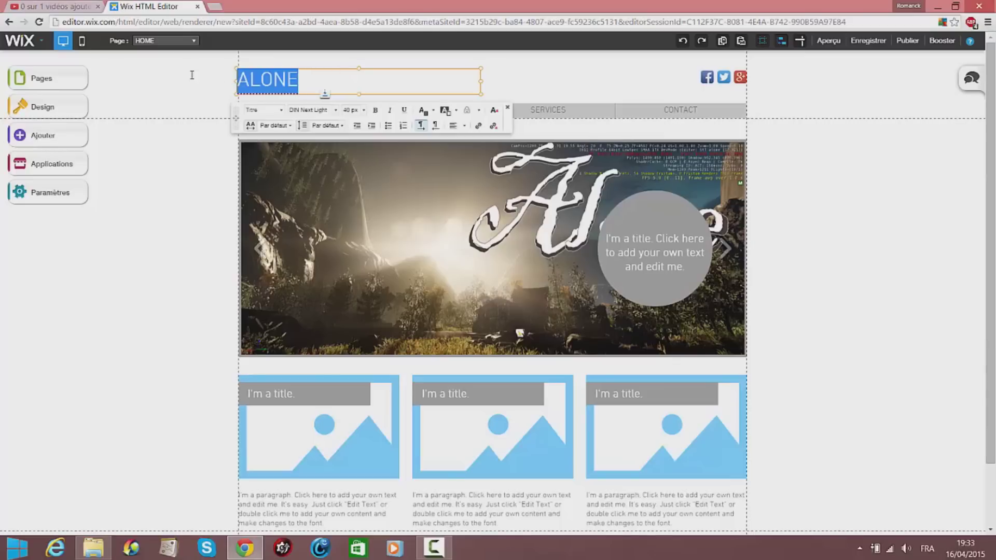
{"action": "left_click", "coordinate": [335, 110]}
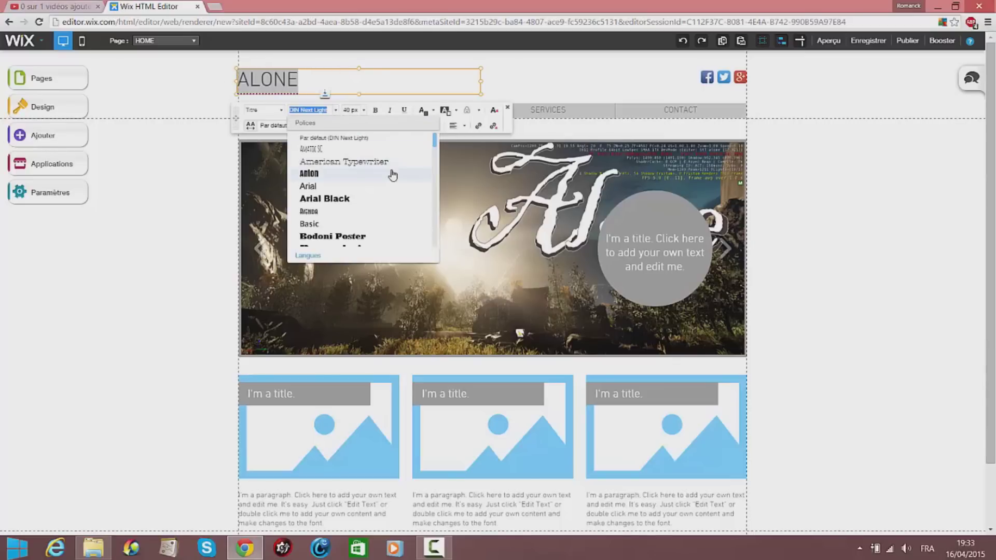
{"action": "scroll", "coordinate": [363, 199], "scroll_direction": "down", "scroll_amount": 2}
{"action": "scroll", "coordinate": [370, 192], "scroll_direction": "down", "scroll_amount": 2}
{"action": "scroll", "coordinate": [369, 192], "scroll_direction": "up", "scroll_amount": 2}
{"action": "scroll", "coordinate": [360, 236], "scroll_direction": "down", "scroll_amount": 3}
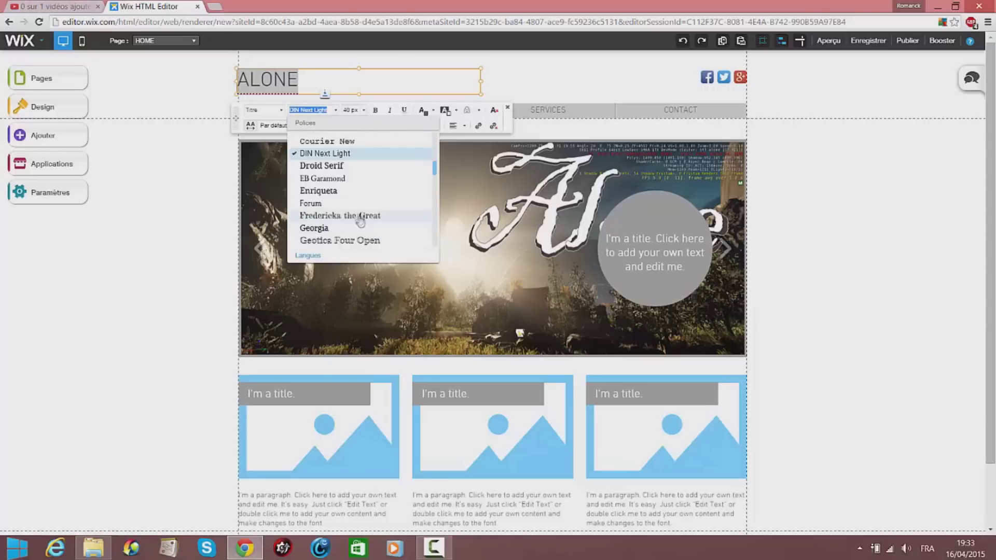
{"action": "scroll", "coordinate": [363, 200], "scroll_direction": "up", "scroll_amount": 3}
{"action": "scroll", "coordinate": [366, 202], "scroll_direction": "up", "scroll_amount": 1}
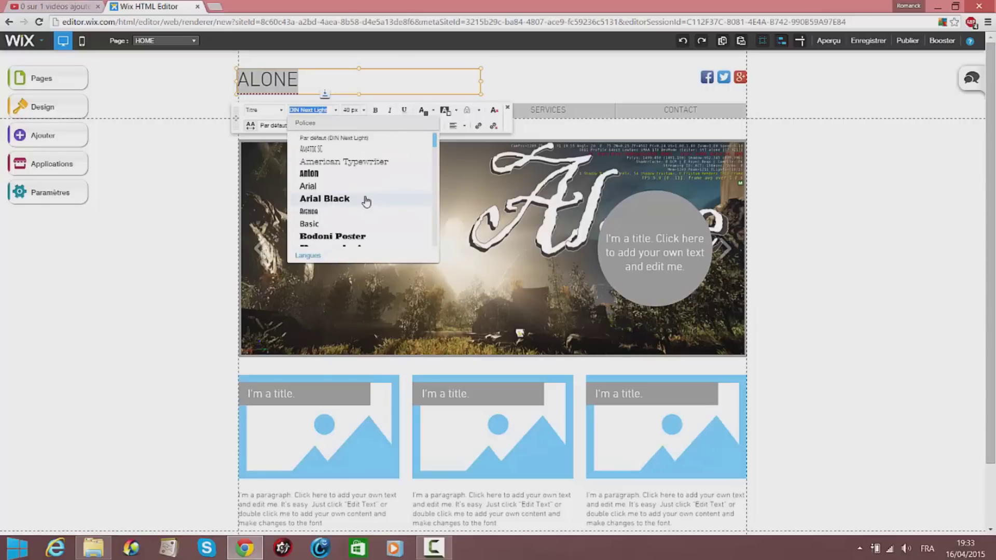
{"action": "scroll", "coordinate": [368, 202], "scroll_direction": "down", "scroll_amount": 9}
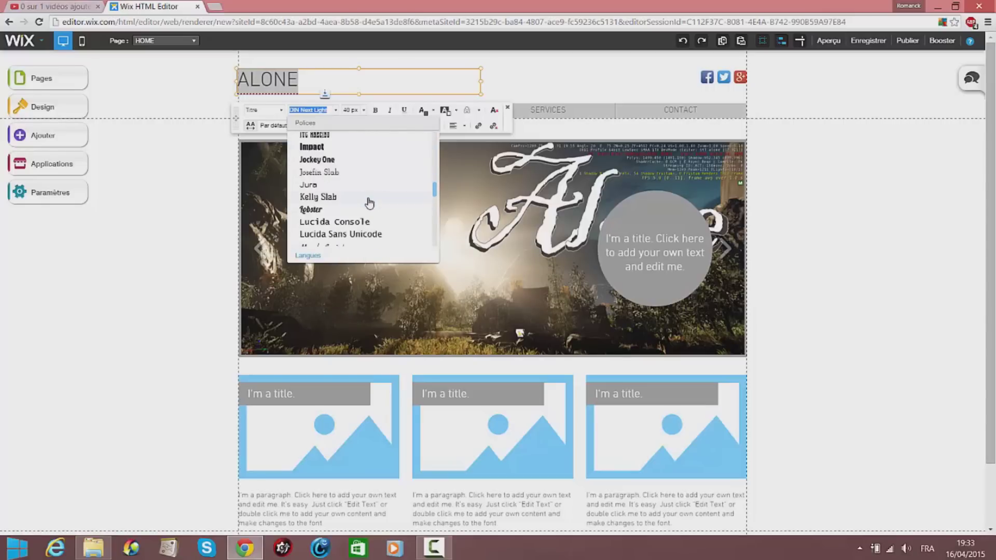
{"action": "scroll", "coordinate": [368, 202], "scroll_direction": "down", "scroll_amount": 1}
{"action": "scroll", "coordinate": [369, 202], "scroll_direction": "up", "scroll_amount": 1}
{"action": "scroll", "coordinate": [368, 201], "scroll_direction": "down", "scroll_amount": 2}
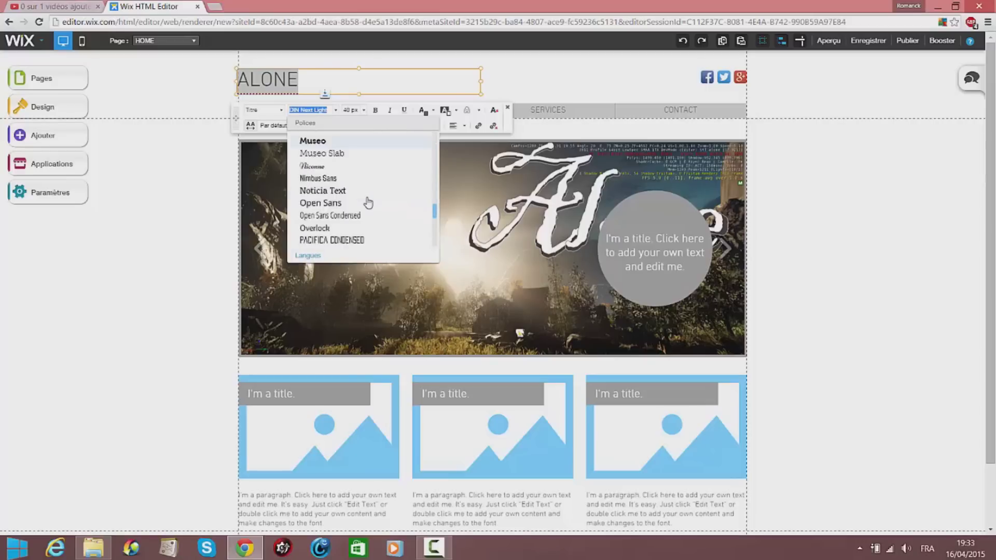
{"action": "scroll", "coordinate": [368, 202], "scroll_direction": "down", "scroll_amount": 2}
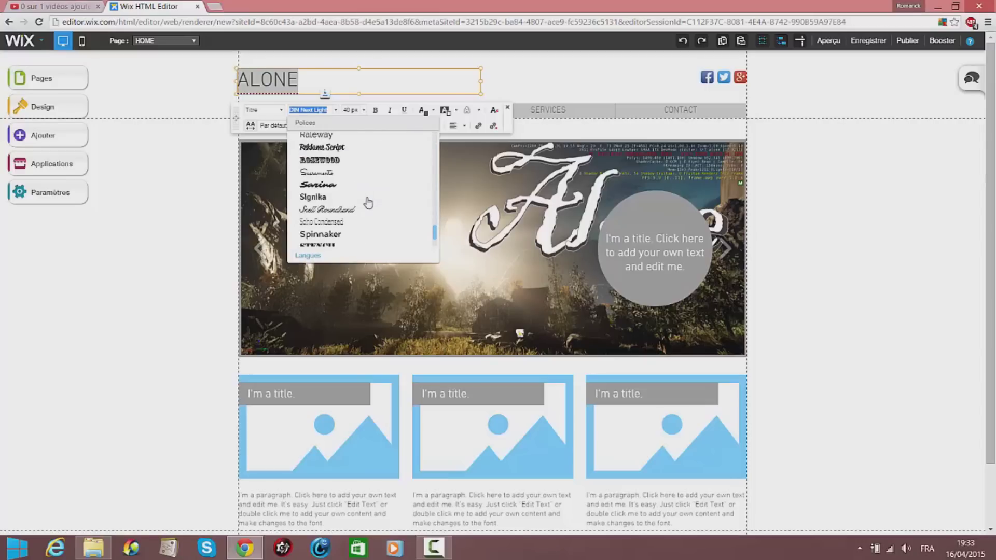
{"action": "left_click", "coordinate": [342, 150]}
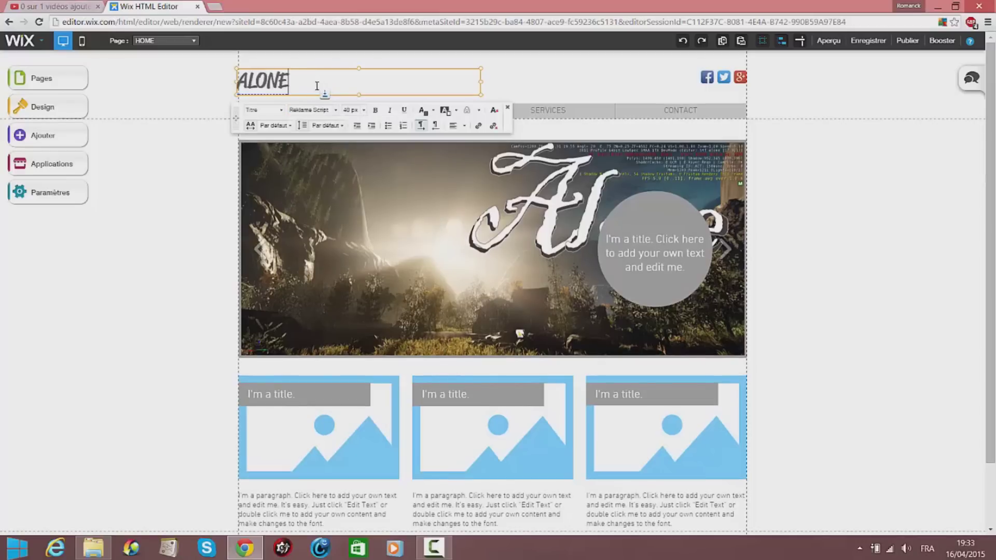
Try the Fredericka the Great font on the ALONE site title
{"action": "left_click", "coordinate": [336, 111]}
{"action": "left_click", "coordinate": [335, 111]}
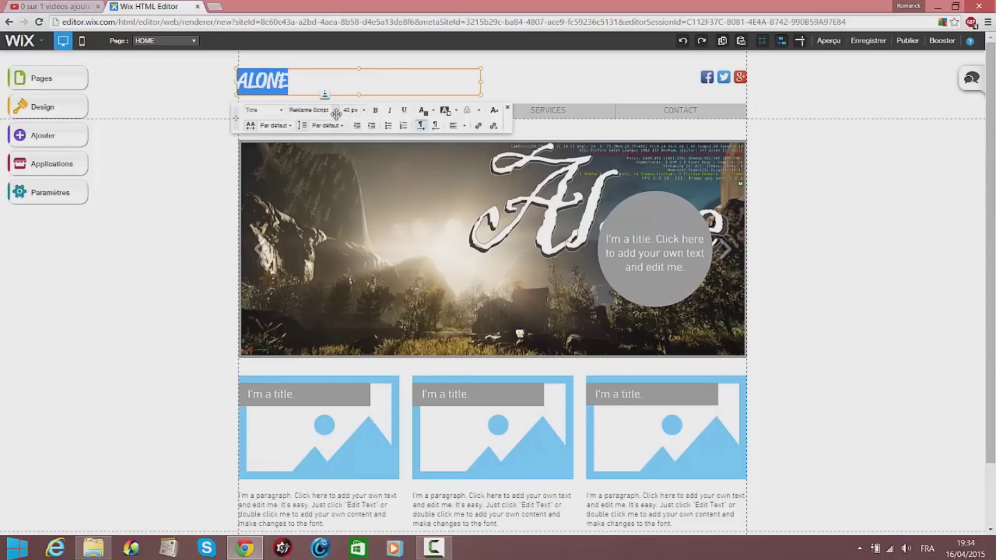
{"action": "left_click", "coordinate": [336, 111]}
{"action": "scroll", "coordinate": [379, 237], "scroll_direction": "down", "scroll_amount": 3}
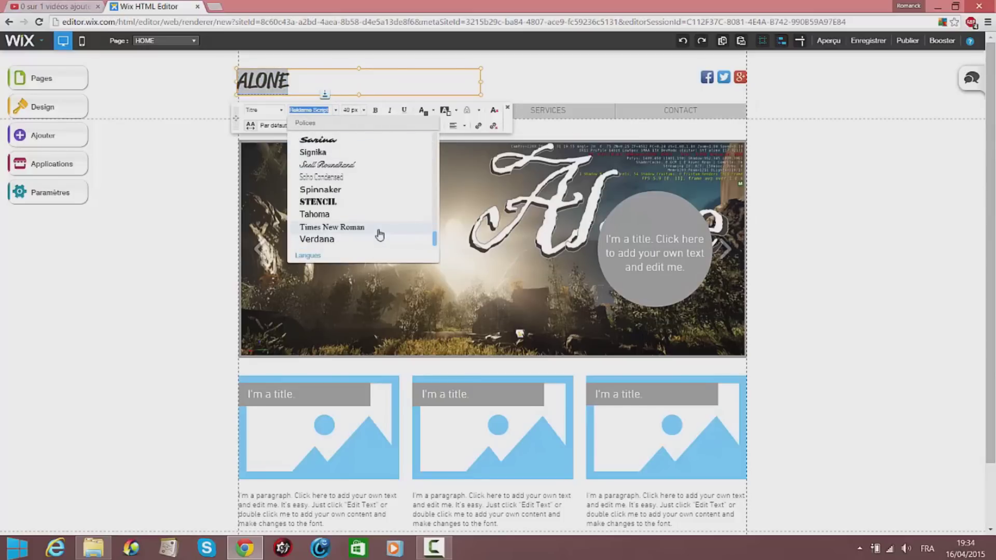
{"action": "scroll", "coordinate": [332, 172], "scroll_direction": "up", "scroll_amount": 5}
{"action": "scroll", "coordinate": [336, 179], "scroll_direction": "up", "scroll_amount": 4}
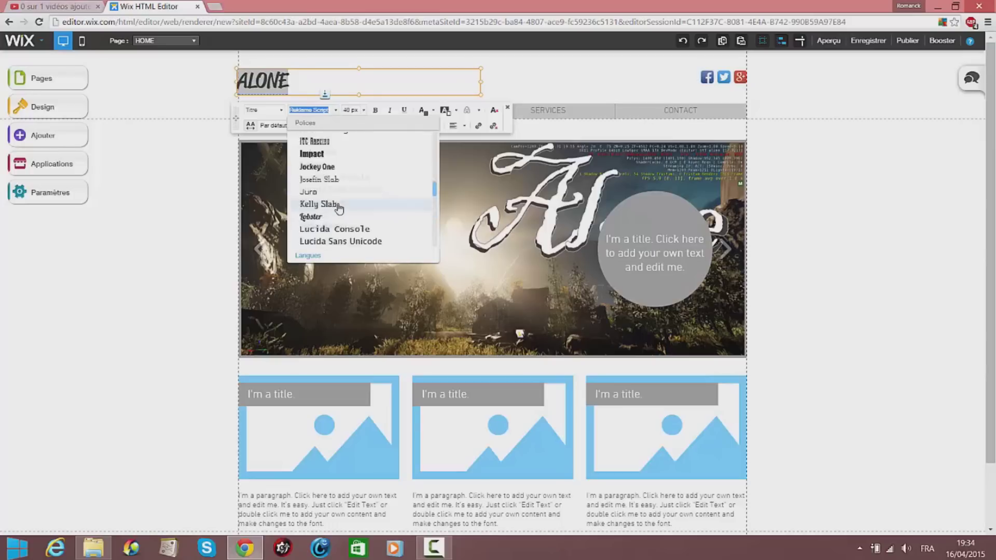
{"action": "scroll", "coordinate": [339, 208], "scroll_direction": "up", "scroll_amount": 4}
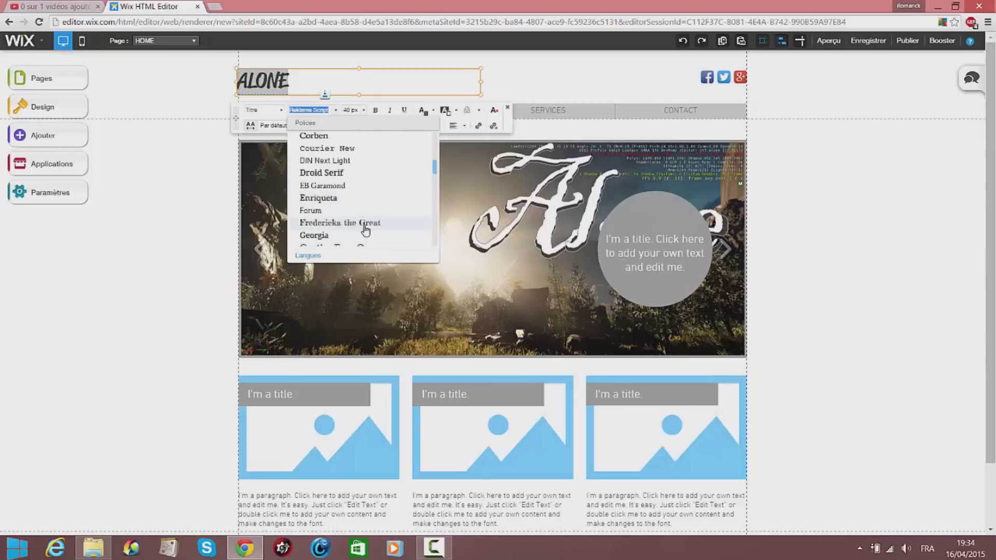
{"action": "left_click", "coordinate": [365, 229]}
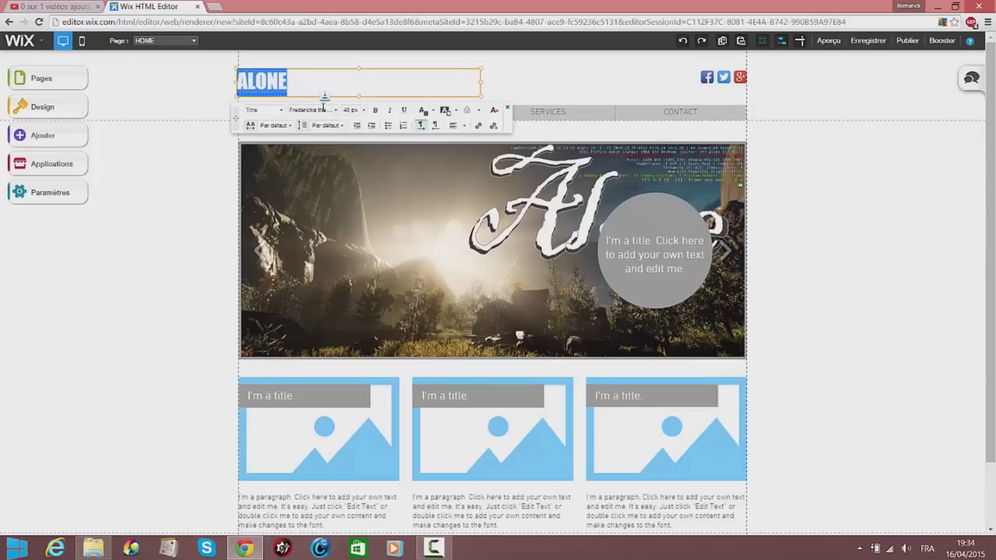
Try the Snell Roundhand font on the ALONE site title
{"action": "left_click", "coordinate": [402, 90]}
{"action": "double_click", "coordinate": [275, 80]}
{"action": "left_click", "coordinate": [339, 110]}
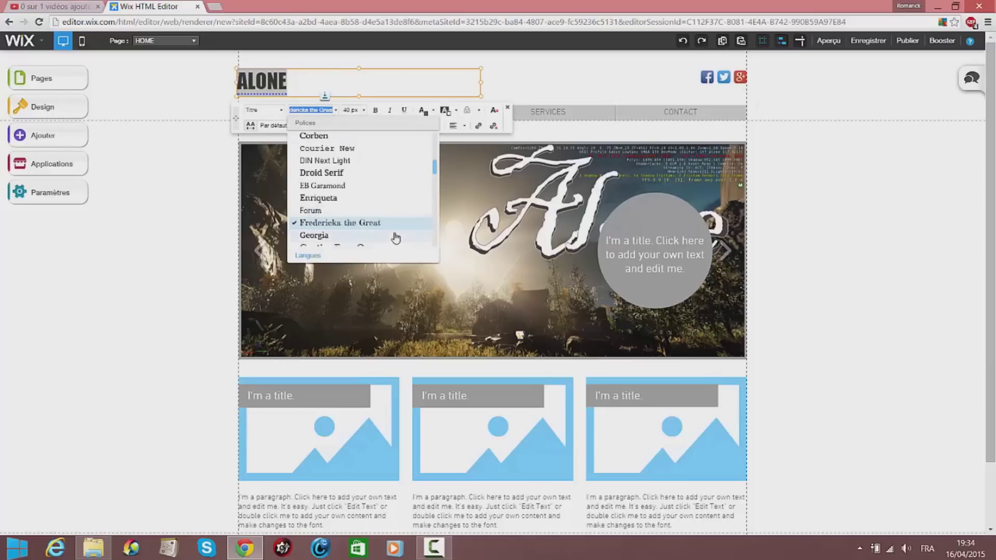
{"action": "scroll", "coordinate": [387, 235], "scroll_direction": "up", "scroll_amount": 1}
{"action": "scroll", "coordinate": [385, 232], "scroll_direction": "up", "scroll_amount": 1}
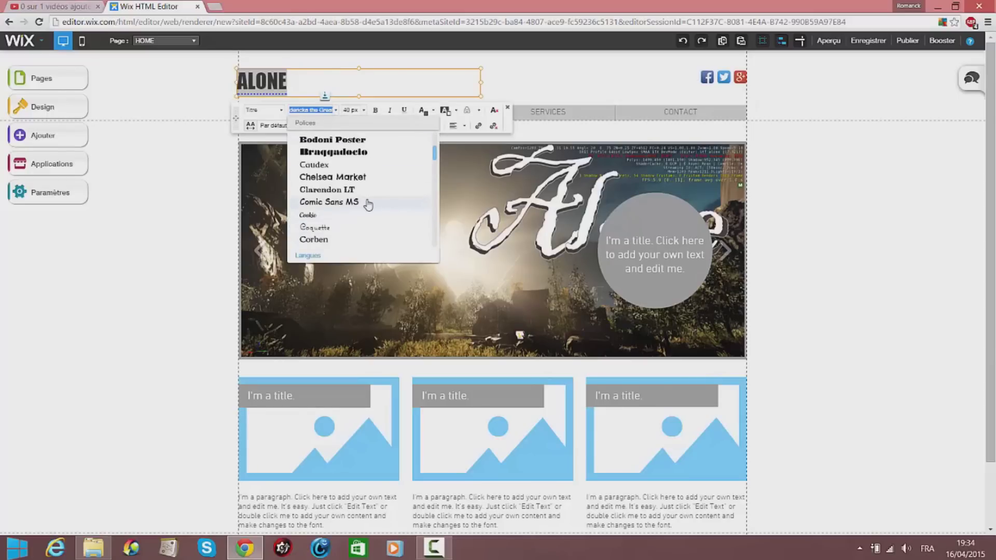
{"action": "scroll", "coordinate": [332, 222], "scroll_direction": "down", "scroll_amount": 3}
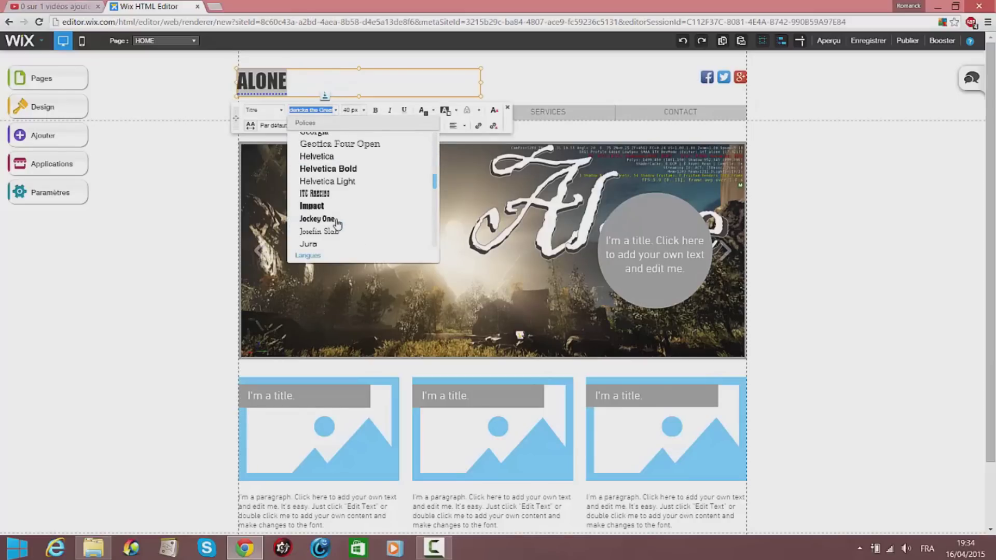
{"action": "scroll", "coordinate": [342, 197], "scroll_direction": "down", "scroll_amount": 1}
{"action": "scroll", "coordinate": [357, 202], "scroll_direction": "down", "scroll_amount": 2}
{"action": "scroll", "coordinate": [358, 204], "scroll_direction": "down", "scroll_amount": 5}
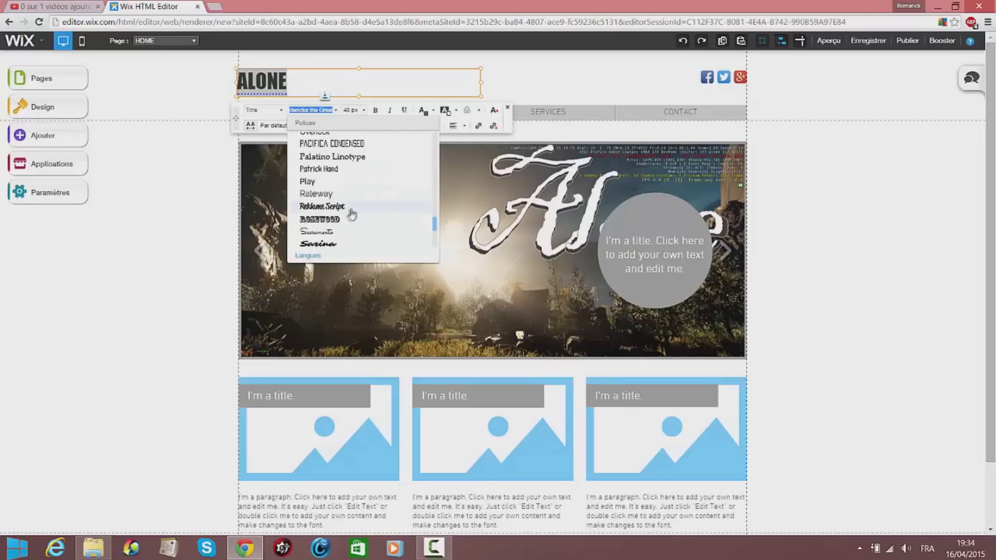
{"action": "left_click", "coordinate": [345, 217]}
Change the font of the ALONE site title to Amatic SC
{"action": "left_click", "coordinate": [322, 85]}
{"action": "key", "text": "shift+Left"}
{"action": "key", "text": "shift+Left"}
{"action": "key", "text": "shift+Left"}
{"action": "key", "text": "shift+Left"}
{"action": "key", "text": "shift+Left"}
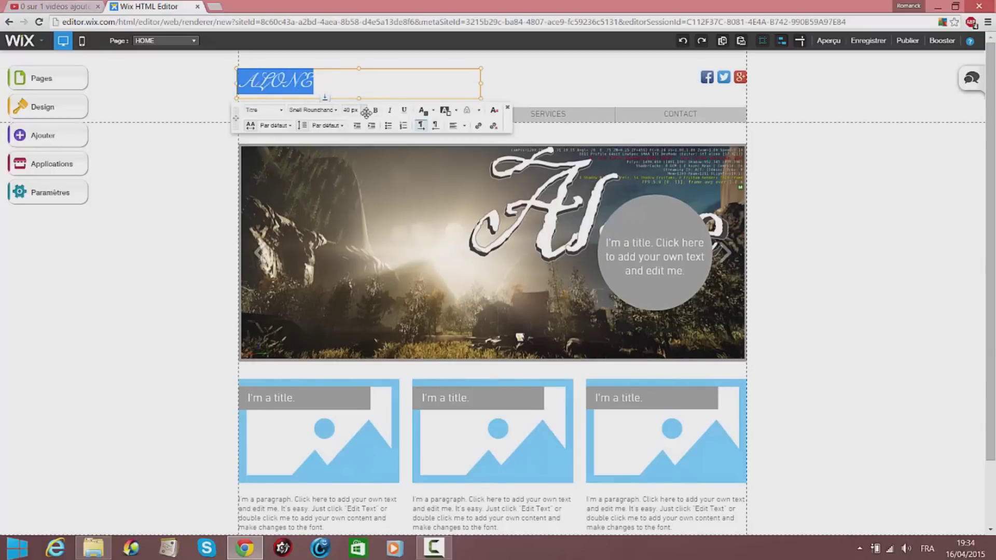
{"action": "left_click", "coordinate": [337, 109]}
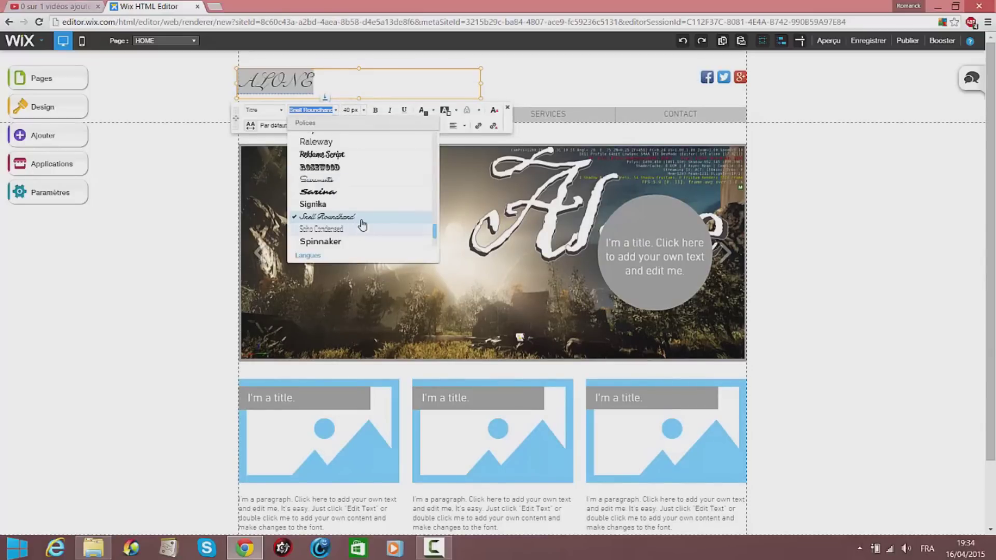
{"action": "scroll", "coordinate": [362, 224], "scroll_direction": "up", "scroll_amount": 2}
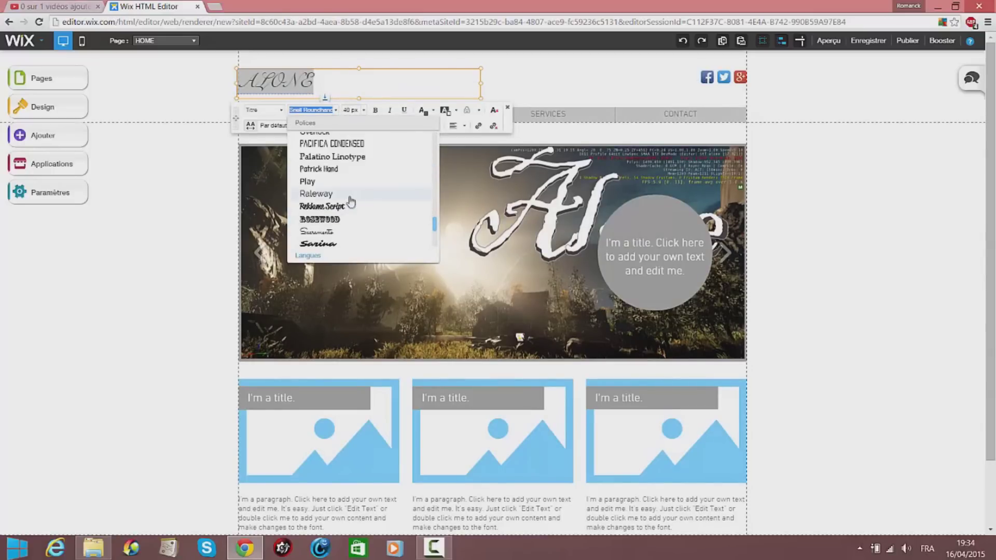
{"action": "scroll", "coordinate": [350, 202], "scroll_direction": "up", "scroll_amount": 4}
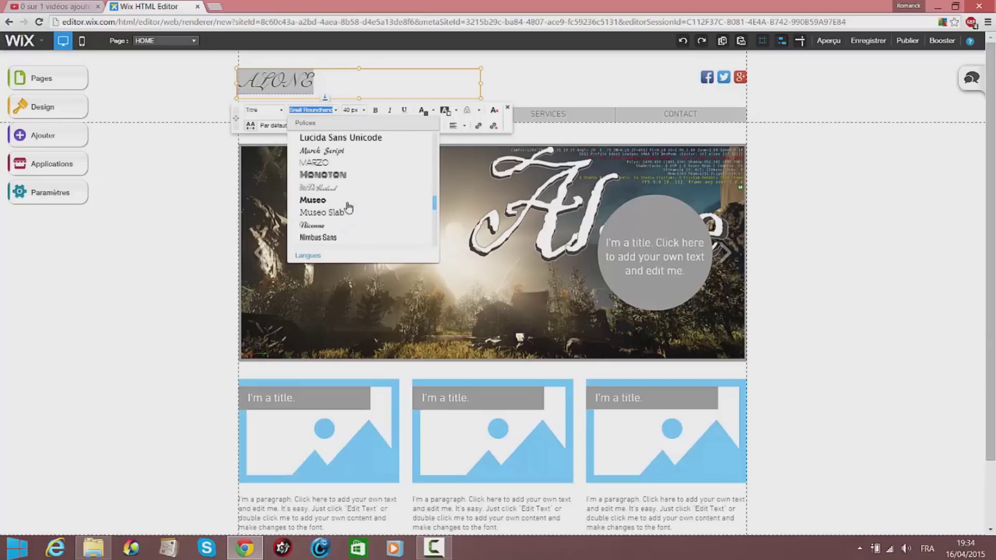
{"action": "scroll", "coordinate": [337, 169], "scroll_direction": "up", "scroll_amount": 1}
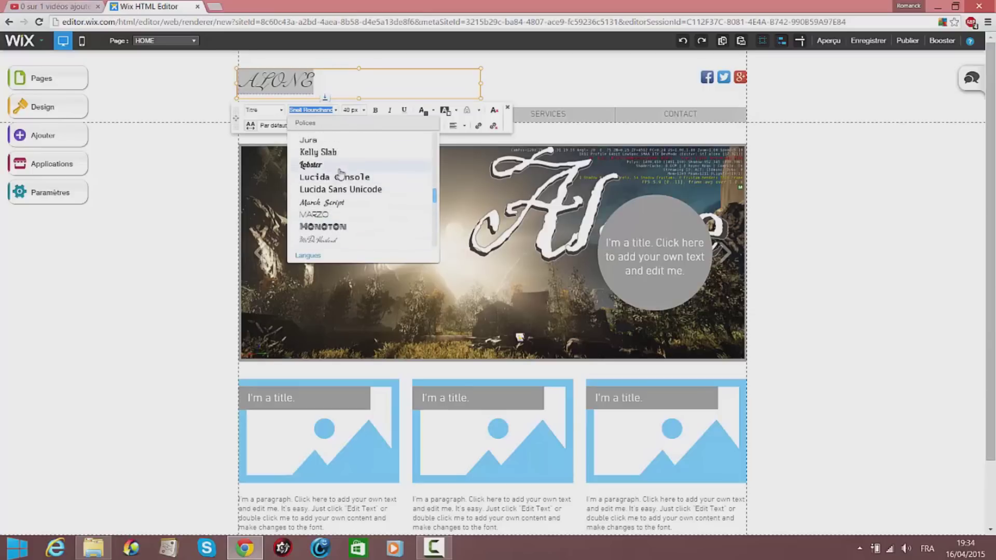
{"action": "scroll", "coordinate": [334, 181], "scroll_direction": "up", "scroll_amount": 1}
{"action": "scroll", "coordinate": [334, 184], "scroll_direction": "up", "scroll_amount": 3}
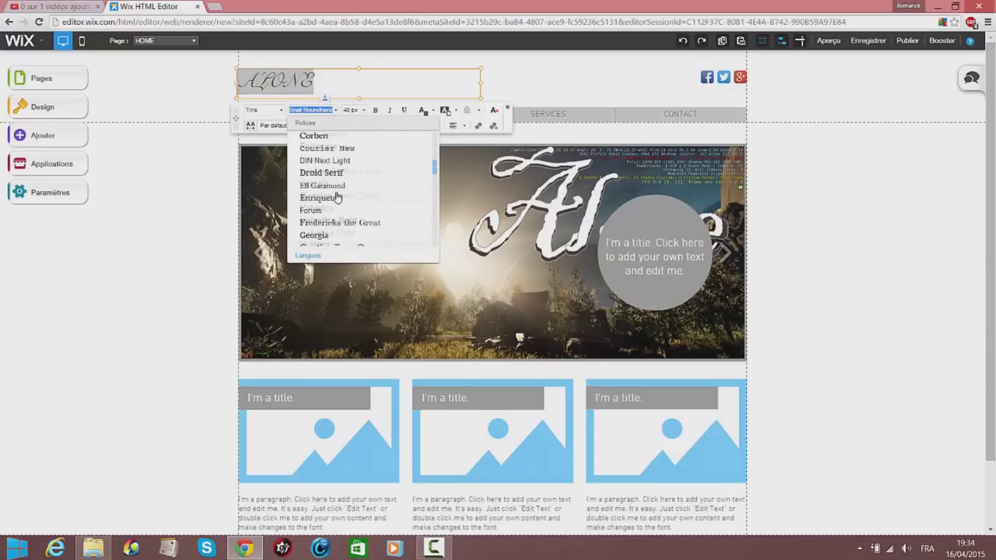
{"action": "scroll", "coordinate": [343, 198], "scroll_direction": "up", "scroll_amount": 2}
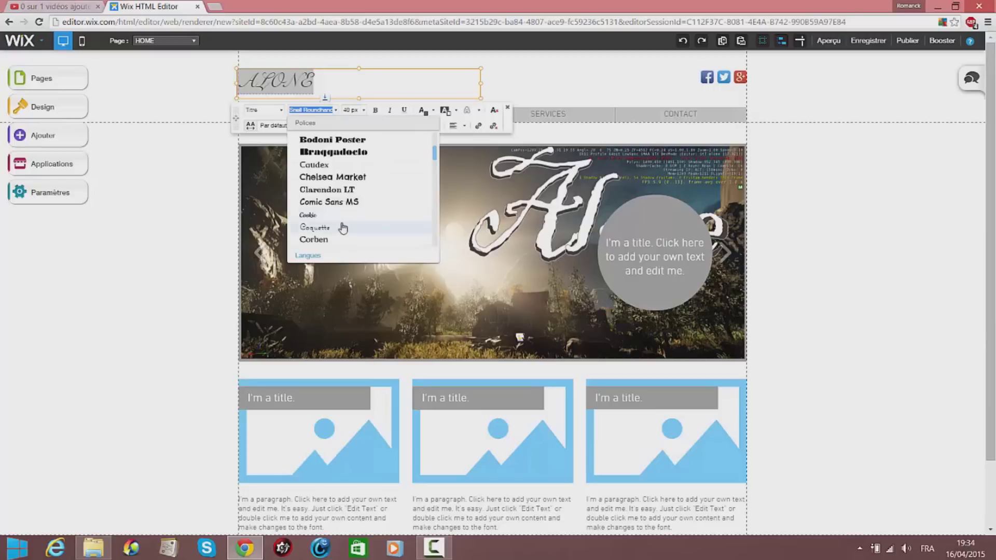
{"action": "scroll", "coordinate": [343, 203], "scroll_direction": "up", "scroll_amount": 2}
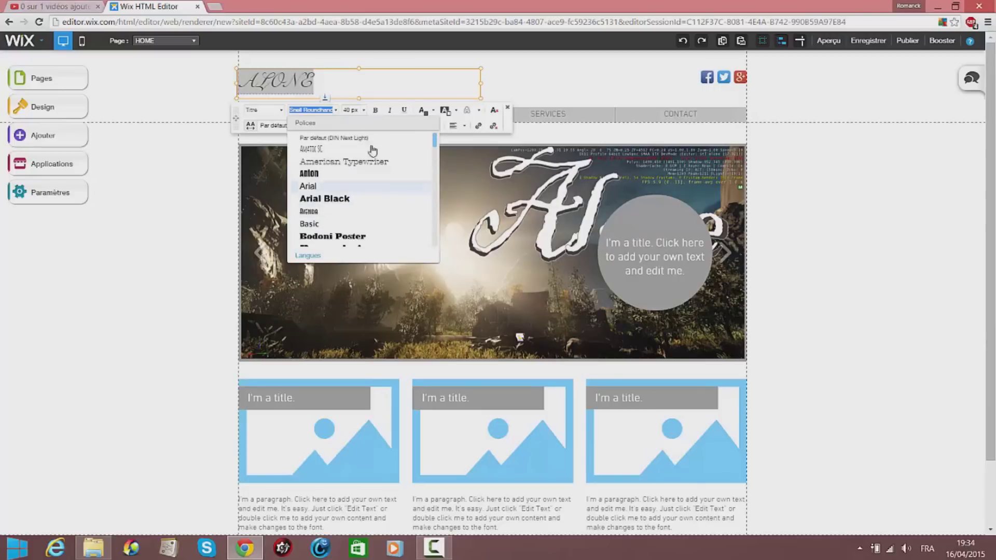
{"action": "left_click", "coordinate": [345, 149]}
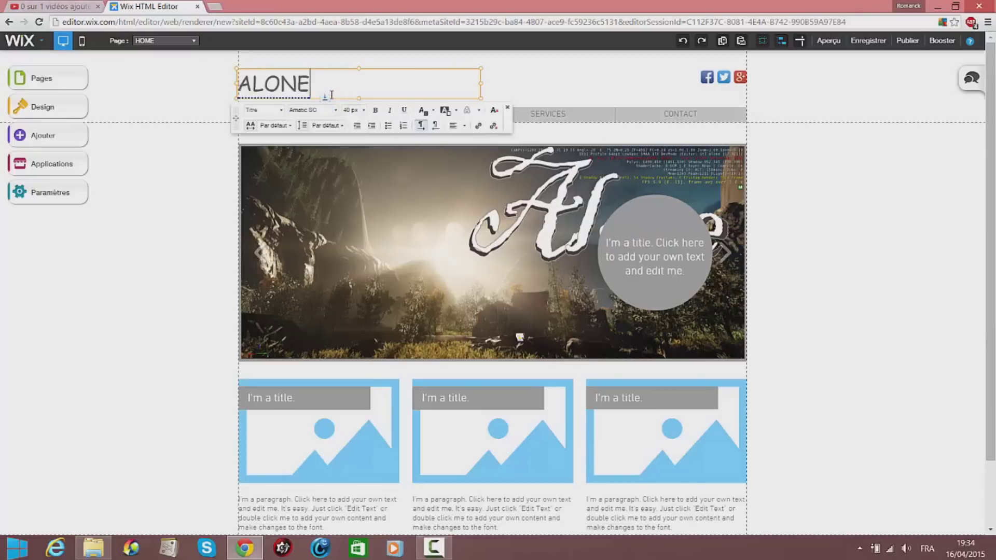
Set the ALONE title's font size to 36 px and slightly enlarge its text box in width and height
{"action": "left_click", "coordinate": [363, 113]}
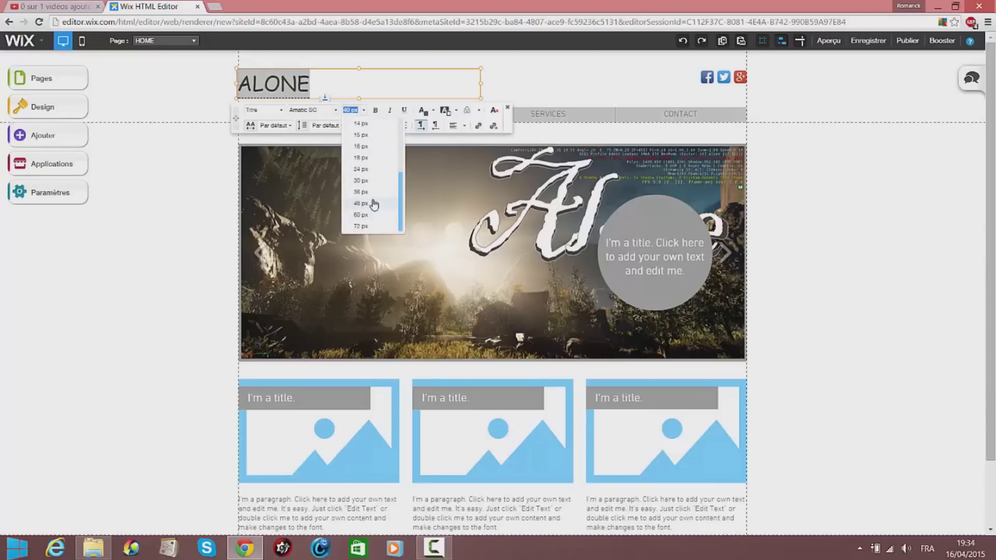
{"action": "left_click", "coordinate": [362, 191]}
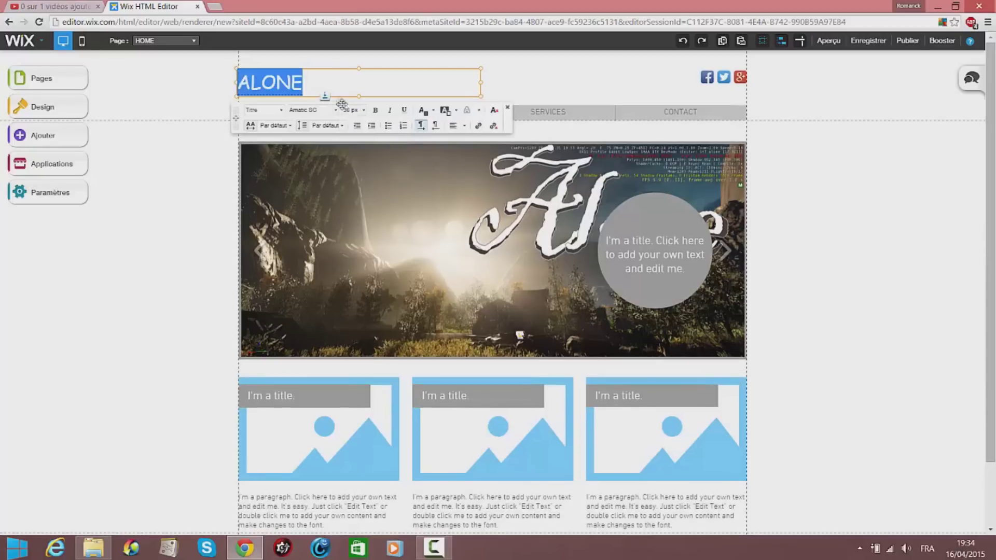
{"action": "left_click_drag", "start_coordinate": [482, 100], "coordinate": [509, 114]}
{"action": "left_click", "coordinate": [405, 90]}
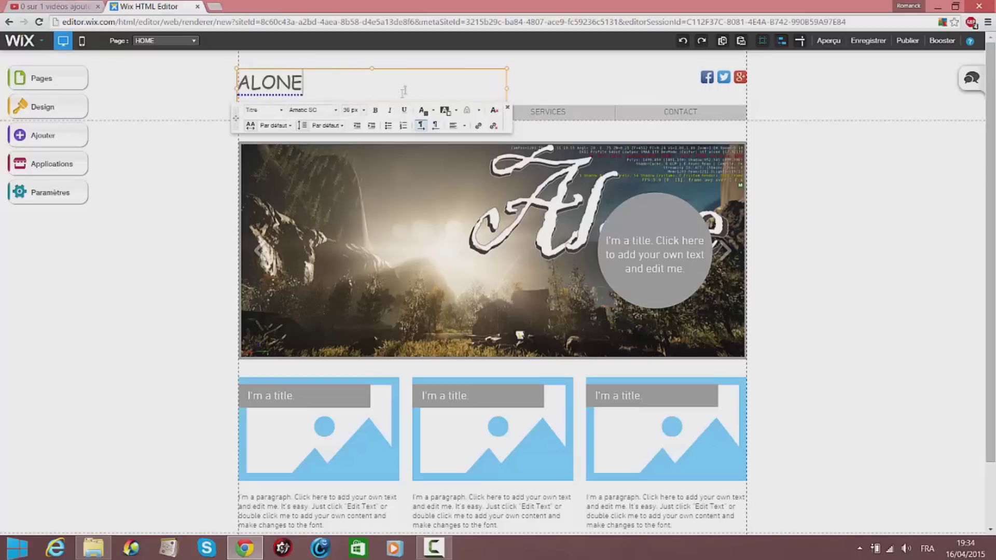
Try a bright red highlight colour behind the ALONE title text
{"action": "double_click", "coordinate": [264, 101]}
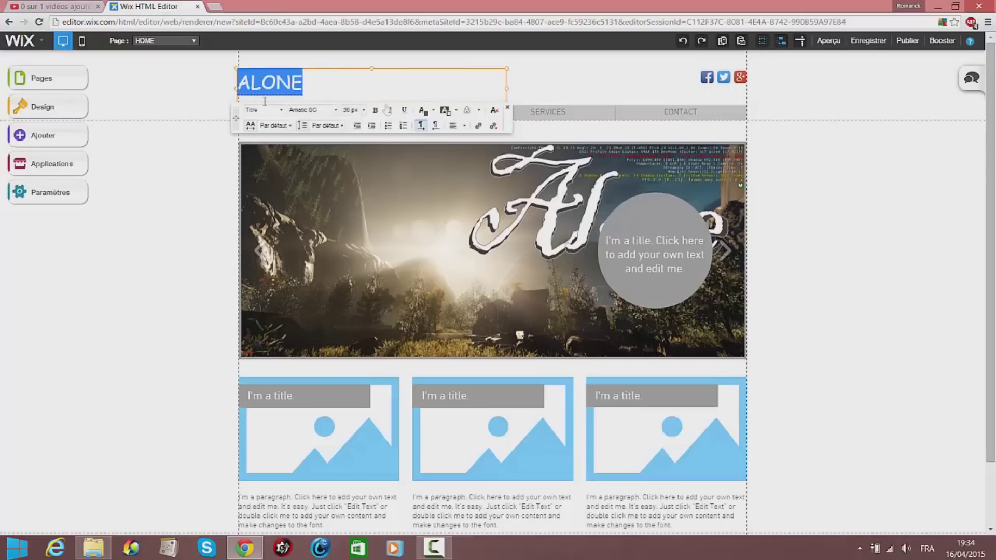
{"action": "left_click", "coordinate": [462, 111]}
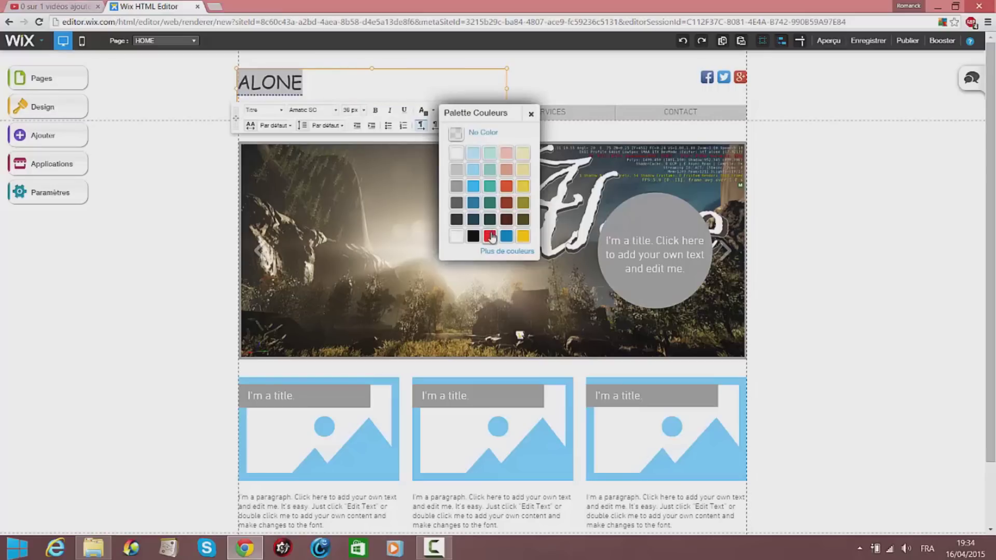
{"action": "left_click", "coordinate": [490, 237]}
{"action": "left_click", "coordinate": [365, 86]}
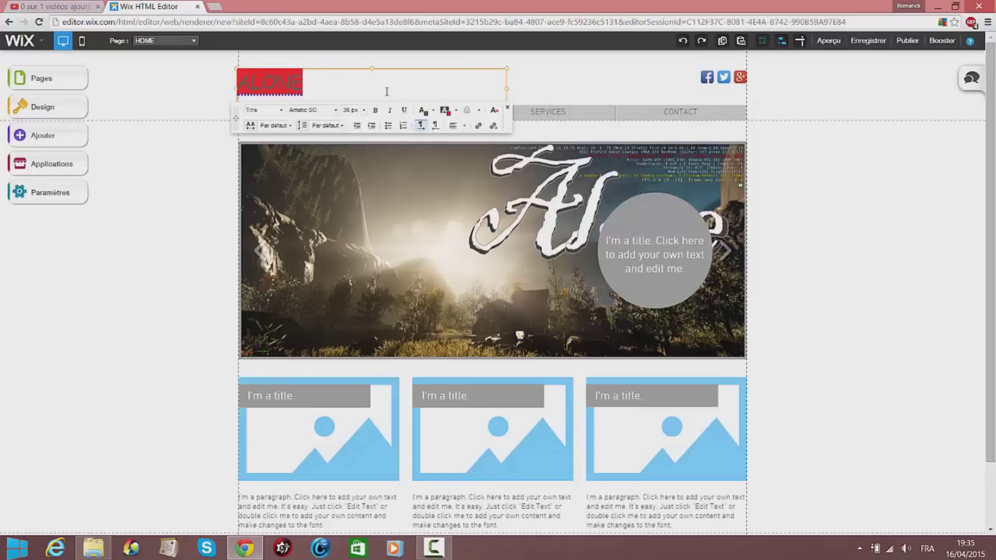
Change the highlight colour behind the ALONE title text to white
{"action": "left_click_drag", "start_coordinate": [386, 92], "coordinate": [130, 97]}
{"action": "left_click", "coordinate": [458, 111]}
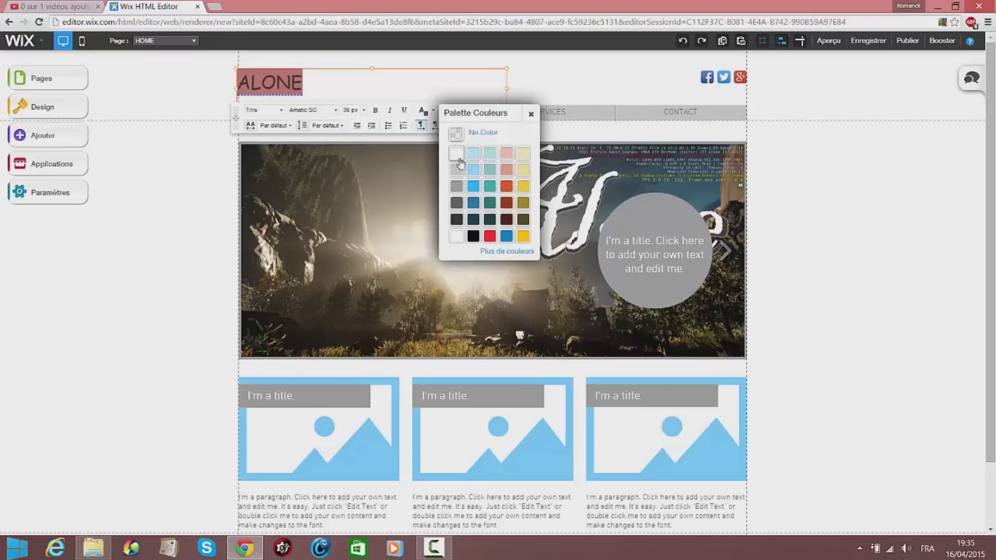
{"action": "left_click", "coordinate": [451, 149]}
Set the text colour of the ALONE title to bright red and deselect the text
{"action": "left_click", "coordinate": [428, 115]}
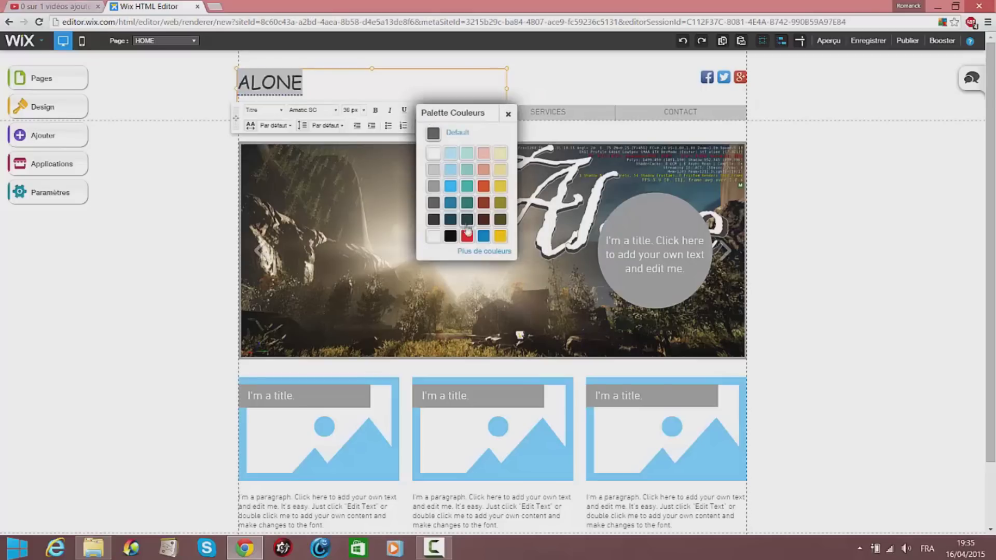
{"action": "left_click", "coordinate": [449, 220]}
{"action": "left_click", "coordinate": [332, 95]}
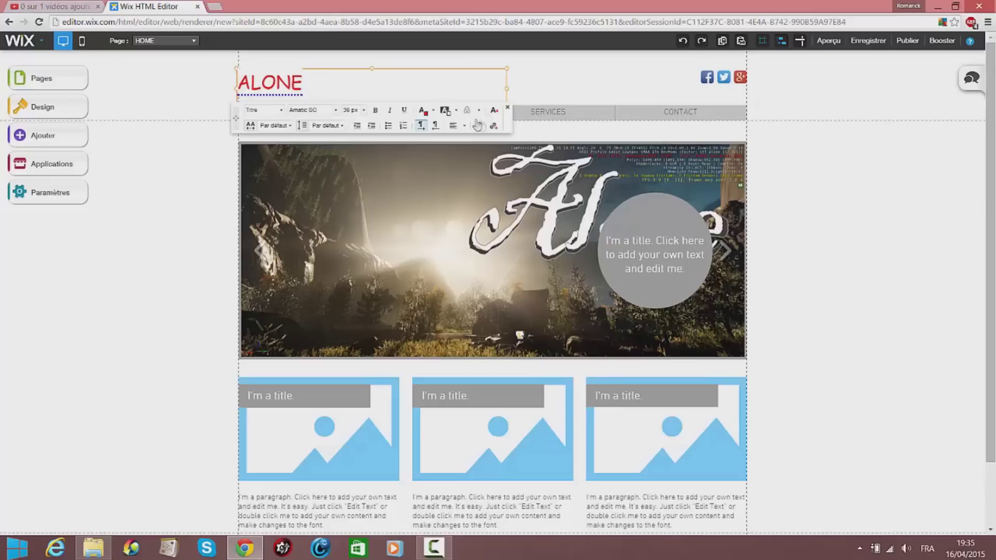
Make the ALONE title bold and italic, then deselect its text box
{"action": "left_click_drag", "start_coordinate": [305, 83], "coordinate": [206, 90]}
{"action": "left_click", "coordinate": [375, 110]}
{"action": "left_click", "coordinate": [386, 90]}
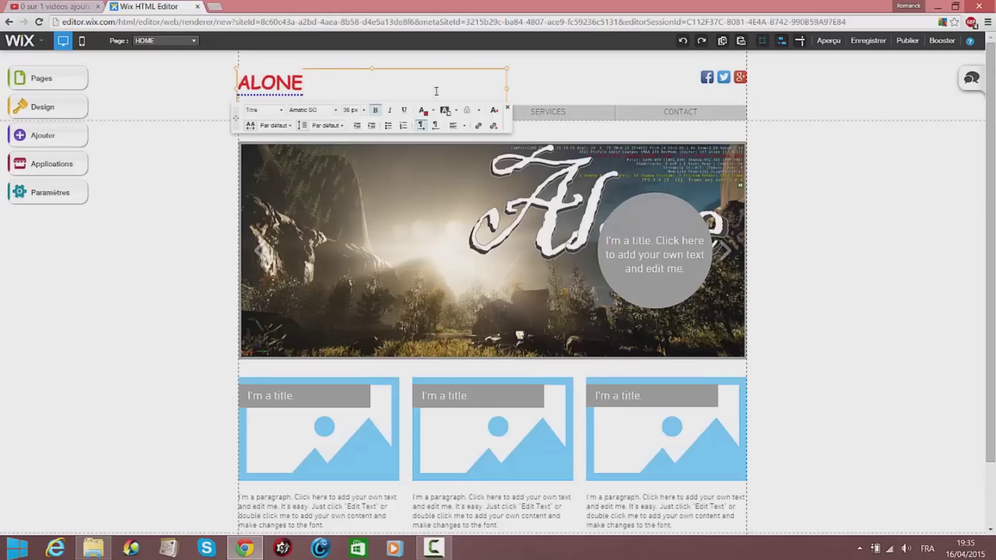
{"action": "left_click_drag", "start_coordinate": [387, 90], "coordinate": [202, 104]}
{"action": "left_click", "coordinate": [389, 110]}
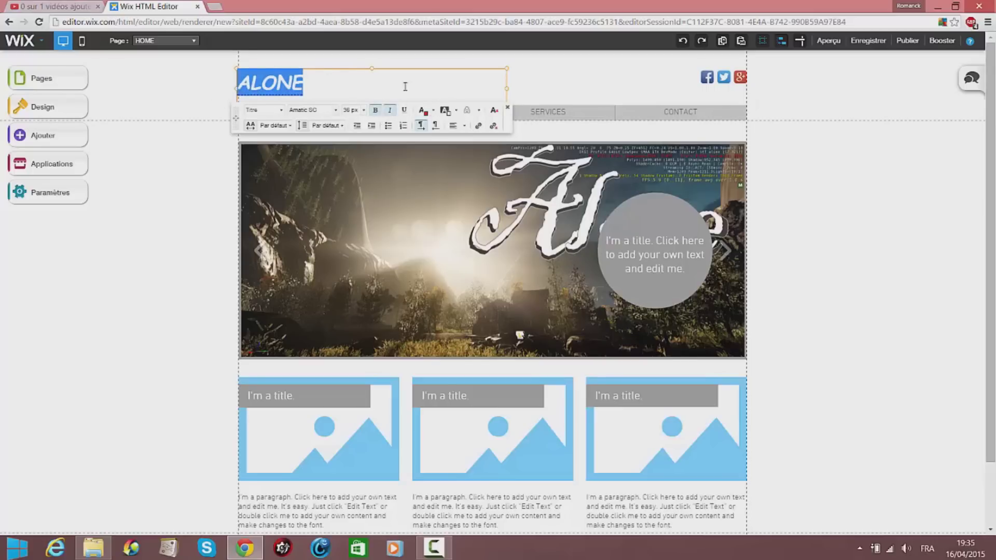
{"action": "left_click", "coordinate": [402, 84]}
{"action": "left_click_drag", "start_coordinate": [313, 97], "coordinate": [233, 99]}
{"action": "left_click", "coordinate": [546, 108]}
{"action": "left_click_drag", "start_coordinate": [560, 106], "coordinate": [558, 107]}
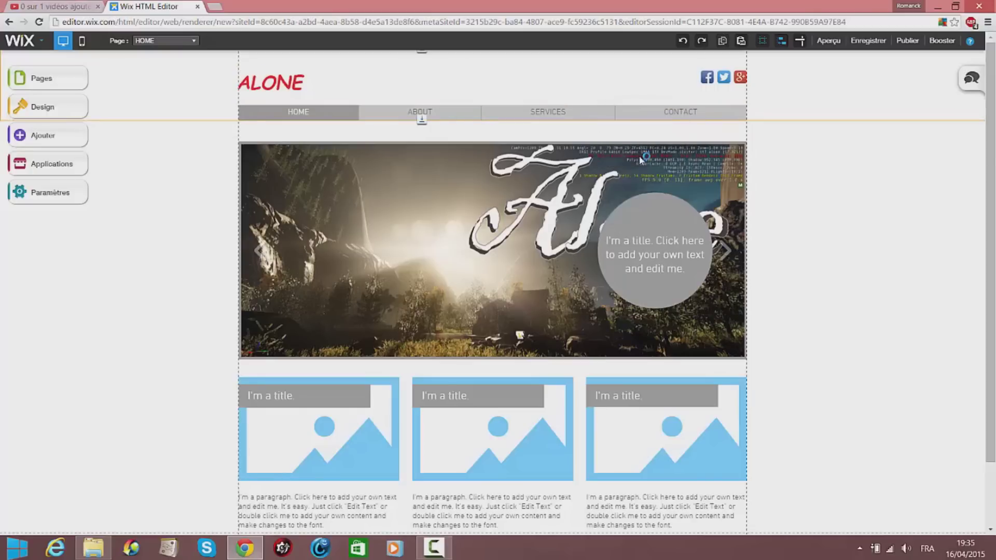
Reopen the ALONE title for text editing and set its font to Arial Black
{"action": "left_click", "coordinate": [302, 83]}
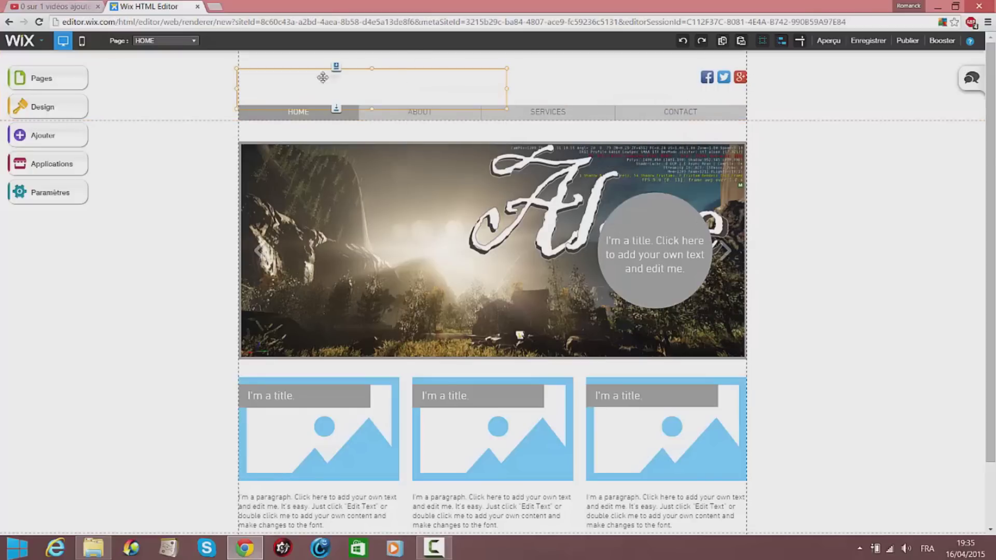
{"action": "right_click", "coordinate": [820, 192]}
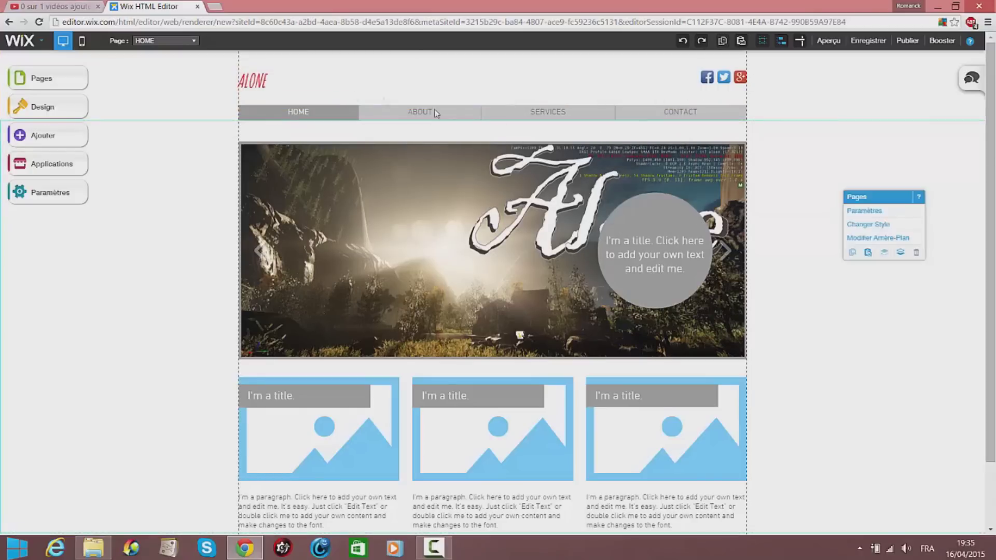
{"action": "right_click", "coordinate": [291, 81]}
{"action": "left_click", "coordinate": [340, 101]}
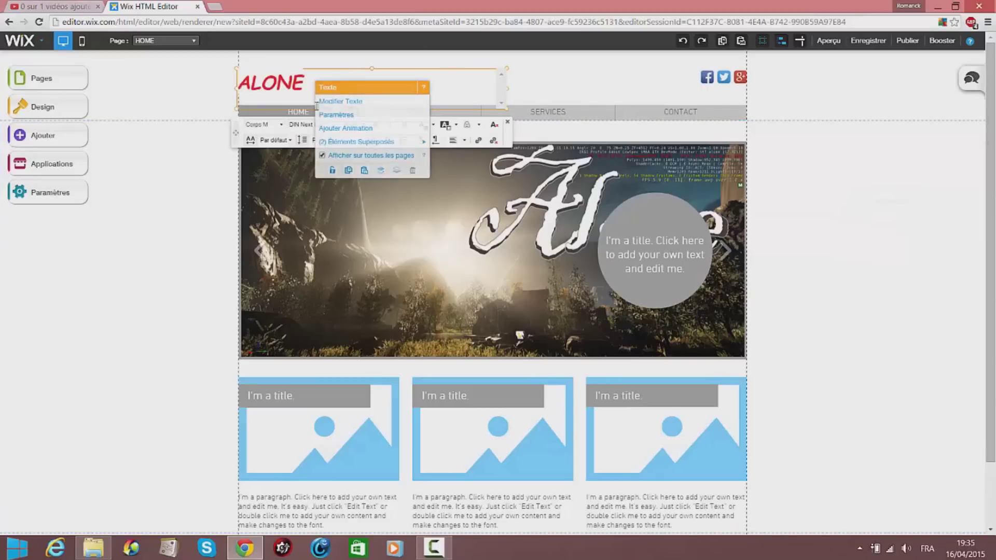
{"action": "key", "text": "ctrl+a"}
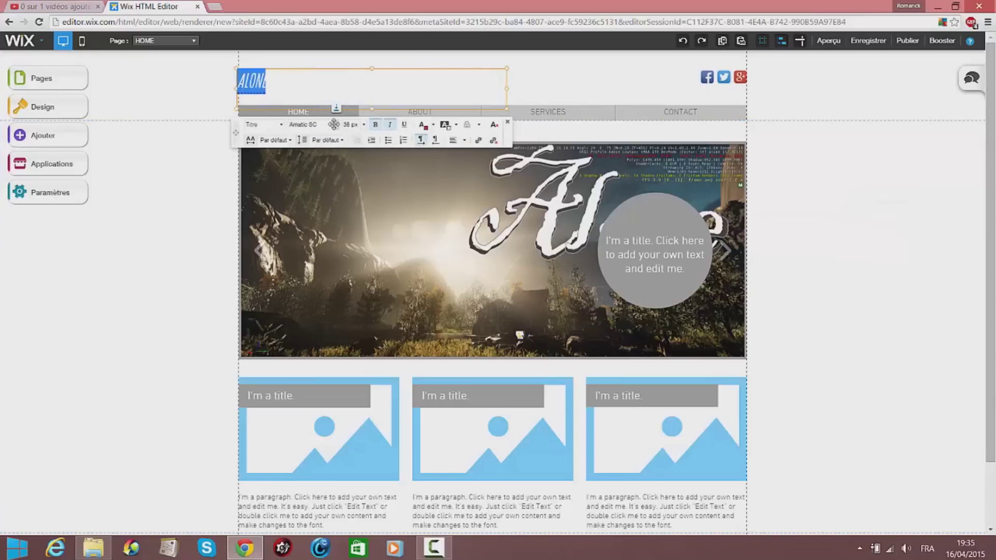
{"action": "left_click", "coordinate": [333, 124]}
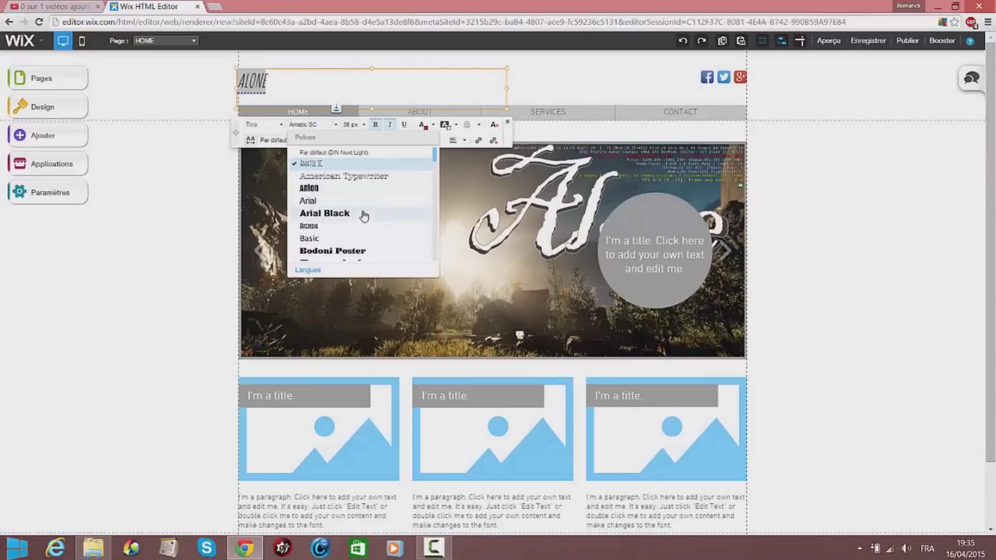
{"action": "left_click", "coordinate": [364, 214]}
{"action": "left_click", "coordinate": [386, 83]}
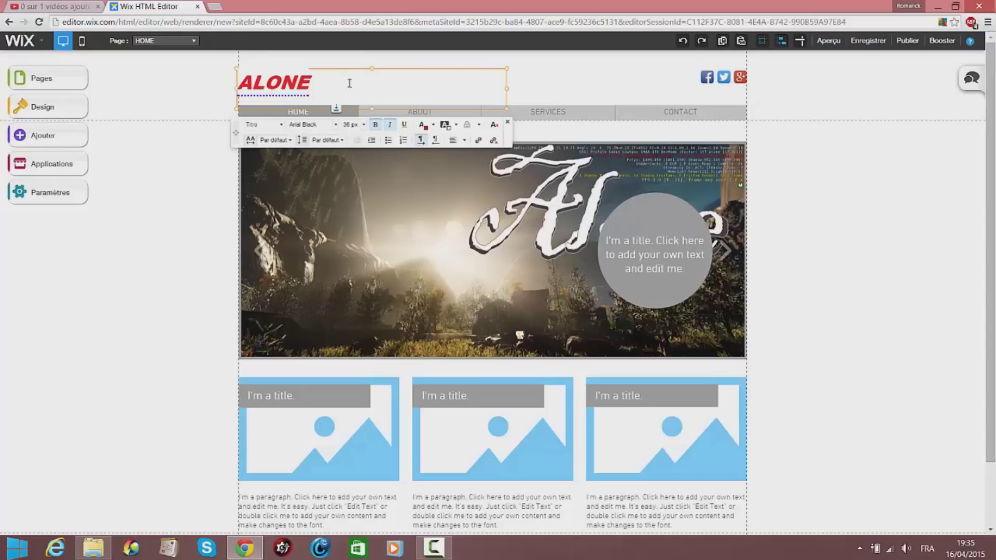
Set the ALONE title's font size to 48 px and leave text editing
{"action": "left_click_drag", "start_coordinate": [350, 83], "coordinate": [168, 88]}
{"action": "left_click", "coordinate": [353, 124]}
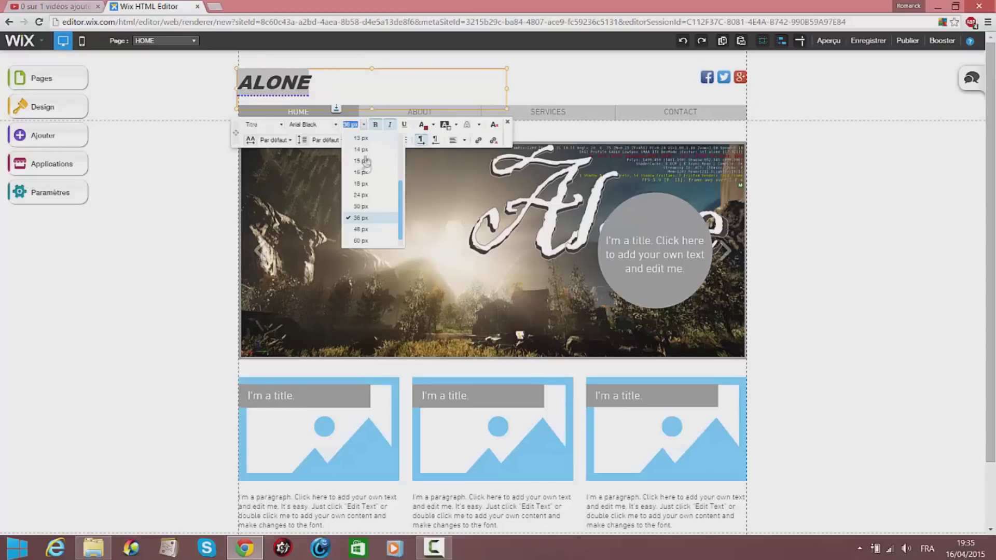
{"action": "left_click", "coordinate": [383, 230]}
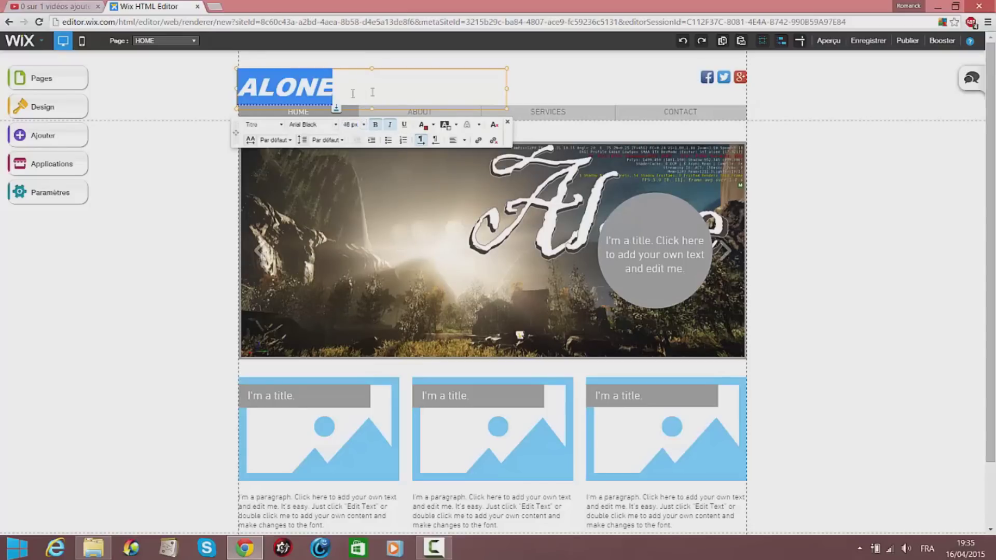
{"action": "left_click", "coordinate": [884, 199]}
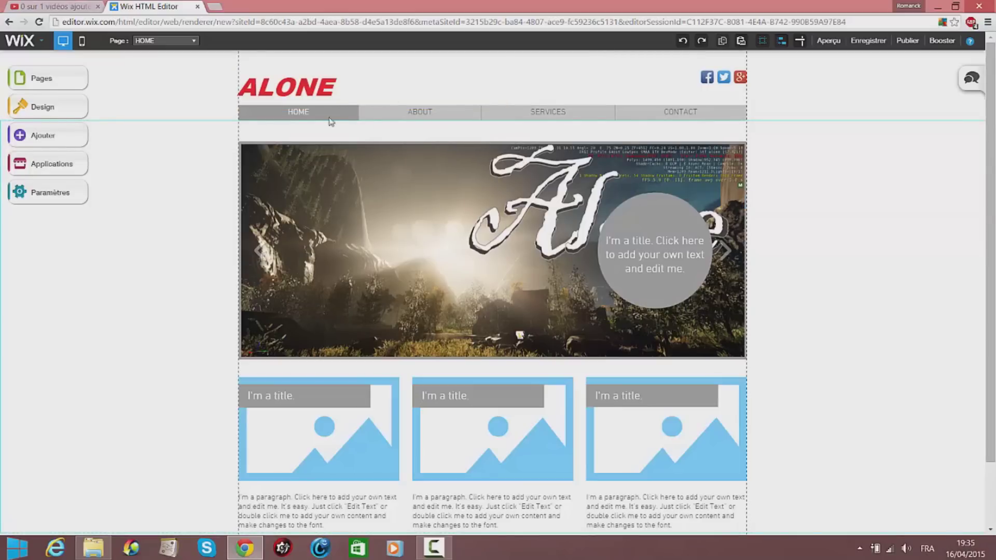
Switch to the desktop and examine the images in the Préservation automatique Corel folder and its subfolder, then close the folder
{"action": "scroll", "coordinate": [602, 377], "scroll_direction": "down", "scroll_amount": 2}
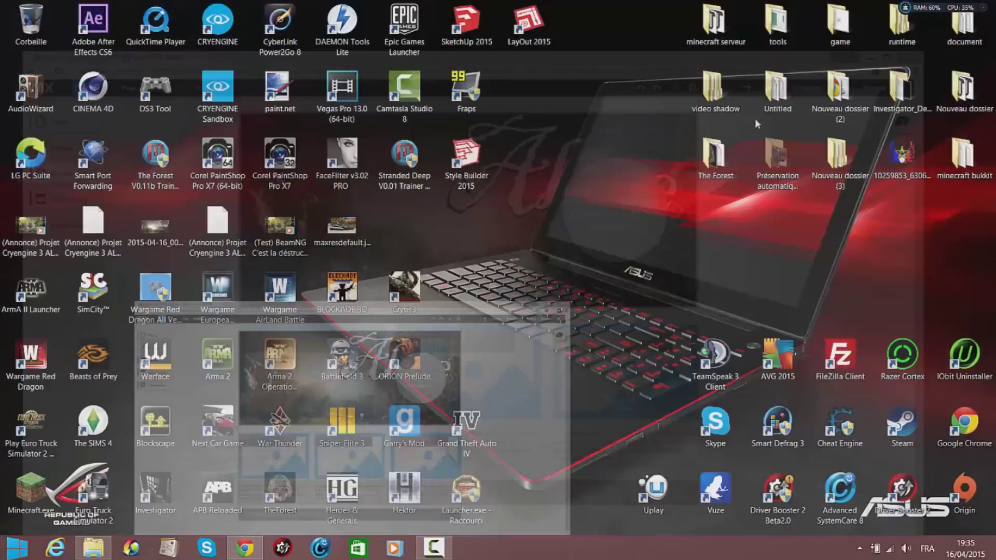
{"action": "left_click", "coordinate": [936, 6]}
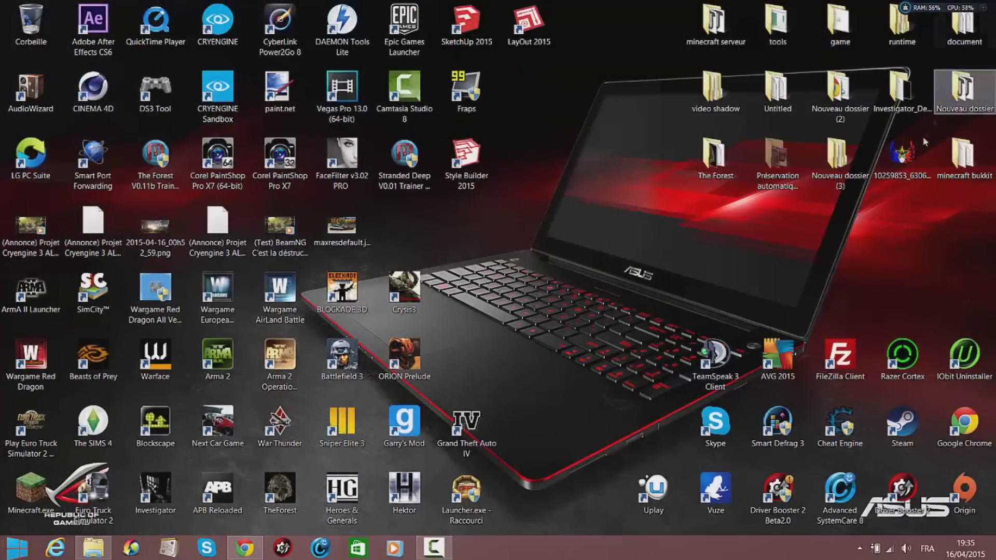
{"action": "double_click", "coordinate": [778, 155]}
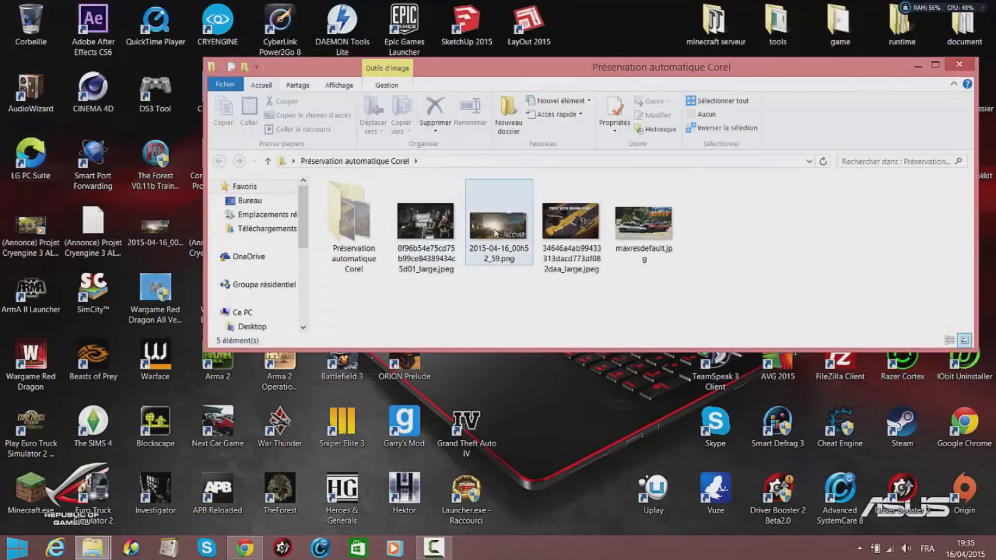
{"action": "double_click", "coordinate": [372, 242]}
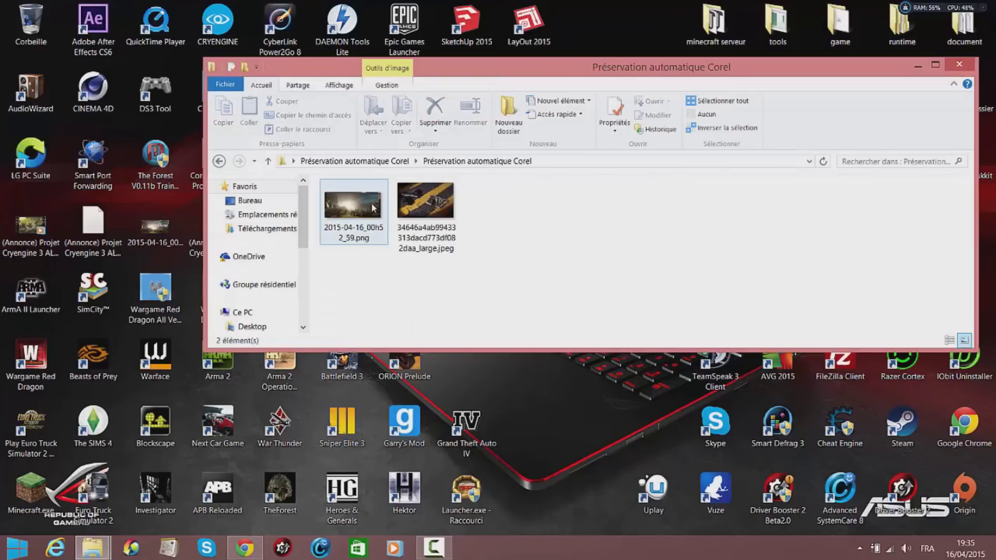
{"action": "left_click", "coordinate": [219, 161]}
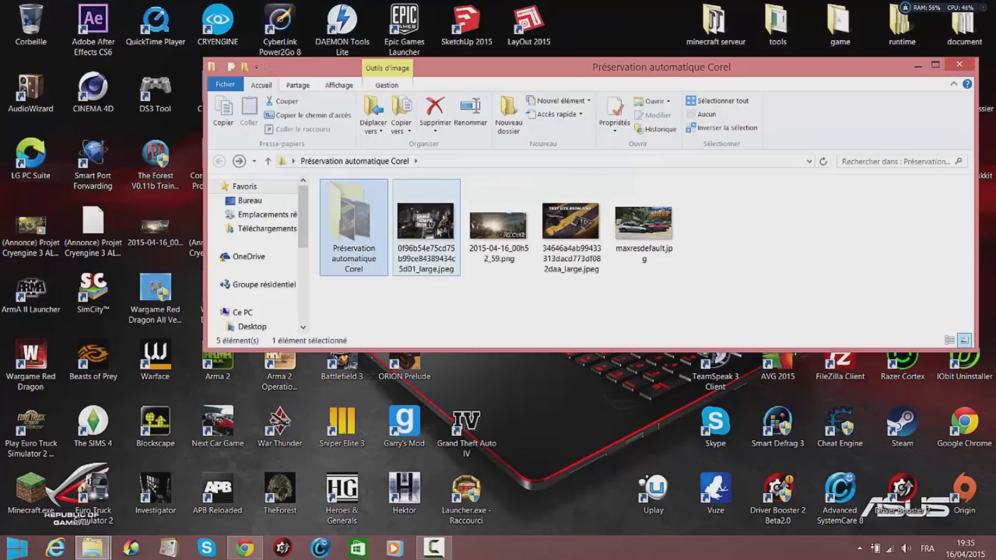
{"action": "left_click", "coordinate": [958, 71]}
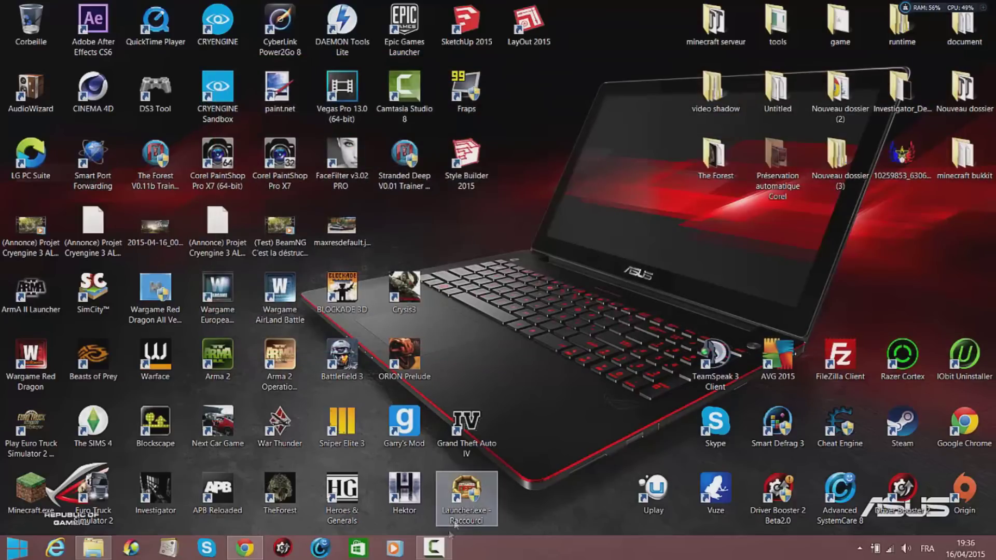
Move 2015-04-16_00h52_59.png and the two JPEG images starting with 11046532 and 11080779 together into the empty middle of the desktop
{"action": "left_click", "coordinate": [437, 555]}
{"action": "left_click", "coordinate": [940, 496]}
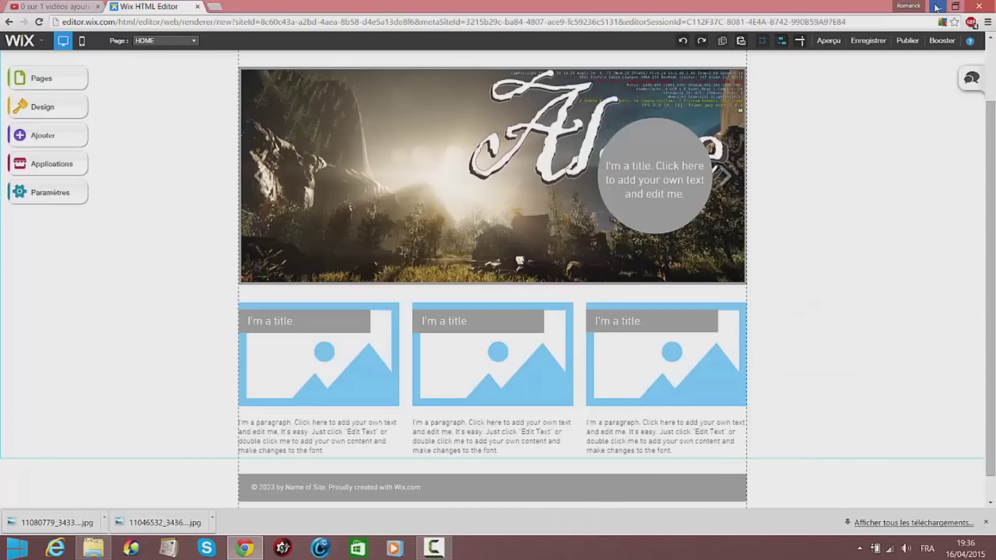
{"action": "left_click", "coordinate": [936, 8]}
{"action": "left_click_drag", "start_coordinate": [404, 228], "coordinate": [596, 236]}
{"action": "left_click_drag", "start_coordinate": [466, 227], "coordinate": [596, 303]}
{"action": "left_click_drag", "start_coordinate": [155, 226], "coordinate": [591, 161]}
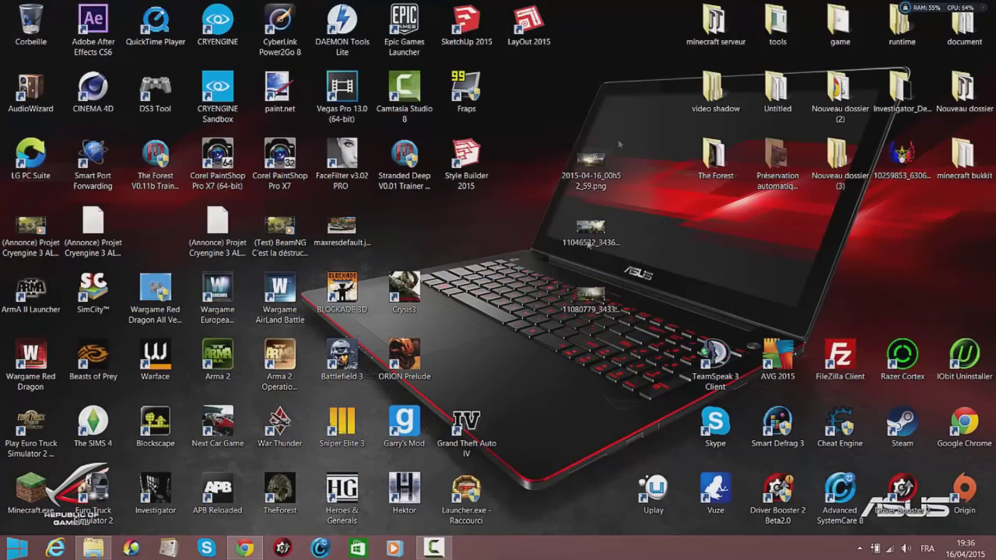
{"action": "left_click", "coordinate": [260, 551]}
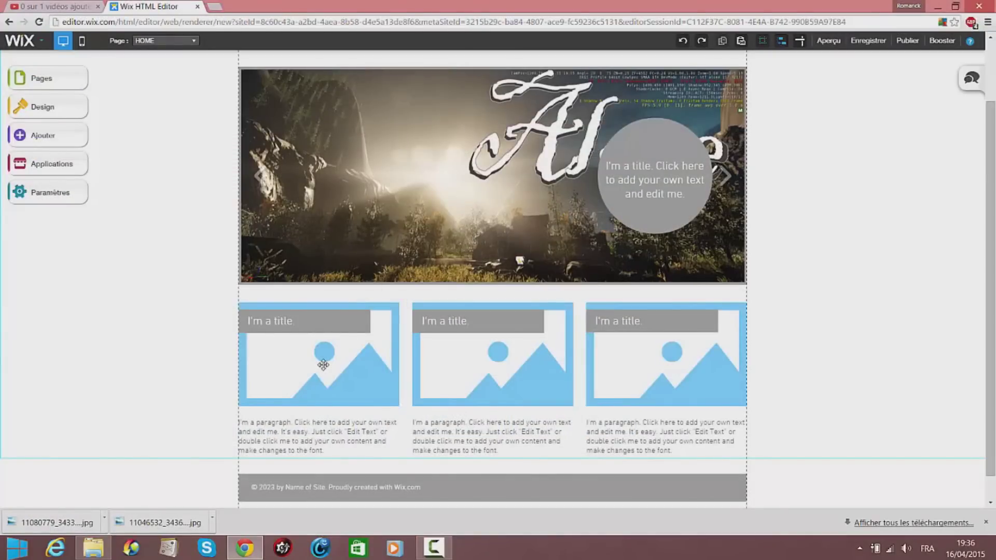
{"action": "left_click", "coordinate": [324, 363]}
{"action": "left_click", "coordinate": [400, 386]}
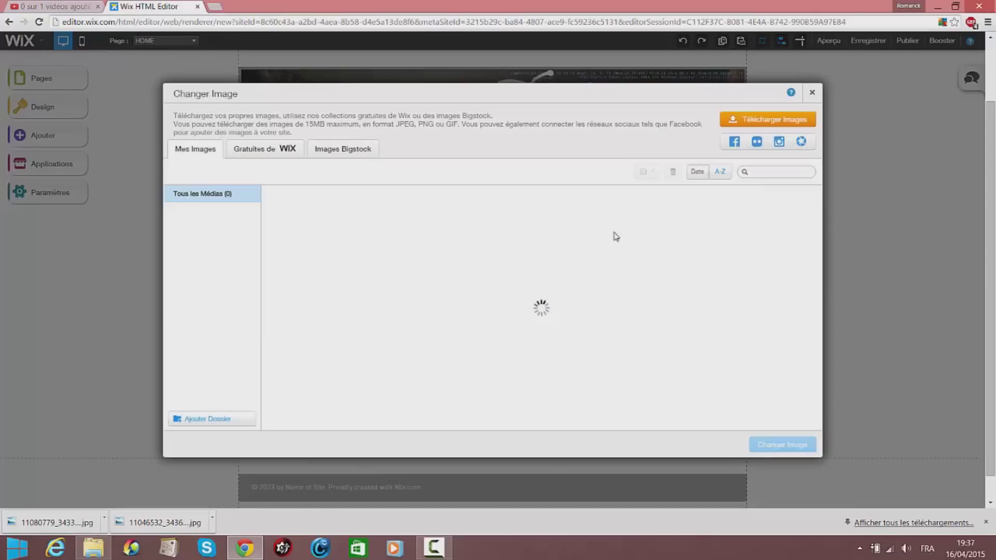
{"action": "left_click", "coordinate": [792, 120]}
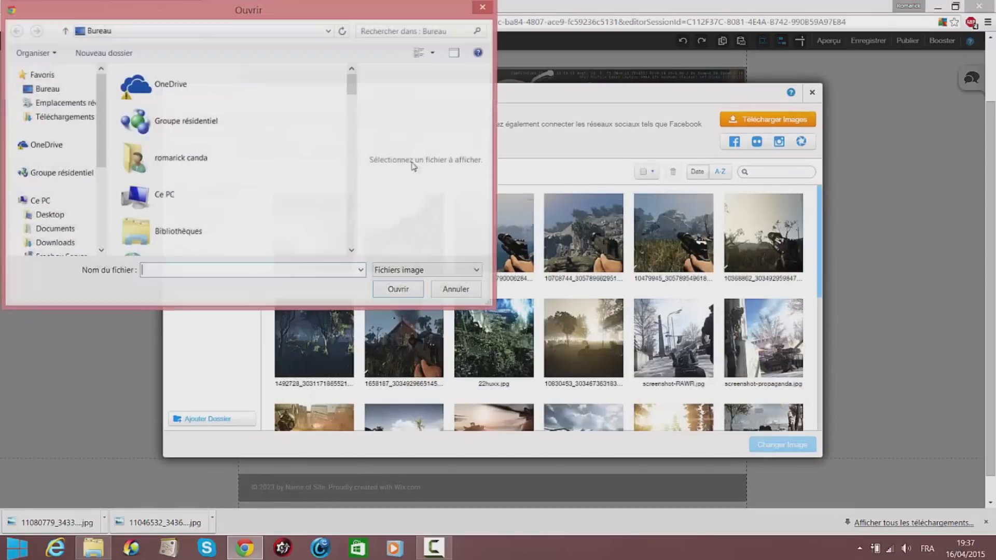
{"action": "scroll", "coordinate": [283, 164], "scroll_direction": "down", "scroll_amount": 5}
{"action": "left_click", "coordinate": [262, 171]}
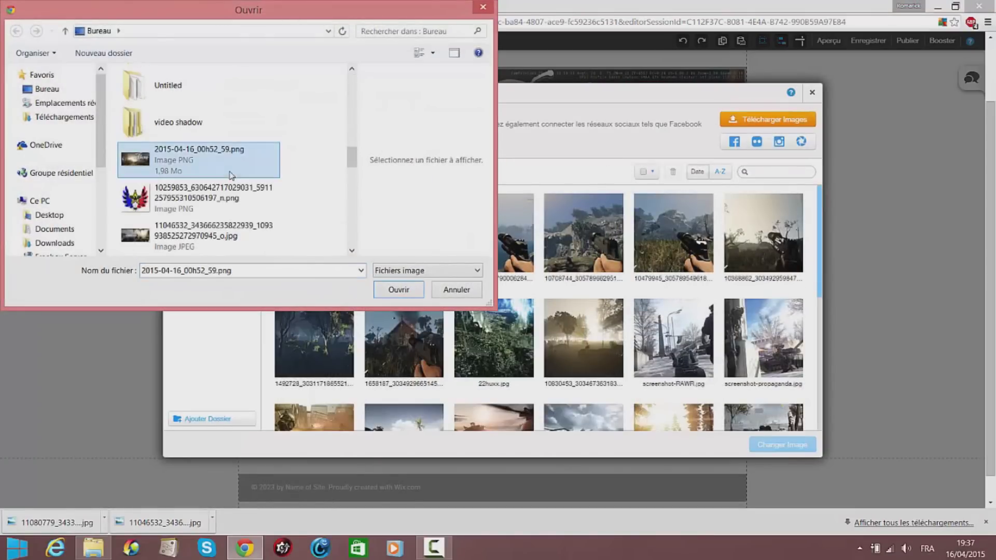
{"action": "scroll", "coordinate": [234, 179], "scroll_direction": "down", "scroll_amount": 3}
{"action": "left_click", "coordinate": [206, 168]}
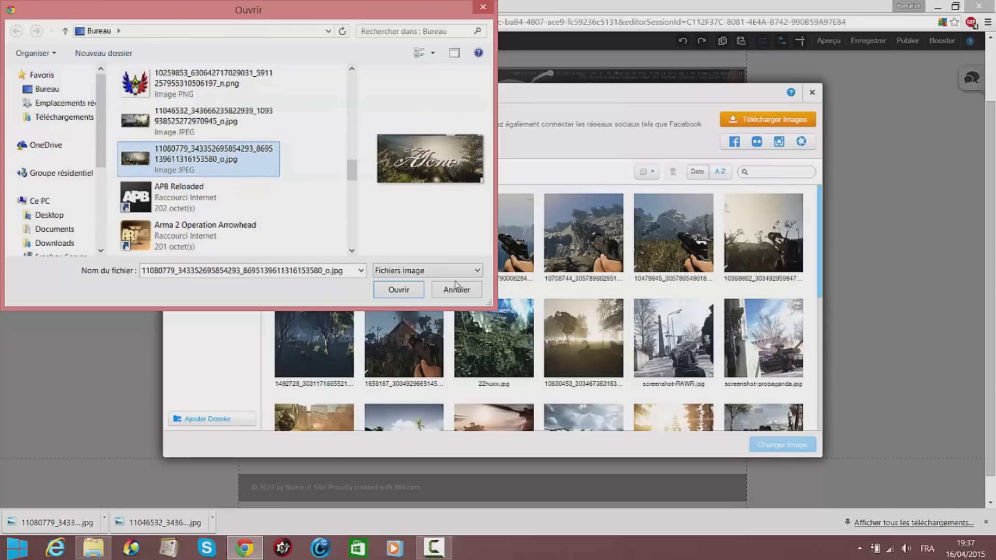
{"action": "left_click", "coordinate": [181, 120]}
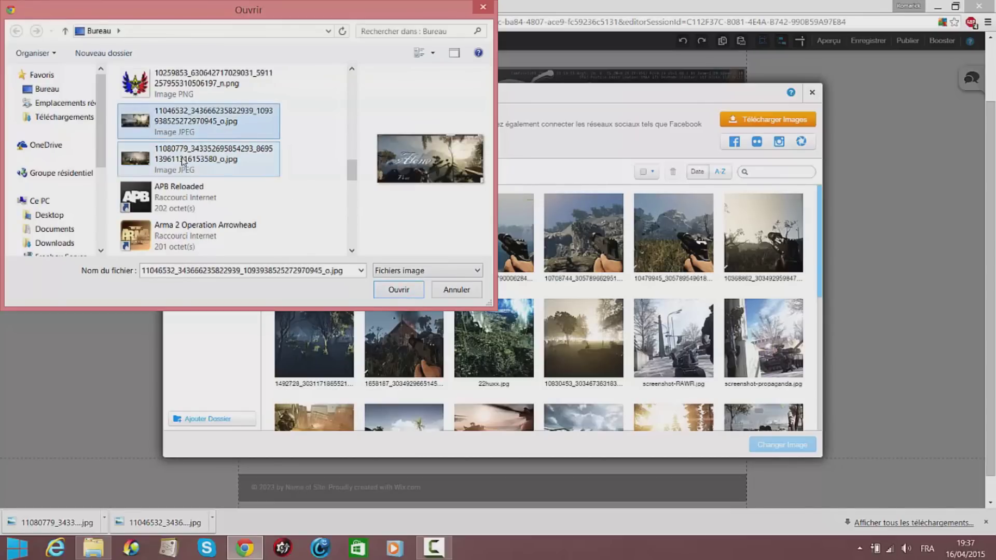
{"action": "left_click", "coordinate": [184, 162]}
{"action": "left_click", "coordinate": [407, 289]}
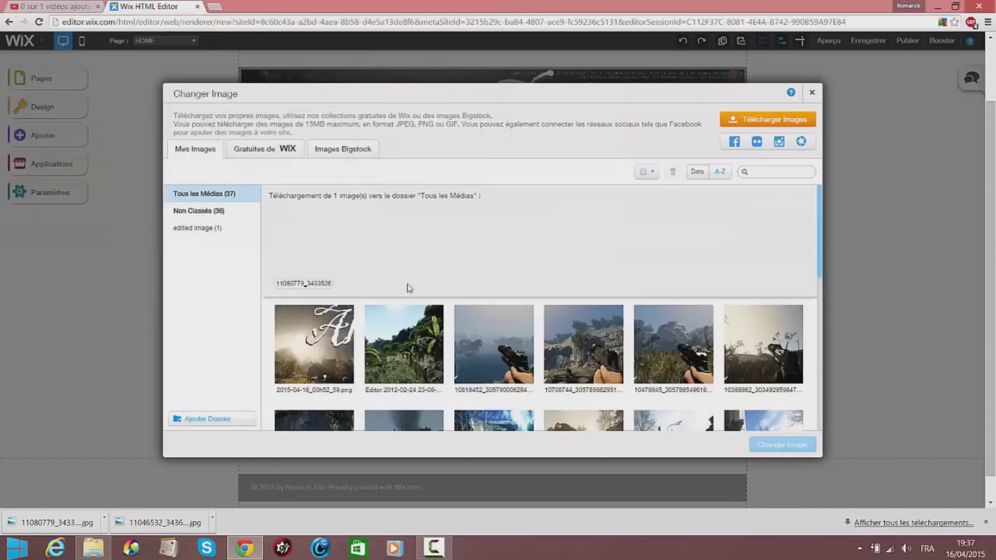
{"action": "left_click", "coordinate": [758, 121]}
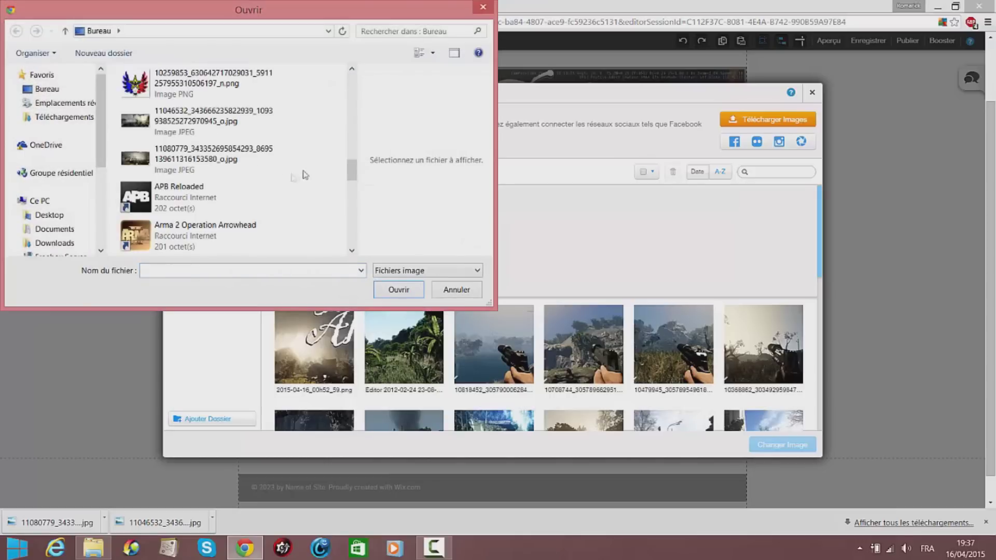
{"action": "left_click", "coordinate": [231, 150]}
{"action": "left_click", "coordinate": [226, 127]}
{"action": "left_click", "coordinate": [407, 288]}
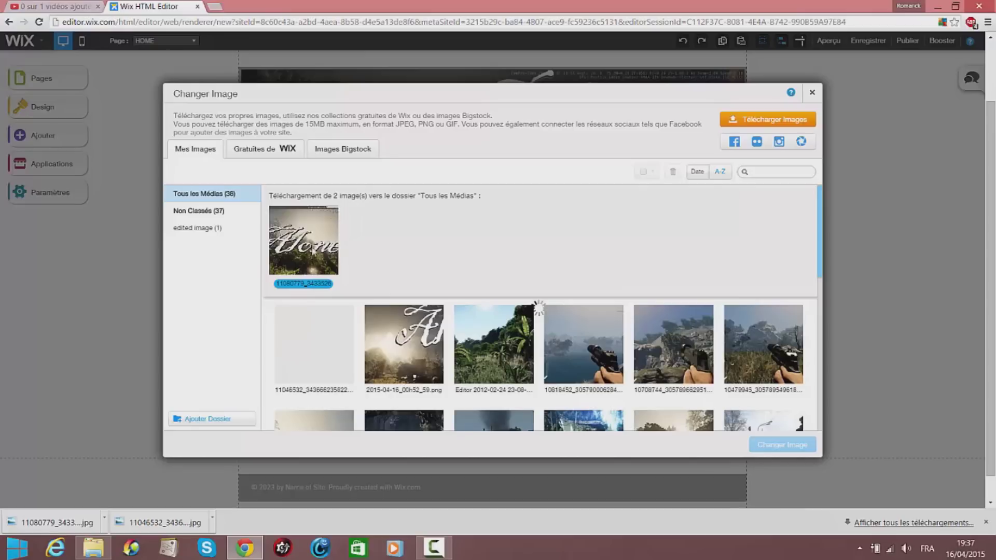
{"action": "left_click", "coordinate": [311, 351]}
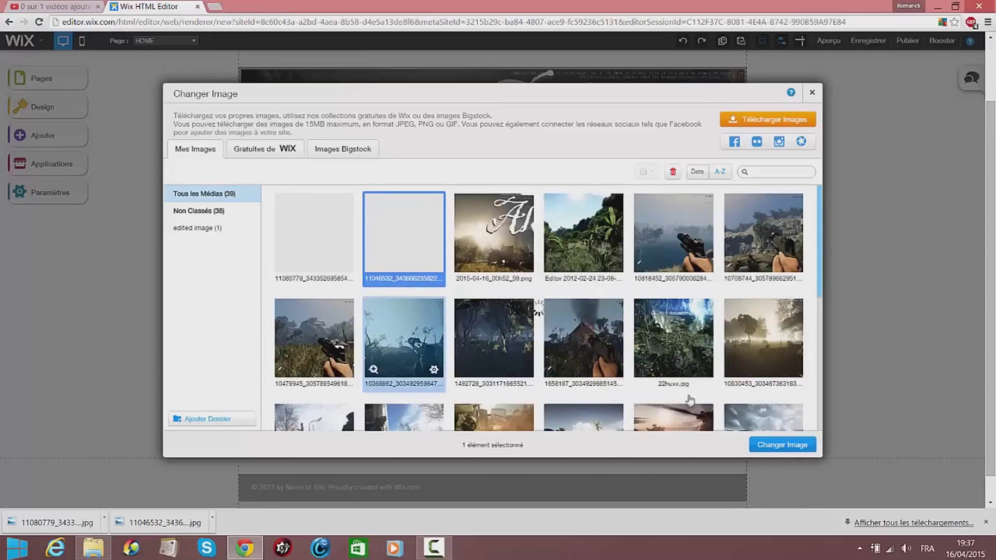
{"action": "left_click", "coordinate": [775, 447]}
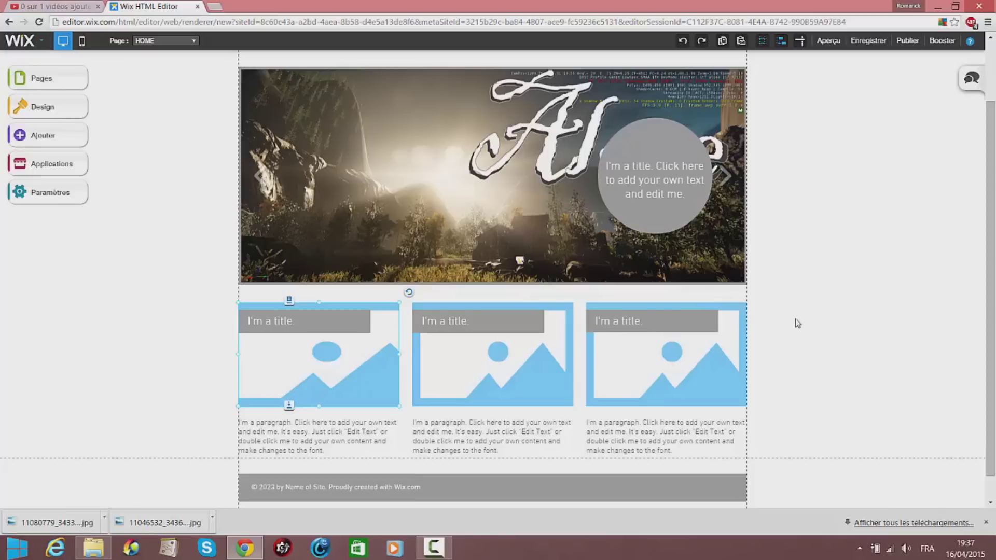
Set the first placeholder image to the library picture whose name starts with 11046532
{"action": "left_click", "coordinate": [358, 369]}
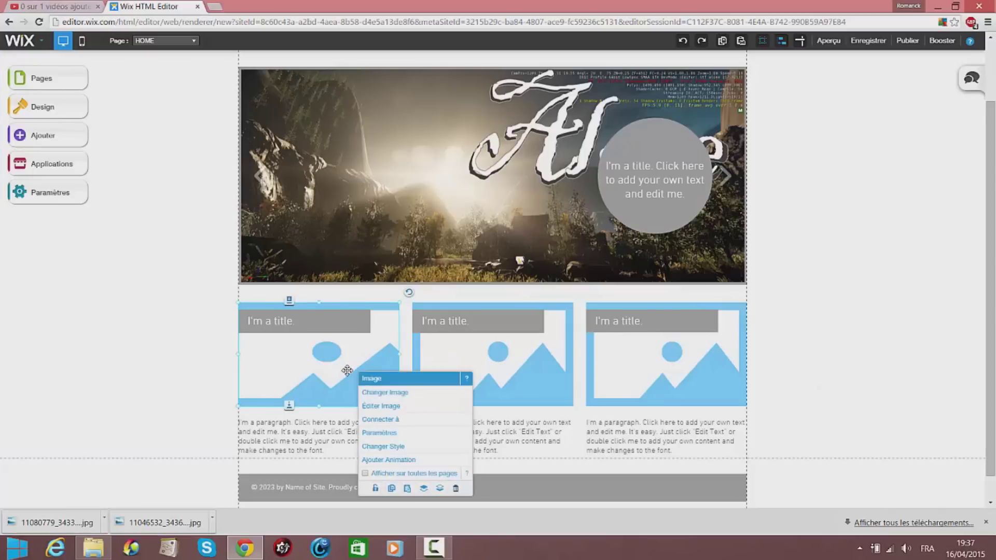
{"action": "left_click", "coordinate": [390, 393]}
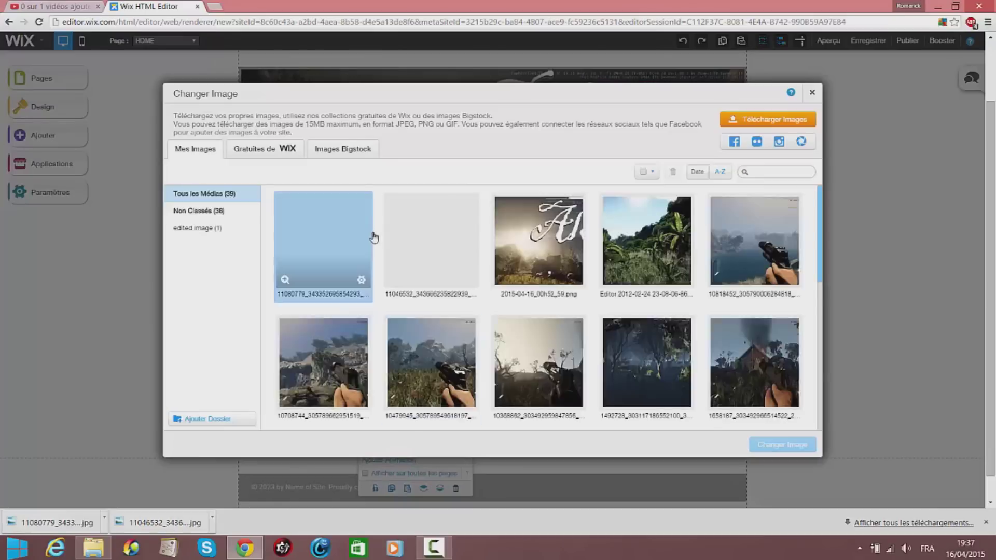
{"action": "left_click", "coordinate": [392, 244]}
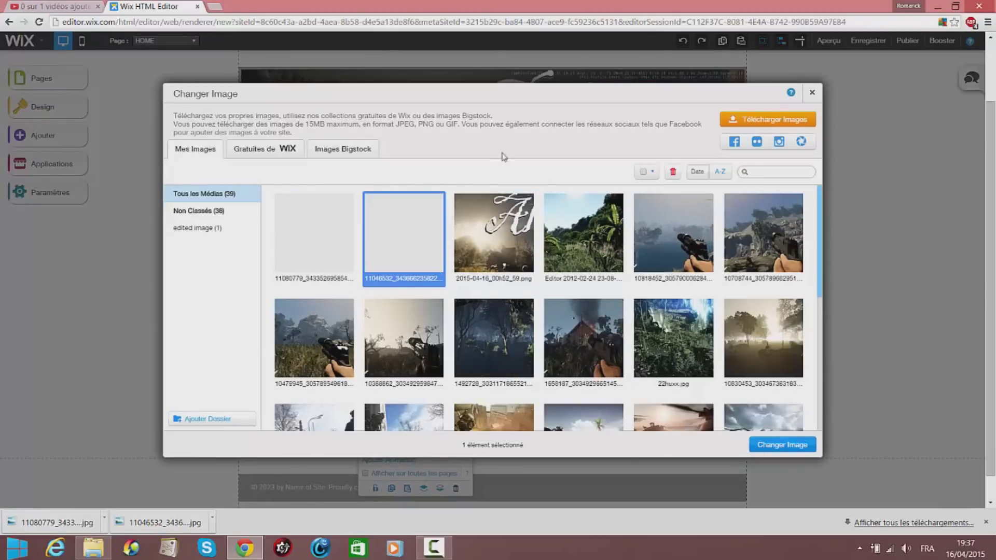
{"action": "left_click", "coordinate": [443, 238]}
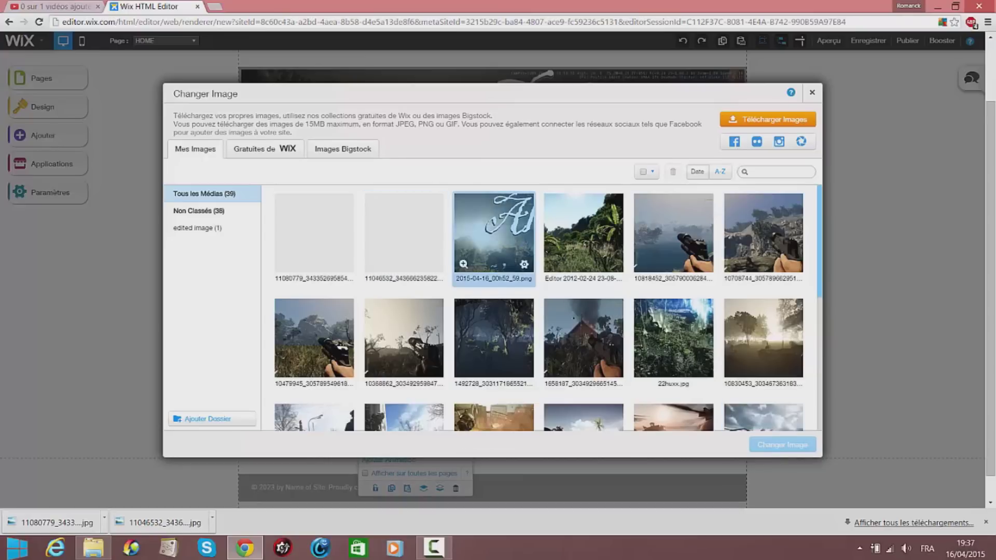
{"action": "left_click", "coordinate": [402, 215]}
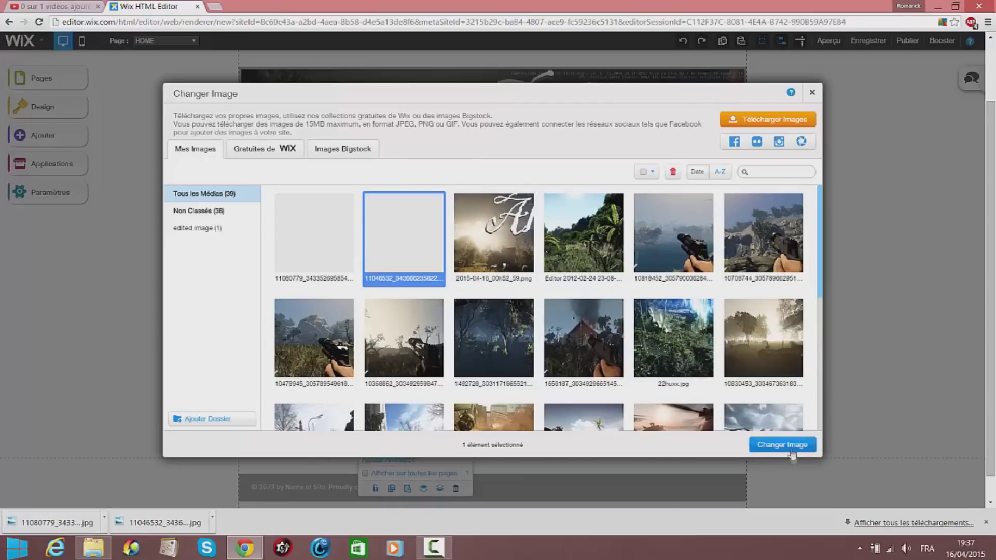
{"action": "left_click", "coordinate": [804, 452]}
Replace the first image under the slide show with the library picture whose name starts with 11080779
{"action": "left_click", "coordinate": [674, 371]}
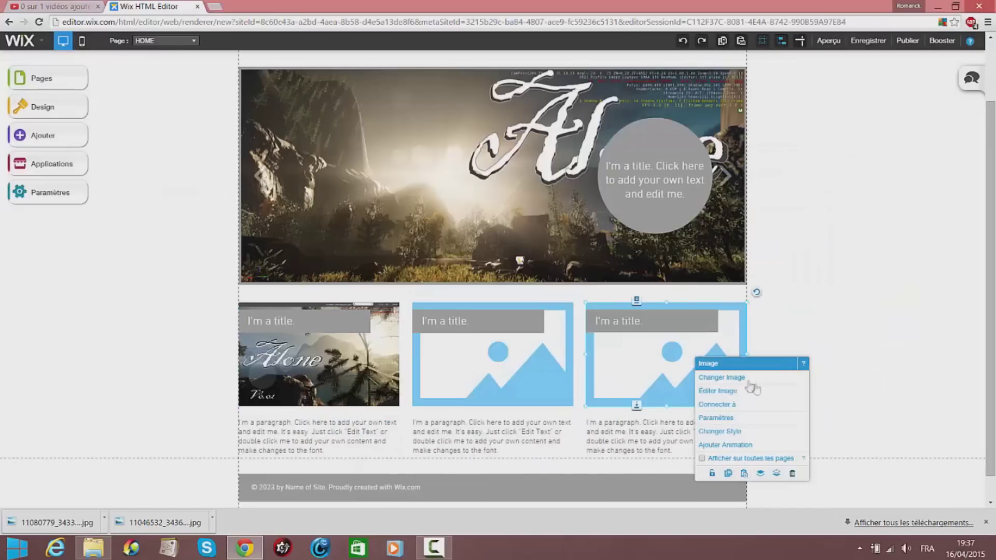
{"action": "left_click", "coordinate": [517, 369]}
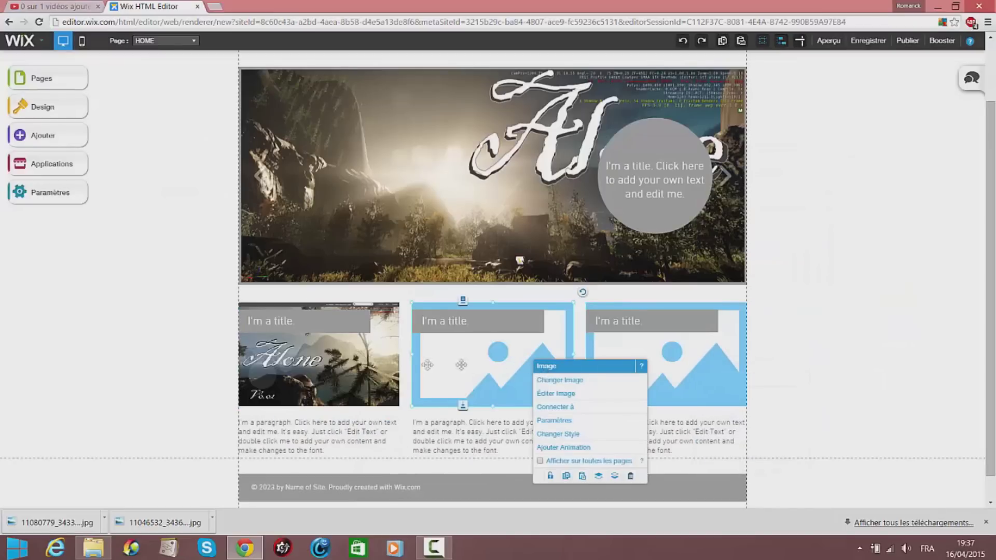
{"action": "left_click", "coordinate": [394, 350]}
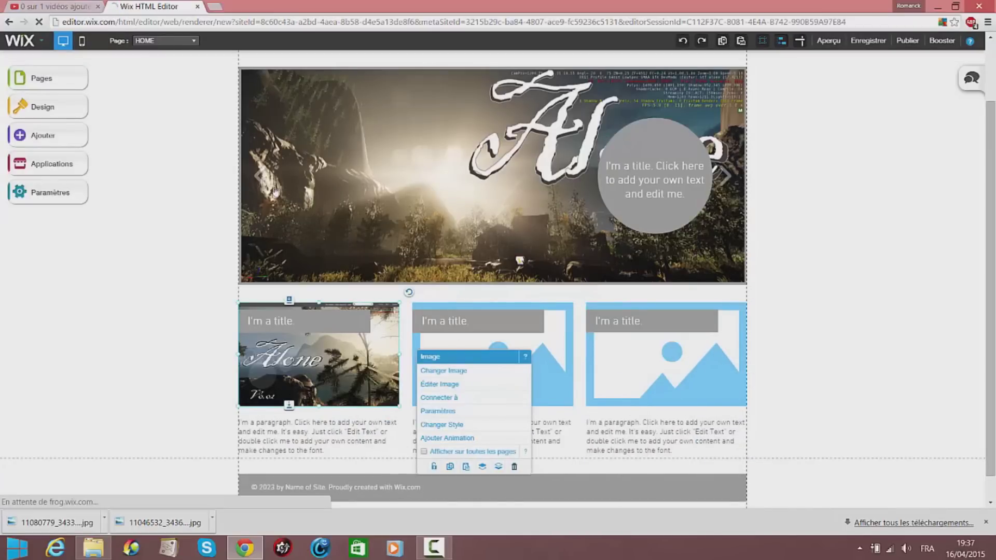
{"action": "left_click", "coordinate": [444, 370]}
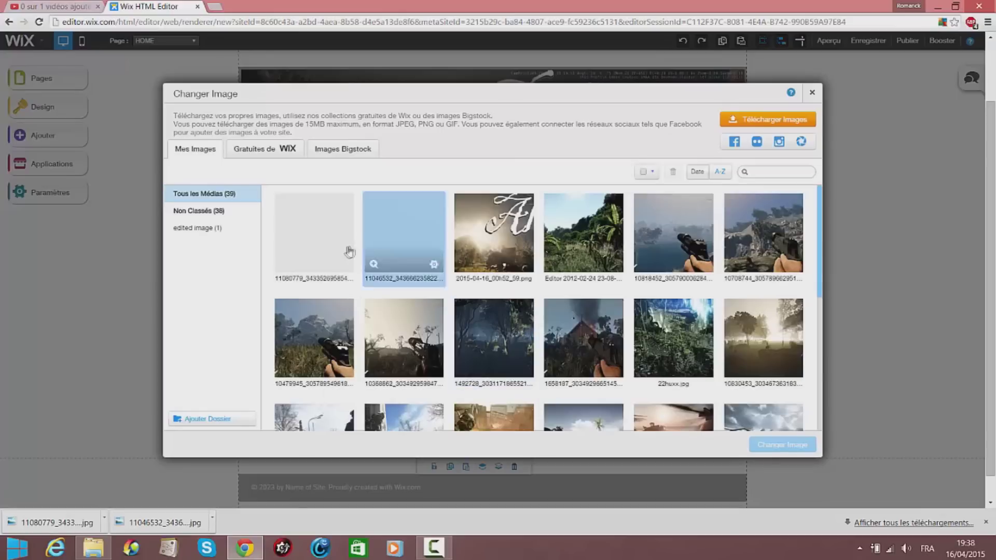
{"action": "left_click", "coordinate": [327, 238]}
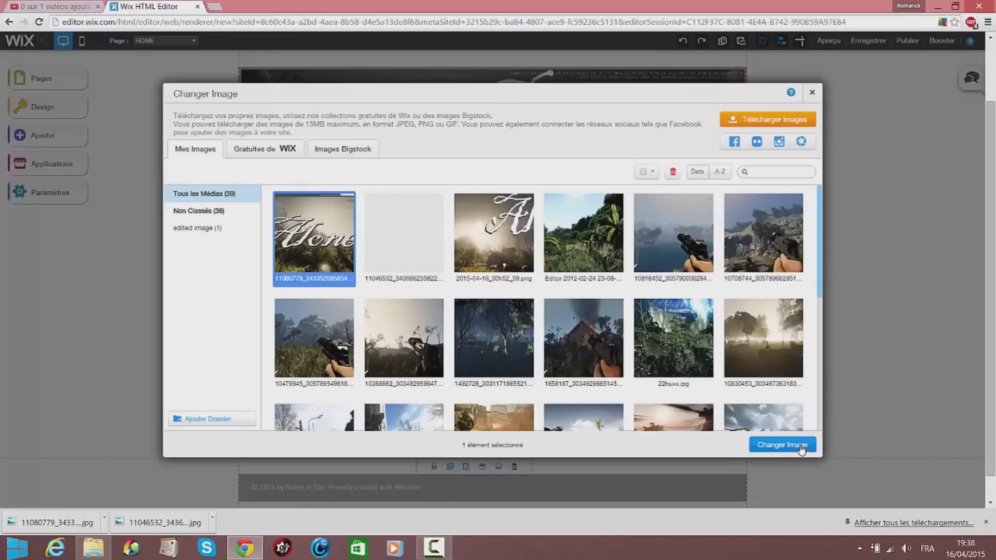
{"action": "left_click", "coordinate": [802, 449]}
Replace the second placeholder image under the slide show with the library picture whose name starts with 11046532
{"action": "left_click", "coordinate": [487, 363]}
{"action": "left_click", "coordinate": [548, 377]}
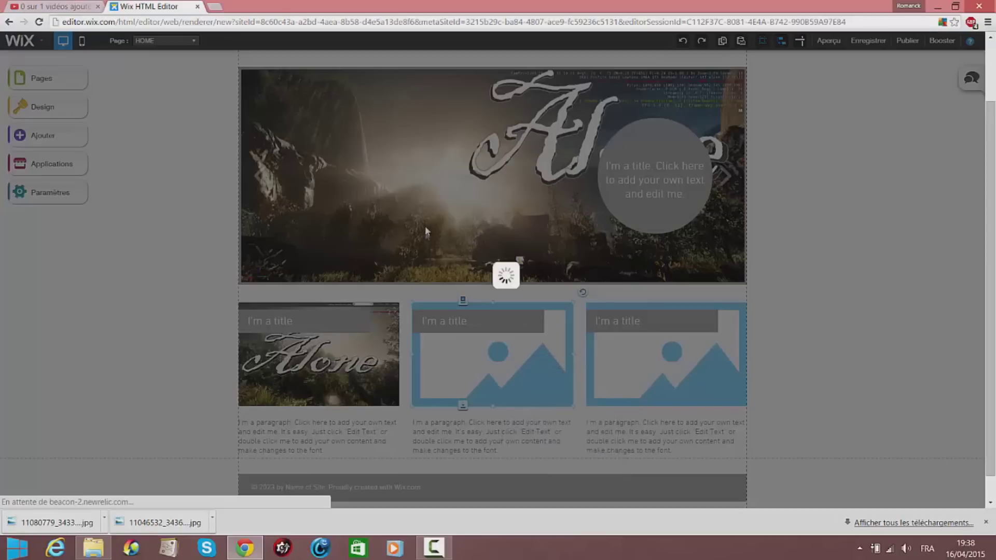
{"action": "left_click", "coordinate": [432, 236]}
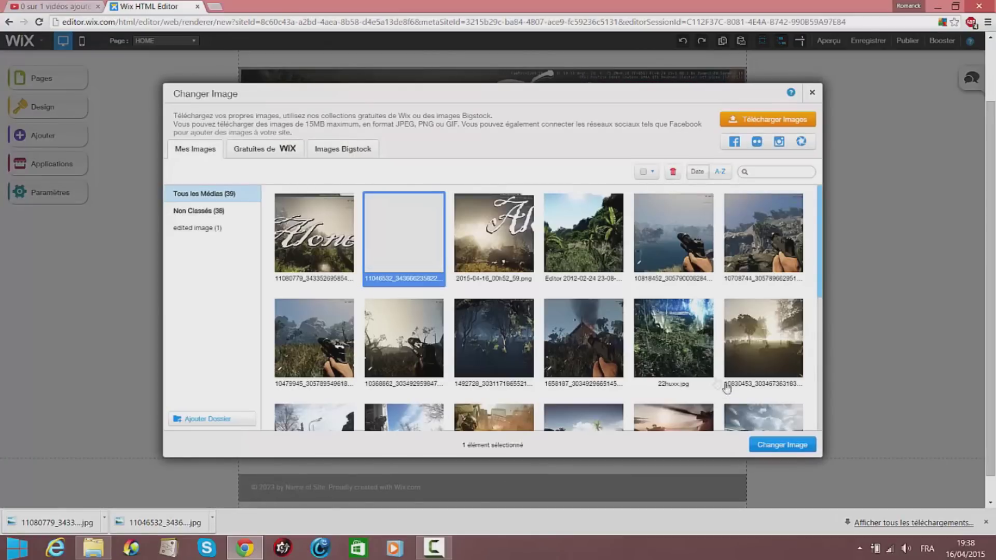
{"action": "left_click", "coordinate": [768, 446]}
Replace the third placeholder image with the existing 2015-04-16_00h52_59.png from the image library
{"action": "left_click", "coordinate": [647, 362]}
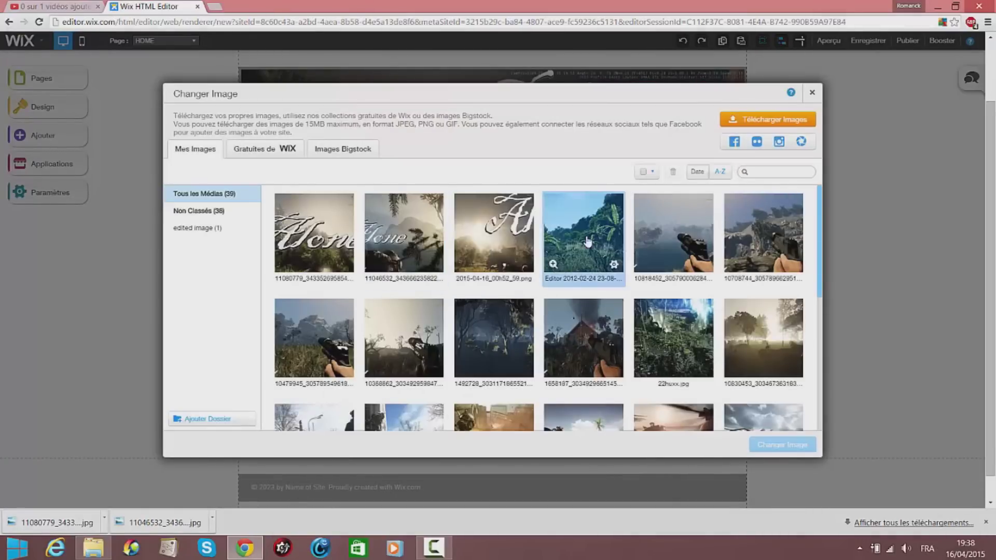
{"action": "left_click", "coordinate": [467, 257]}
{"action": "left_click", "coordinate": [789, 445]}
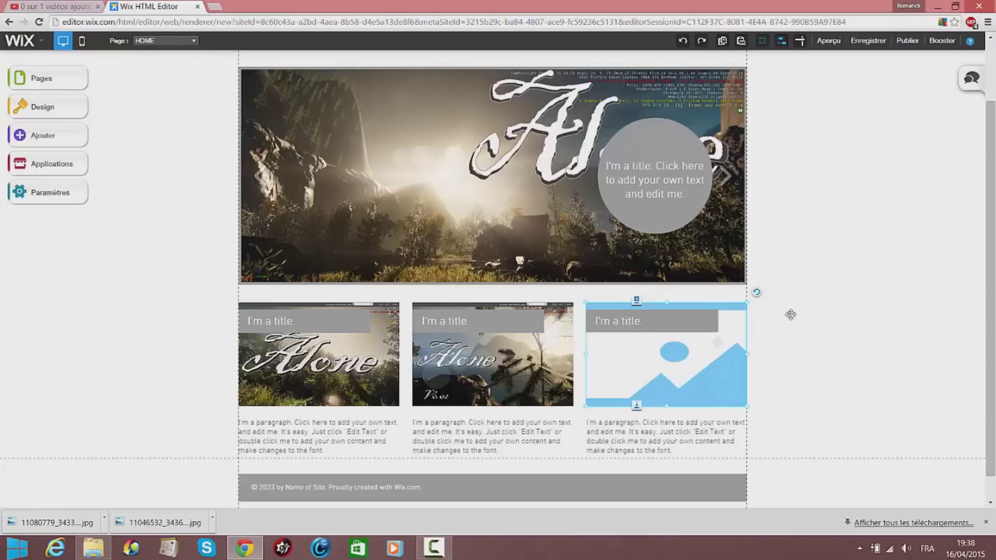
While changing the third placeholder's image, upload 2015-04-16_00h52_59.png from the Préservation automatique Corel folder on the desktop
{"action": "left_click", "coordinate": [694, 358]}
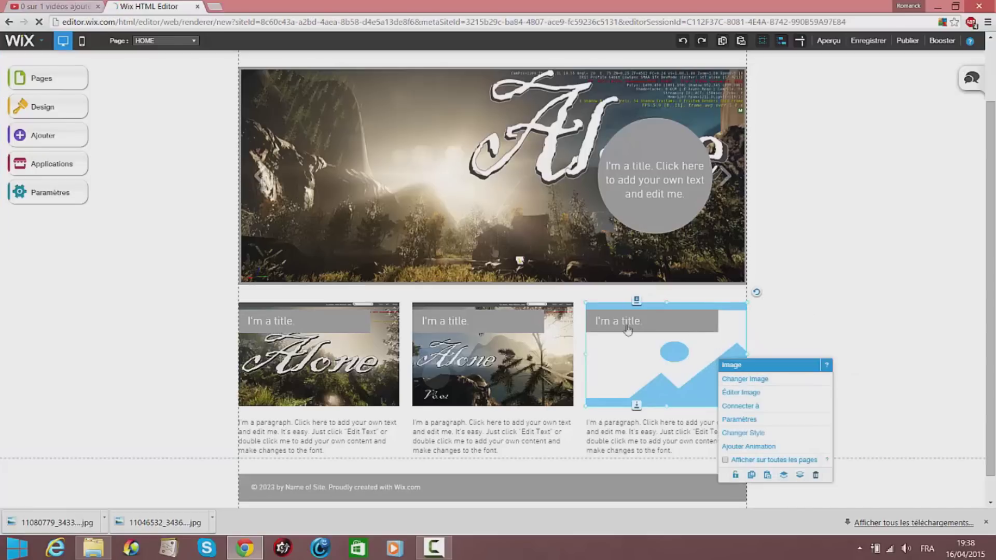
{"action": "left_click", "coordinate": [763, 379]}
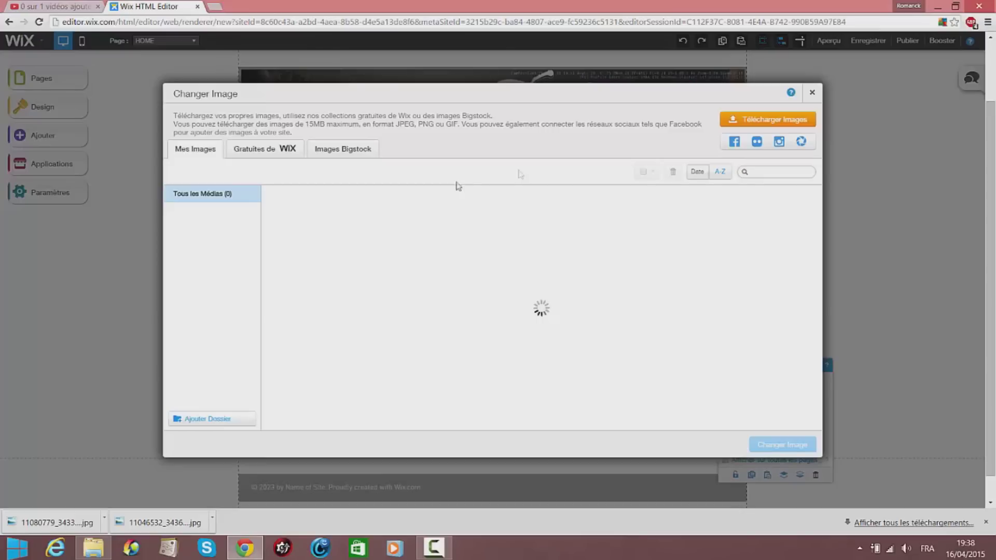
{"action": "left_click", "coordinate": [792, 124]}
{"action": "scroll", "coordinate": [319, 198], "scroll_direction": "down", "scroll_amount": 10}
{"action": "scroll", "coordinate": [224, 185], "scroll_direction": "up", "scroll_amount": 1}
{"action": "left_click", "coordinate": [223, 118]}
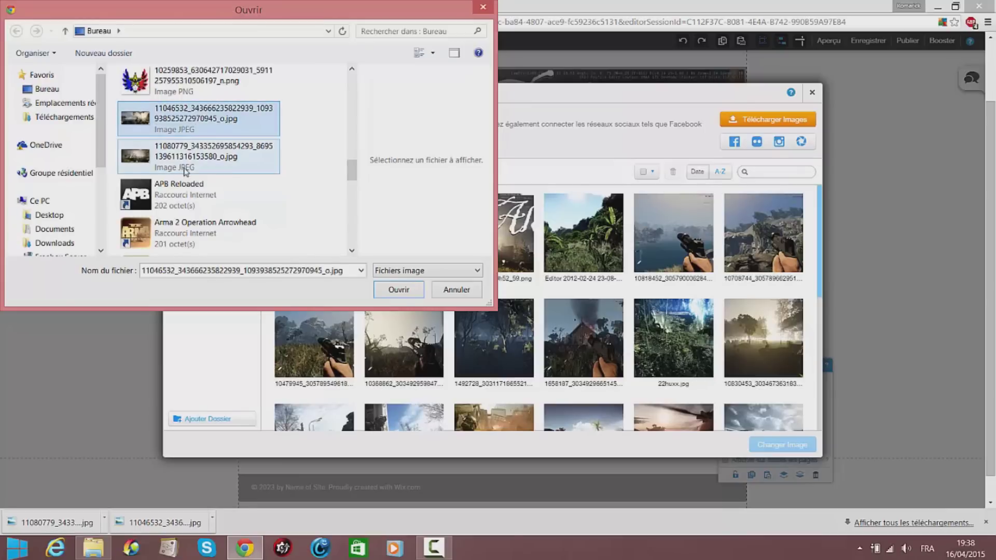
{"action": "scroll", "coordinate": [241, 167], "scroll_direction": "down", "scroll_amount": 10}
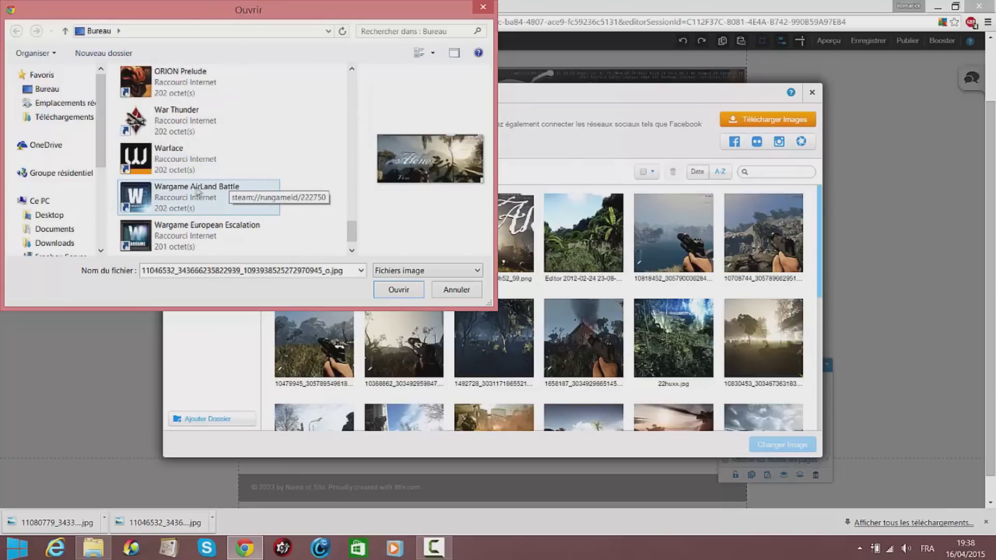
{"action": "scroll", "coordinate": [211, 188], "scroll_direction": "up", "scroll_amount": 10}
{"action": "scroll", "coordinate": [211, 189], "scroll_direction": "up", "scroll_amount": 4}
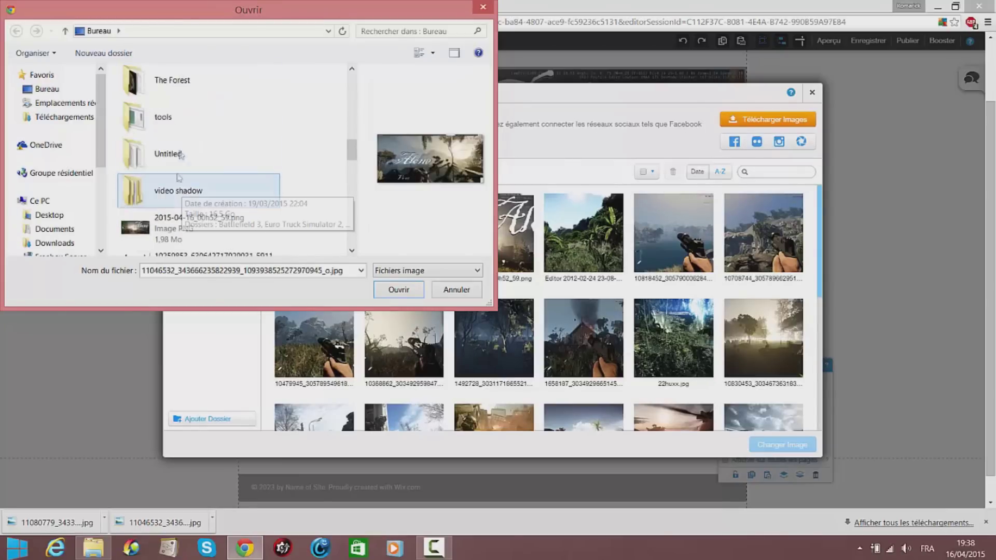
{"action": "left_click", "coordinate": [218, 229]}
{"action": "scroll", "coordinate": [203, 223], "scroll_direction": "up", "scroll_amount": 3}
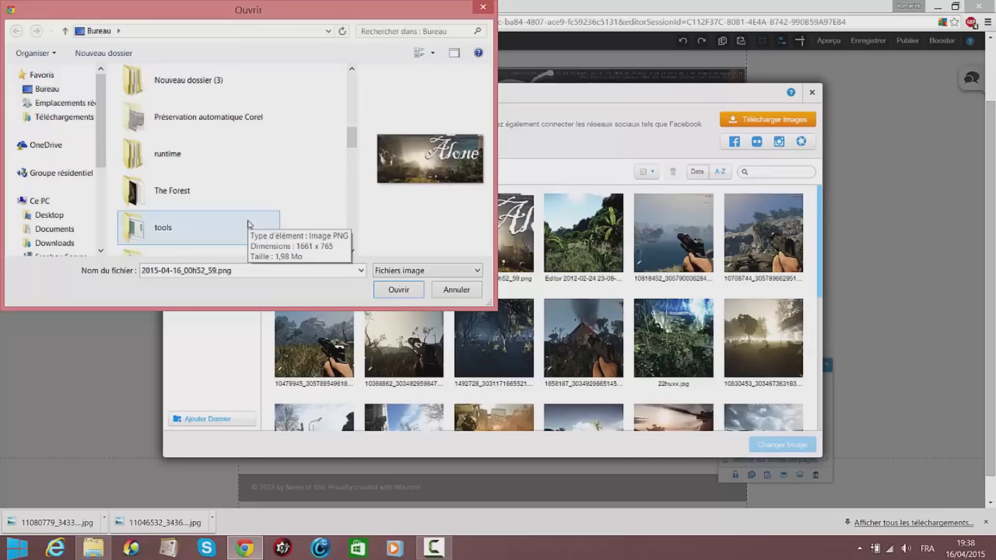
{"action": "double_click", "coordinate": [207, 223]}
{"action": "left_click", "coordinate": [310, 113]}
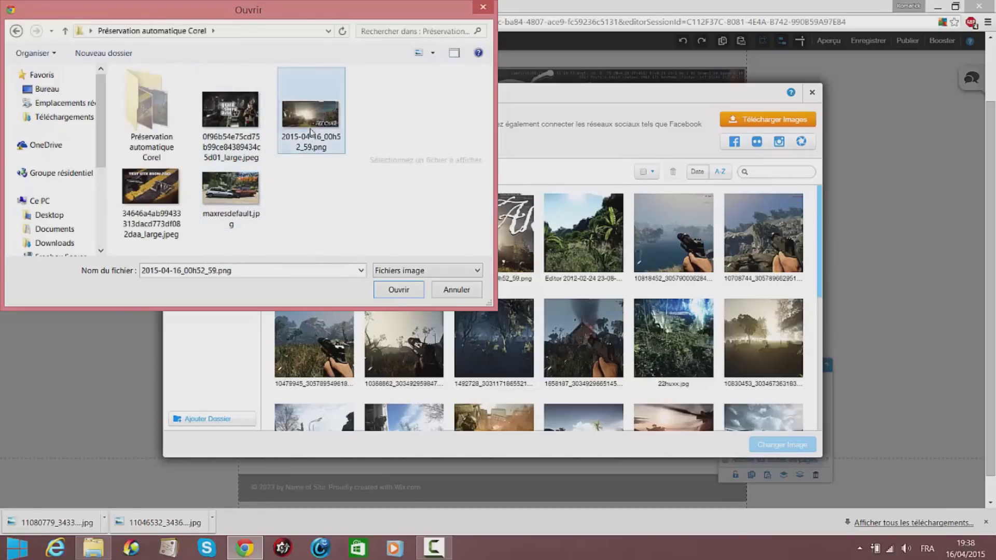
{"action": "left_click", "coordinate": [414, 292]}
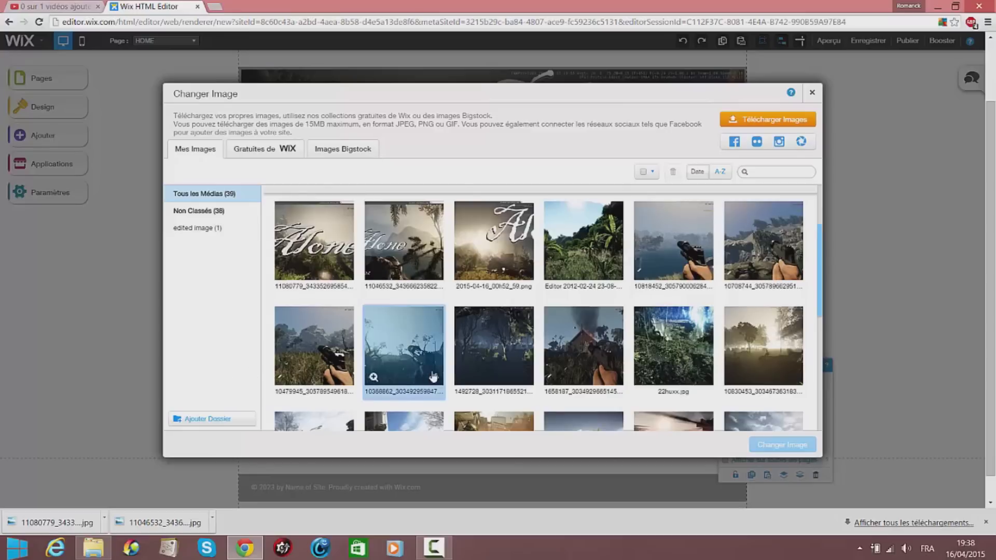
Apply the newly uploaded 2015-04-16_00h52_59.png to the third placeholder image
{"action": "scroll", "coordinate": [519, 394], "scroll_direction": "down", "scroll_amount": 1}
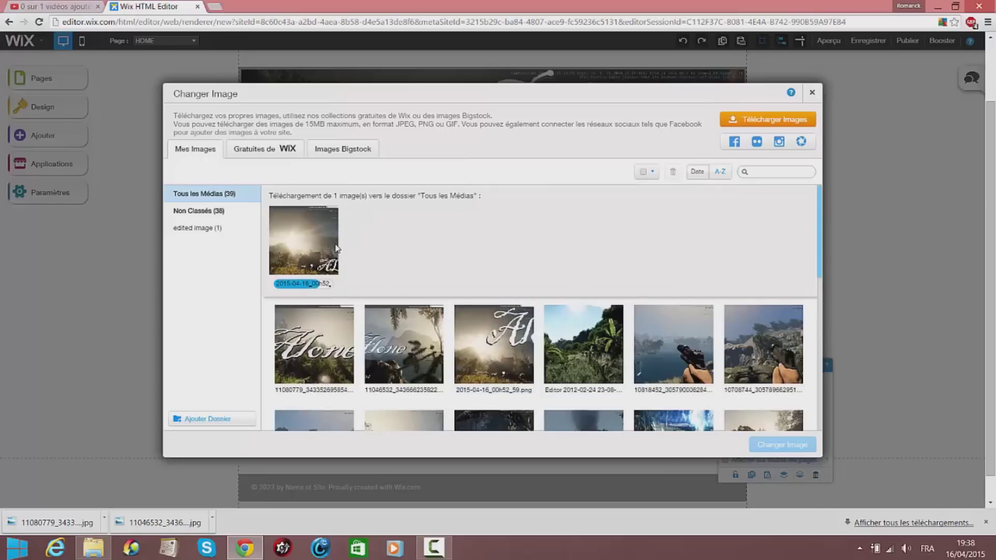
{"action": "scroll", "coordinate": [573, 362], "scroll_direction": "down", "scroll_amount": 4}
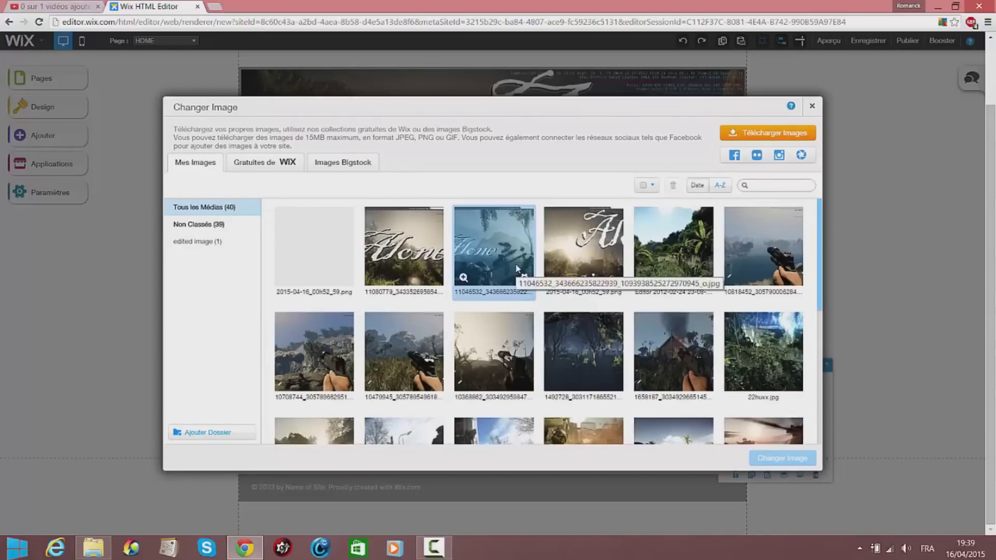
{"action": "left_click", "coordinate": [312, 248]}
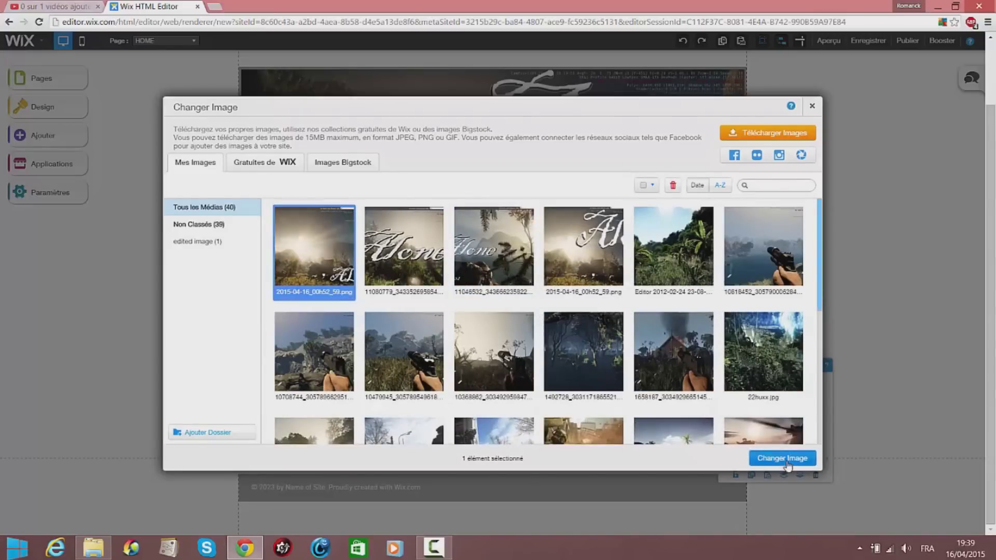
{"action": "left_click", "coordinate": [781, 457]}
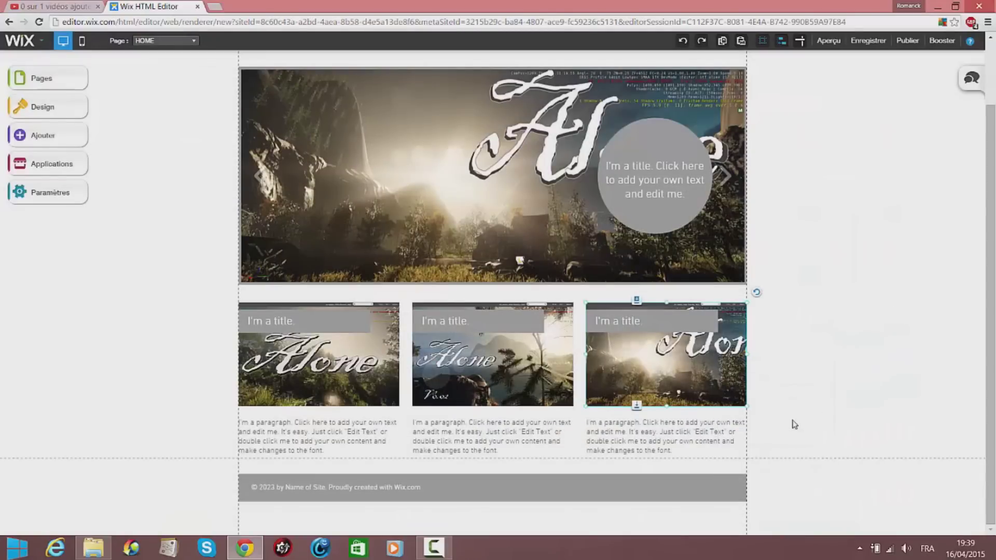
Replace the sample paragraph under the first image with "1er mise a jour de ALONE"
{"action": "left_click", "coordinate": [322, 436]}
{"action": "left_click", "coordinate": [385, 462]}
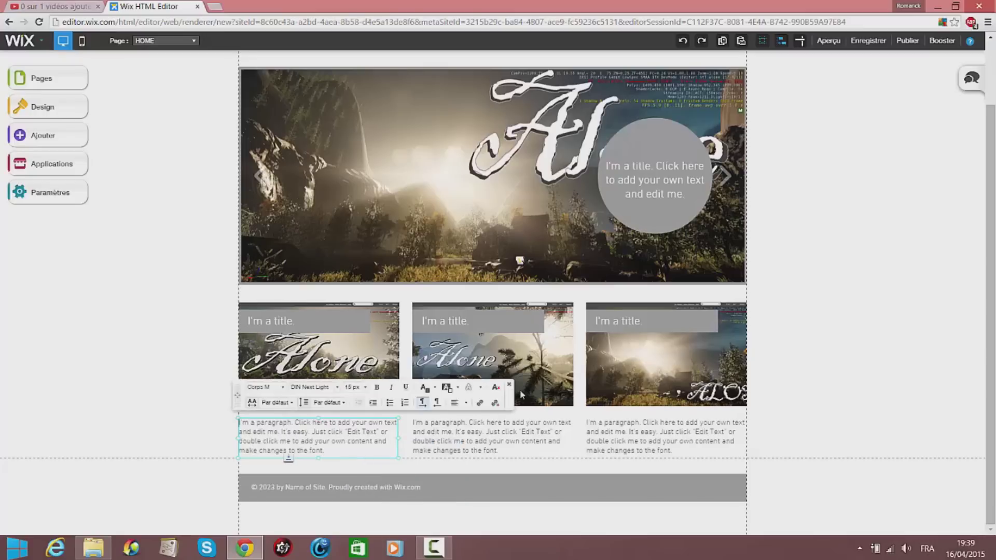
{"action": "left_click_drag", "start_coordinate": [358, 453], "coordinate": [186, 409]}
{"action": "key", "text": "Delete"}
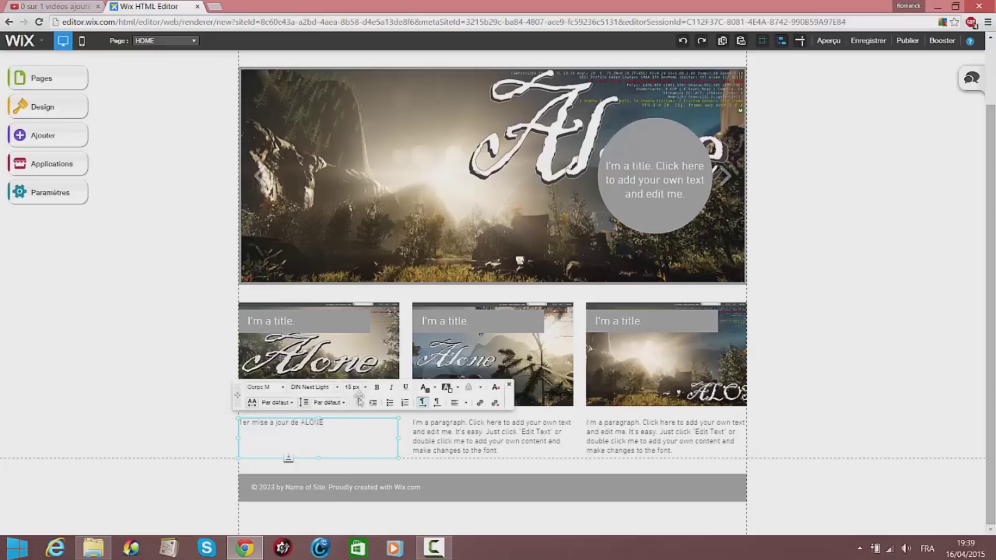
Format the text under the first image as bold and crimson red with a font size of 16 px
{"action": "left_click_drag", "start_coordinate": [341, 421], "coordinate": [191, 431]}
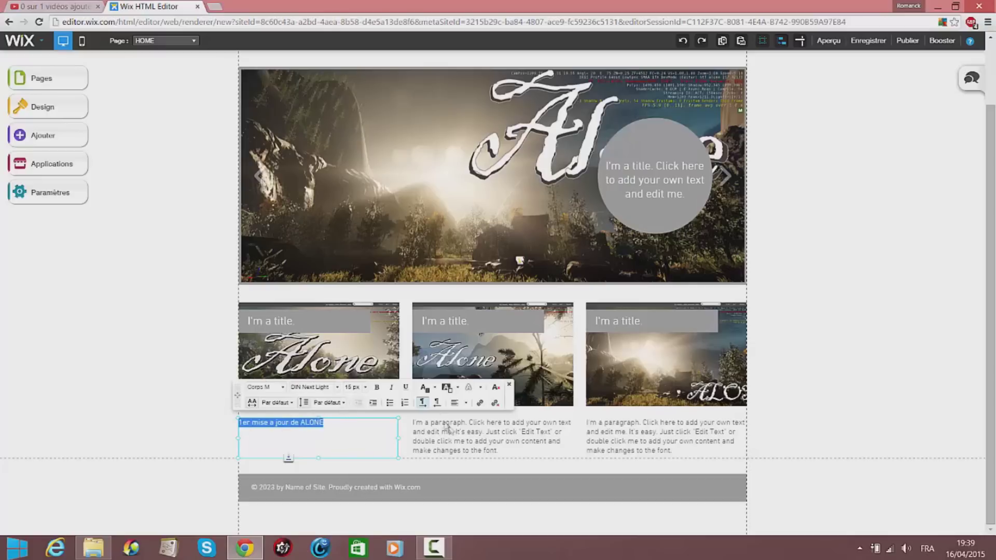
{"action": "left_click", "coordinate": [376, 387]}
{"action": "left_click", "coordinate": [434, 388]}
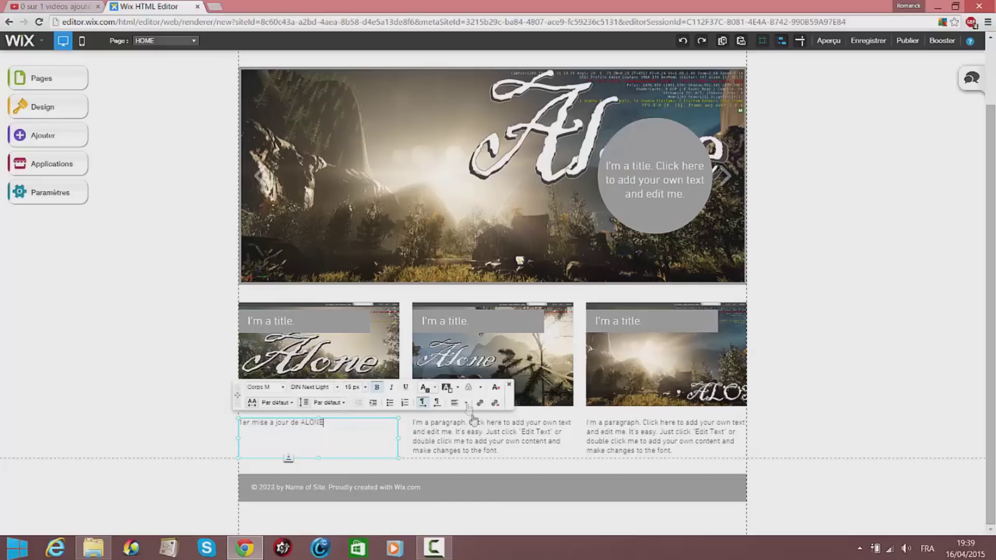
{"action": "left_click", "coordinate": [470, 499]}
{"action": "left_click_drag", "start_coordinate": [352, 422], "coordinate": [189, 433]}
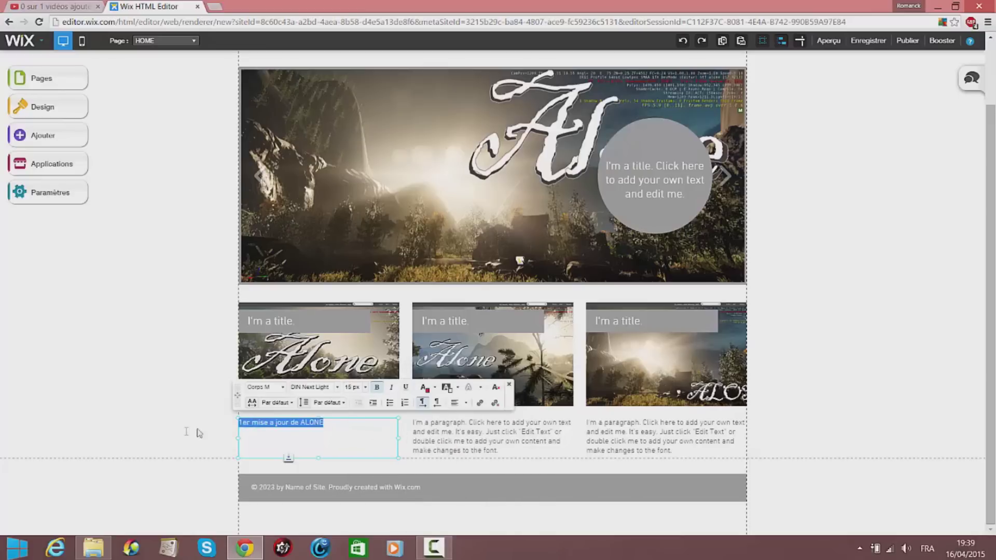
{"action": "left_click", "coordinate": [435, 387]}
{"action": "left_click", "coordinate": [470, 499]}
{"action": "left_click", "coordinate": [365, 388]}
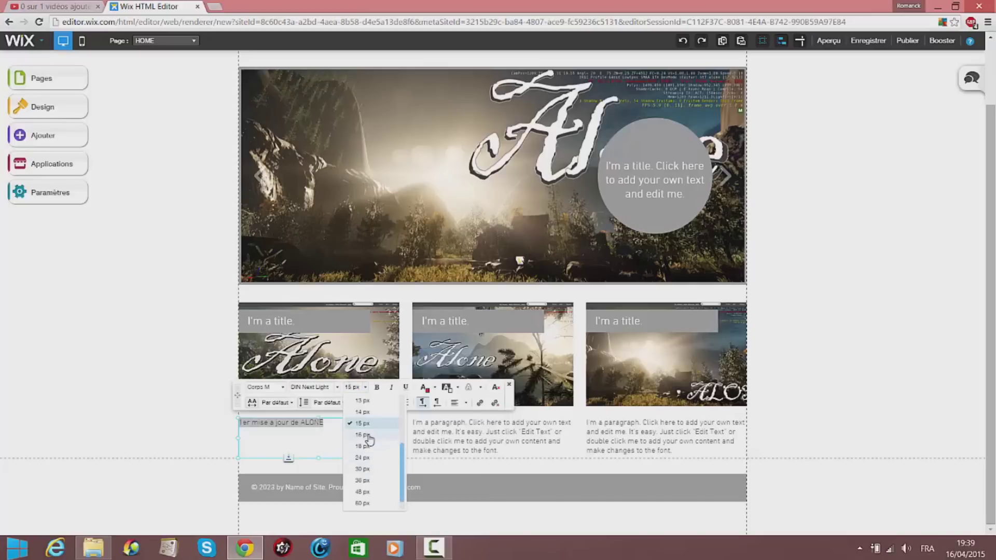
{"action": "left_click", "coordinate": [369, 436]}
Replace the sample paragraph under the second image with "2eme mise a jour de ALONE"
{"action": "right_click", "coordinate": [522, 438]}
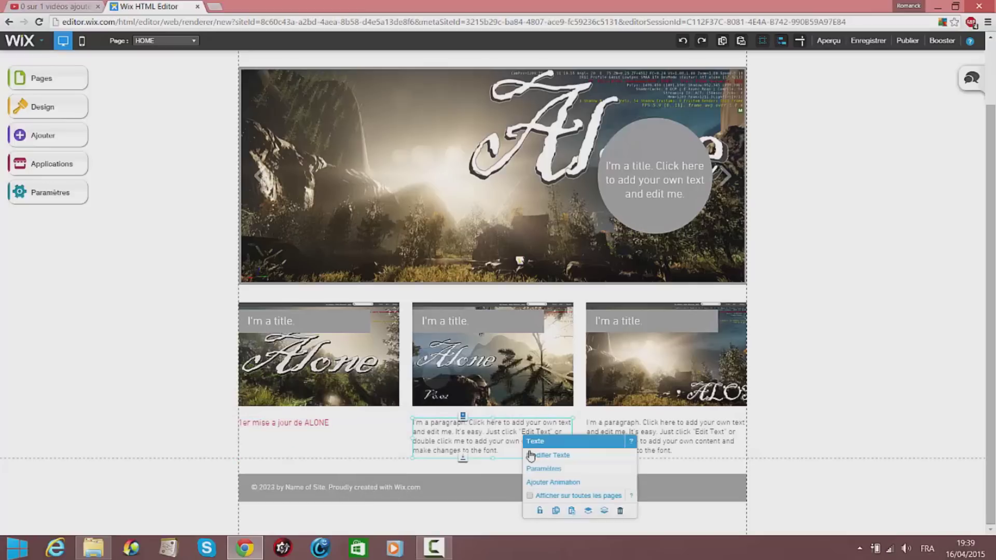
{"action": "left_click", "coordinate": [557, 459]}
{"action": "left_click_drag", "start_coordinate": [549, 453], "coordinate": [395, 416]}
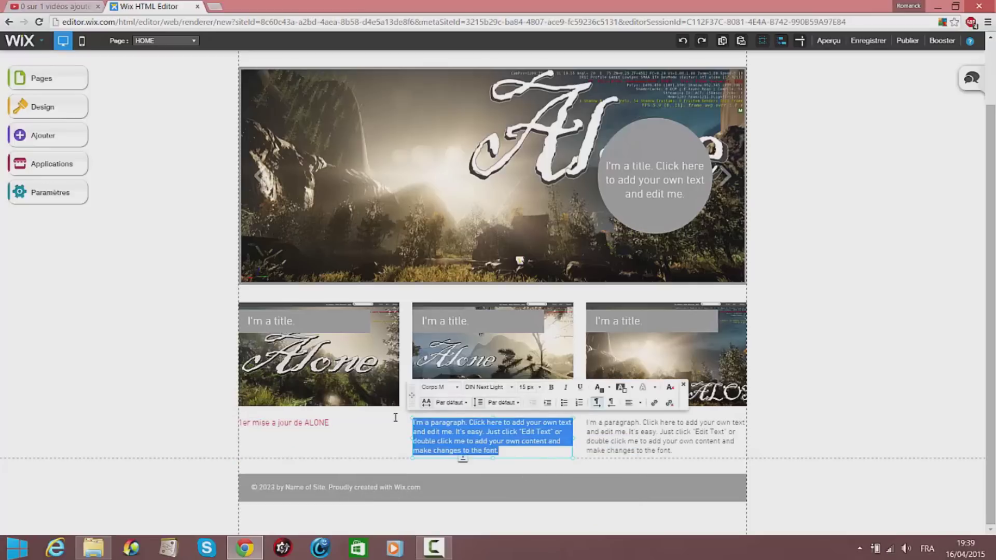
{"action": "key", "text": "BackSpace"}
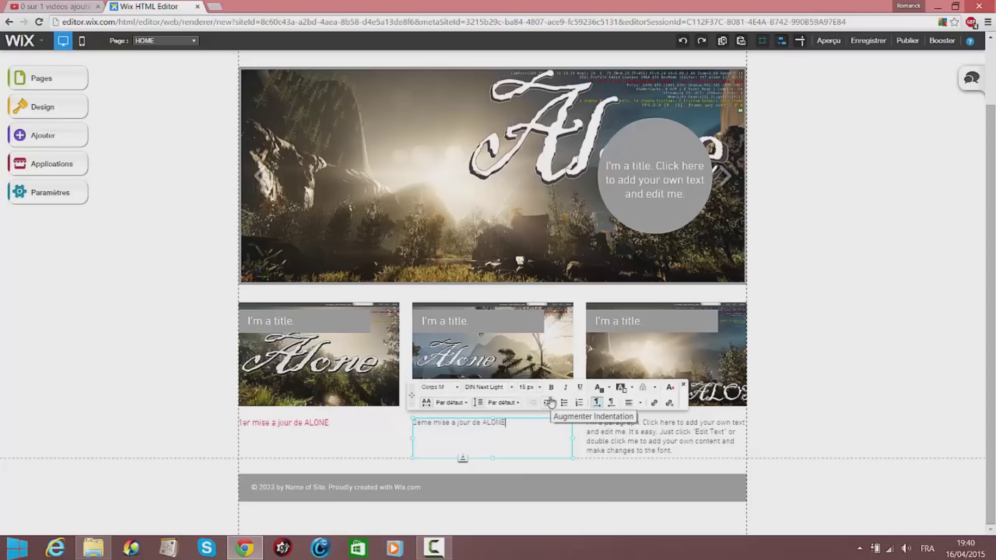
Format the text under the second image in crimson red with a font size of 16 px
{"action": "left_click_drag", "start_coordinate": [512, 424], "coordinate": [403, 424]}
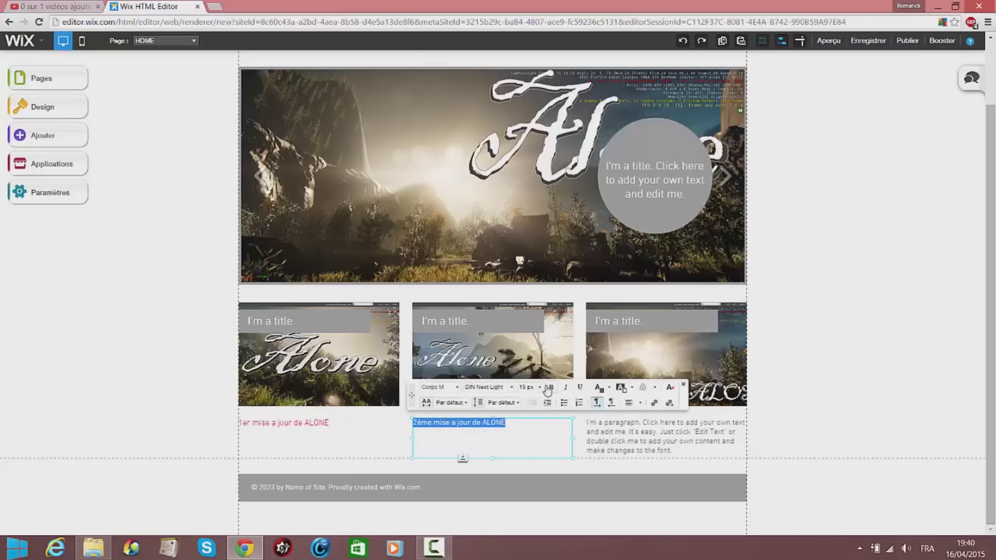
{"action": "left_click", "coordinate": [610, 397]}
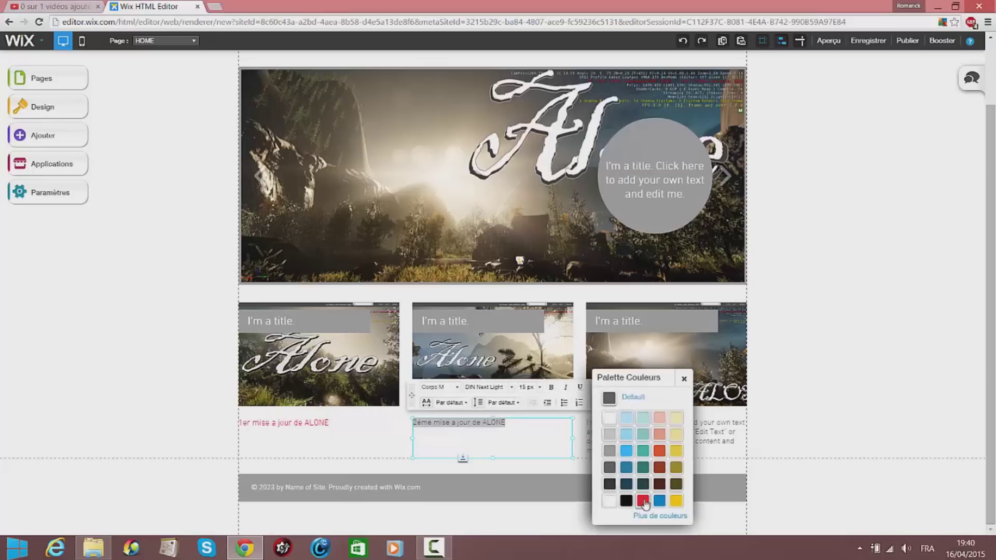
{"action": "left_click", "coordinate": [643, 500]}
{"action": "triple_click", "coordinate": [475, 426]}
{"action": "left_click", "coordinate": [610, 387]}
{"action": "left_click", "coordinate": [643, 488]}
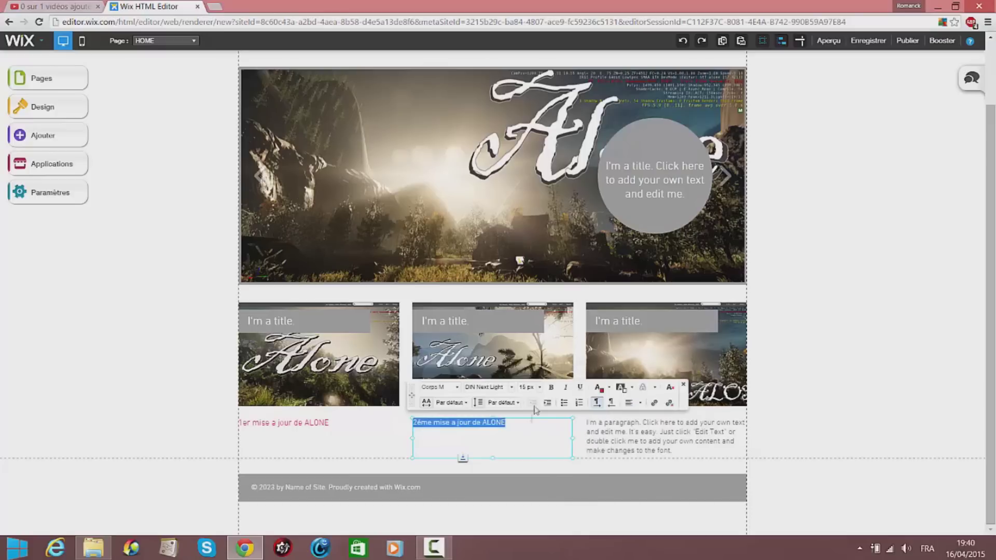
{"action": "left_click", "coordinate": [540, 390]}
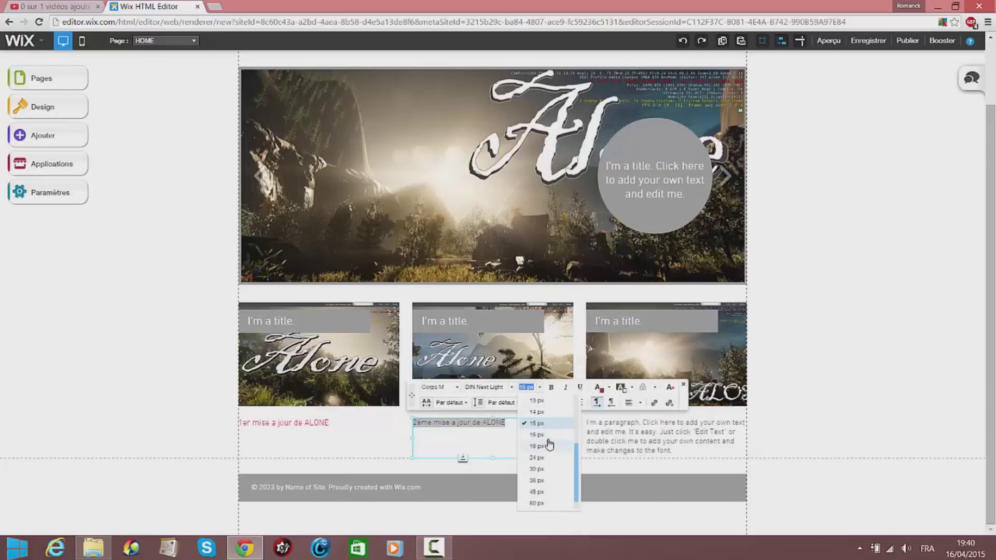
{"action": "left_click", "coordinate": [542, 443]}
Replace the sample paragraph under the third image with "3eme mise a jours de ALONE"
{"action": "left_click", "coordinate": [679, 449]}
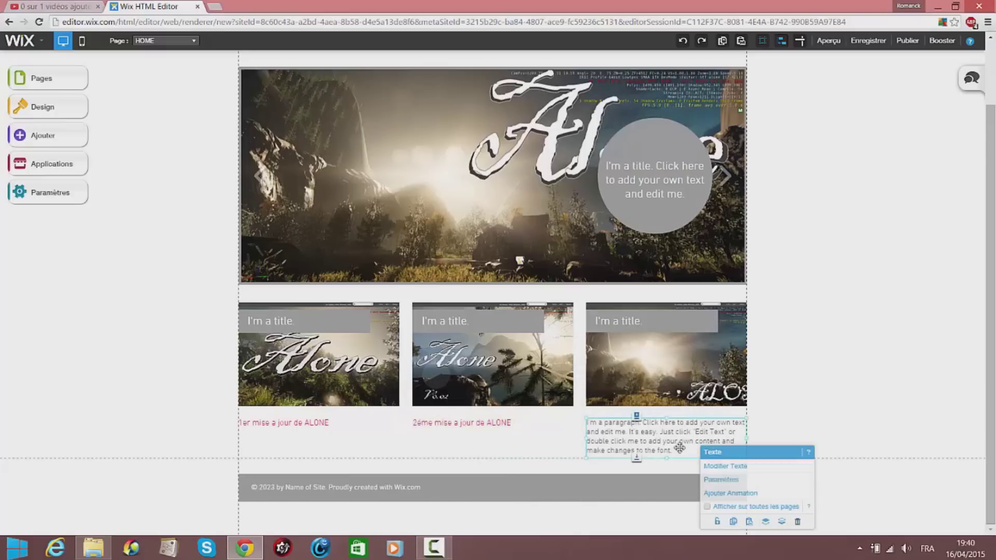
{"action": "left_click", "coordinate": [721, 466]}
{"action": "key", "text": "ctrl+a"}
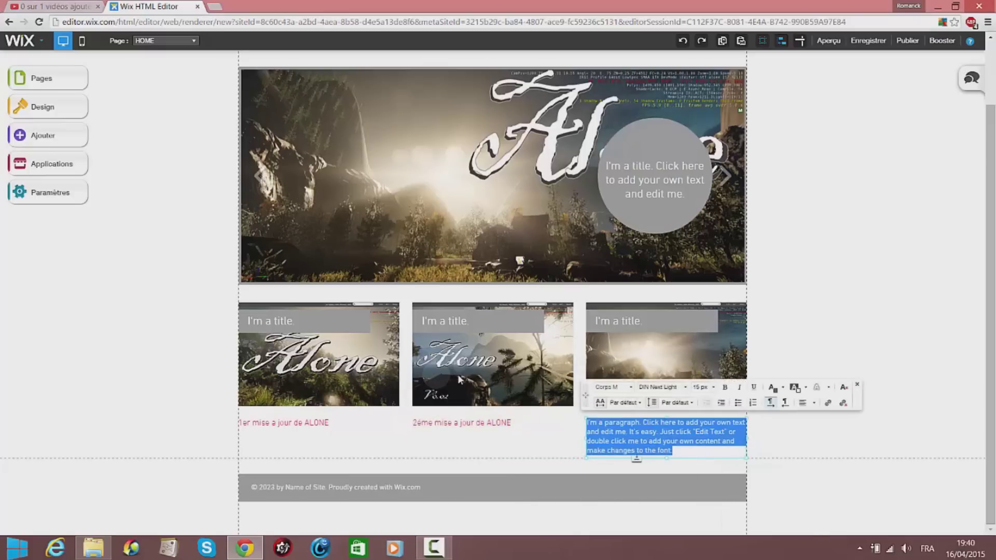
{"action": "key", "text": "BackSpace"}
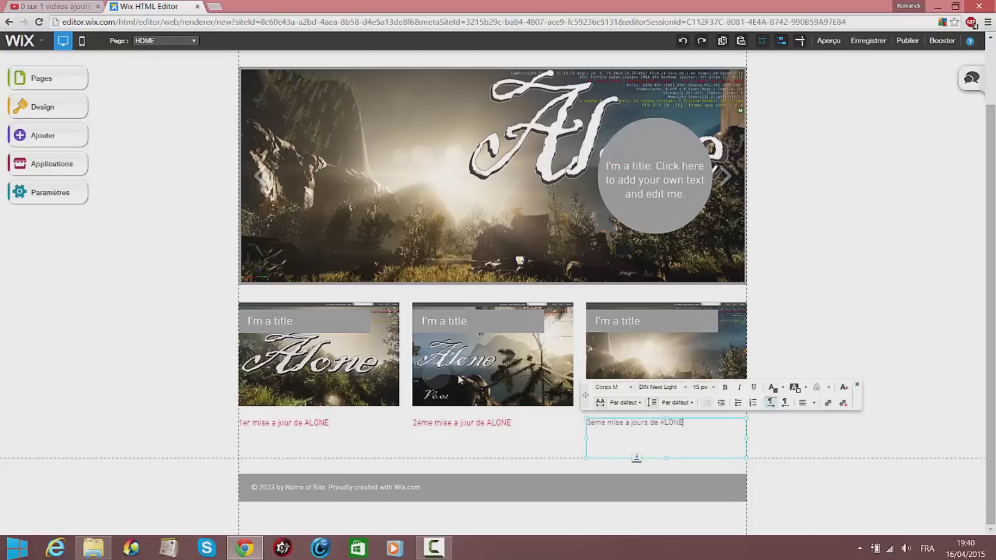
Format the text under the third image in crimson red with a font size of 16 px
{"action": "left_click_drag", "start_coordinate": [693, 427], "coordinate": [566, 424]}
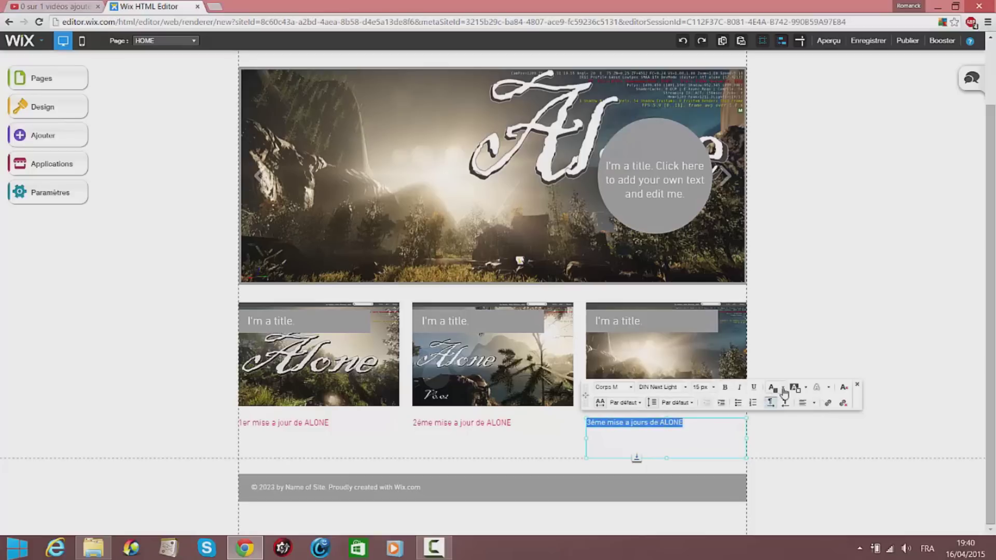
{"action": "left_click", "coordinate": [768, 393]}
{"action": "left_click", "coordinate": [819, 493]}
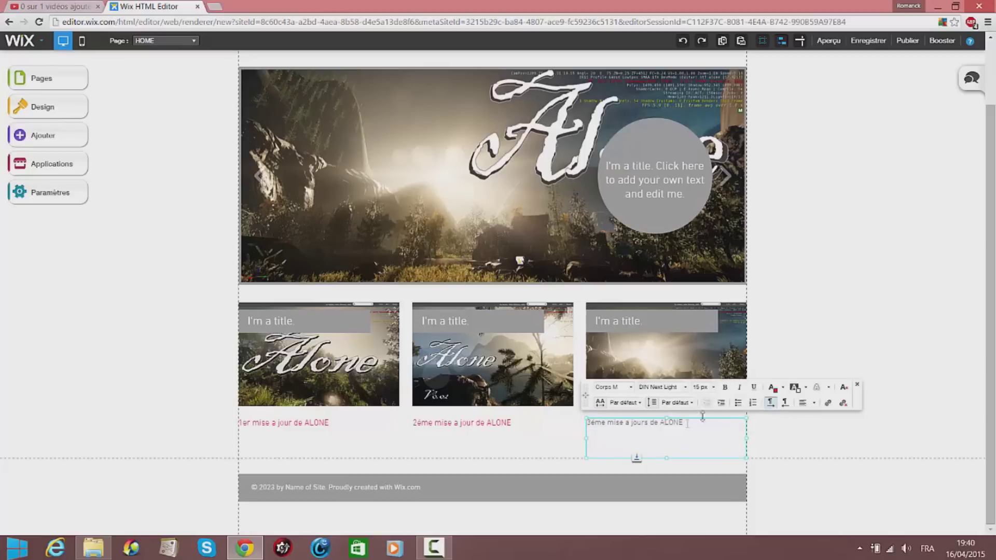
{"action": "left_click_drag", "start_coordinate": [688, 427], "coordinate": [622, 412]}
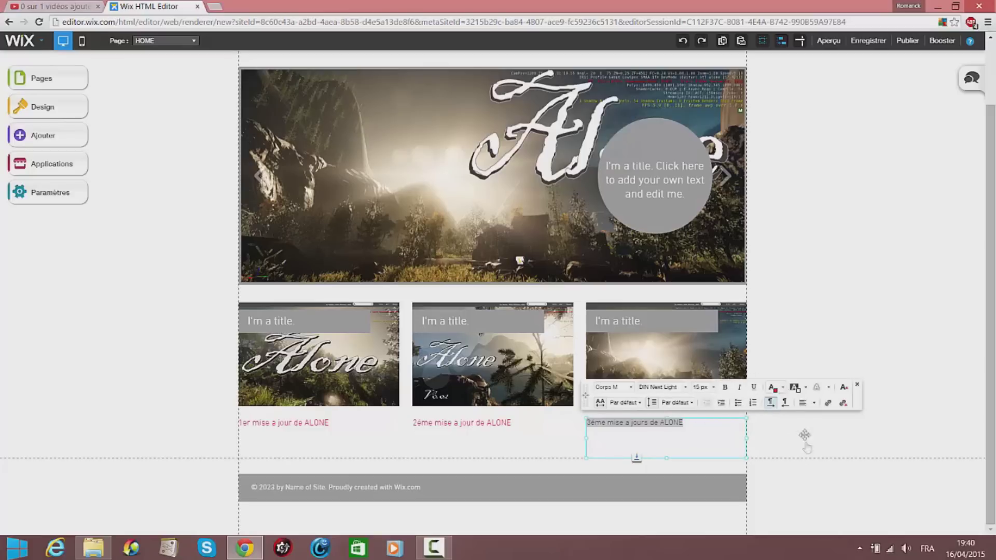
{"action": "left_click", "coordinate": [782, 388]}
{"action": "left_click", "coordinate": [809, 496]}
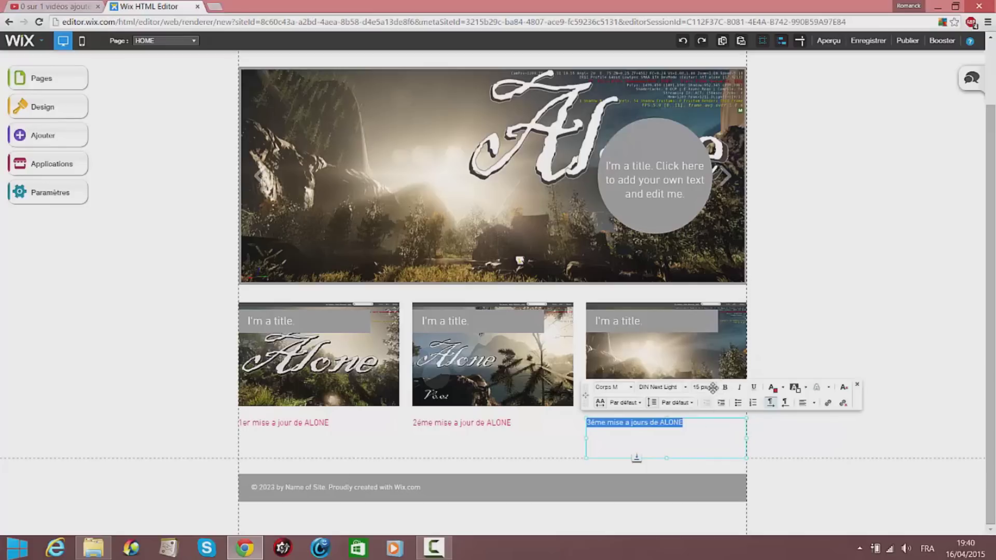
{"action": "left_click", "coordinate": [709, 387]}
{"action": "left_click", "coordinate": [715, 435]}
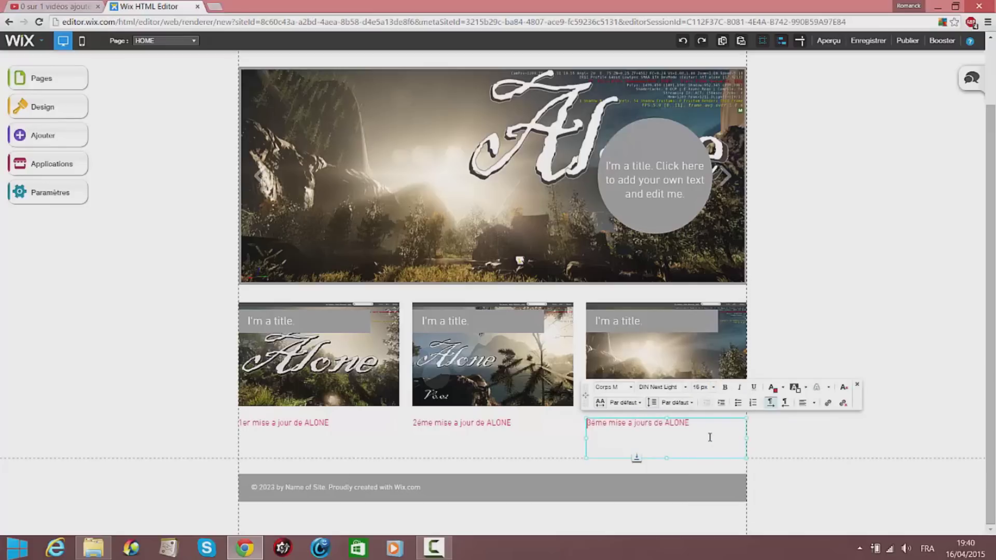
Replace the placeholder title on the third image with "ALONE v0.03"
{"action": "left_click", "coordinate": [657, 322]}
{"action": "right_click", "coordinate": [674, 322]}
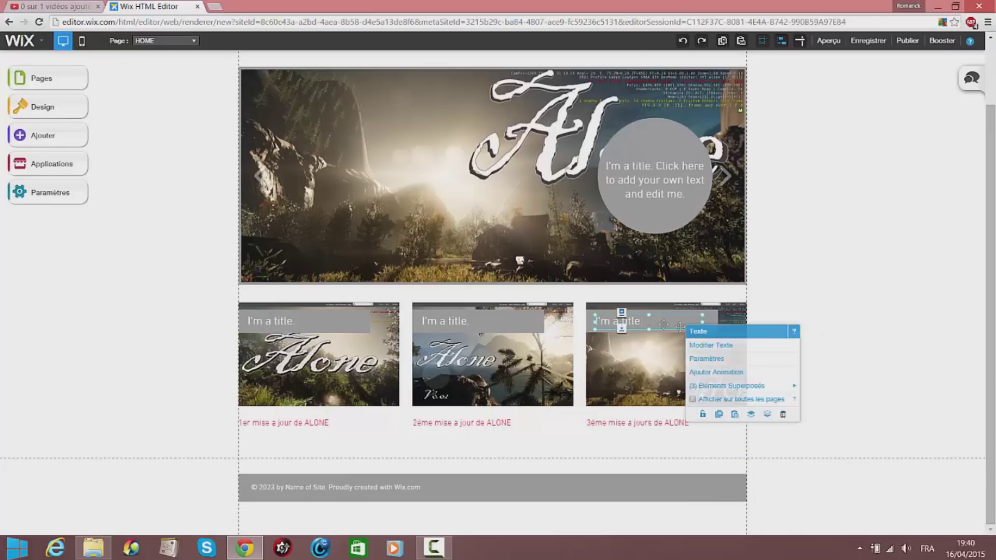
{"action": "left_click", "coordinate": [679, 326]}
{"action": "left_click_drag", "start_coordinate": [690, 323], "coordinate": [391, 318]}
{"action": "type", "text": "ALONE v0.03"}
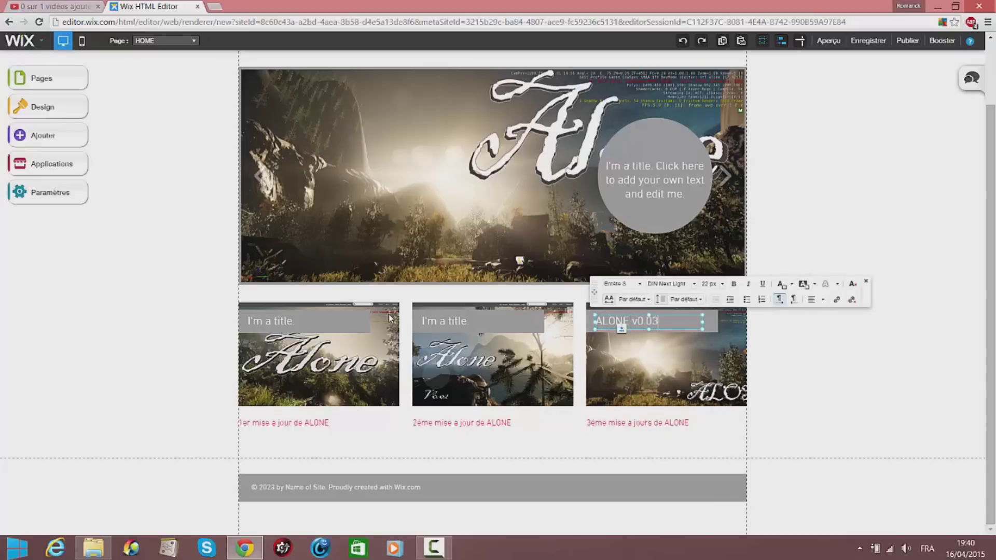
Make the third image's title bold and dark red, and add a colon at its end
{"action": "triple_click", "coordinate": [678, 321]}
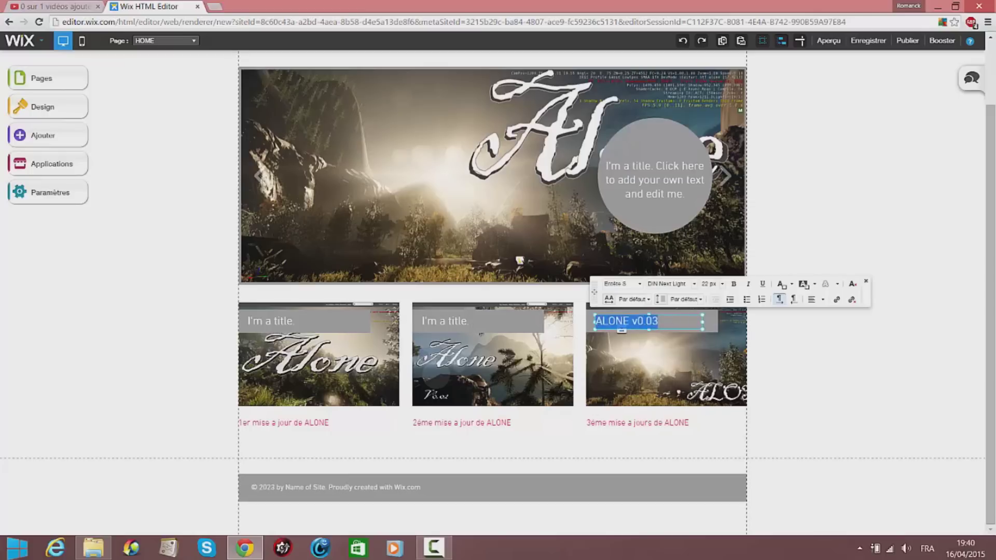
{"action": "left_click", "coordinate": [784, 285]}
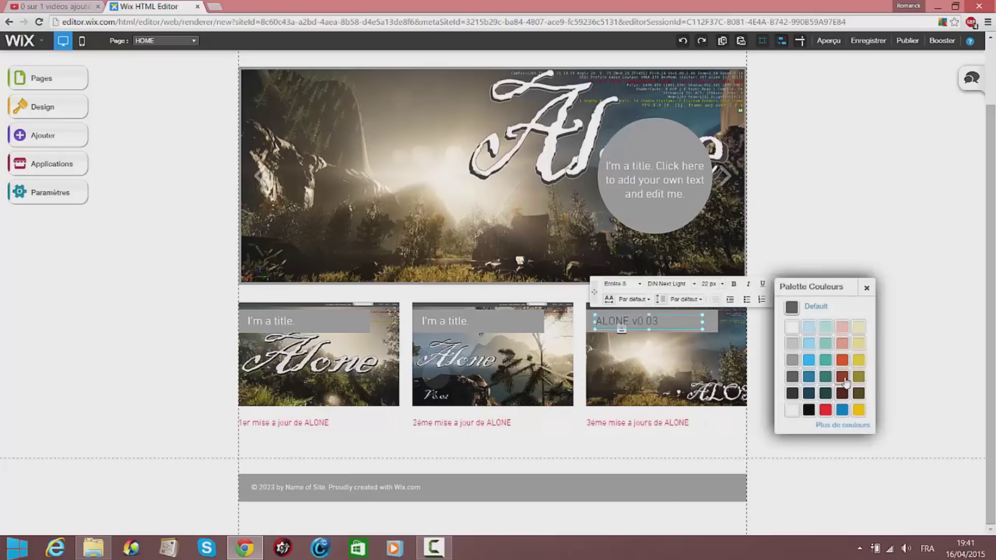
{"action": "left_click", "coordinate": [833, 399]}
{"action": "left_click", "coordinate": [739, 287]}
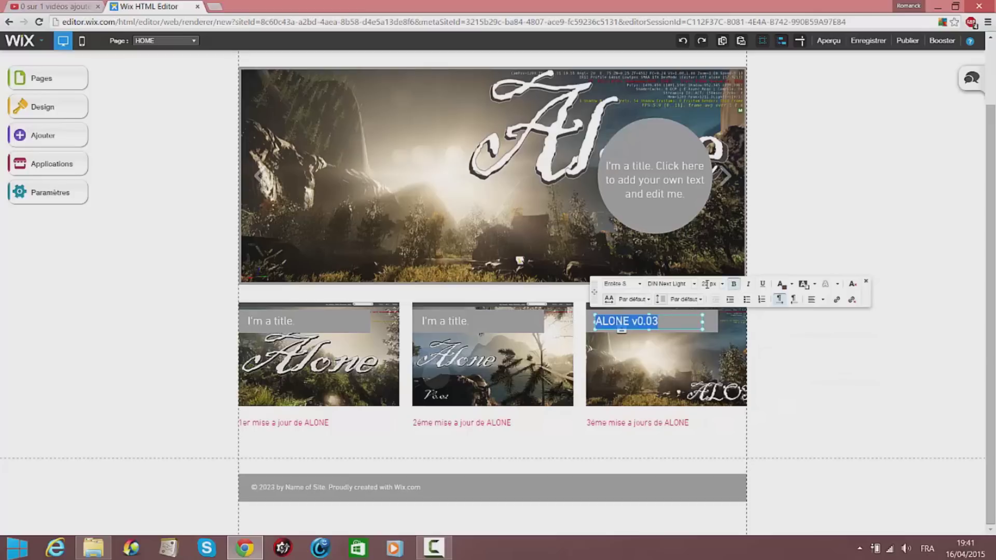
{"action": "left_click", "coordinate": [680, 325]}
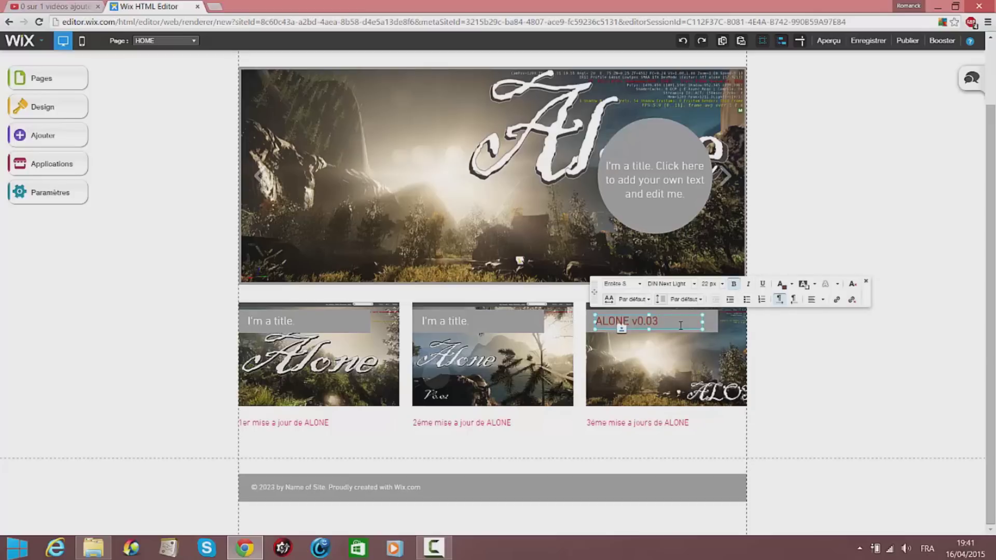
Replace the placeholder title on the second image with "ALONE v0.02:"
{"action": "right_click", "coordinate": [507, 330]}
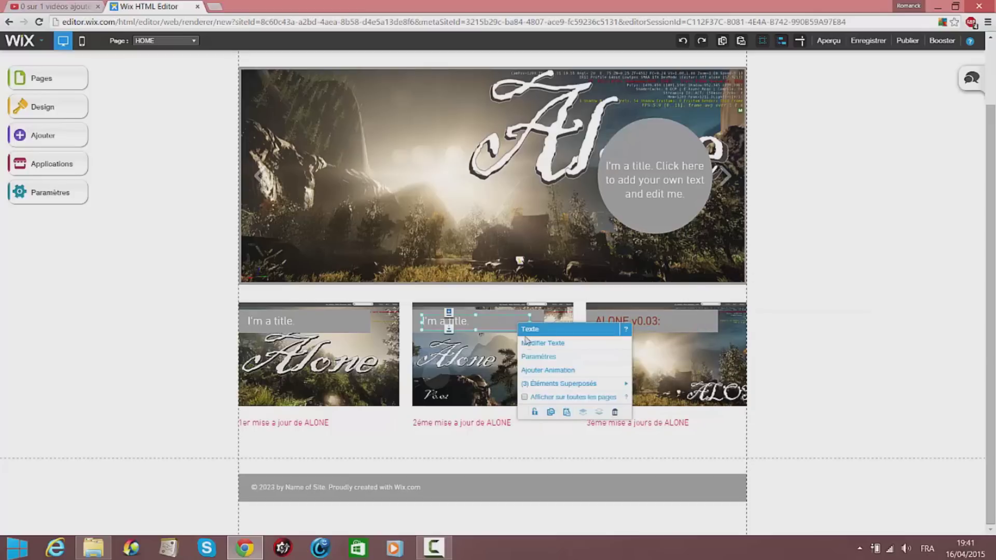
{"action": "left_click", "coordinate": [508, 325]}
{"action": "left_click_drag", "start_coordinate": [508, 326], "coordinate": [74, 337]}
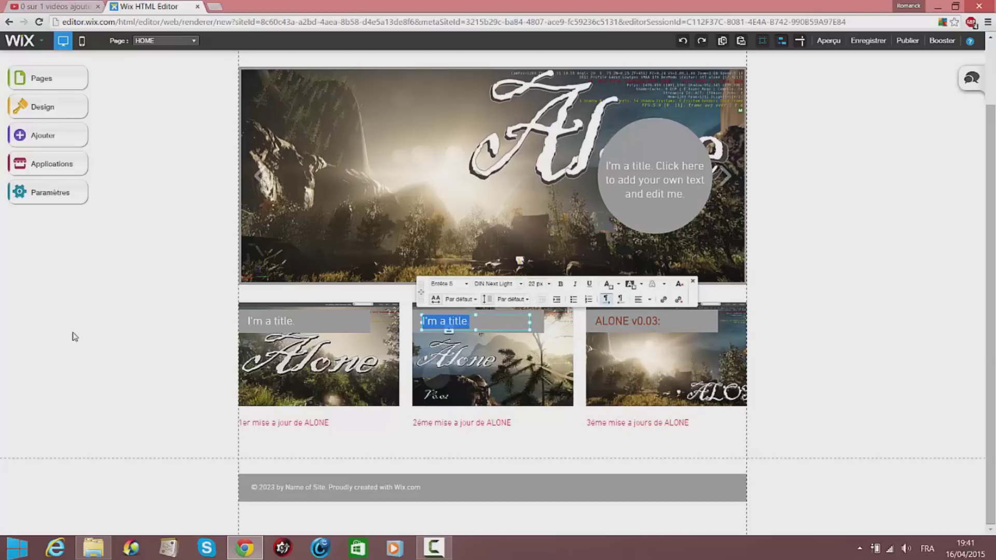
{"action": "type", "text": "ALONE v0"}
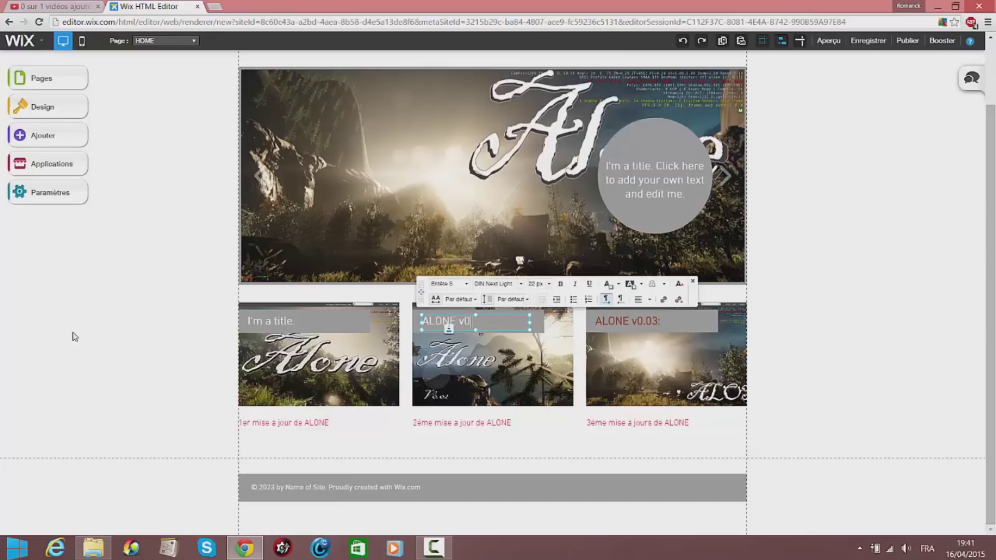
{"action": "type", "text": ".02:"}
Color the second image's title dark red
{"action": "left_click_drag", "start_coordinate": [512, 327], "coordinate": [386, 328]}
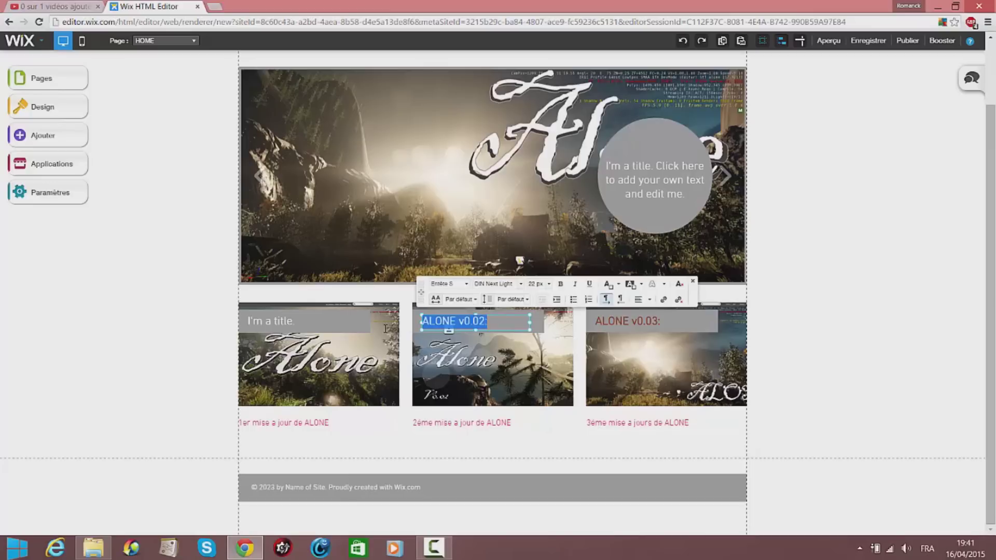
{"action": "left_click", "coordinate": [617, 284]}
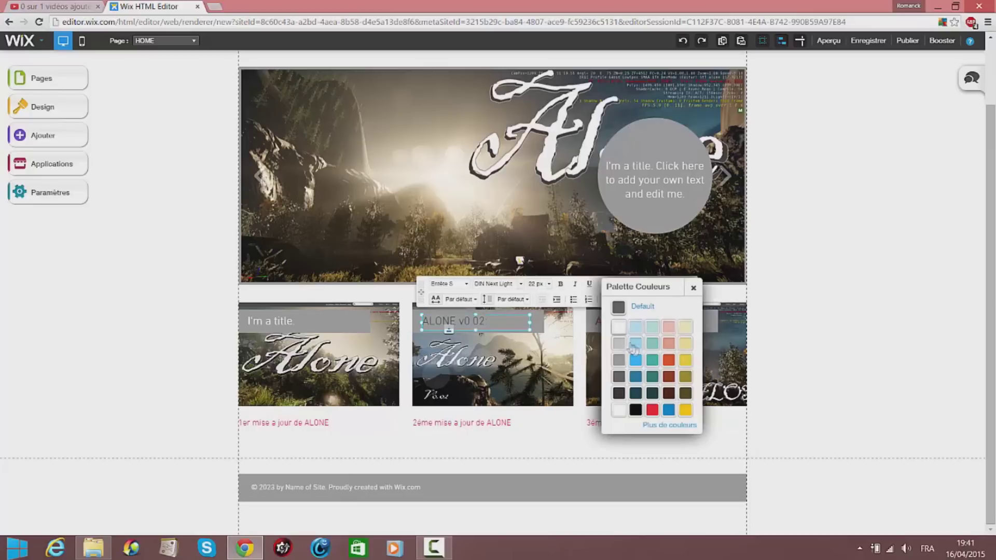
{"action": "left_click", "coordinate": [660, 378]}
Replace the placeholder title on the first image with "ALONE V0.01:"
{"action": "right_click", "coordinate": [332, 318]}
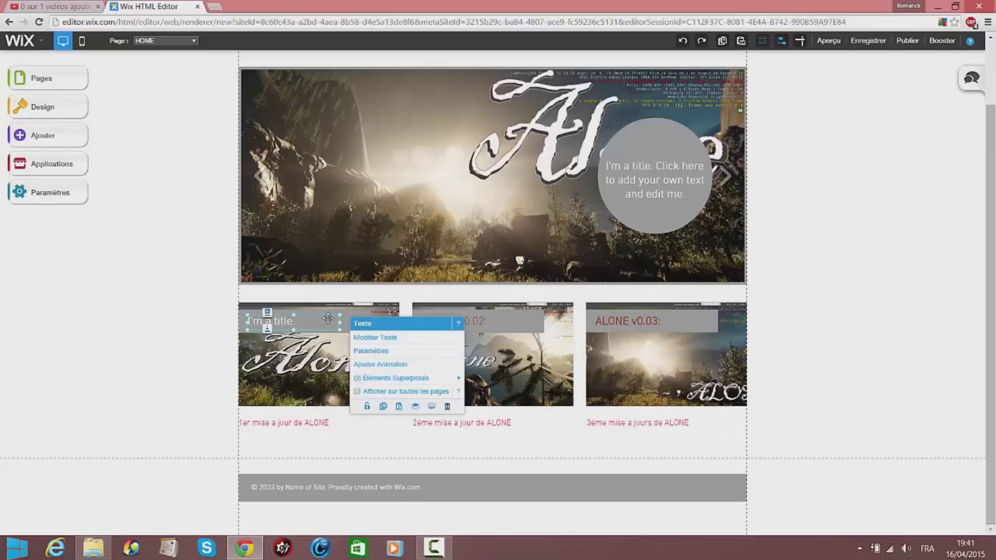
{"action": "double_click", "coordinate": [323, 324]}
{"action": "key", "text": "ctrl+a"}
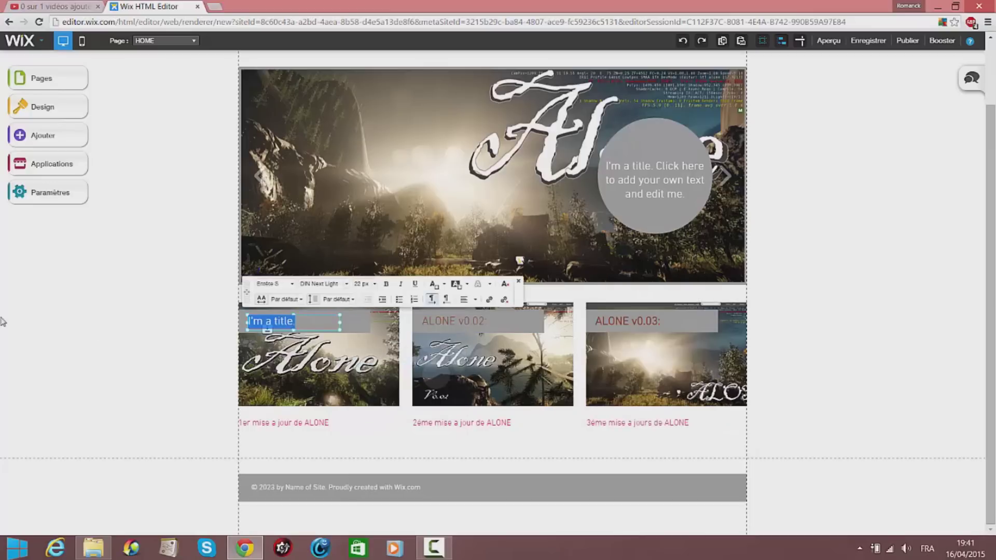
{"action": "type", "text": "ALONE V0.01:"}
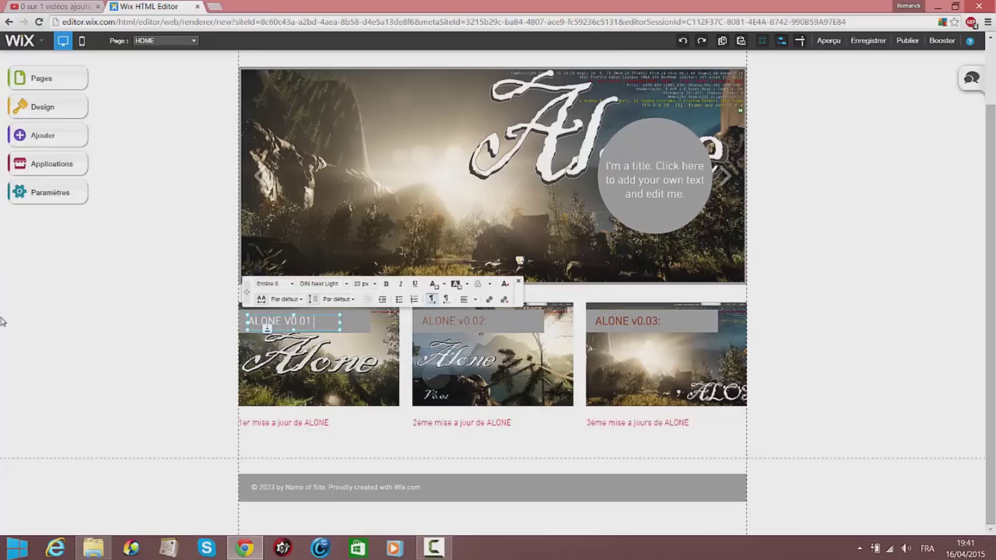
Format the first image's title as bold and dark red
{"action": "left_click_drag", "start_coordinate": [324, 323], "coordinate": [158, 327]}
{"action": "left_click", "coordinate": [386, 284]}
{"action": "left_click", "coordinate": [445, 289]}
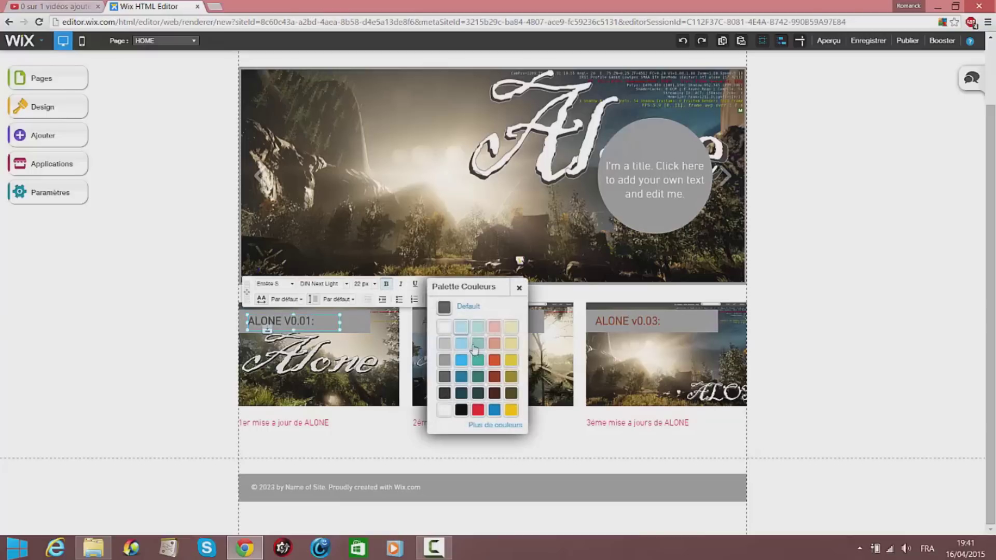
{"action": "left_click", "coordinate": [493, 374]}
Make the second image's title "ALONE v0.02:" bold
{"action": "right_click", "coordinate": [499, 321]}
{"action": "left_click", "coordinate": [550, 337]}
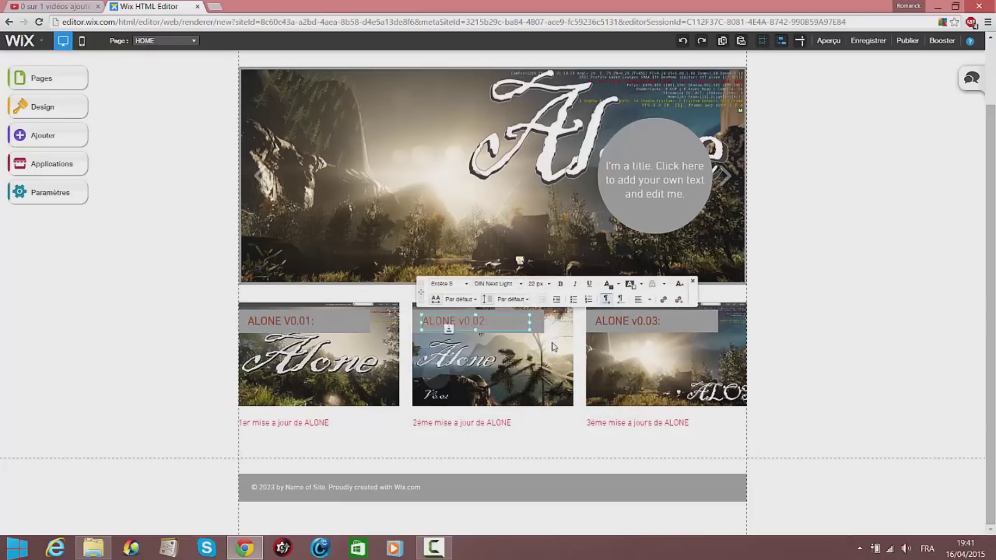
{"action": "triple_click", "coordinate": [487, 323]}
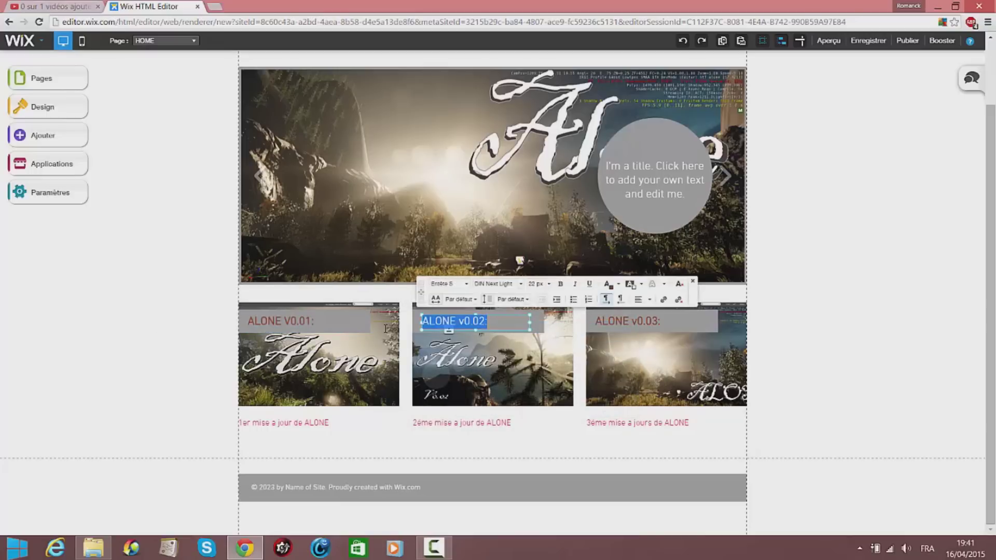
{"action": "left_click", "coordinate": [561, 285]}
{"action": "left_click", "coordinate": [821, 292]}
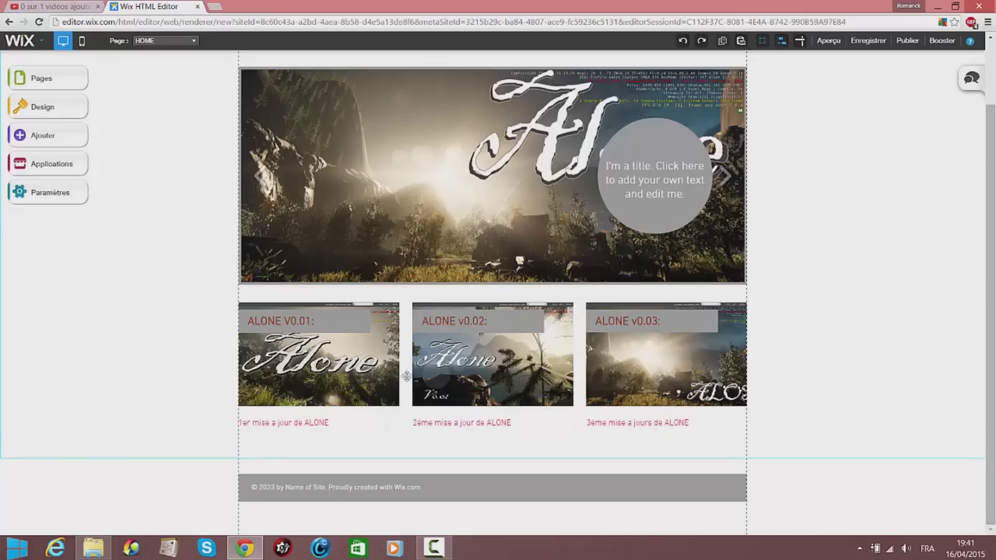
Replace the sample copyright line in the page footer with "© 2015 ALONE Projet Cryengine"
{"action": "scroll", "coordinate": [753, 317], "scroll_direction": "up", "scroll_amount": 3}
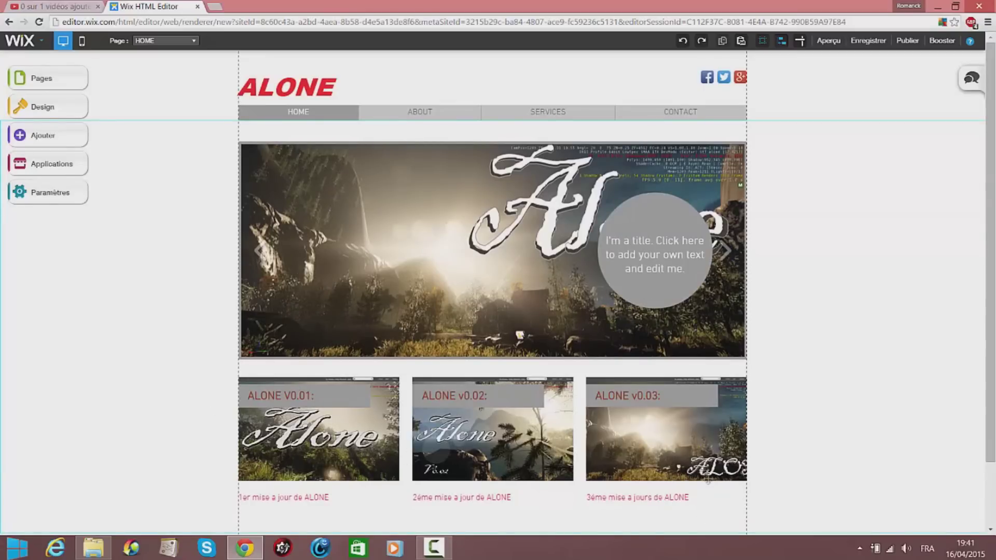
{"action": "scroll", "coordinate": [705, 475], "scroll_direction": "down", "scroll_amount": 2}
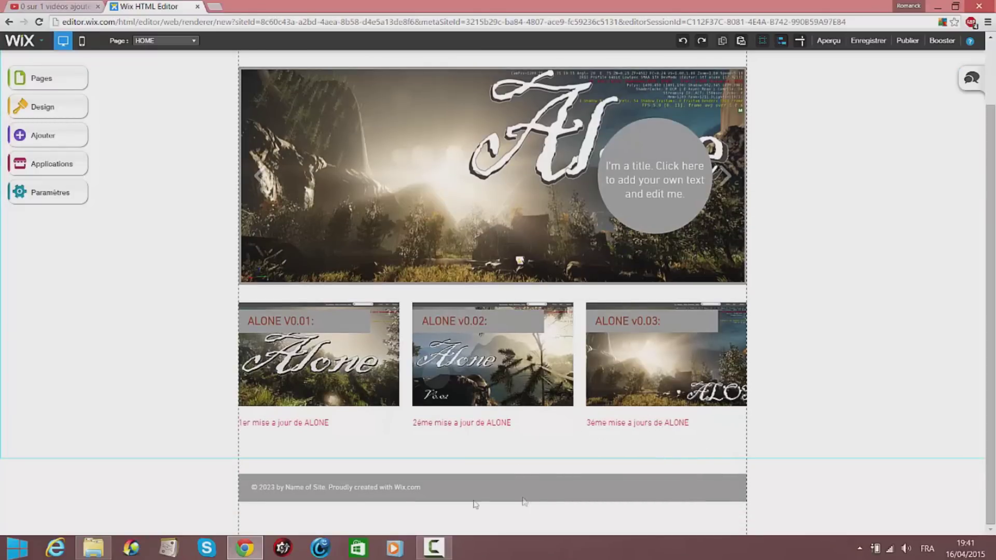
{"action": "left_click", "coordinate": [431, 487]}
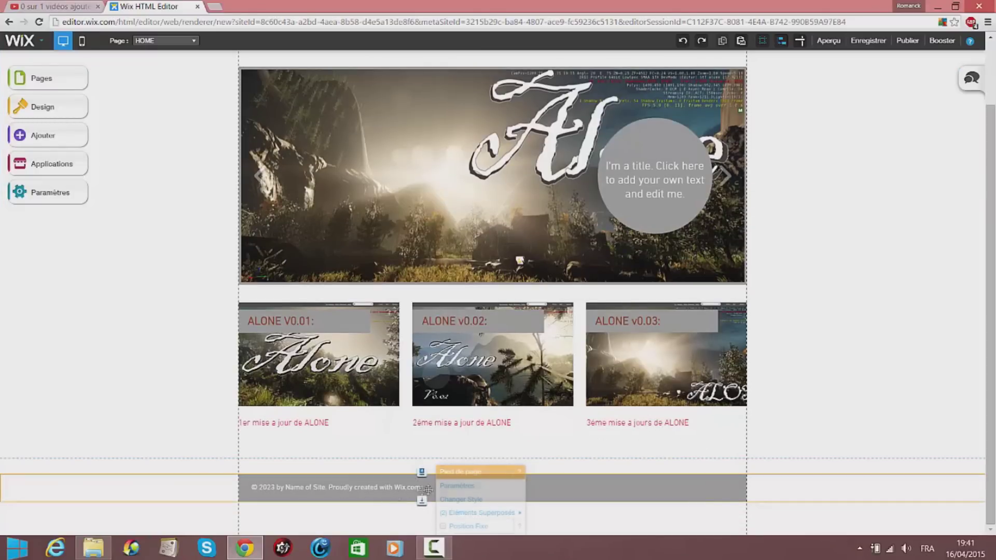
{"action": "left_click", "coordinate": [489, 486]}
{"action": "left_click", "coordinate": [407, 486]}
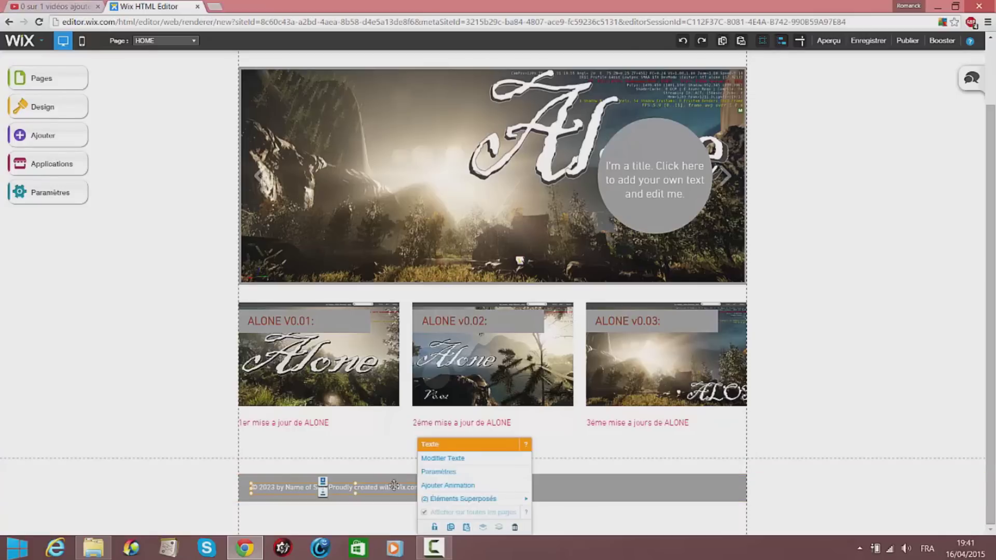
{"action": "left_click", "coordinate": [439, 491]}
{"action": "left_click_drag", "start_coordinate": [439, 491], "coordinate": [82, 478]}
{"action": "key", "text": "End"}
{"action": "key", "text": "Return"}
{"action": "key", "text": "Return"}
{"action": "key", "text": "Return"}
{"action": "key", "text": "BackSpace"}
{"action": "key", "text": "BackSpace"}
{"action": "key", "text": "BackSpace"}
{"action": "key", "text": "BackSpace"}
{"action": "key", "text": "BackSpace"}
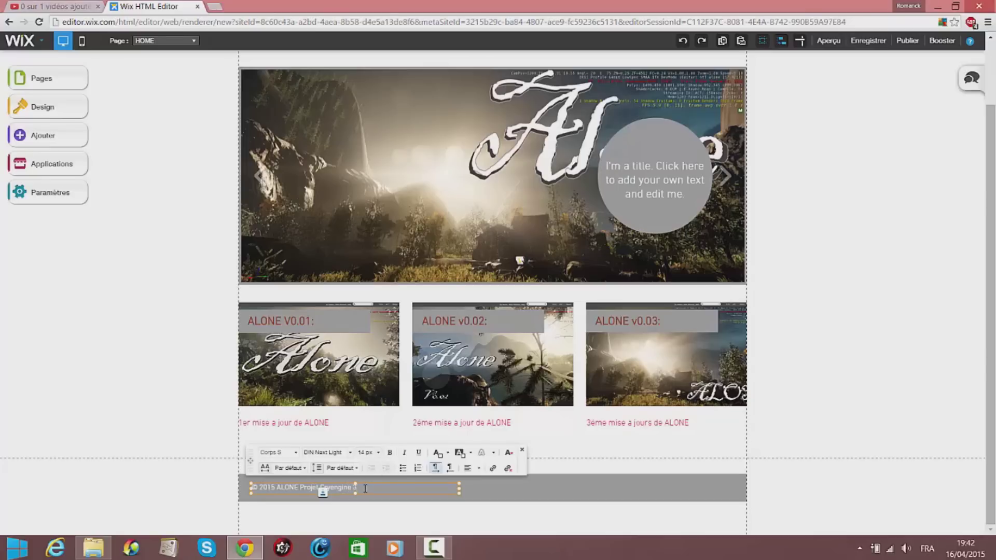
Make the copyright line in the page footer bold and red
{"action": "left_click_drag", "start_coordinate": [365, 488], "coordinate": [252, 487]}
{"action": "left_click", "coordinate": [439, 453]}
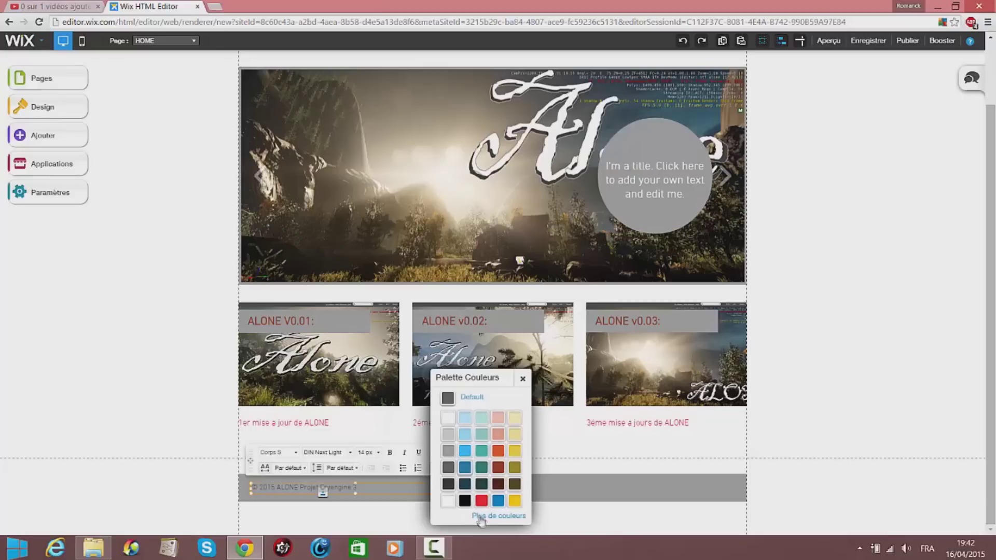
{"action": "left_click", "coordinate": [482, 500]}
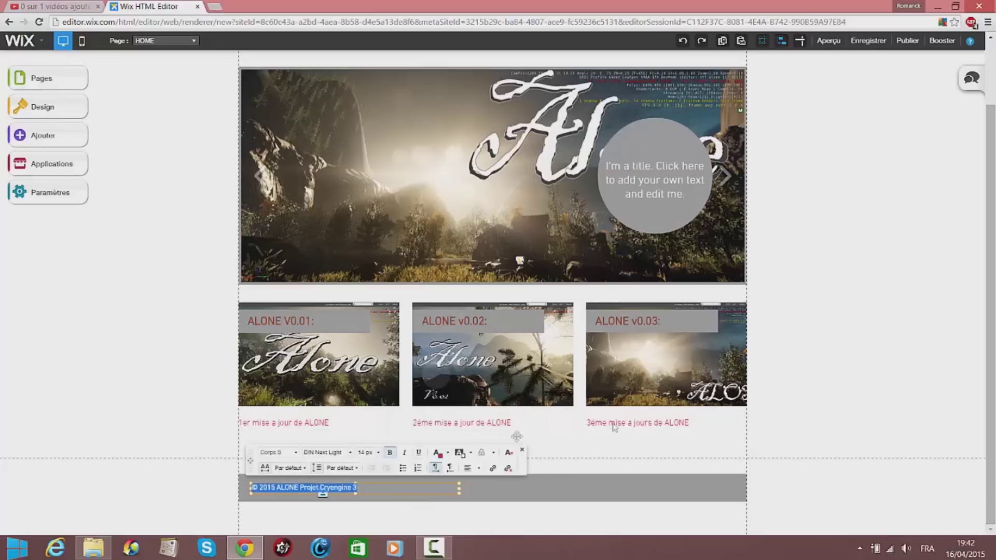
{"action": "right_click", "coordinate": [838, 387]}
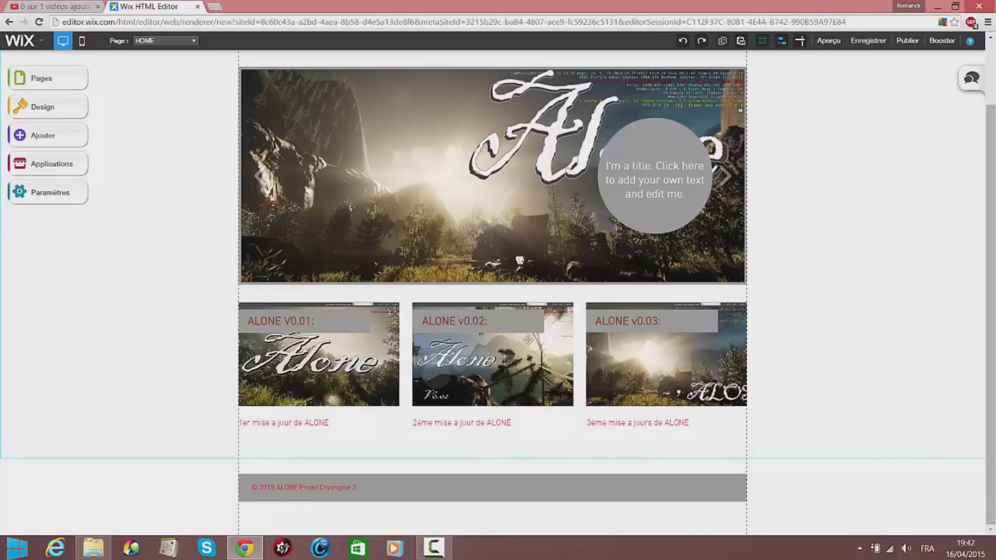
Rename the HOME page in the site menu as "Accueil"
{"action": "scroll", "coordinate": [544, 311], "scroll_direction": "up", "scroll_amount": 2}
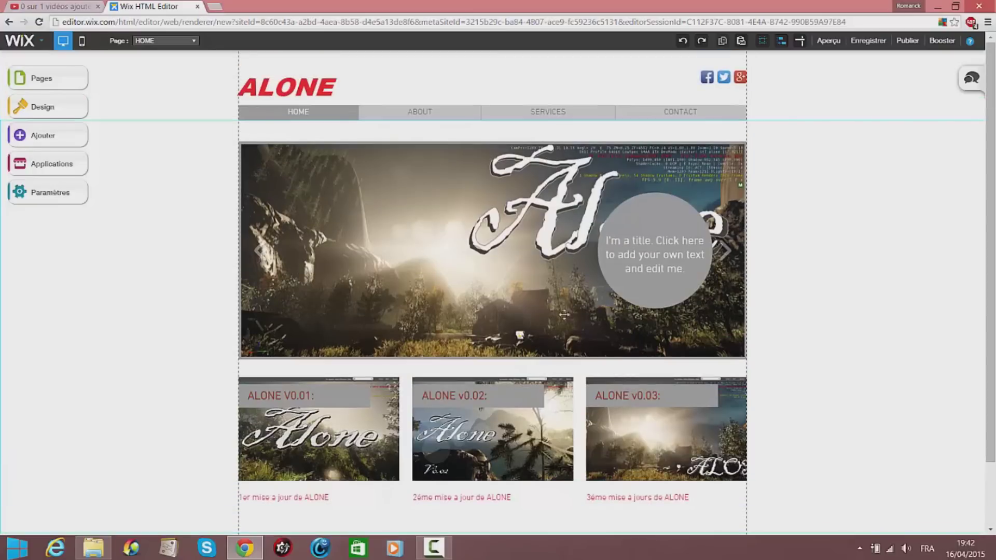
{"action": "left_click", "coordinate": [371, 115]}
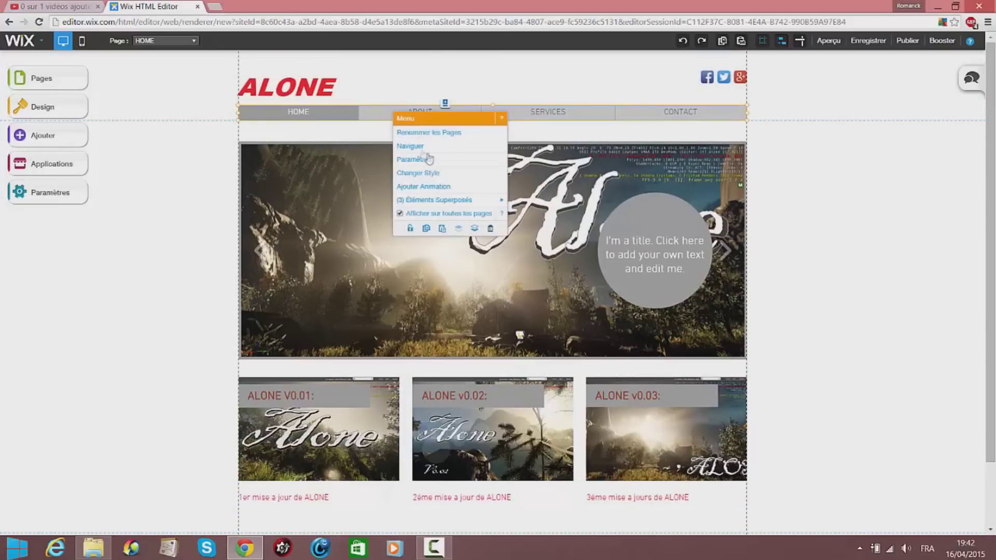
{"action": "left_click", "coordinate": [447, 134]}
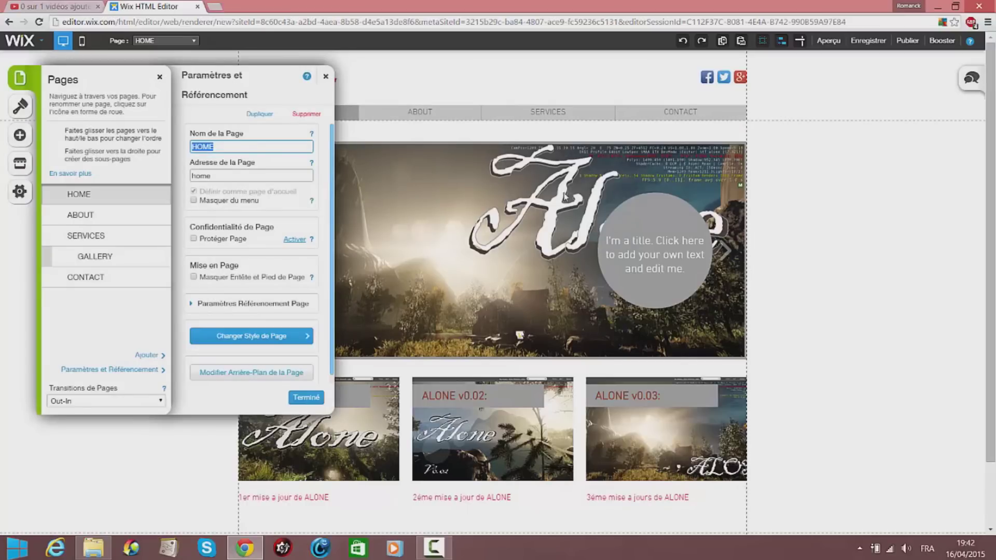
{"action": "type", "text": "Accuel"}
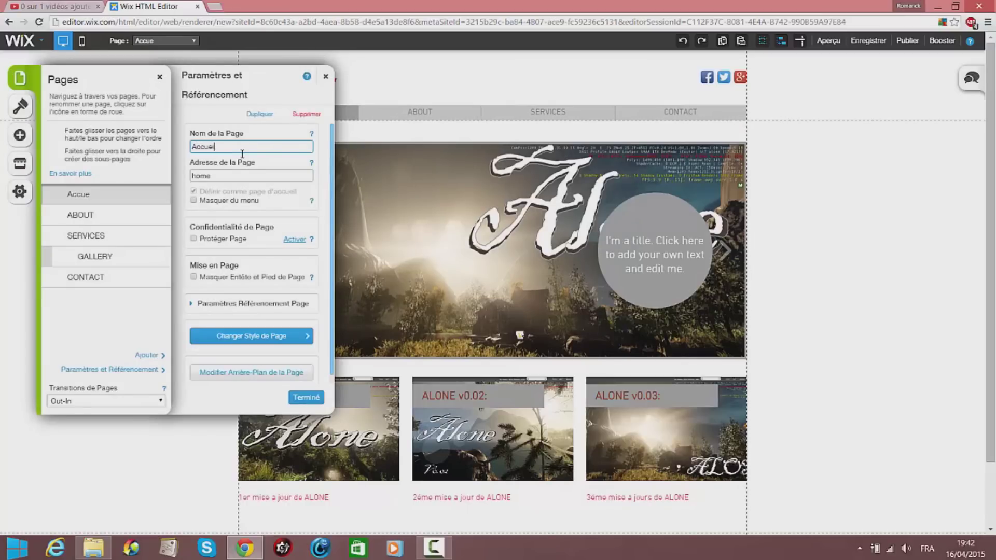
{"action": "key", "text": "BackSpace"}
{"action": "type", "text": "il"}
Delete the ABOUT page from the site
{"action": "left_click", "coordinate": [125, 214]}
{"action": "left_click", "coordinate": [161, 215]}
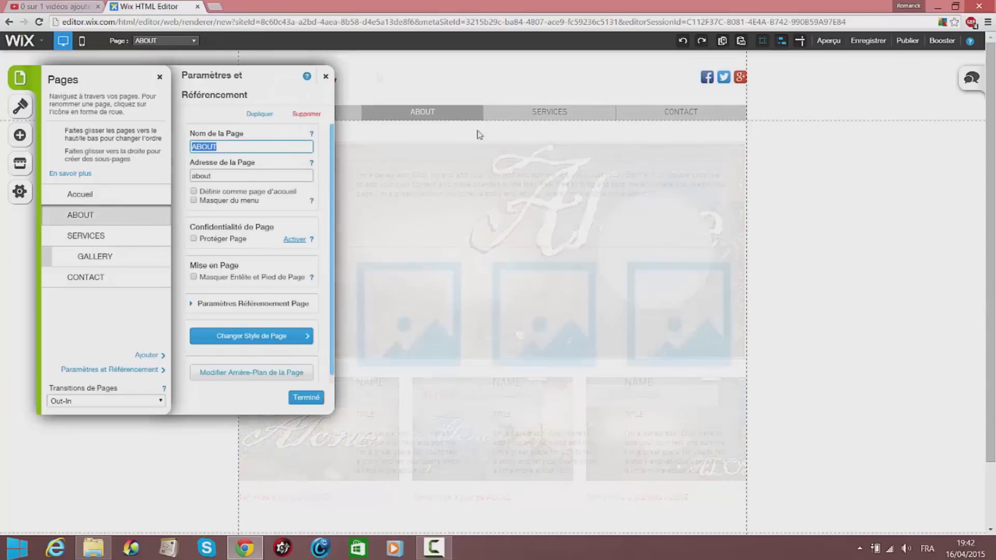
{"action": "scroll", "coordinate": [623, 331], "scroll_direction": "down", "scroll_amount": 1}
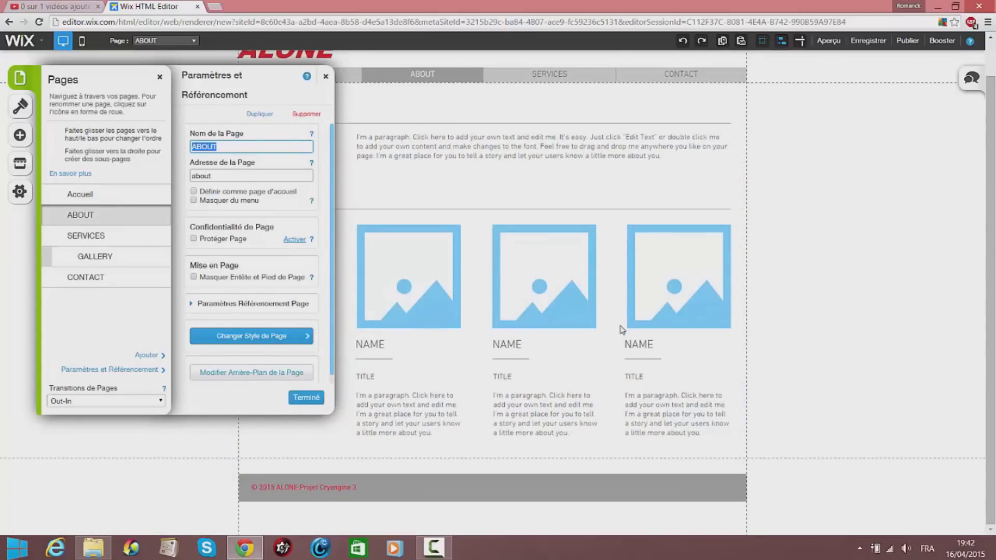
{"action": "scroll", "coordinate": [622, 330], "scroll_direction": "up", "scroll_amount": 1}
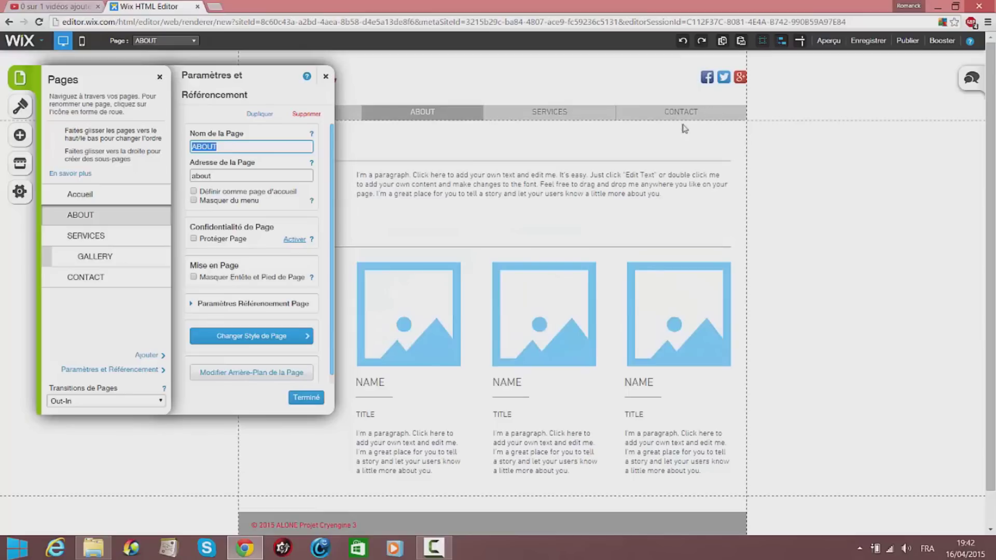
{"action": "left_click", "coordinate": [306, 114]}
{"action": "left_click", "coordinate": [589, 299]}
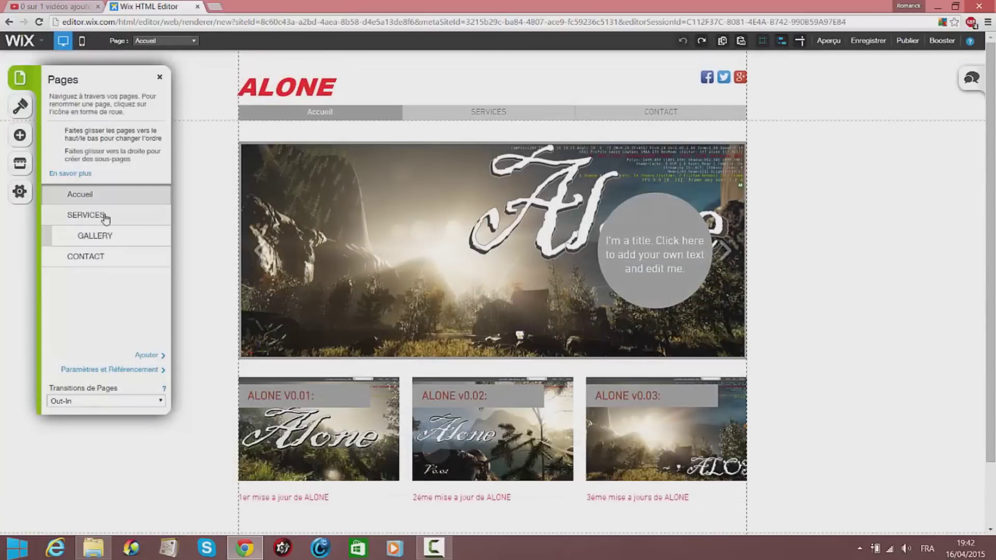
Delete the GALLERY subpage located under SERVICES
{"action": "left_click", "coordinate": [105, 217]}
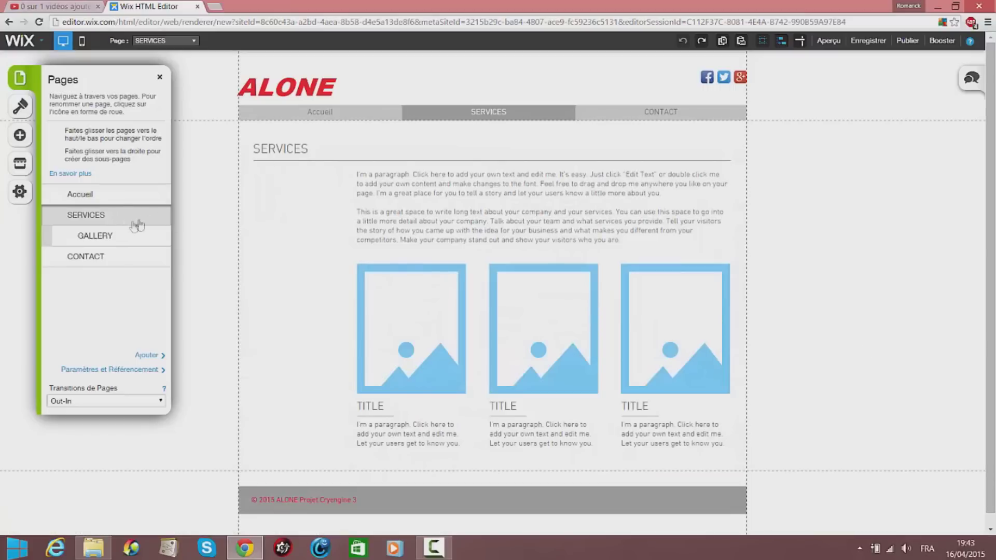
{"action": "left_click", "coordinate": [112, 231]}
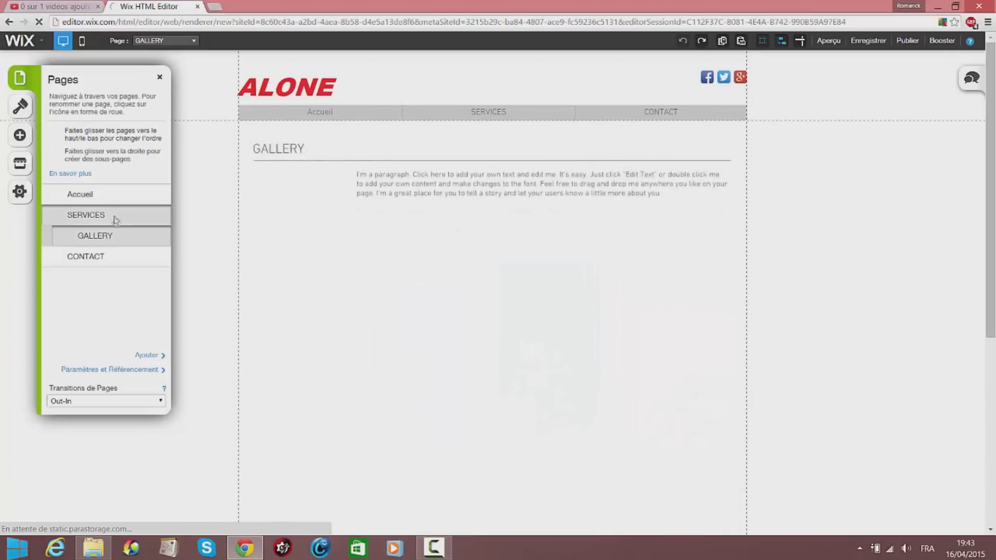
{"action": "left_click", "coordinate": [114, 218]}
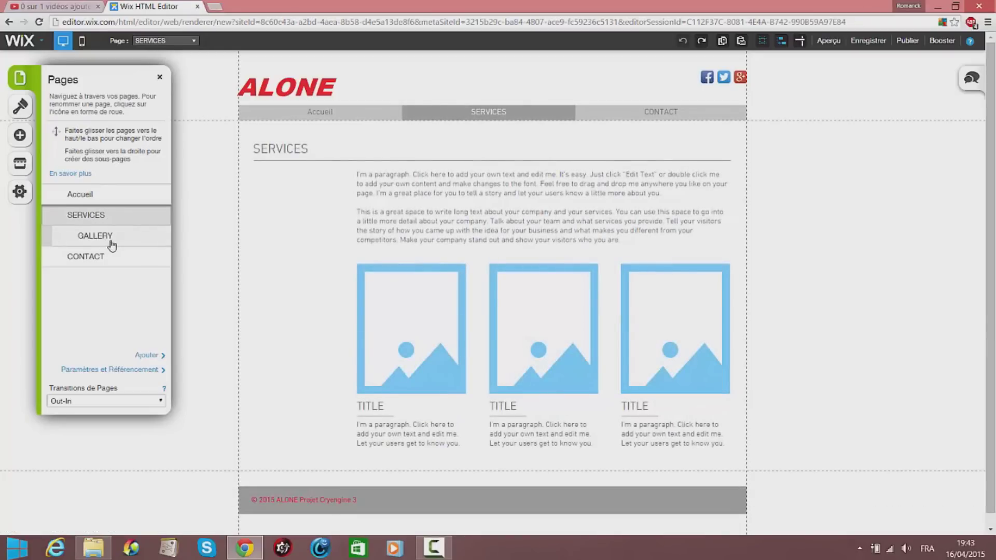
{"action": "left_click", "coordinate": [111, 239]}
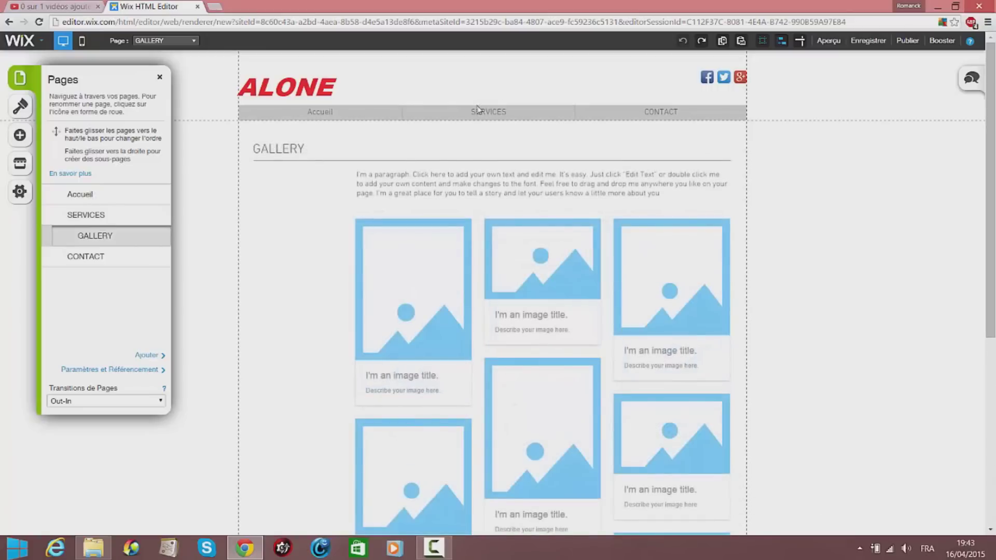
{"action": "left_click", "coordinate": [491, 119]}
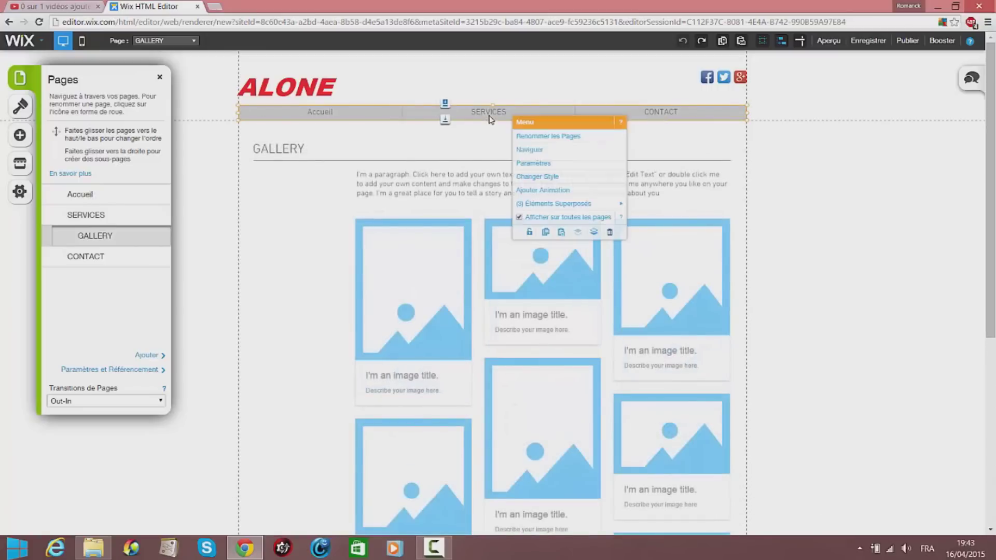
{"action": "left_click", "coordinate": [563, 136]}
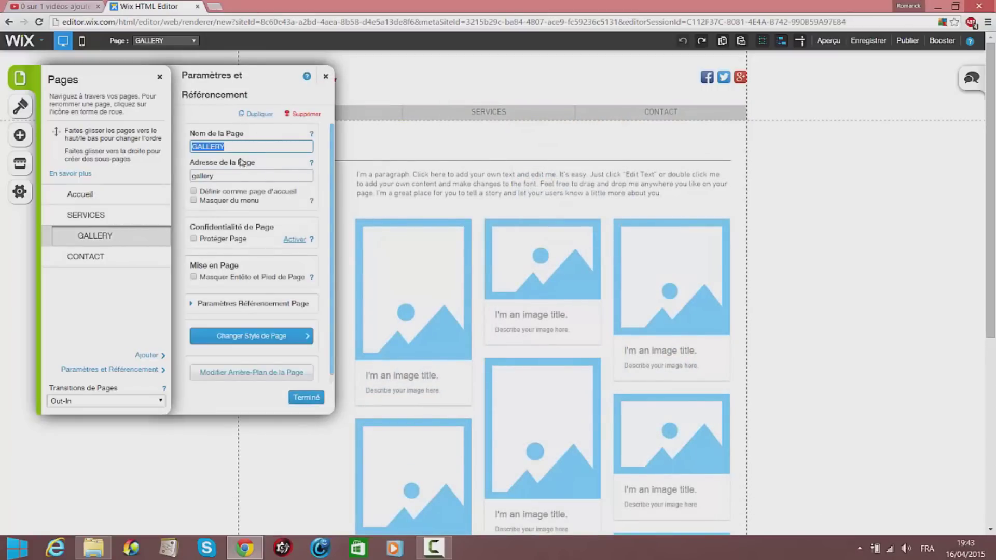
{"action": "left_click", "coordinate": [306, 114]}
{"action": "left_click", "coordinate": [592, 299]}
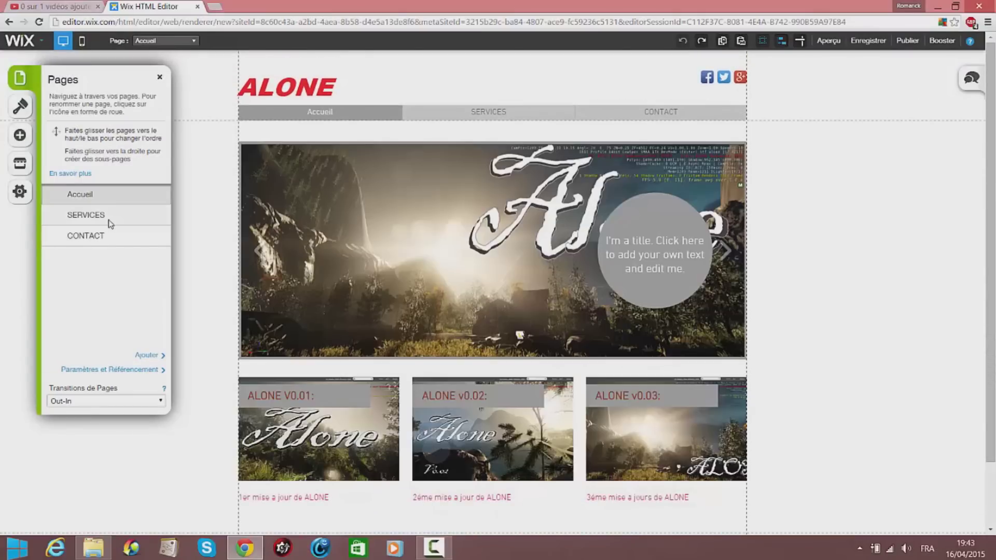
Delete the SERVICES page from the site
{"action": "left_click", "coordinate": [105, 216]}
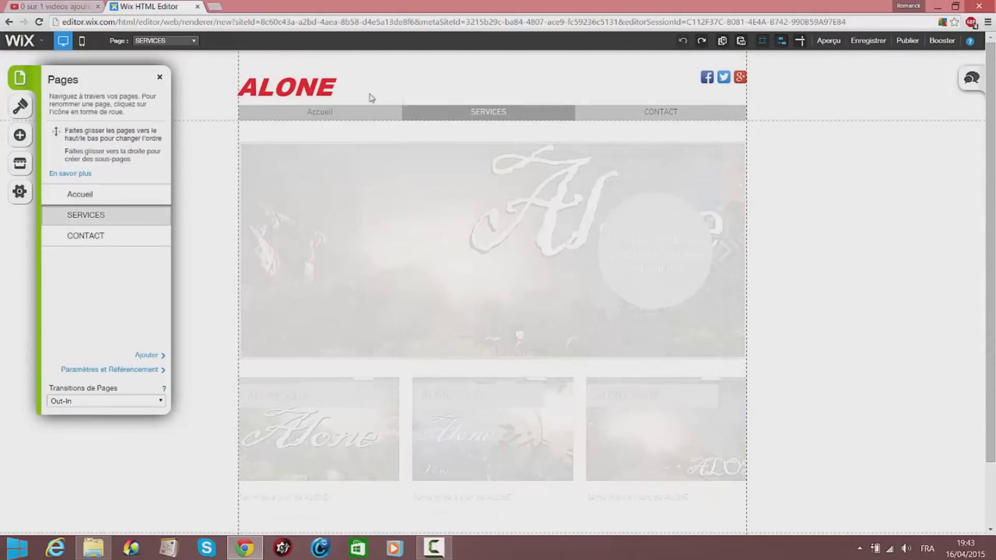
{"action": "right_click", "coordinate": [540, 116]}
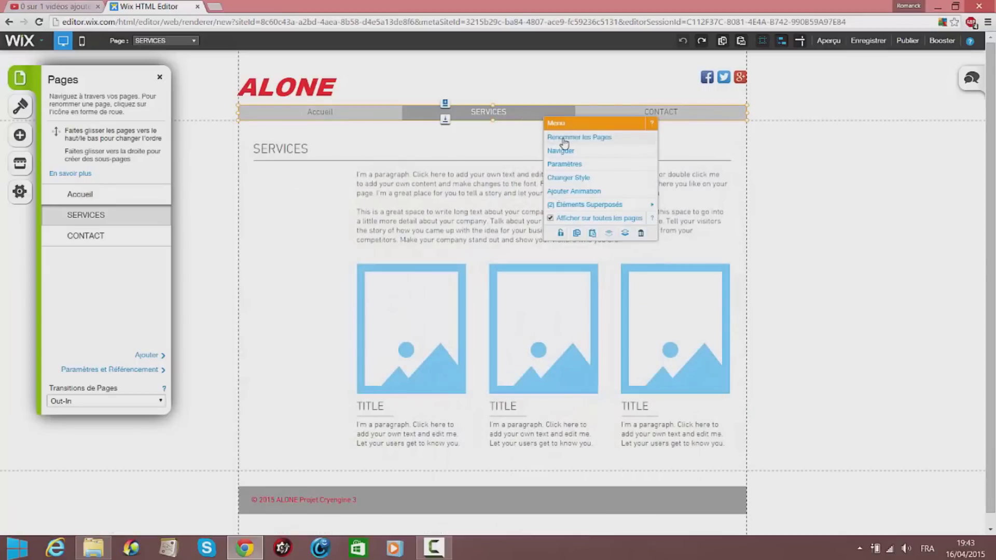
{"action": "left_click", "coordinate": [328, 227]}
{"action": "left_click", "coordinate": [159, 215]}
{"action": "left_click", "coordinate": [306, 112]}
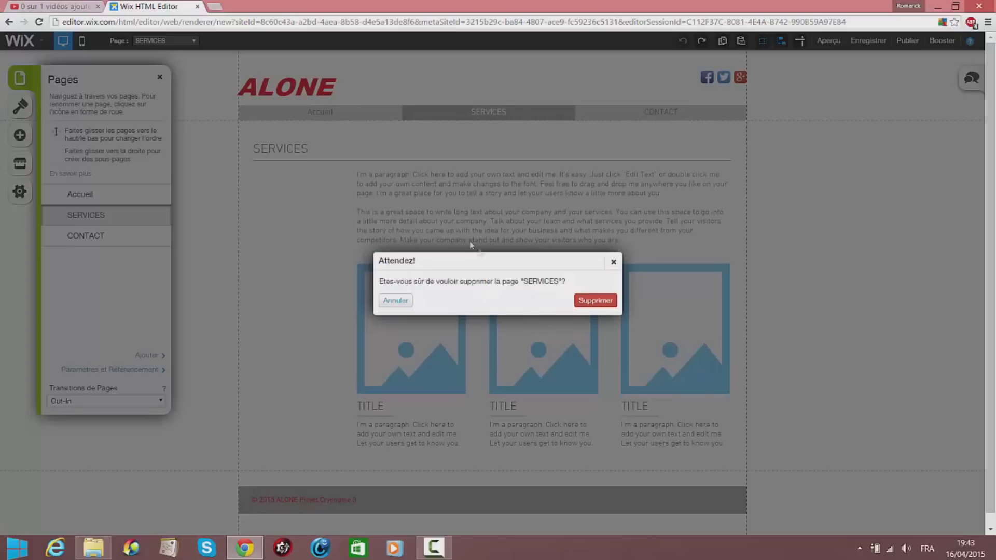
{"action": "left_click", "coordinate": [580, 304]}
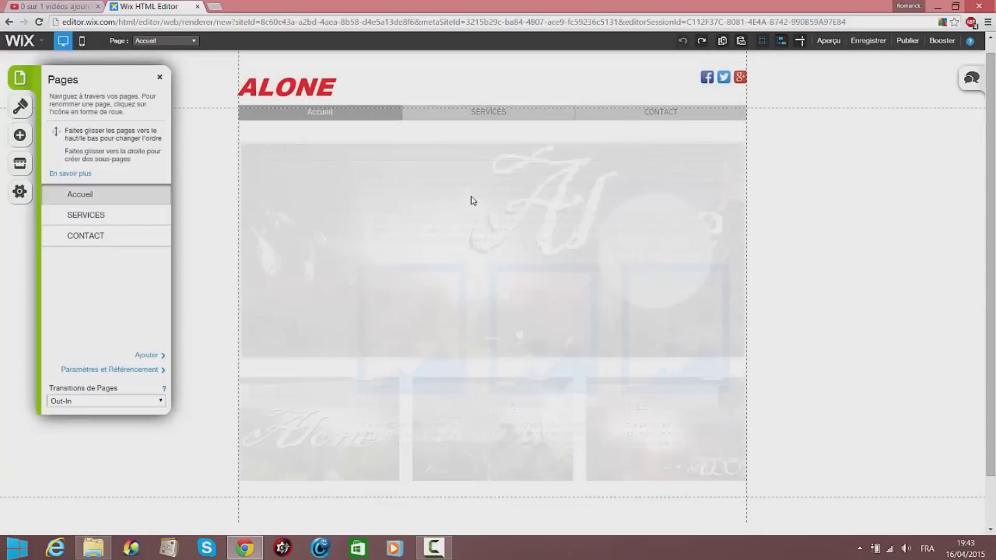
Clear the sample telephone and fax text on the CONTACT page
{"action": "left_click", "coordinate": [105, 216]}
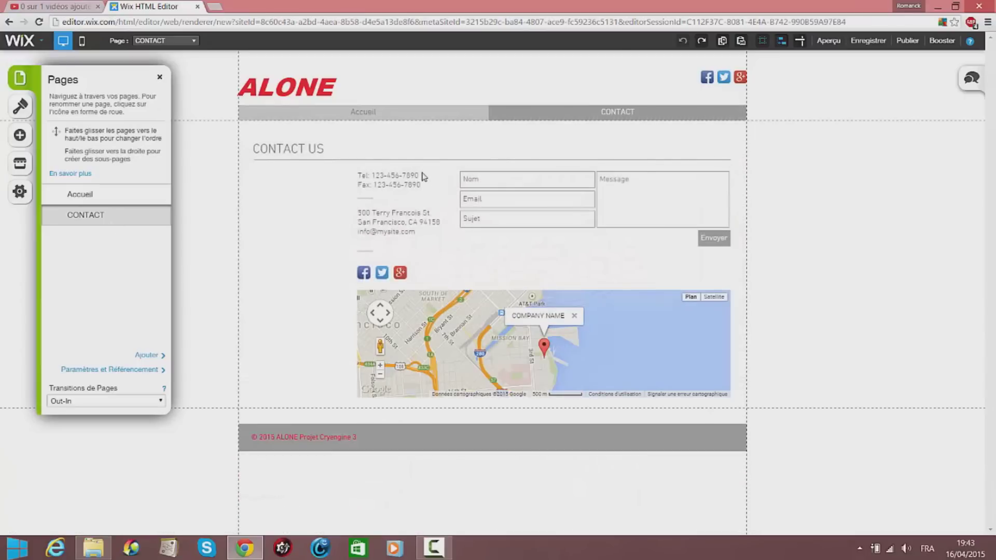
{"action": "left_click", "coordinate": [420, 185]}
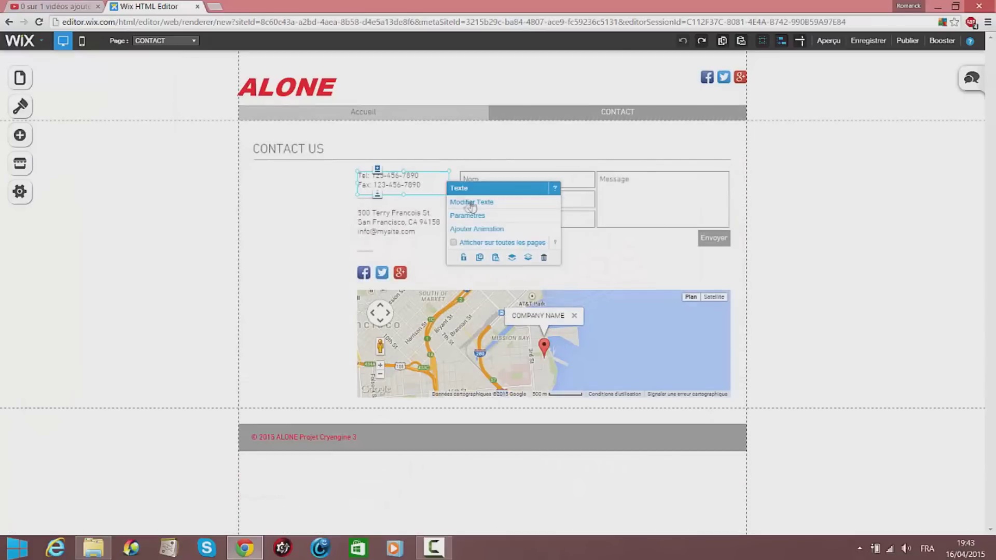
{"action": "double_click", "coordinate": [424, 188]}
{"action": "key", "text": "ctrl+a"}
{"action": "key", "text": "BackSpace"}
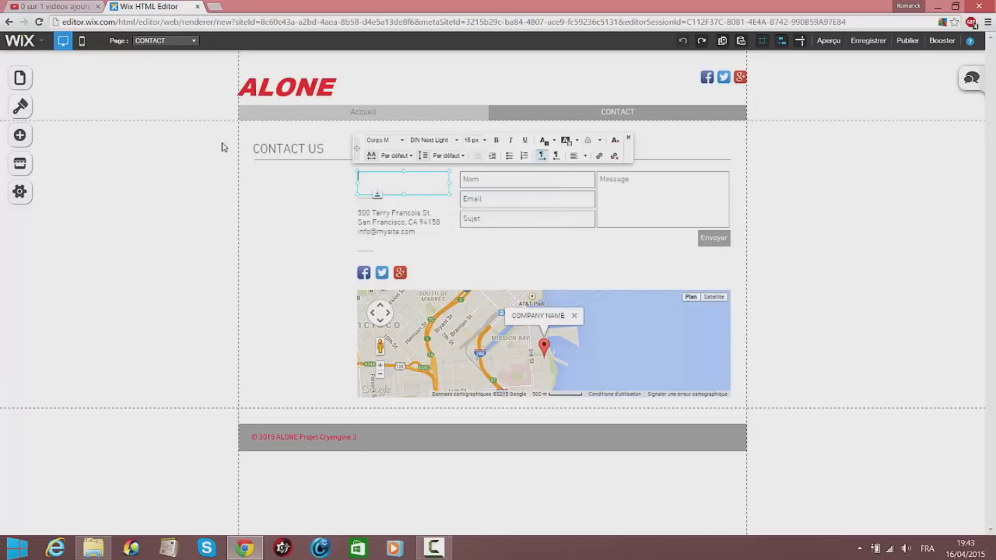
Clear the sample postal address and e-mail text block on the CONTACT page
{"action": "right_click", "coordinate": [449, 232]}
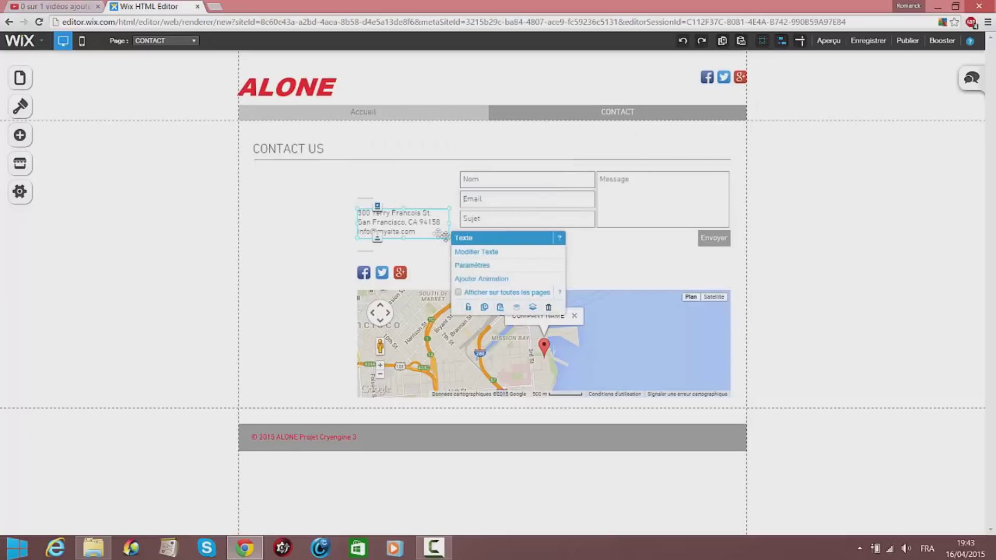
{"action": "double_click", "coordinate": [424, 232]}
{"action": "key", "text": "ctrl+a"}
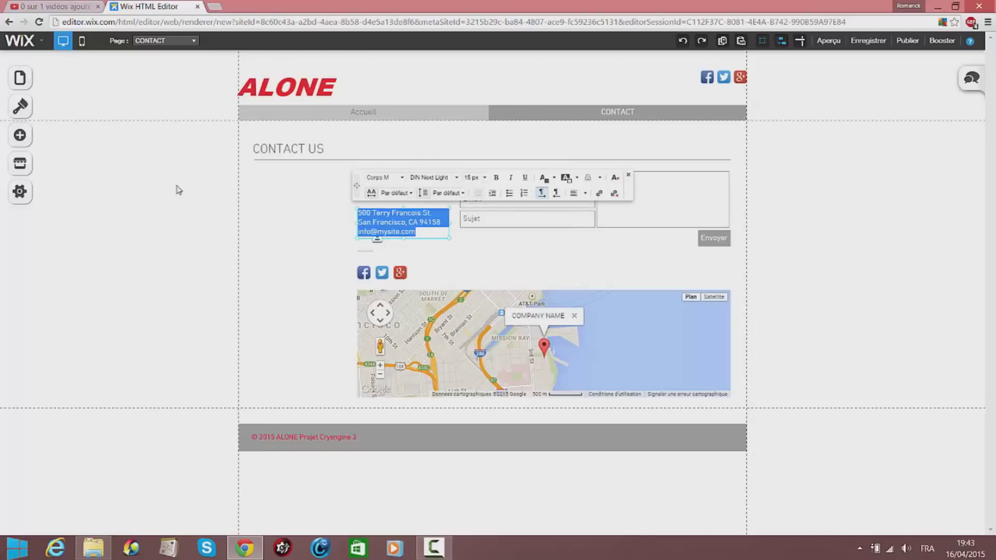
{"action": "key", "text": "BackSpace"}
Remove the Google Maps element from the CONTACT page
{"action": "left_click", "coordinate": [481, 340]}
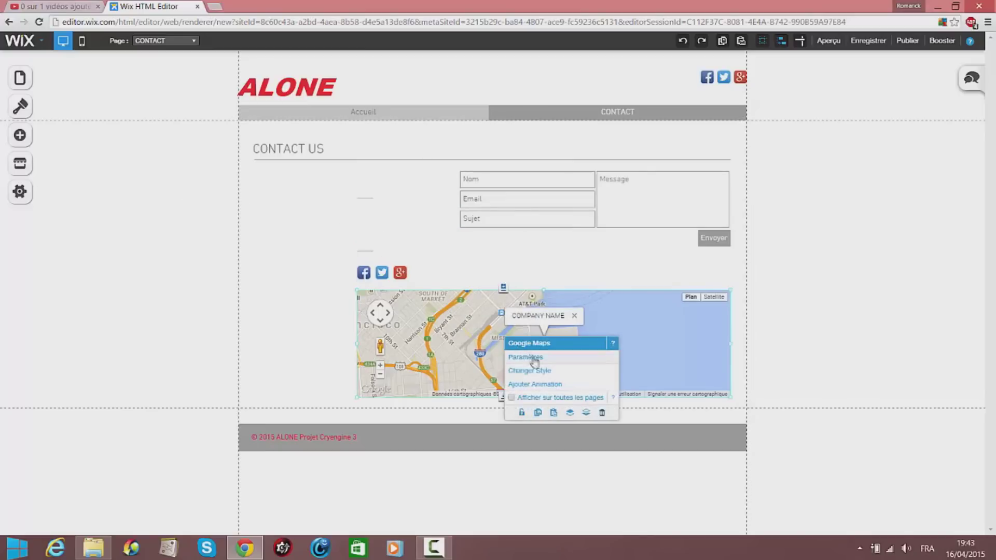
{"action": "left_click", "coordinate": [426, 334]}
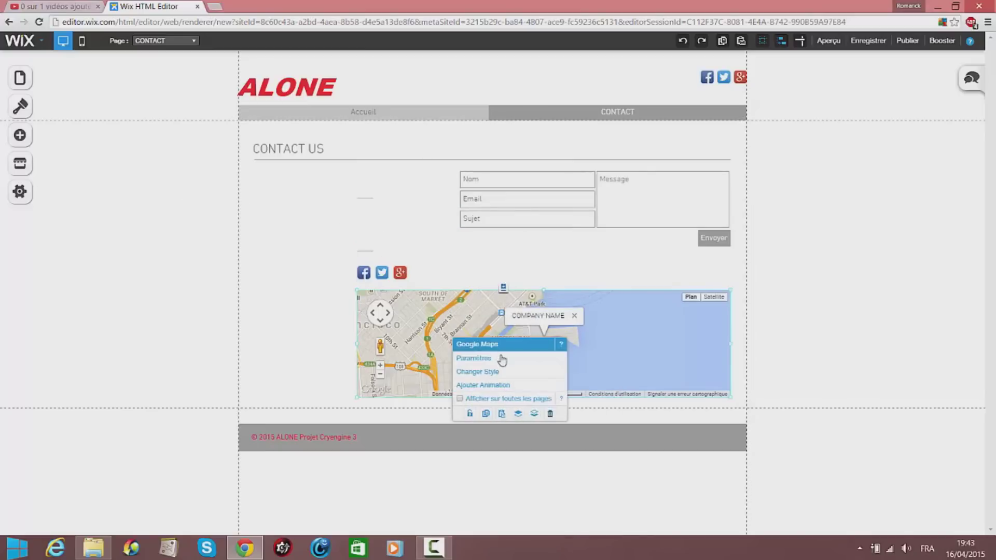
{"action": "left_click", "coordinate": [549, 413]}
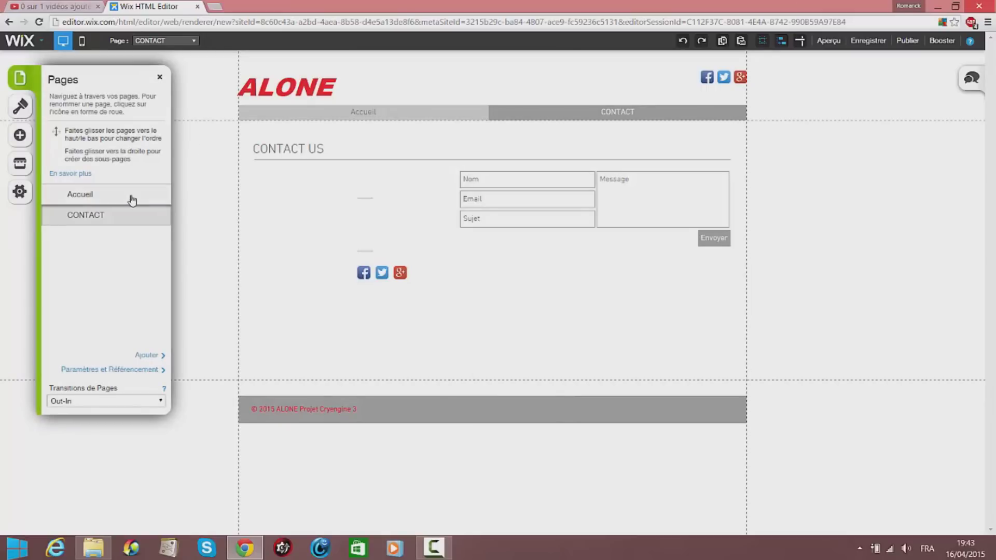
On the Accueil page, replace the placeholder title in the slide show's grey circle with "Cryengine 3 Projet ALONE"
{"action": "left_click", "coordinate": [132, 200]}
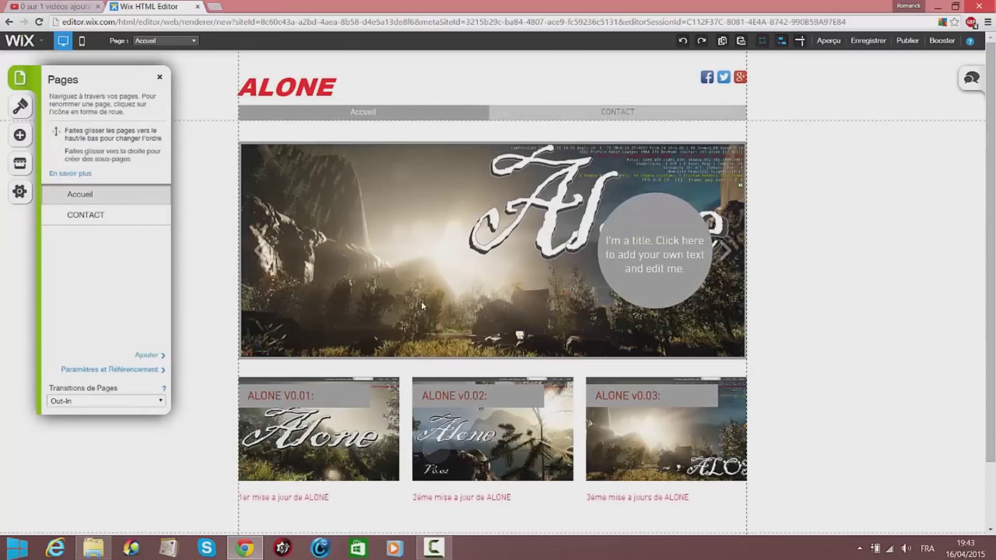
{"action": "left_click", "coordinate": [160, 80]}
{"action": "scroll", "coordinate": [624, 306], "scroll_direction": "down", "scroll_amount": 2}
{"action": "left_click", "coordinate": [673, 167]}
{"action": "left_click", "coordinate": [752, 185]}
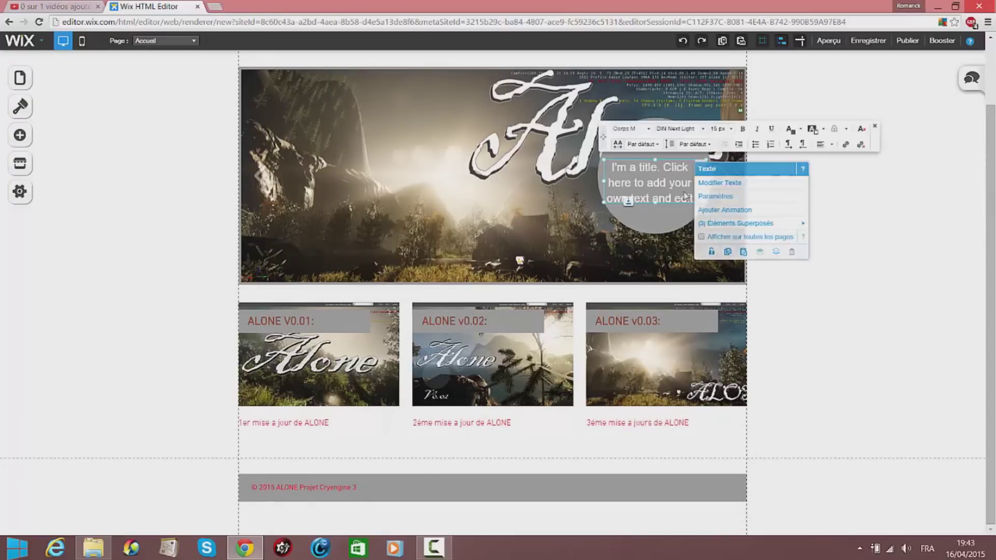
{"action": "key", "text": "ctrl+a"}
{"action": "key", "text": "BackSpace"}
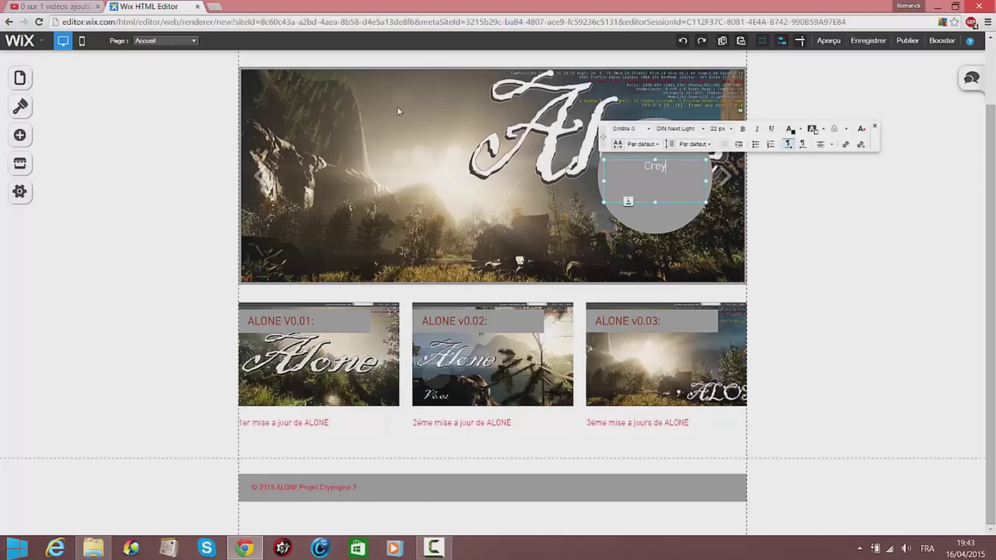
{"action": "type", "text": "Cryengine 3 Projet ALONE"}
Format the letters "Cryen" at the start of the circle's title as bold and red
{"action": "left_click_drag", "start_coordinate": [626, 166], "coordinate": [654, 166]}
{"action": "left_click", "coordinate": [742, 128]}
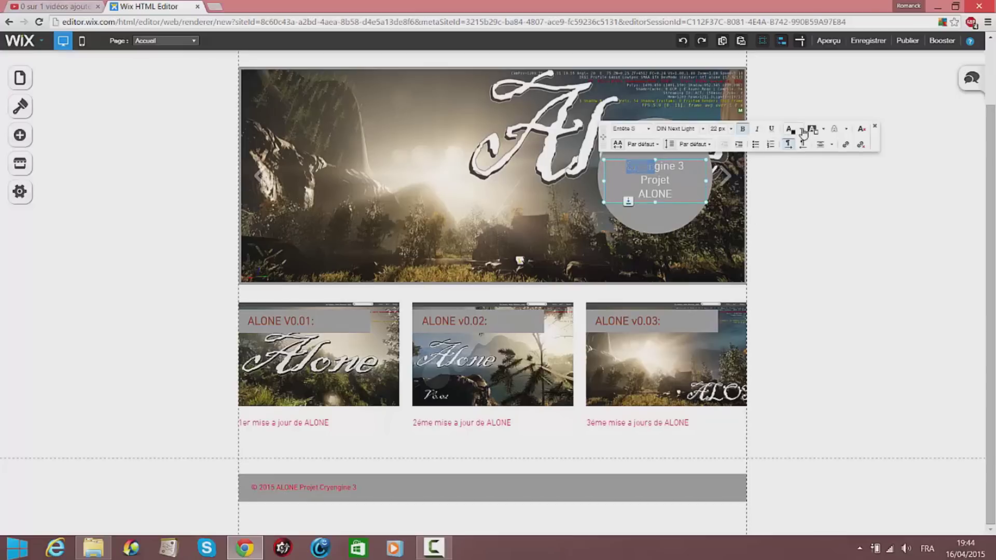
{"action": "left_click", "coordinate": [803, 131]}
{"action": "left_click", "coordinate": [841, 254]}
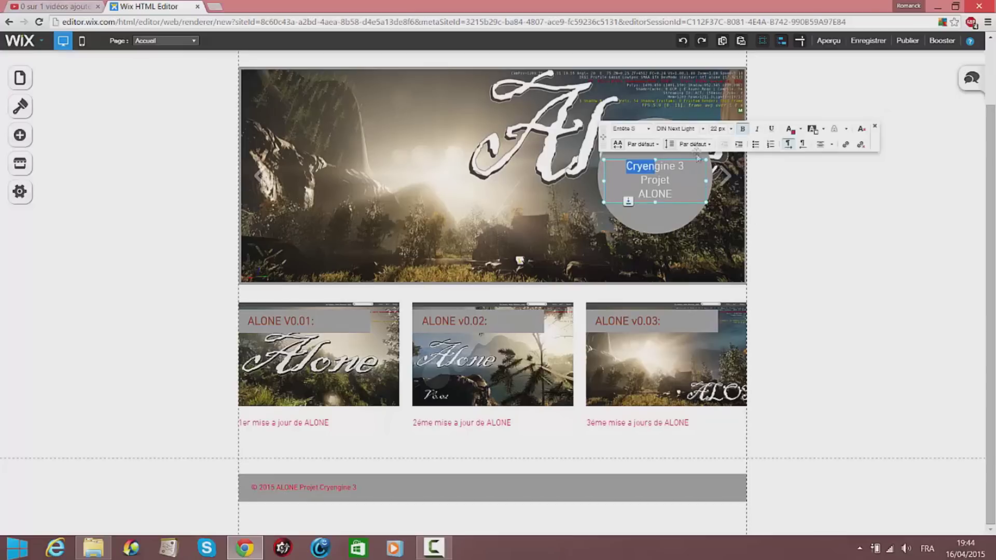
Set the middle letters "eng" of "Cryengine 3" in the circle's title to white
{"action": "triple_click", "coordinate": [688, 196]}
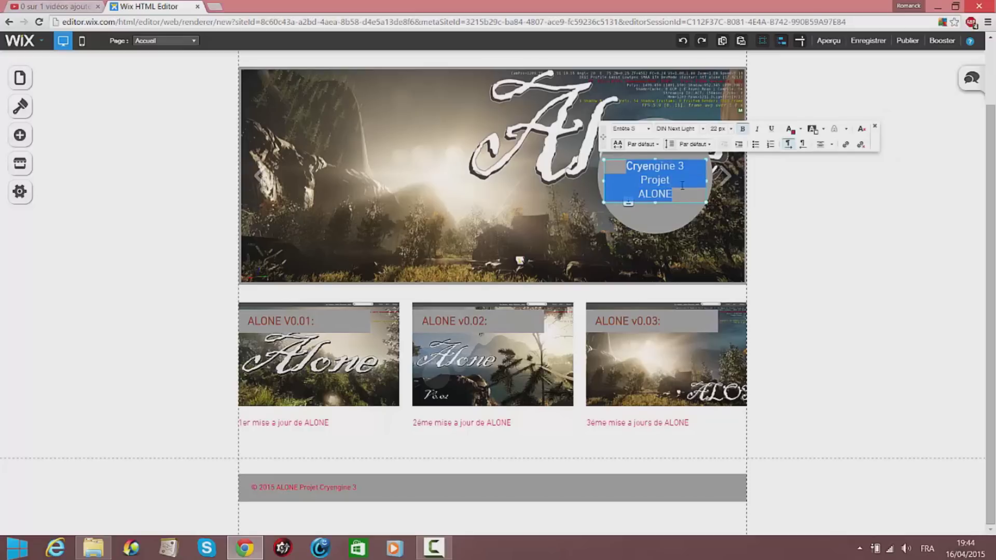
{"action": "left_click", "coordinate": [665, 173]}
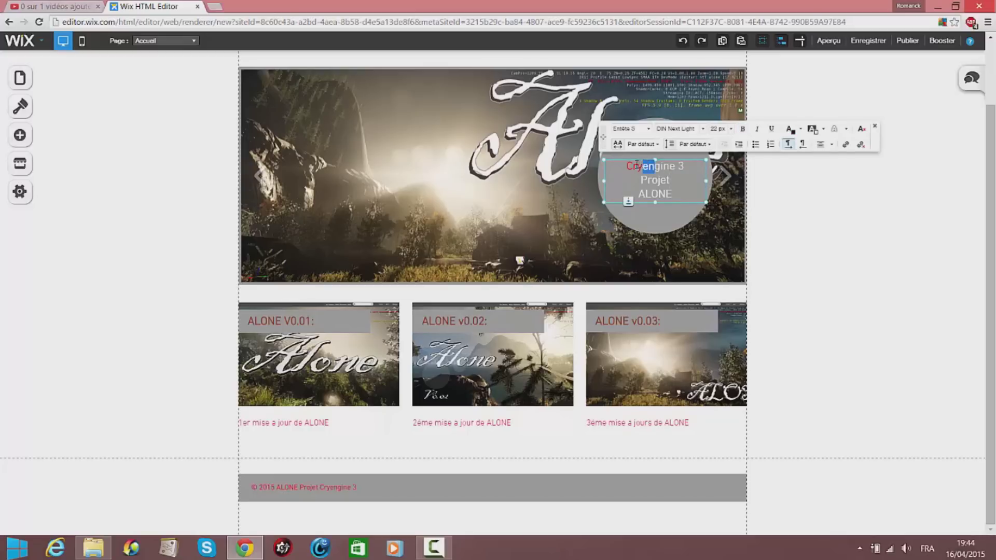
{"action": "left_click_drag", "start_coordinate": [652, 166], "coordinate": [668, 167]}
{"action": "left_click_drag", "start_coordinate": [660, 166], "coordinate": [642, 166]}
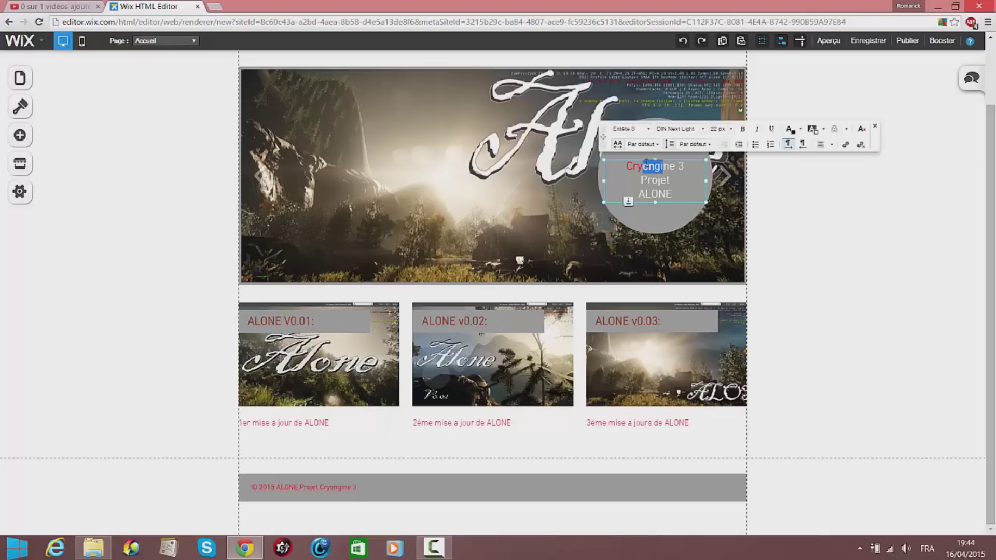
{"action": "left_click", "coordinate": [791, 130]}
{"action": "left_click", "coordinate": [807, 172]}
Colour the letters "Cry" blue and the ending "ine 3" red in the first line of the circle's title
{"action": "left_click_drag", "start_coordinate": [645, 166], "coordinate": [626, 167]}
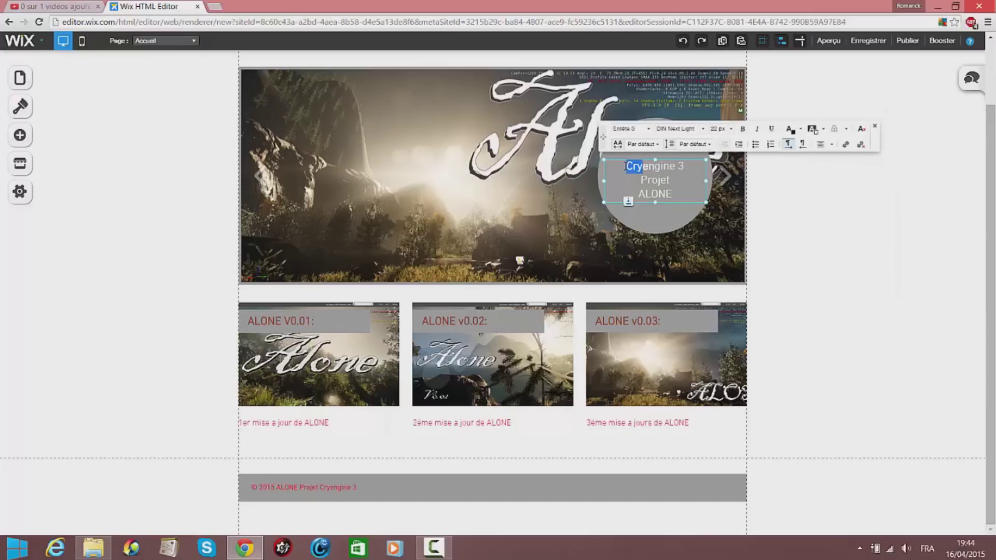
{"action": "left_click", "coordinate": [810, 130]}
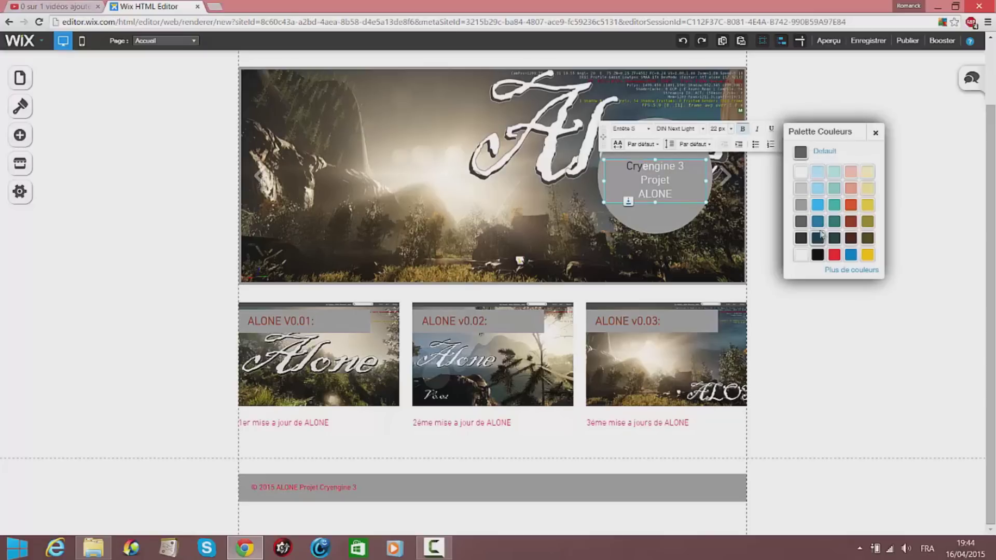
{"action": "left_click", "coordinate": [851, 255]}
{"action": "left_click_drag", "start_coordinate": [691, 166], "coordinate": [669, 166]}
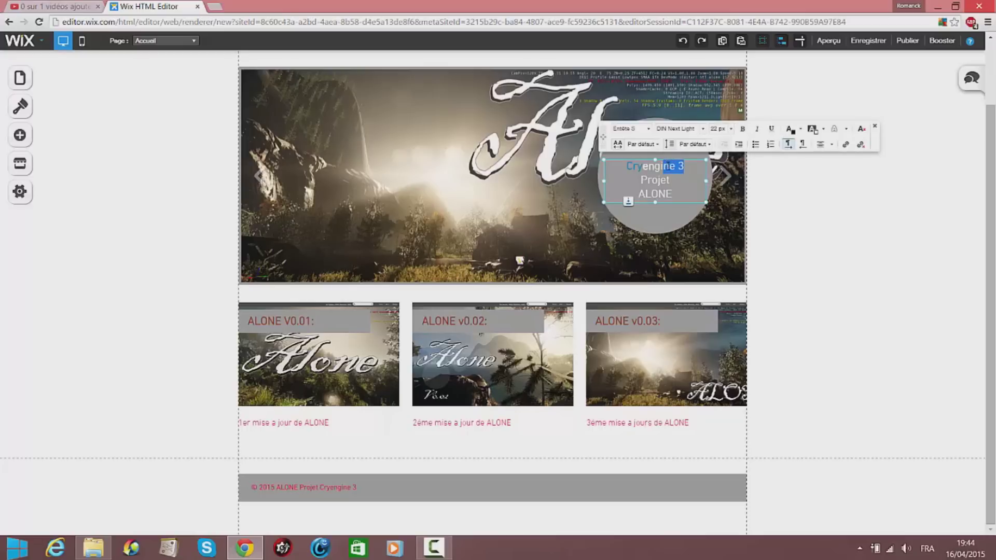
{"action": "left_click", "coordinate": [801, 134]}
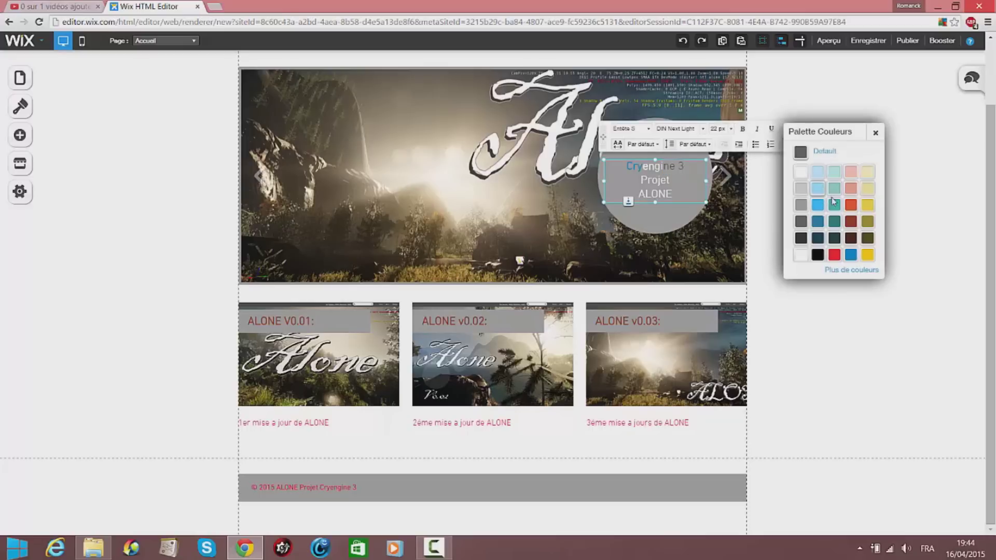
{"action": "left_click", "coordinate": [835, 256]}
{"action": "left_click", "coordinate": [684, 179]}
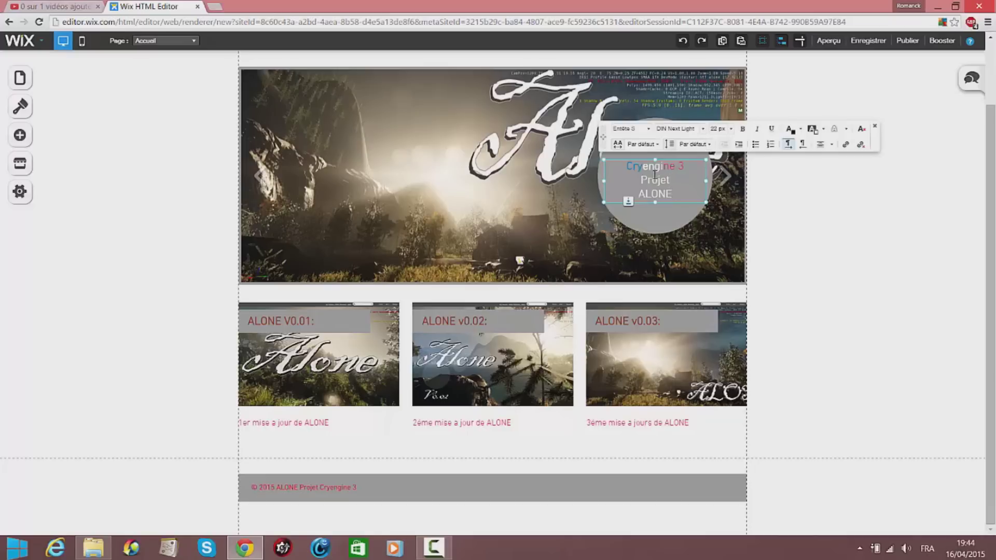
Colour the first two letters "Pr" of "Projet" blue and its last two letters "et" red
{"action": "left_click_drag", "start_coordinate": [652, 180], "coordinate": [640, 180]}
{"action": "left_click", "coordinate": [800, 130]}
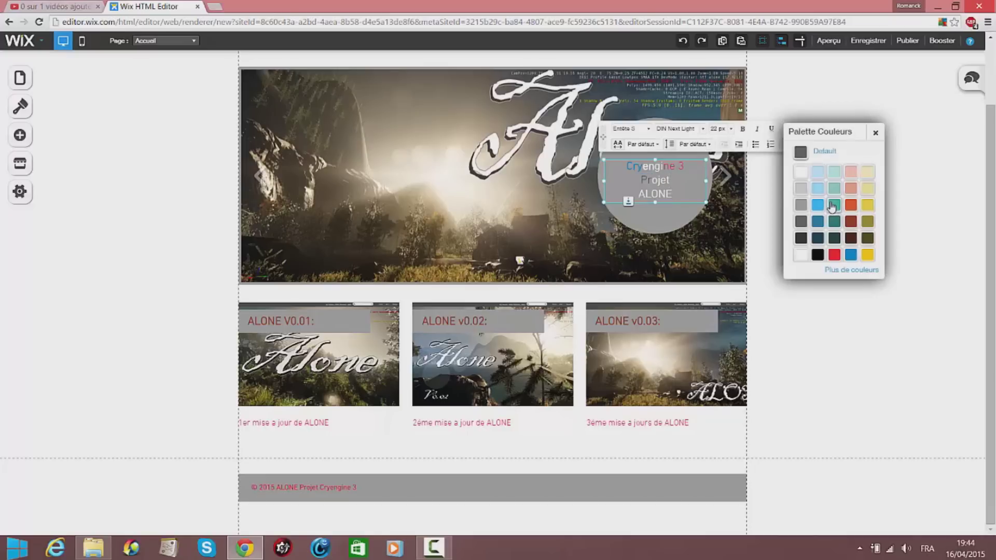
{"action": "left_click", "coordinate": [851, 255]}
{"action": "left_click", "coordinate": [680, 181]}
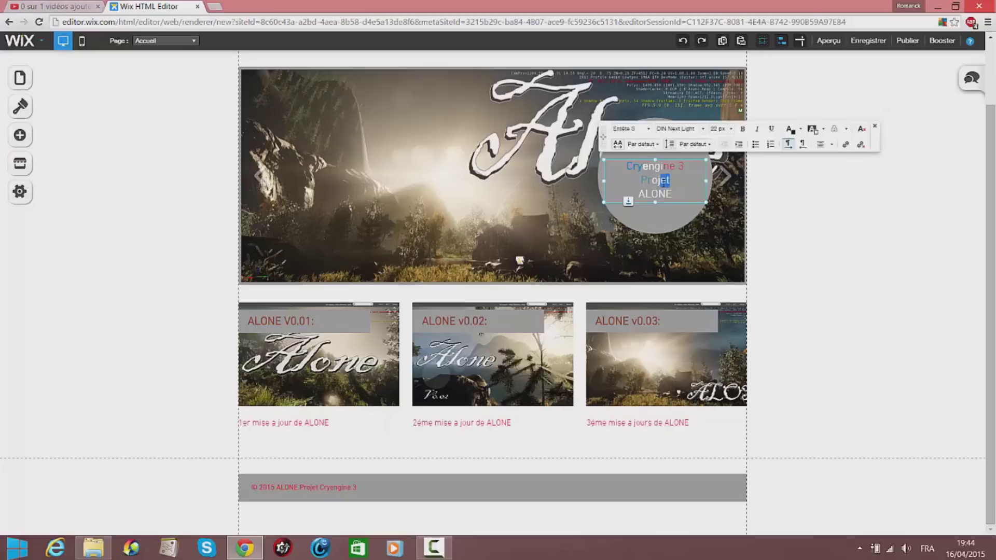
{"action": "left_click", "coordinate": [800, 130]}
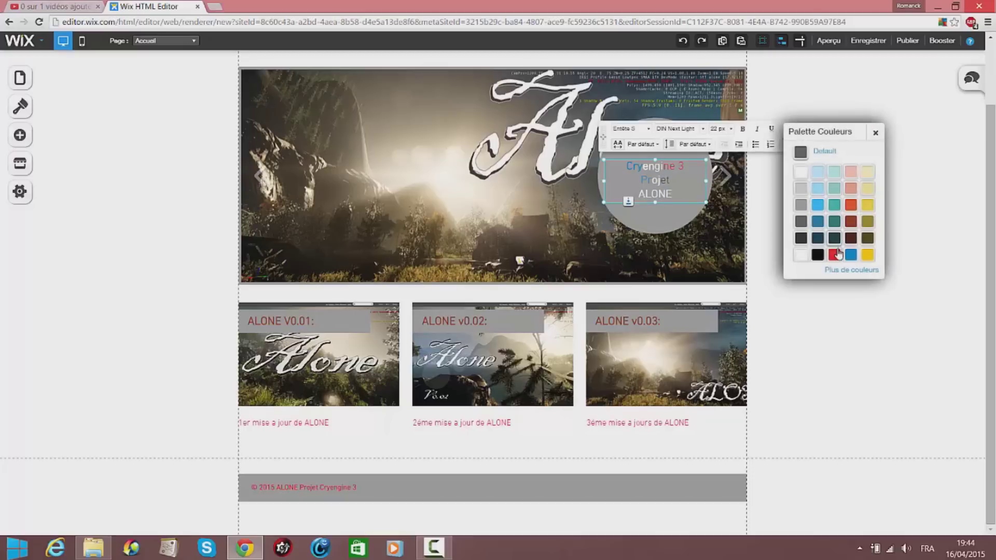
{"action": "left_click", "coordinate": [831, 252]}
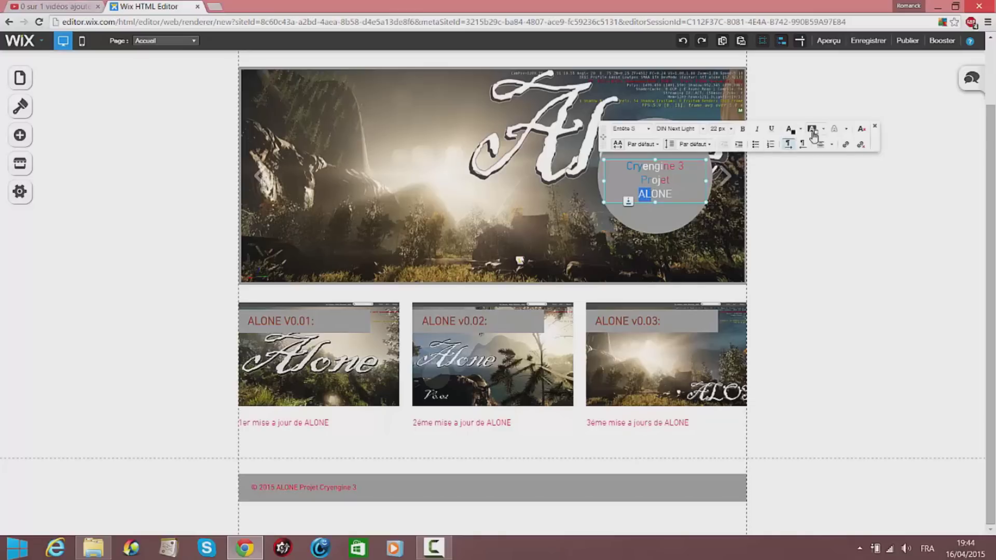
Colour the letters "AL" of "ALONE" blue in the last line of the circle's title
{"action": "left_click", "coordinate": [790, 130]}
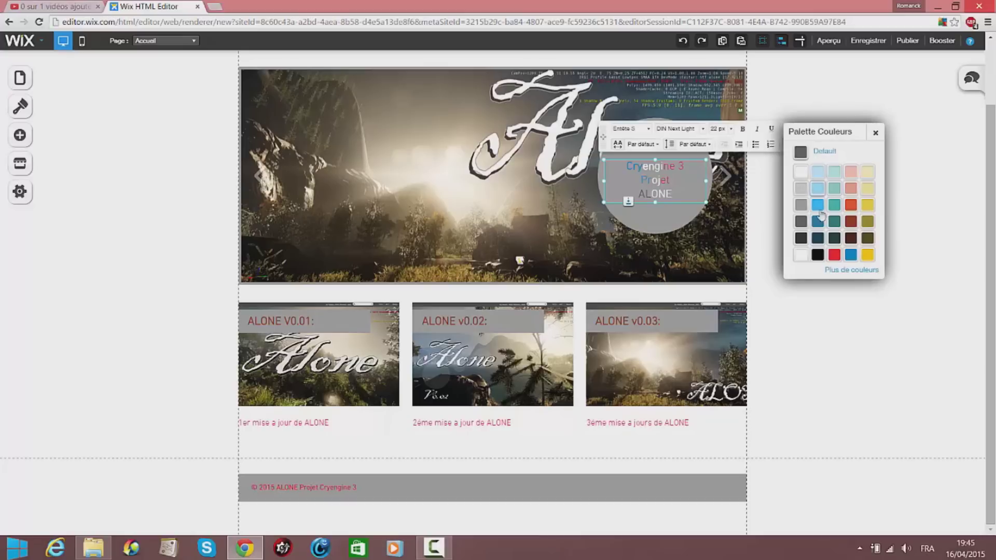
{"action": "left_click", "coordinate": [851, 254]}
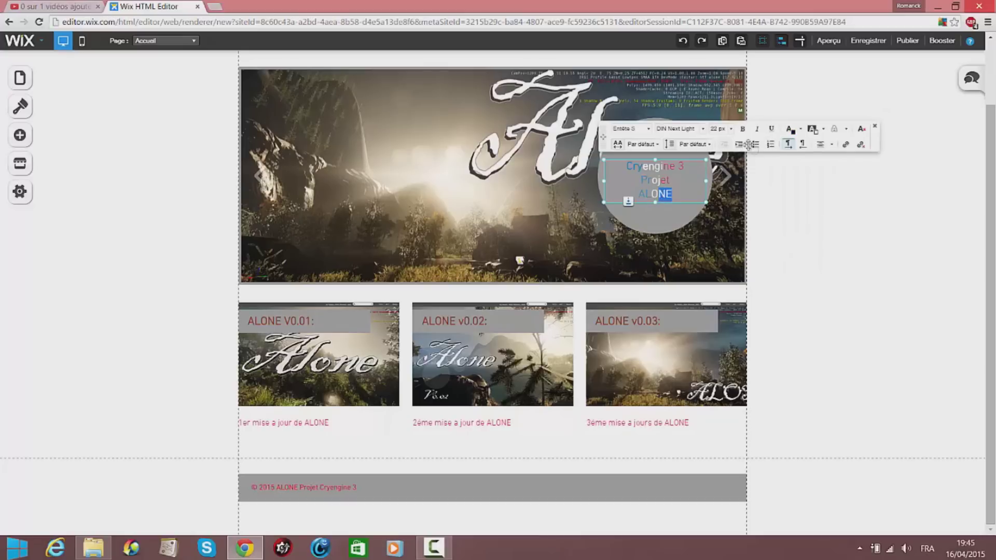
Color the letters "NE" at the end of "ALONE" in the circle's text red
{"action": "left_click", "coordinate": [790, 129]}
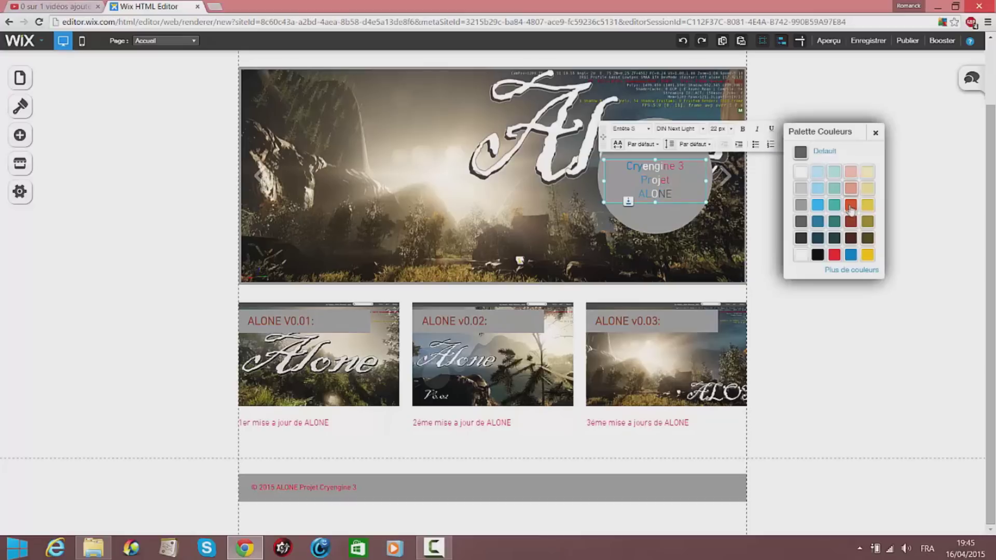
{"action": "left_click", "coordinate": [834, 254]}
{"action": "left_click", "coordinate": [830, 231]}
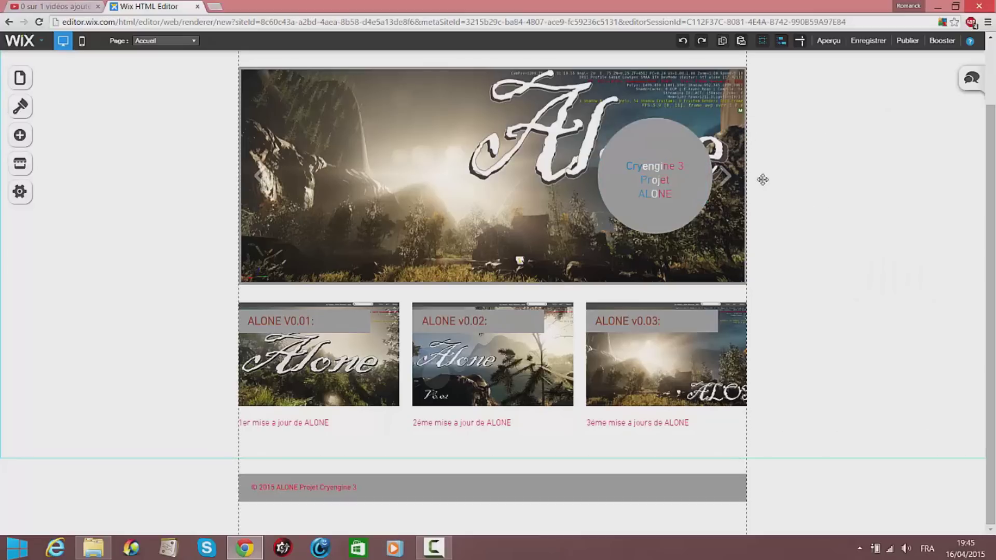
Set the font size of the whole "Cryengine 3 Projet ALONE" text in the circle to 30 px
{"action": "scroll", "coordinate": [762, 179], "scroll_direction": "up", "scroll_amount": 1}
{"action": "left_click", "coordinate": [671, 240]}
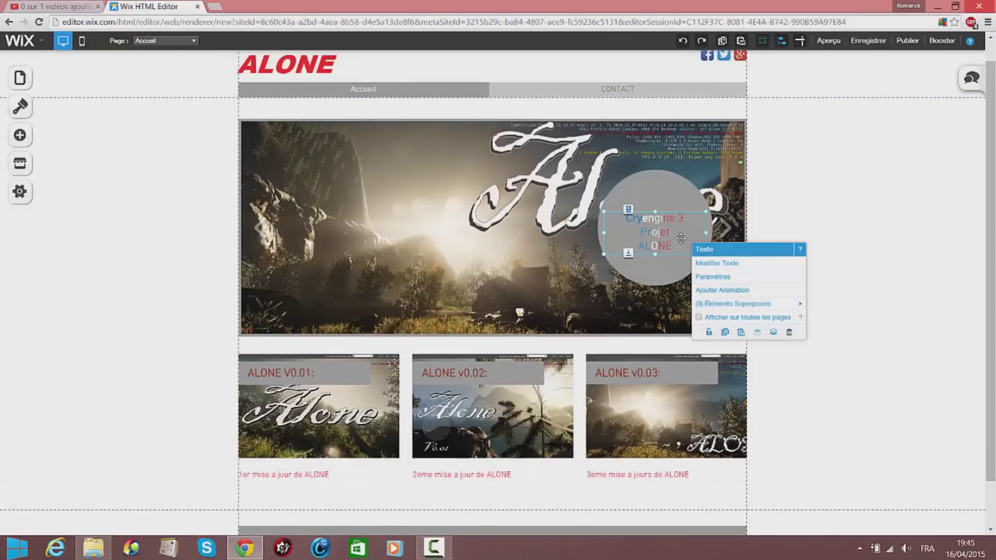
{"action": "left_click", "coordinate": [710, 259]}
{"action": "left_click_drag", "start_coordinate": [678, 246], "coordinate": [623, 218]}
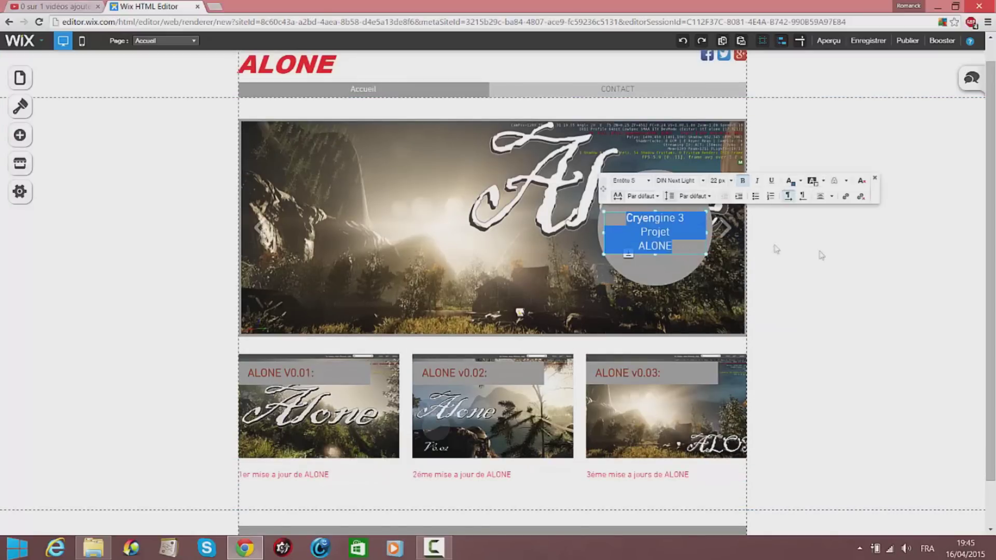
{"action": "left_click", "coordinate": [767, 213]}
{"action": "right_click", "coordinate": [673, 236]}
{"action": "left_click", "coordinate": [677, 245]}
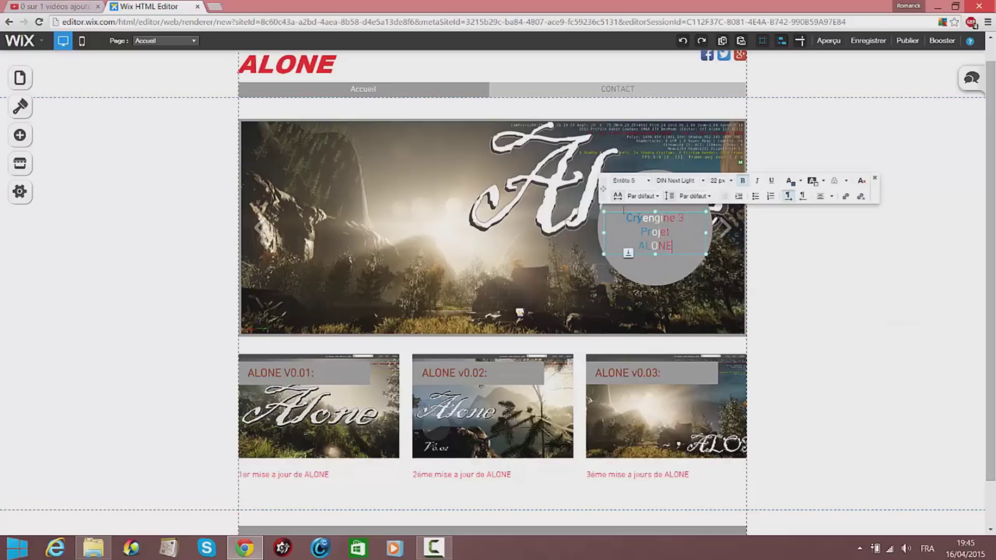
{"action": "key", "text": "ctrl+a"}
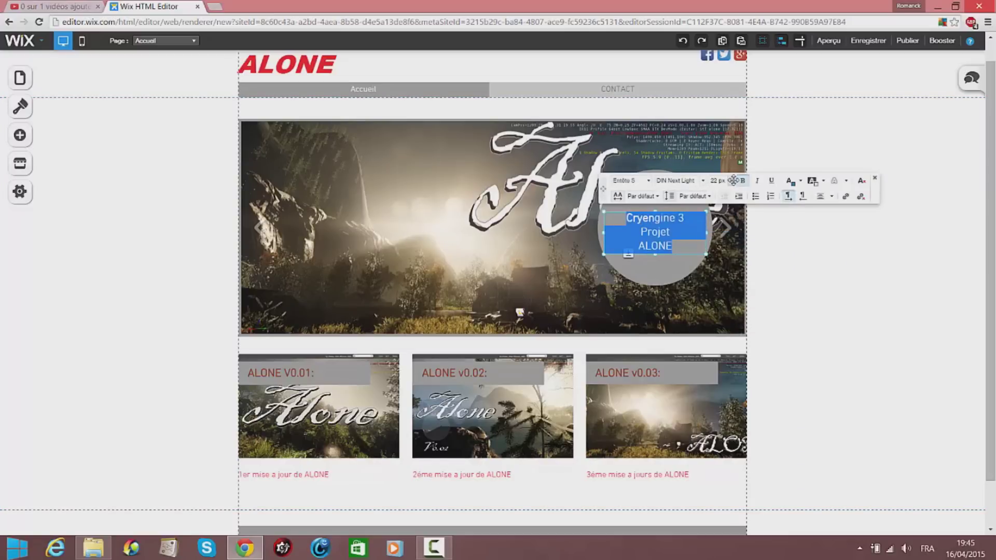
{"action": "left_click", "coordinate": [732, 180]}
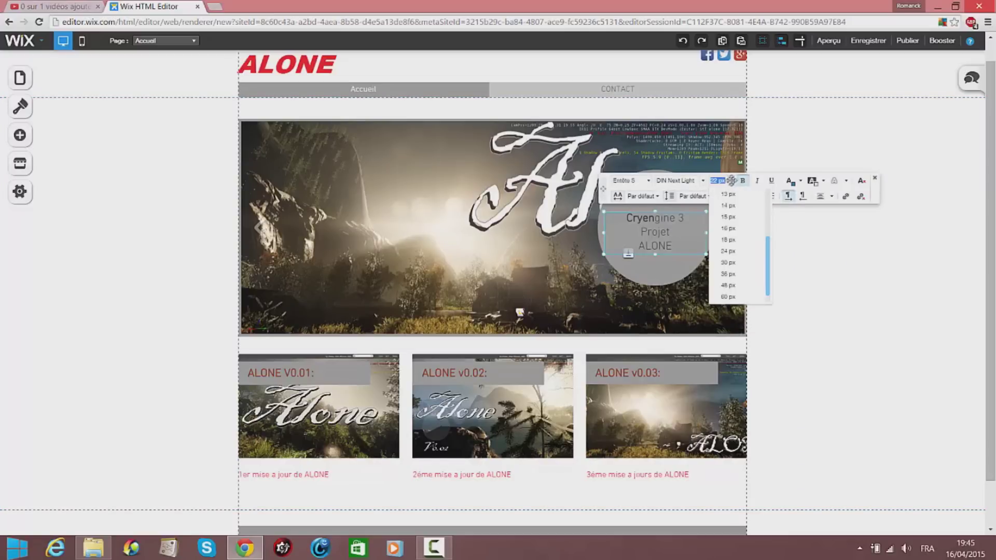
{"action": "left_click", "coordinate": [733, 263]}
{"action": "left_click", "coordinate": [704, 255]}
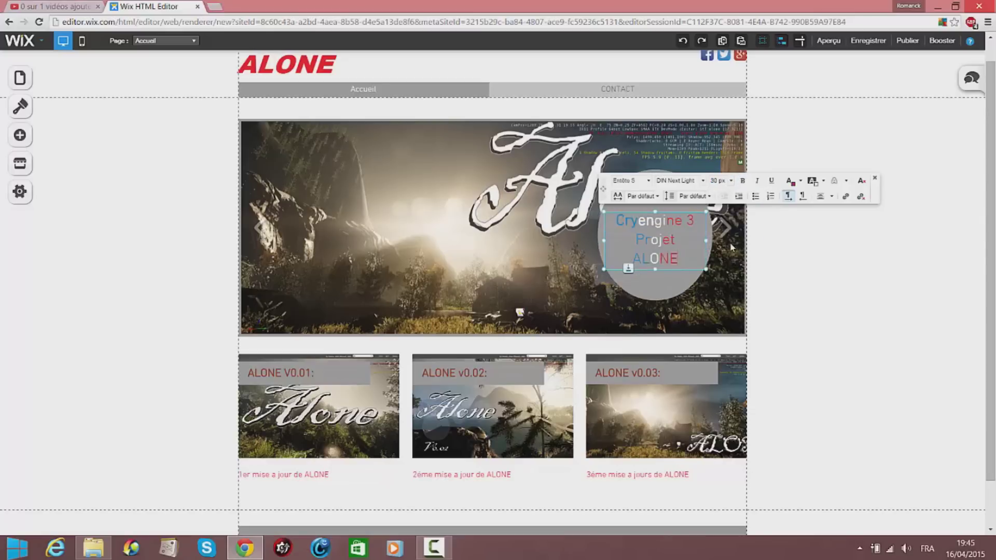
Change the font of the whole "Cryengine 3 Projet ALONE" text to Anton
{"action": "left_click_drag", "start_coordinate": [633, 237], "coordinate": [634, 199]}
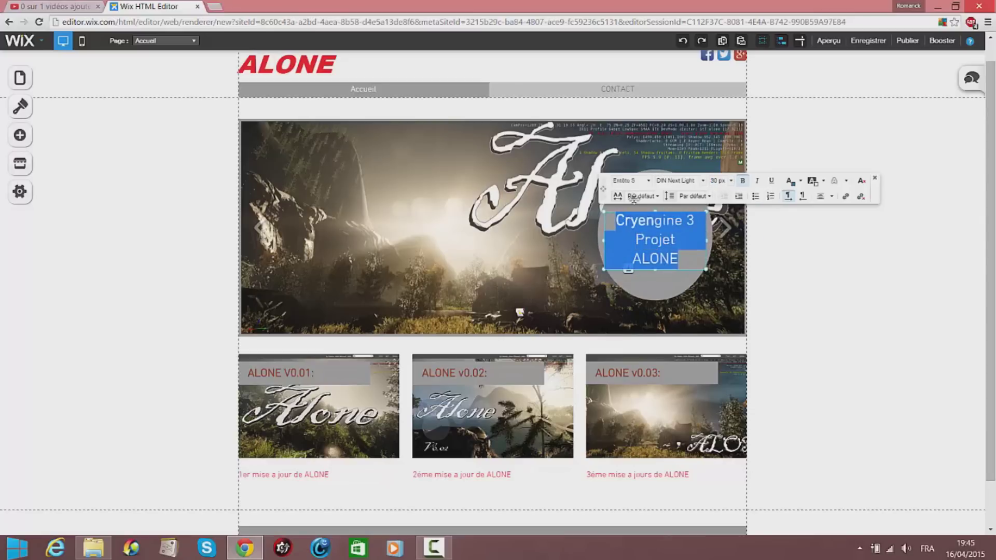
{"action": "left_click", "coordinate": [701, 181]}
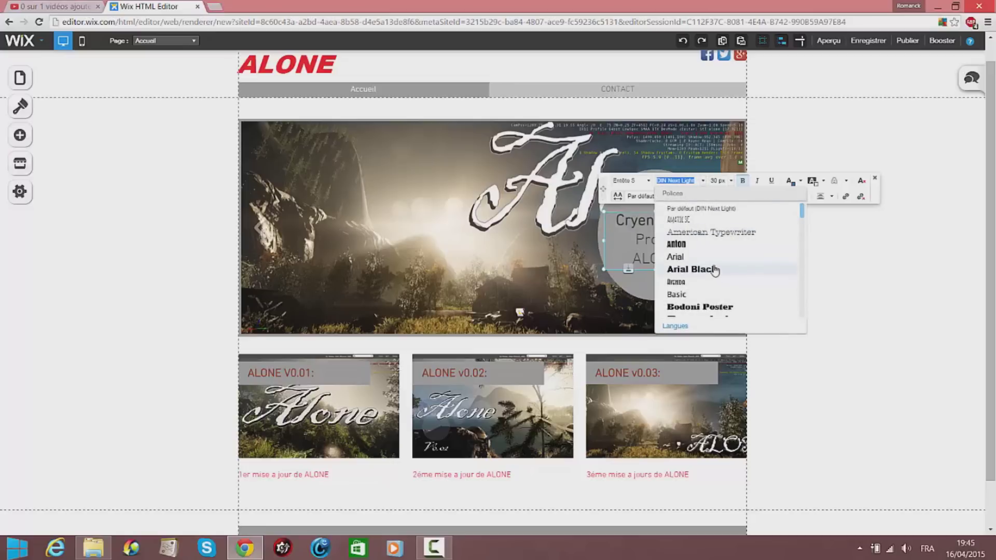
{"action": "left_click", "coordinate": [701, 245]}
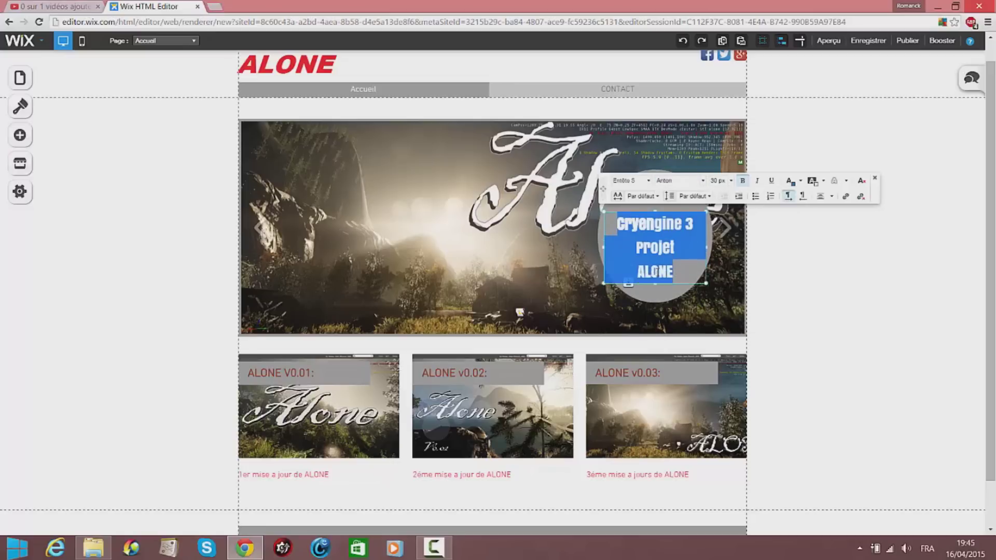
{"action": "left_click", "coordinate": [829, 253]}
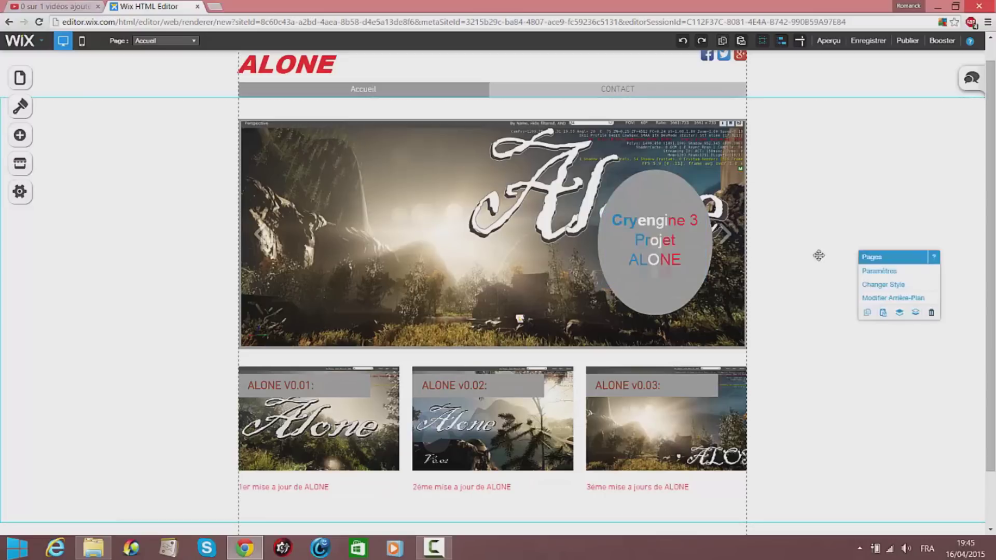
Widen the grey ellipse behind the text to about 280 px so it forms a round circle
{"action": "left_click", "coordinate": [686, 239]}
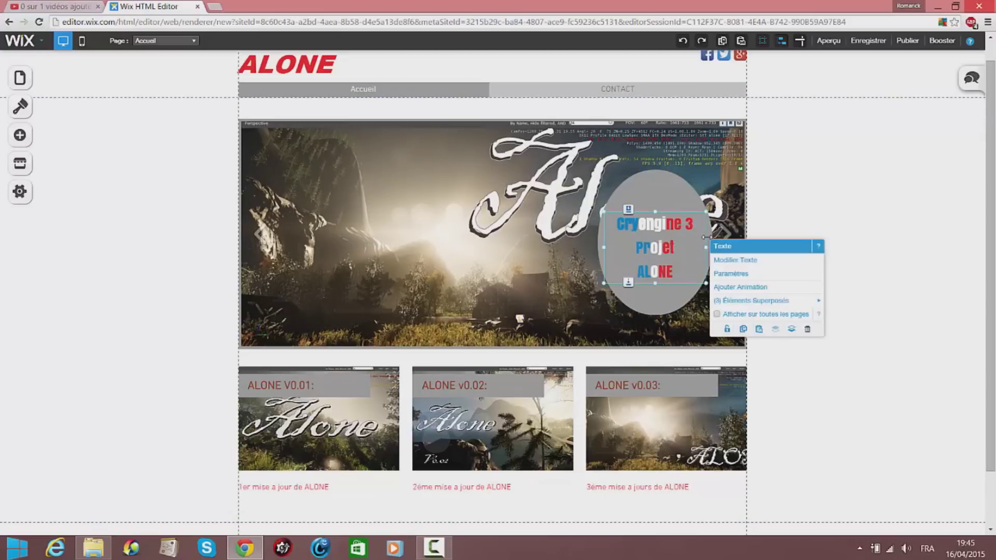
{"action": "left_click", "coordinate": [708, 238]}
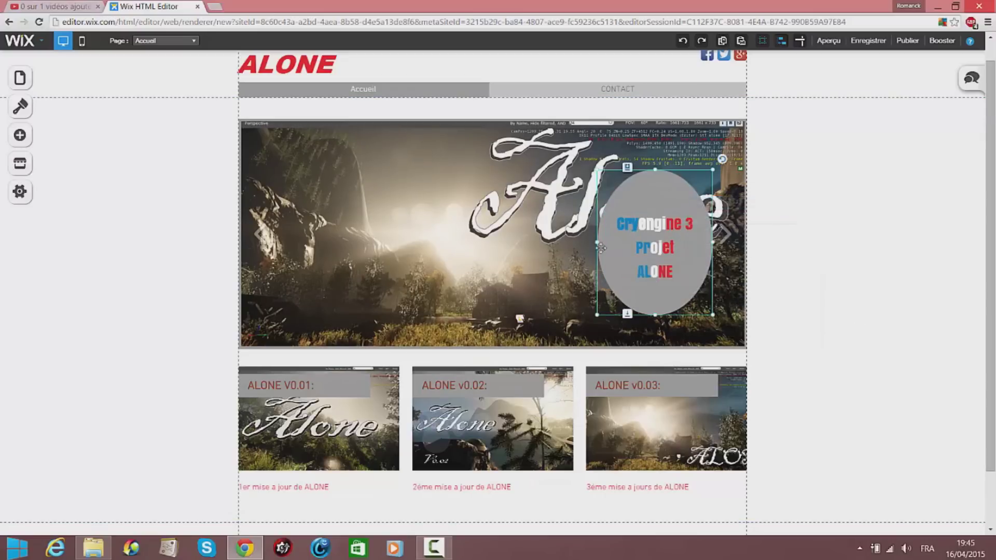
{"action": "left_click_drag", "start_coordinate": [711, 241], "coordinate": [744, 246]}
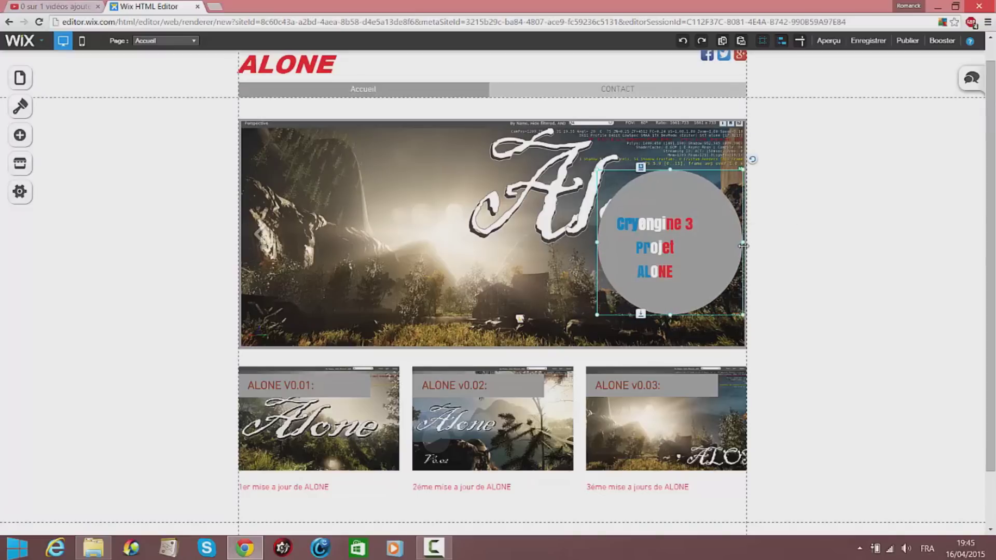
Move the "Cryengine 3 Projet ALONE" text to the horizontal center of the widened circle
{"action": "right_click", "coordinate": [645, 236]}
{"action": "left_click_drag", "start_coordinate": [646, 236], "coordinate": [685, 236]}
{"action": "right_click", "coordinate": [804, 220]}
{"action": "right_click", "coordinate": [684, 237]}
{"action": "right_click", "coordinate": [818, 238]}
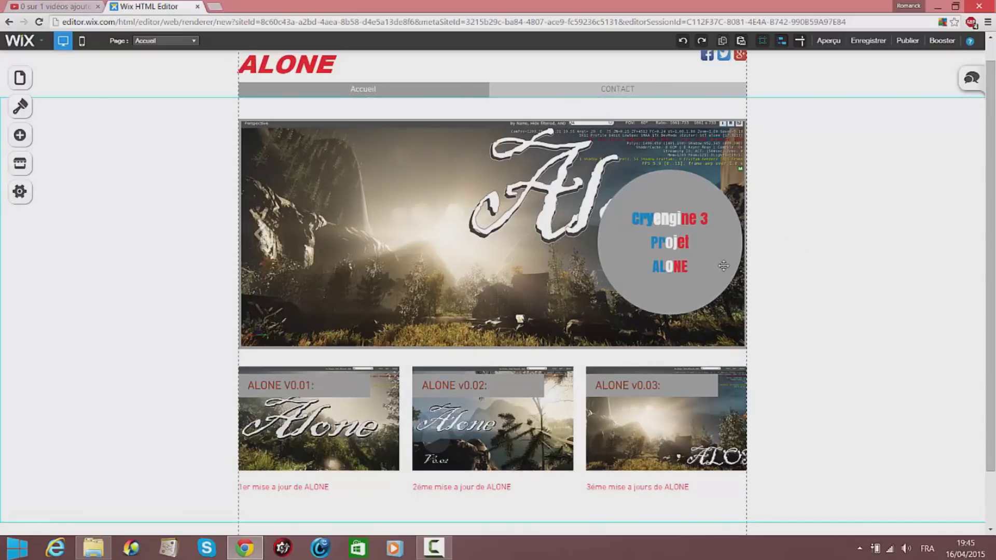
Add a Fondu animation to the grey circle and preview it on the page
{"action": "right_click", "coordinate": [620, 269]}
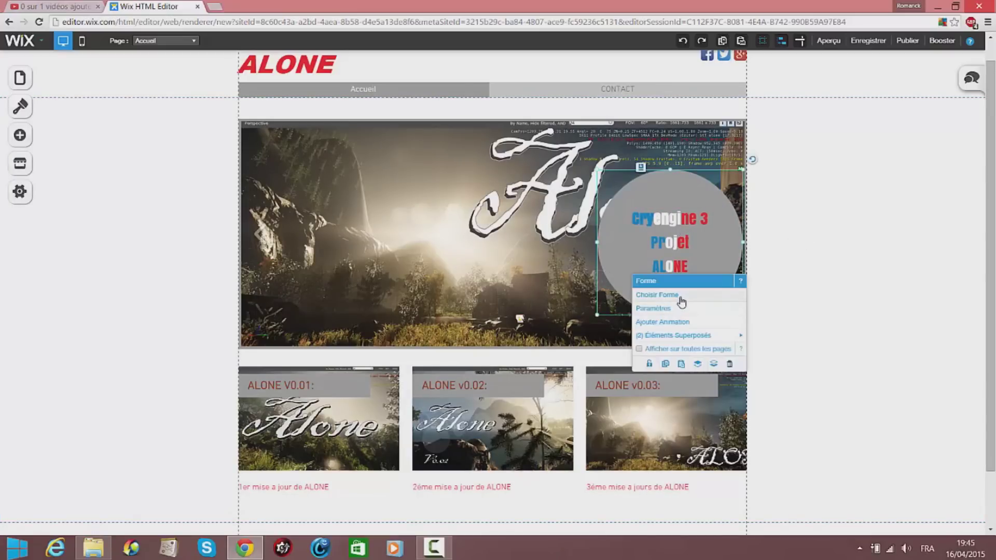
{"action": "left_click", "coordinate": [682, 310]}
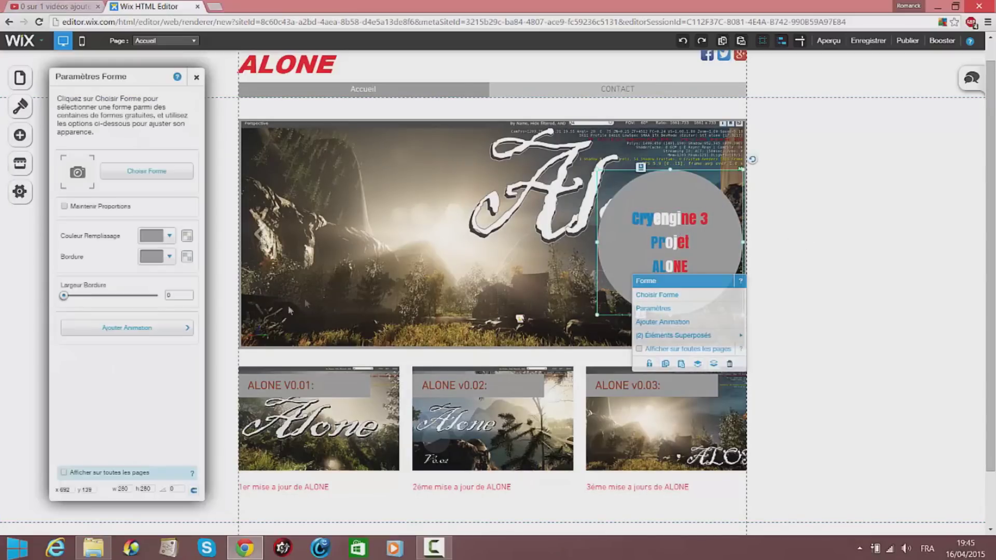
{"action": "left_click_drag", "start_coordinate": [120, 296], "coordinate": [45, 291]}
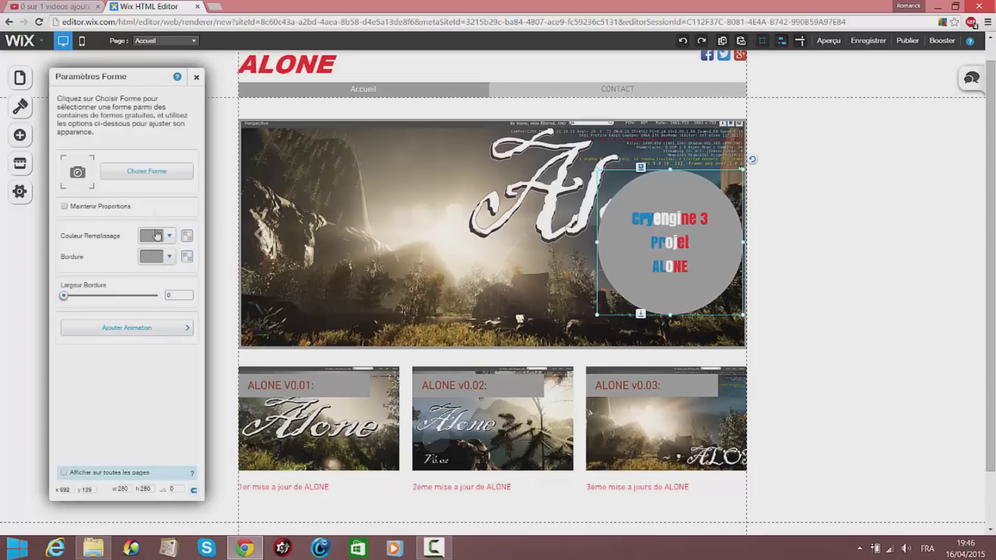
{"action": "left_click", "coordinate": [166, 332]}
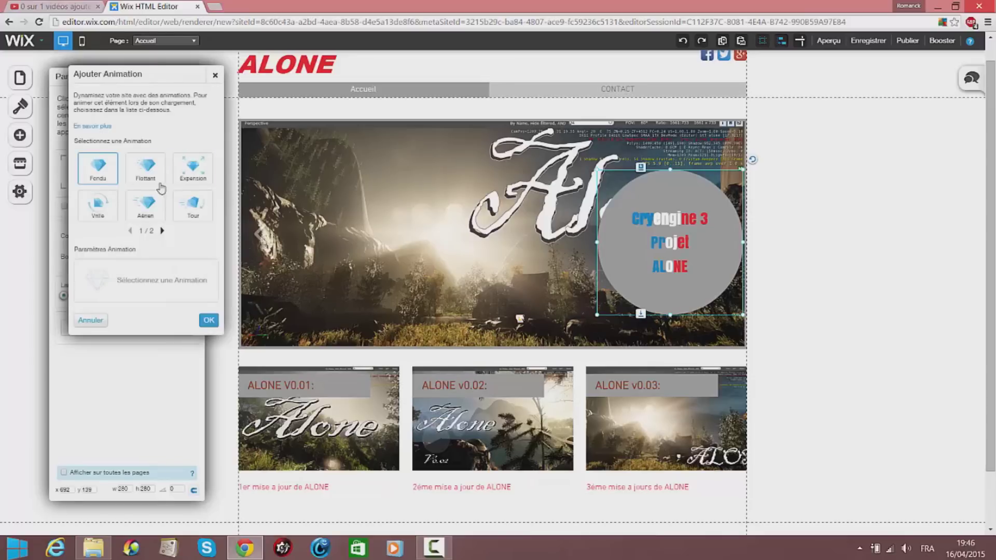
{"action": "left_click", "coordinate": [108, 171]}
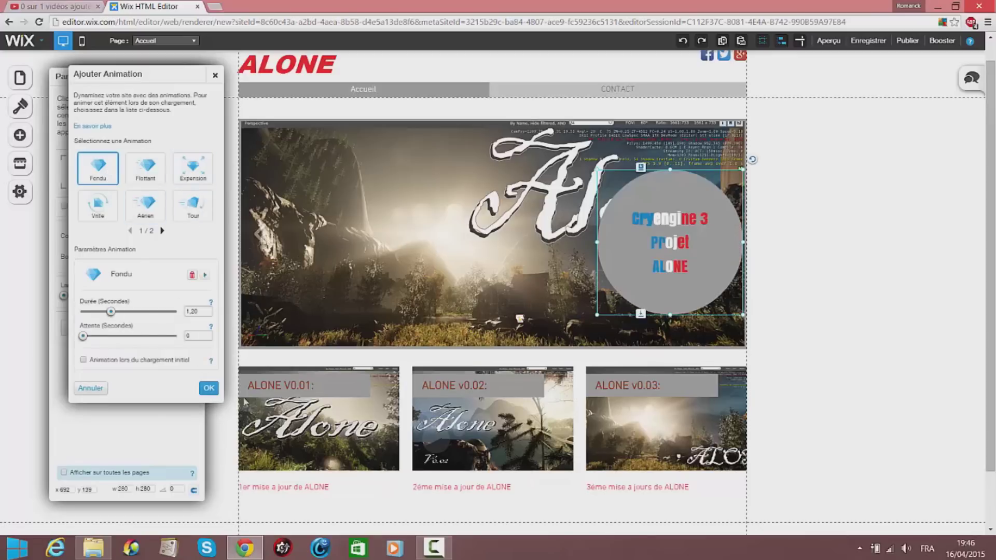
{"action": "left_click", "coordinate": [210, 388]}
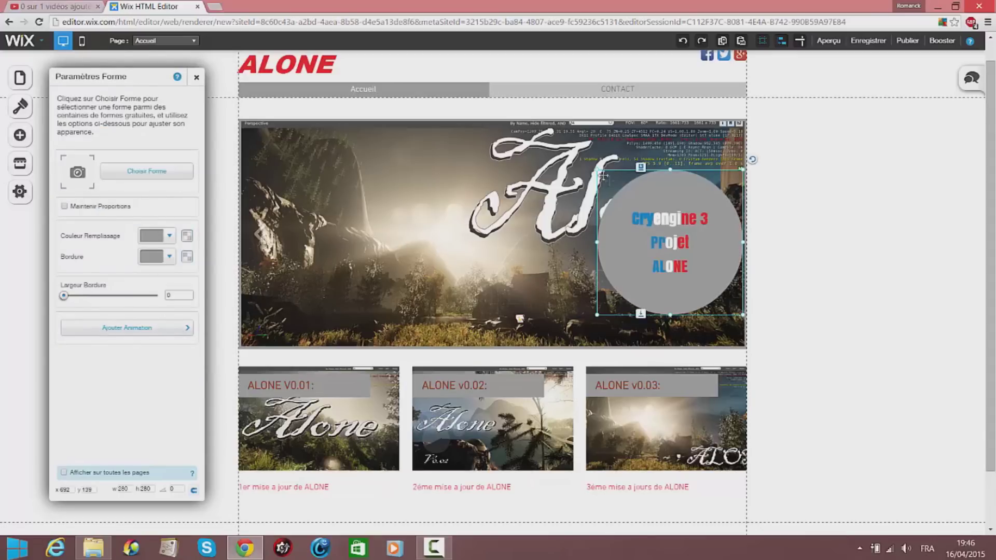
{"action": "left_click", "coordinate": [828, 41]}
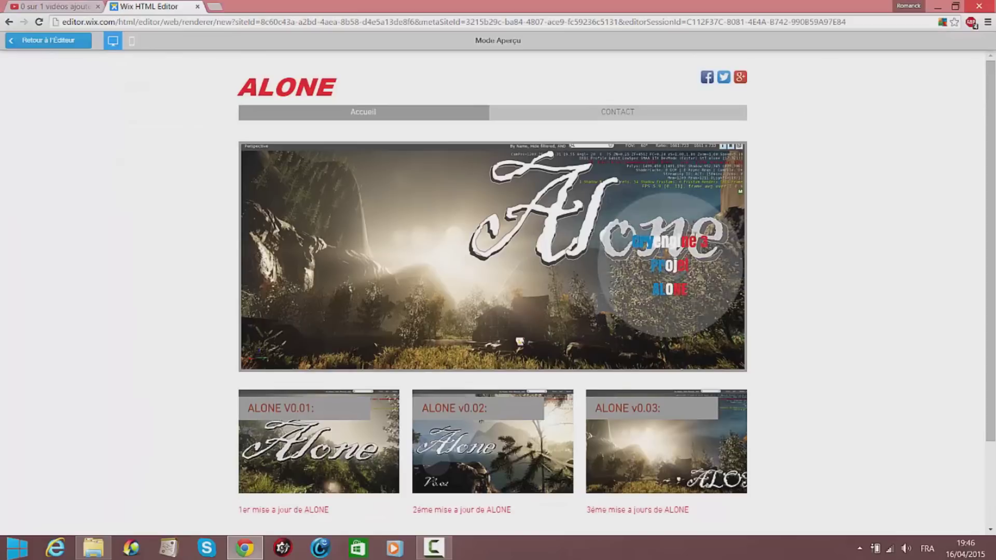
{"action": "left_click", "coordinate": [58, 43]}
Set the banner slideshow's image scaling to Recadrer and change its gallery type to Diaporama 3D
{"action": "left_click", "coordinate": [532, 224]}
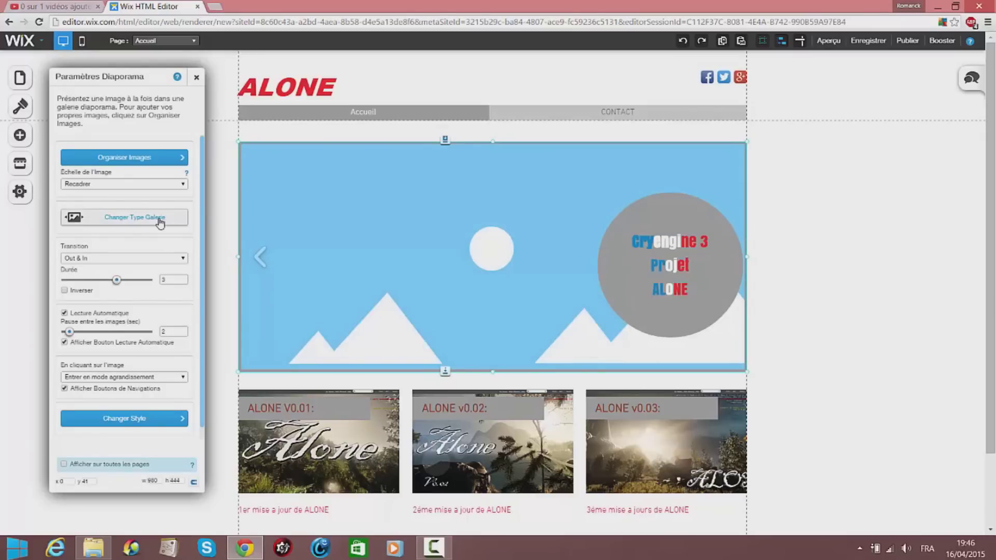
{"action": "left_click", "coordinate": [154, 185]}
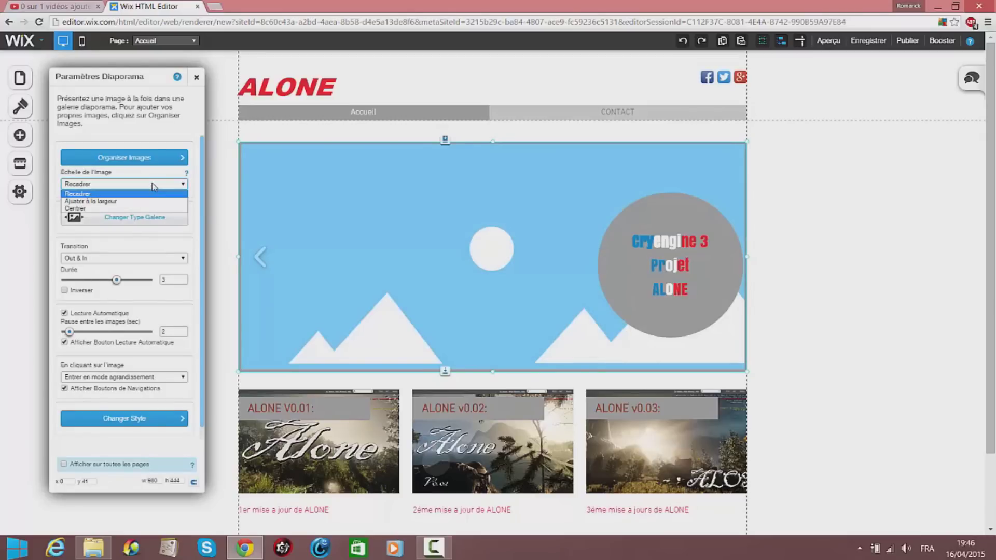
{"action": "left_click", "coordinate": [124, 209]}
{"action": "left_click", "coordinate": [117, 186]}
{"action": "left_click", "coordinate": [119, 193]}
{"action": "left_click", "coordinate": [135, 217]}
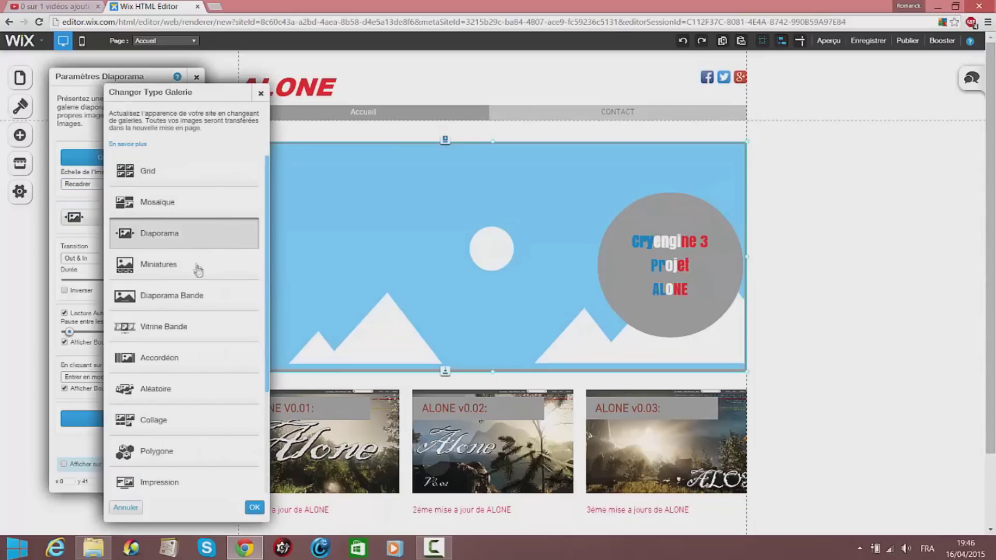
{"action": "scroll", "coordinate": [212, 405], "scroll_direction": "down", "scroll_amount": 5}
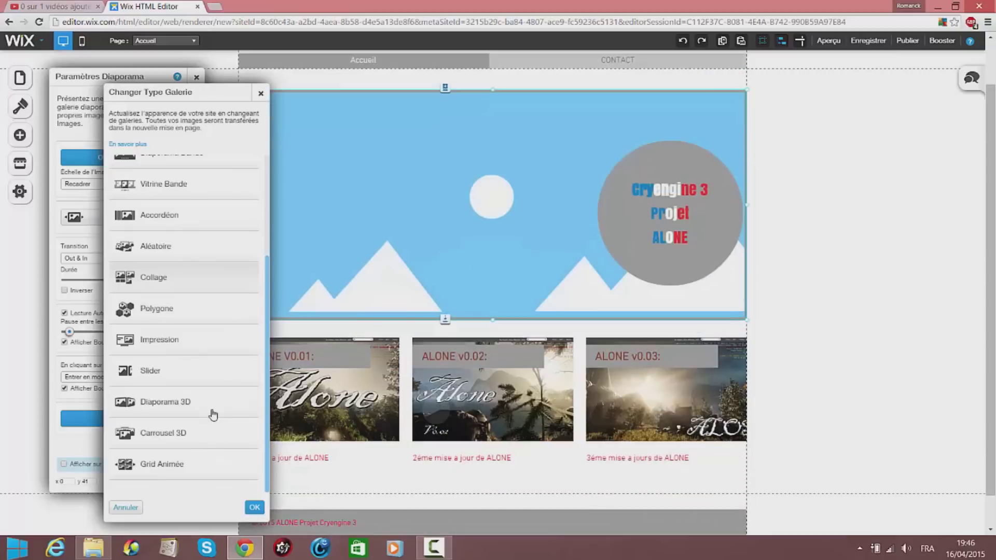
{"action": "left_click", "coordinate": [216, 406]}
{"action": "left_click", "coordinate": [254, 507]}
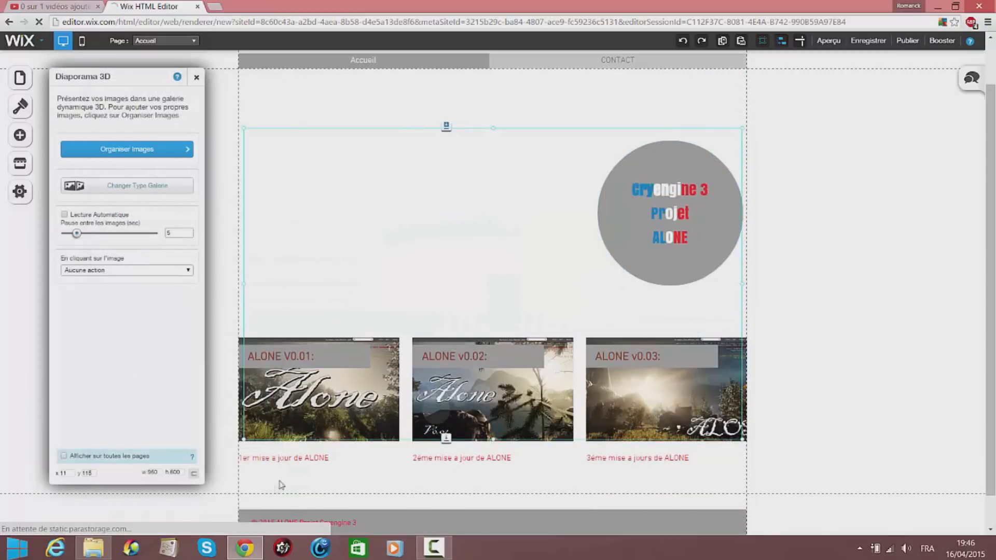
Delete the two blue placeholder images from the 3D slideshow gallery
{"action": "left_click", "coordinate": [169, 153]}
{"action": "left_click", "coordinate": [200, 176]}
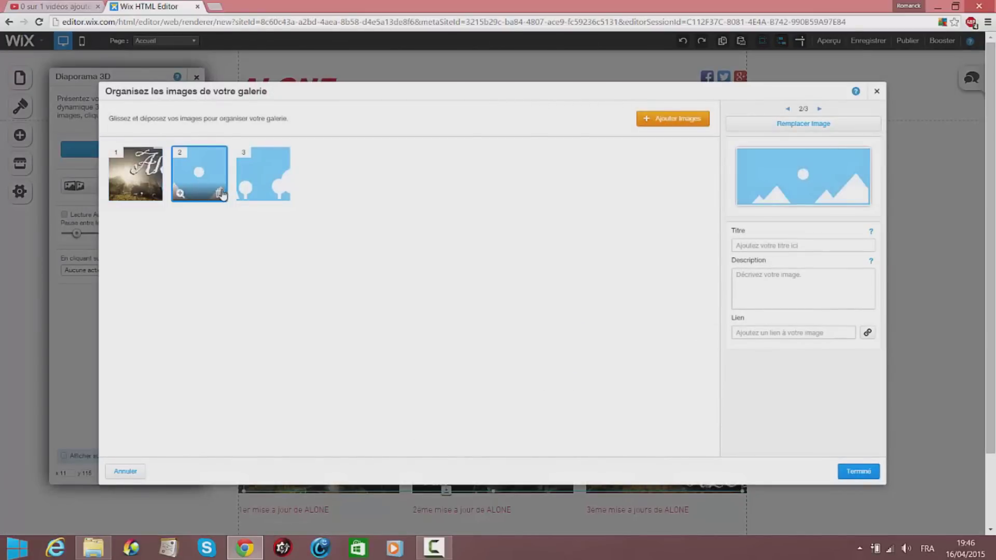
{"action": "left_click", "coordinate": [218, 195]}
{"action": "left_click", "coordinate": [217, 199]}
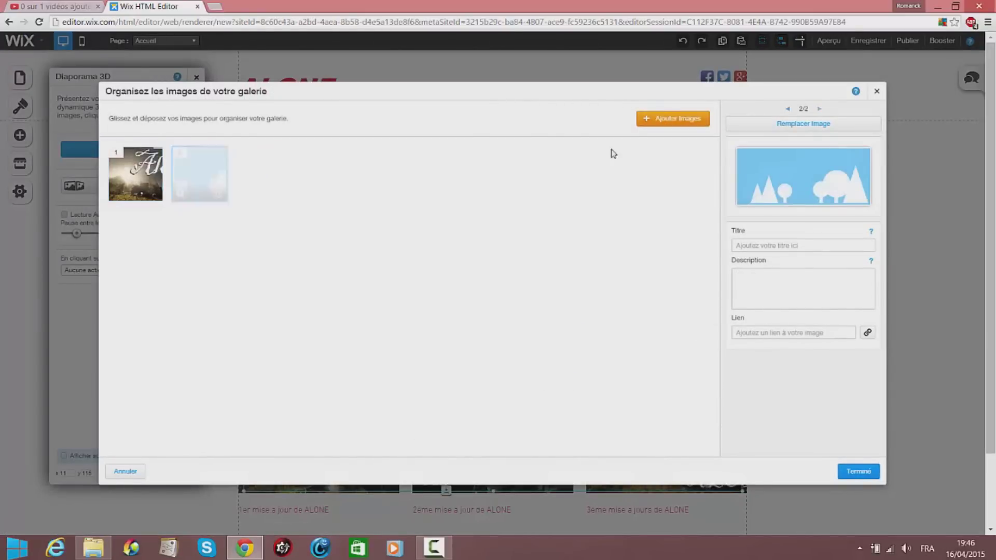
Upload the image 2015-04-16_00h52_59.png from the Préservation automatique Corel folder to the site's media library
{"action": "left_click", "coordinate": [683, 127]}
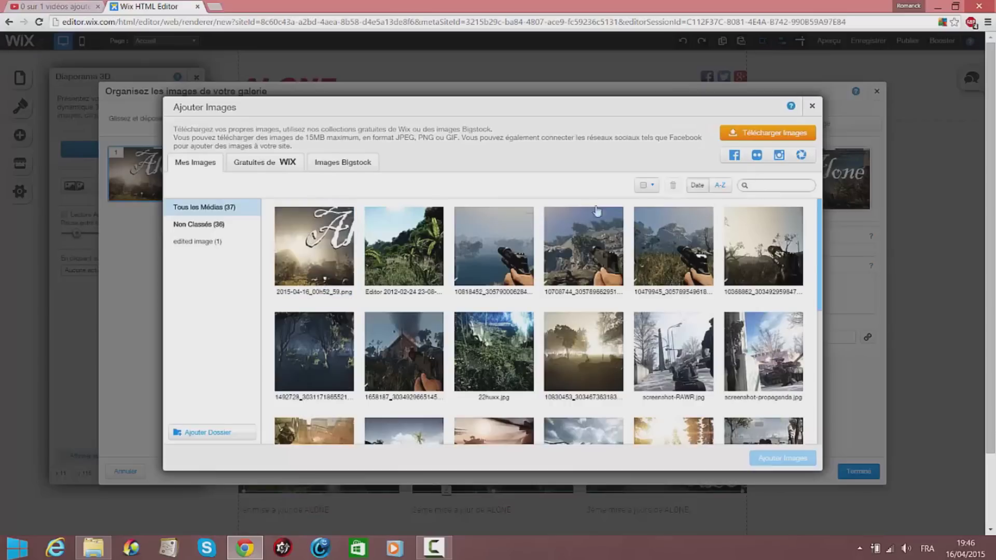
{"action": "scroll", "coordinate": [495, 303], "scroll_direction": "down", "scroll_amount": 8}
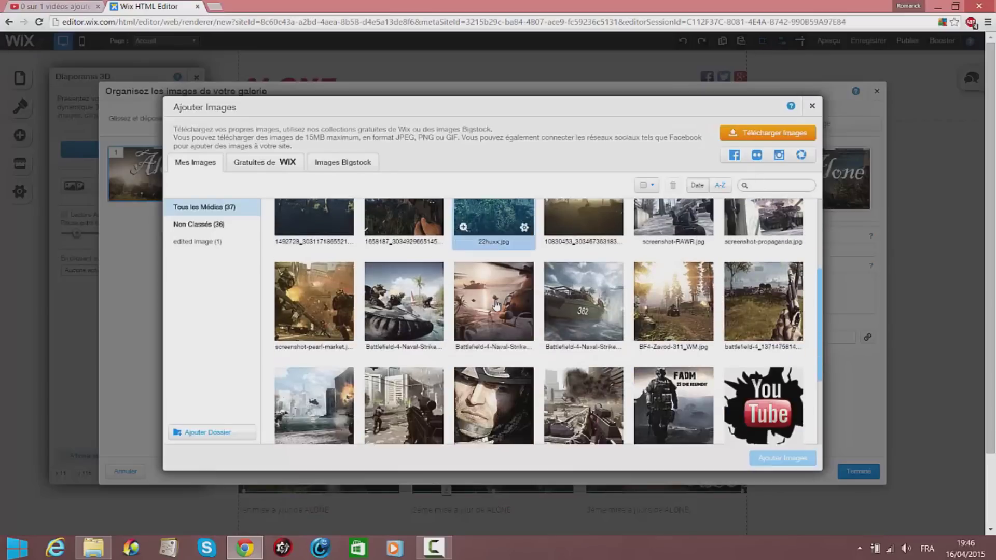
{"action": "scroll", "coordinate": [497, 306], "scroll_direction": "up", "scroll_amount": 2}
{"action": "left_click", "coordinate": [778, 132]}
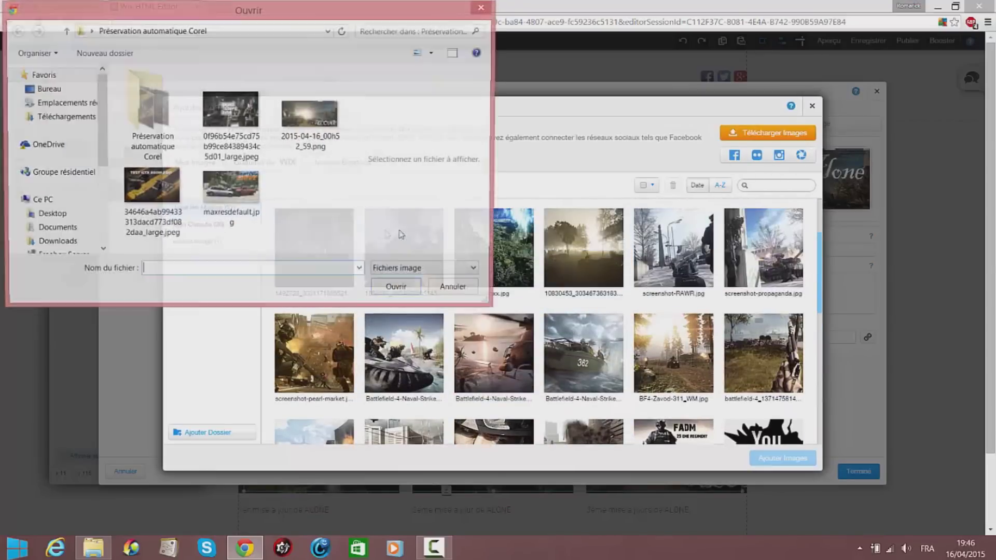
{"action": "left_click", "coordinate": [456, 289]}
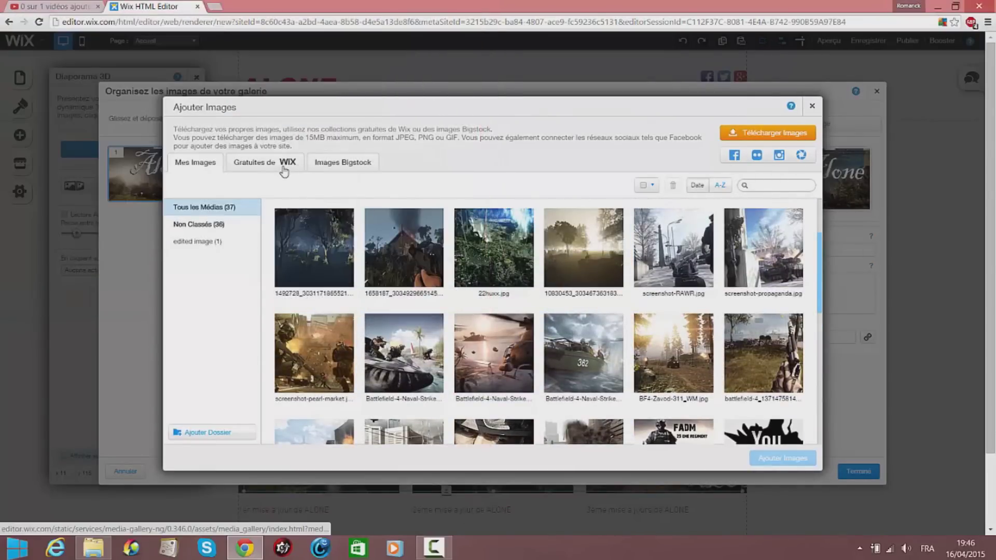
{"action": "left_click", "coordinate": [211, 242]}
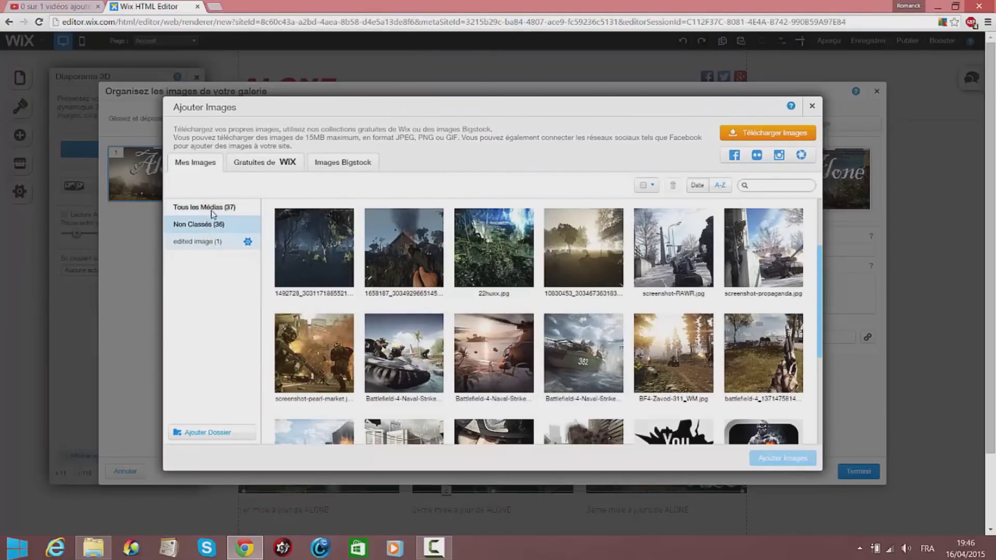
{"action": "left_click", "coordinate": [210, 208]}
{"action": "left_click", "coordinate": [804, 139]}
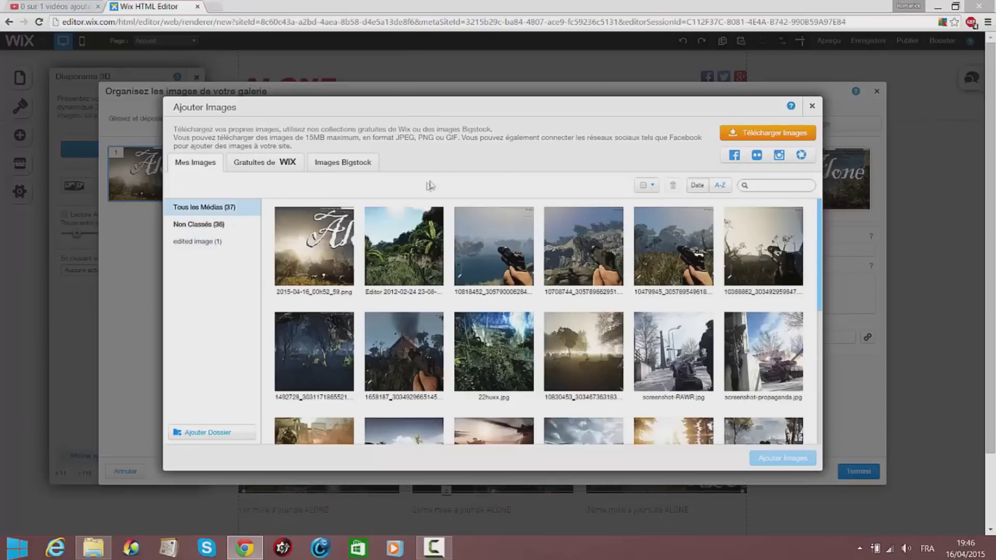
{"action": "left_click", "coordinate": [310, 114]}
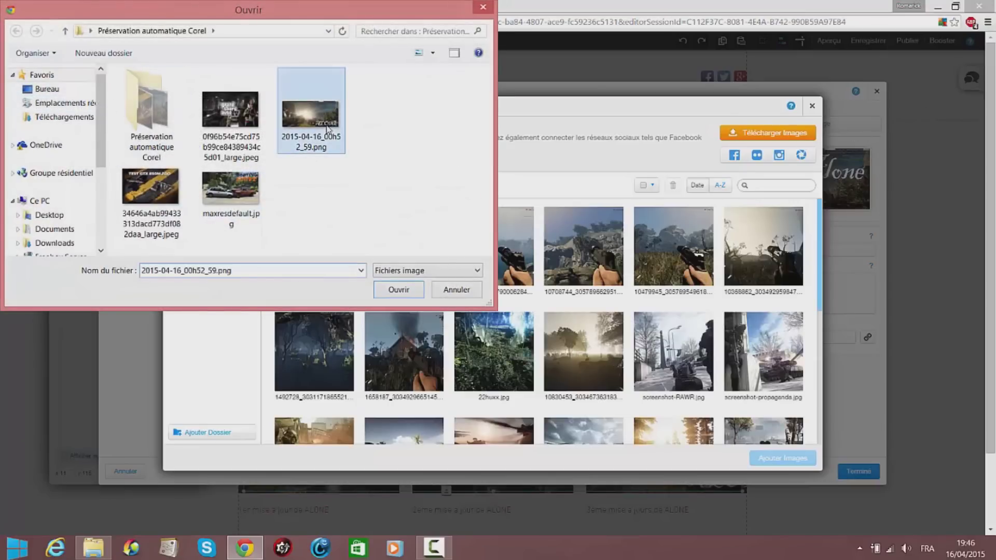
{"action": "left_click", "coordinate": [408, 291]}
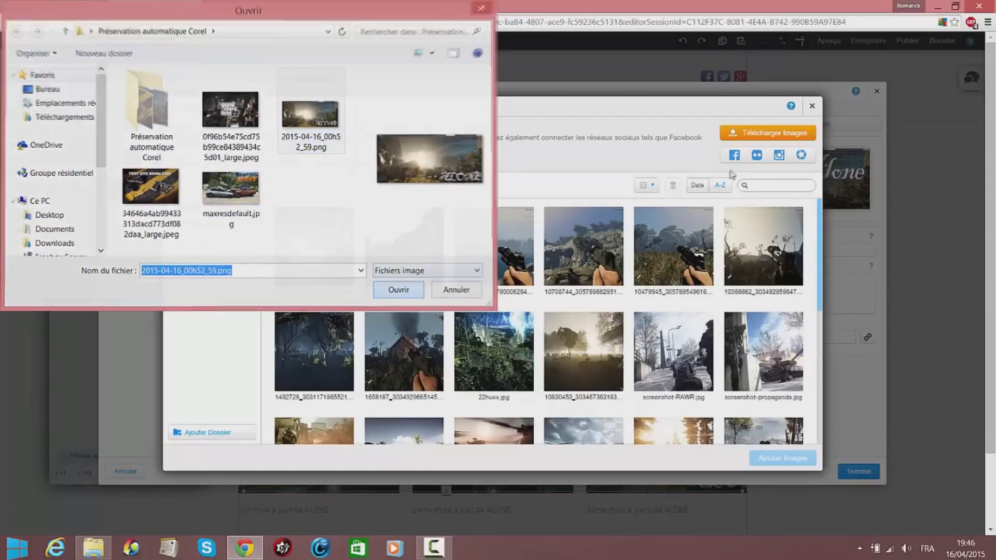
Upload the JPEG image whose file name starts with 11046532 from the Bureau folder to the media library
{"action": "left_click", "coordinate": [783, 134]}
{"action": "left_click", "coordinate": [46, 88]}
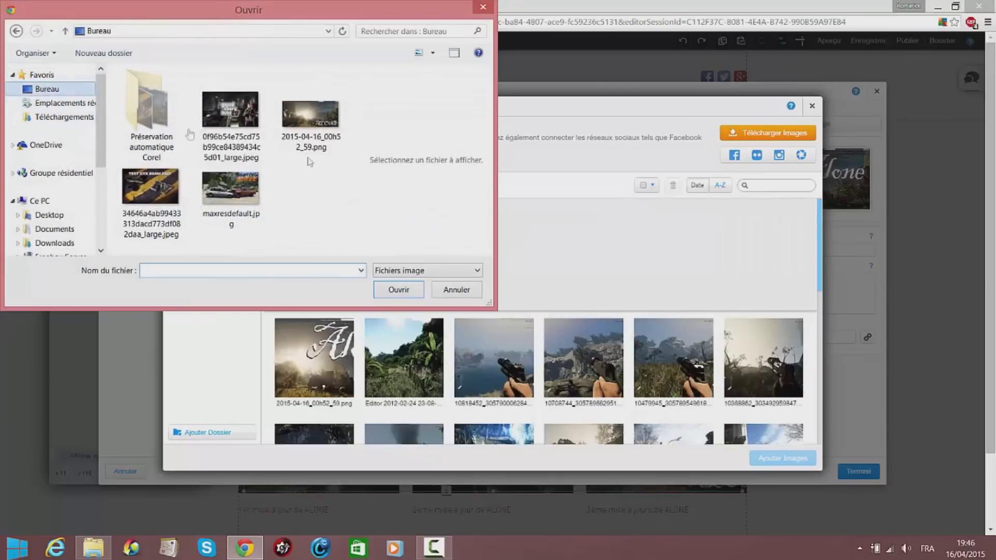
{"action": "scroll", "coordinate": [326, 184], "scroll_direction": "down", "scroll_amount": 5}
{"action": "left_click", "coordinate": [196, 126]}
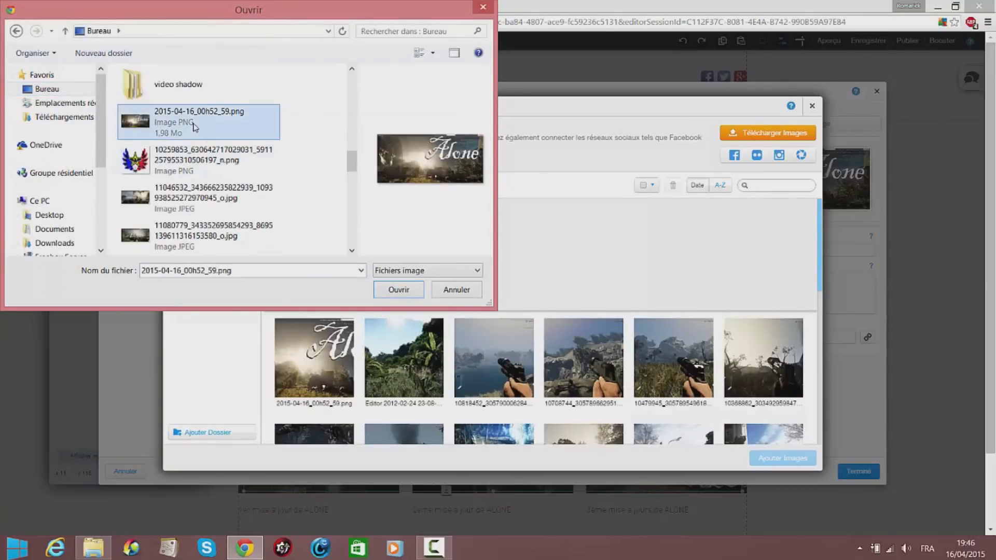
{"action": "left_click", "coordinate": [215, 200]}
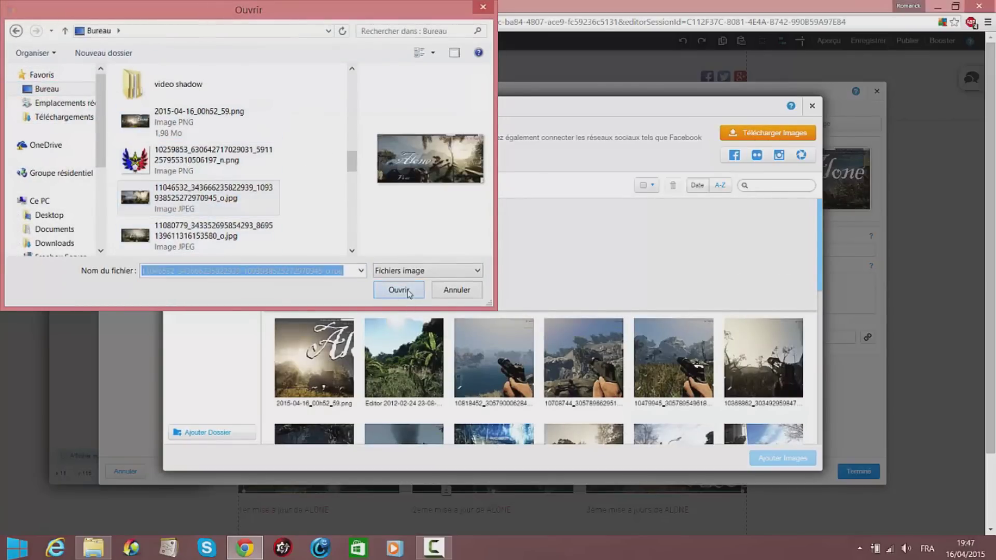
{"action": "left_click", "coordinate": [407, 292]}
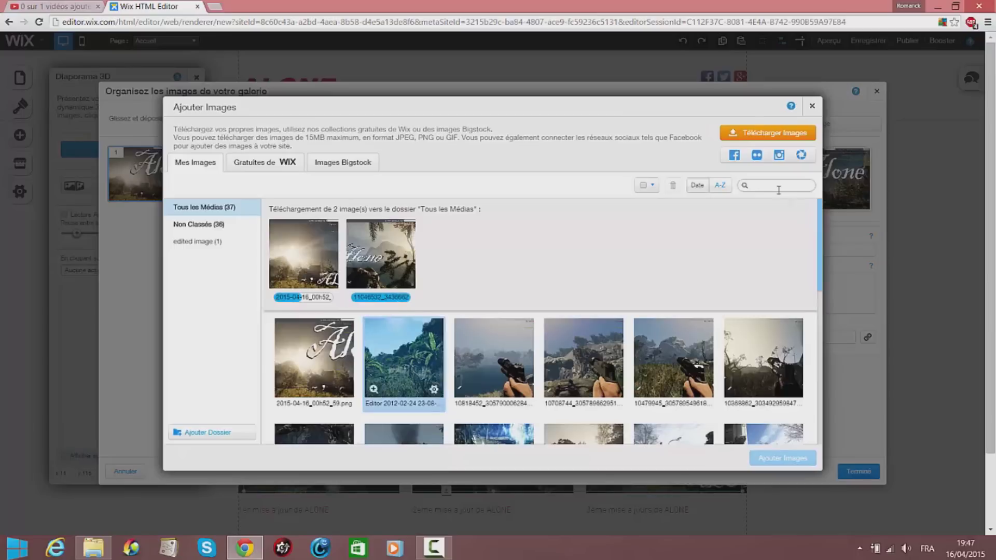
Upload the JPEG image whose file name starts with 11080779 from the Bureau folder to the media library
{"action": "left_click", "coordinate": [741, 136]}
{"action": "scroll", "coordinate": [330, 181], "scroll_direction": "down", "scroll_amount": 10}
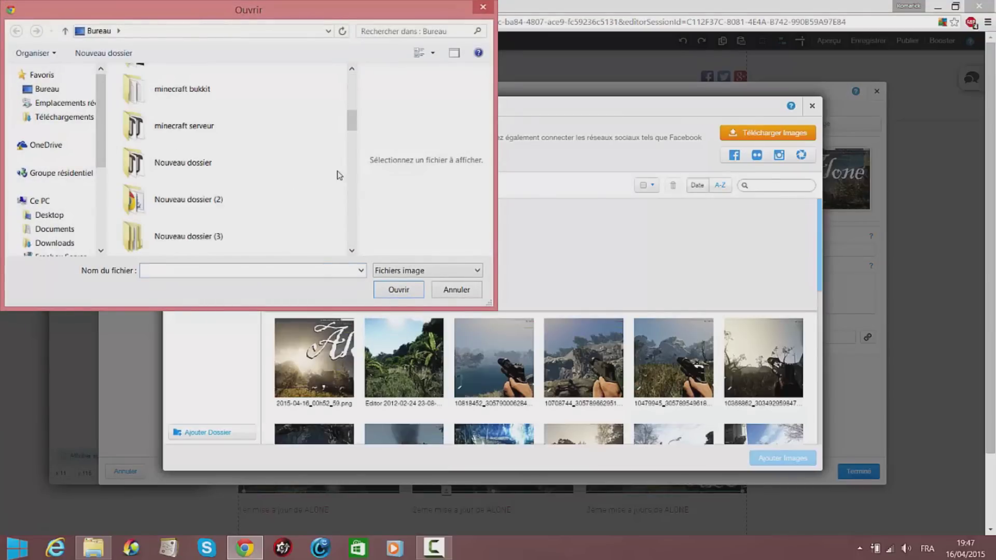
{"action": "left_click", "coordinate": [215, 162]}
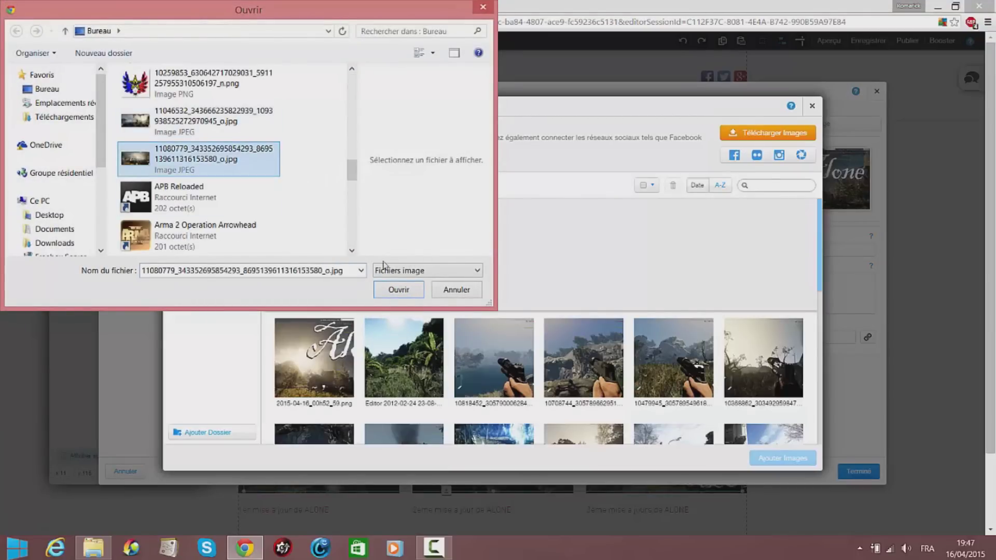
{"action": "left_click", "coordinate": [398, 290]}
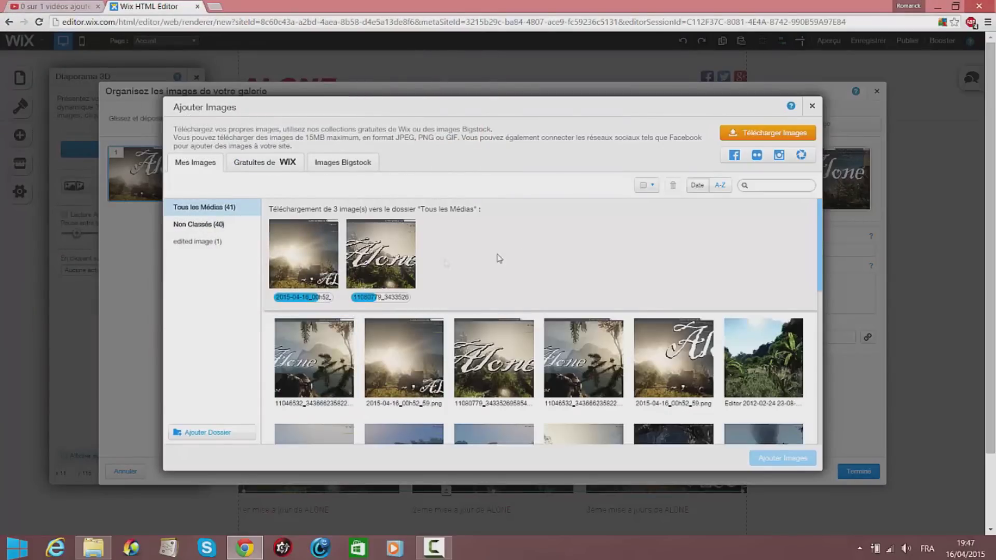
Add the newly uploaded 2015-04-16_00h52_59.png, 11046532 and 11080779 images to the 3D gallery and finish organizing it
{"action": "scroll", "coordinate": [482, 290], "scroll_direction": "down", "scroll_amount": 1}
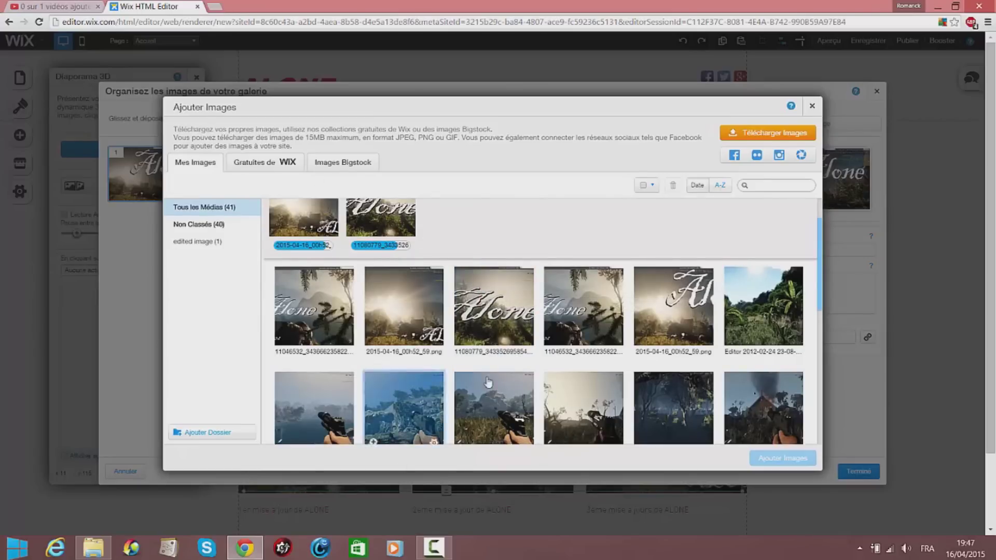
{"action": "scroll", "coordinate": [416, 242], "scroll_direction": "up", "scroll_amount": 1}
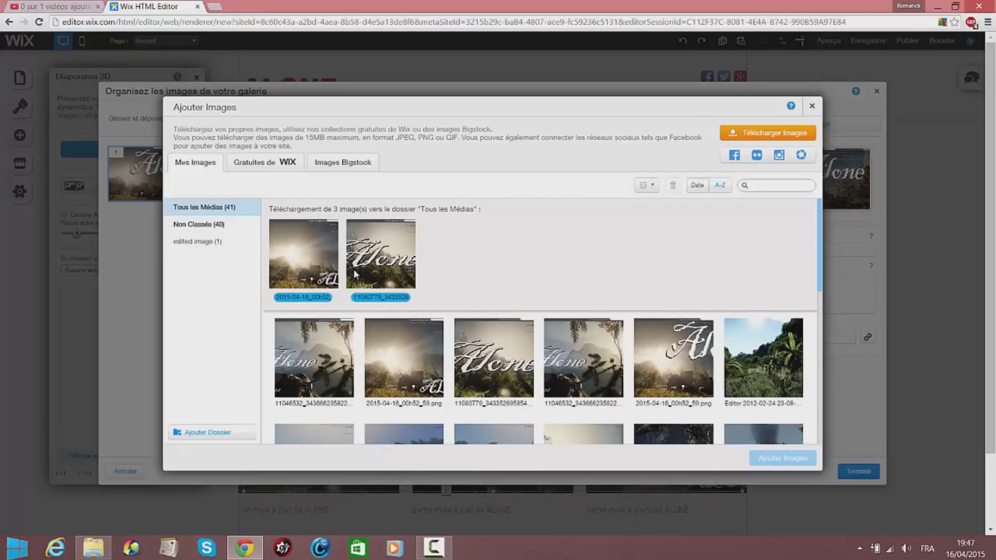
{"action": "left_click", "coordinate": [442, 250]}
{"action": "left_click", "coordinate": [508, 249]}
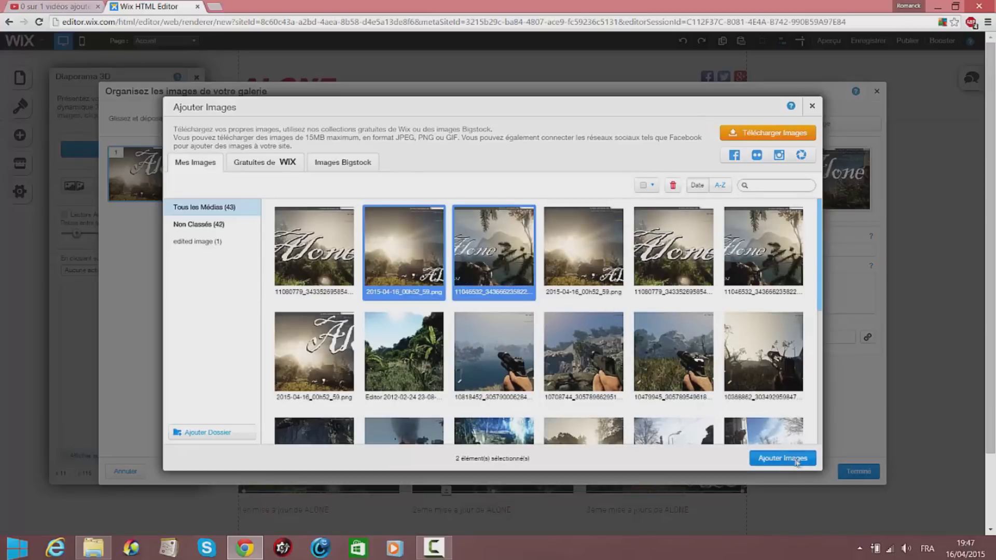
{"action": "left_click", "coordinate": [795, 458]}
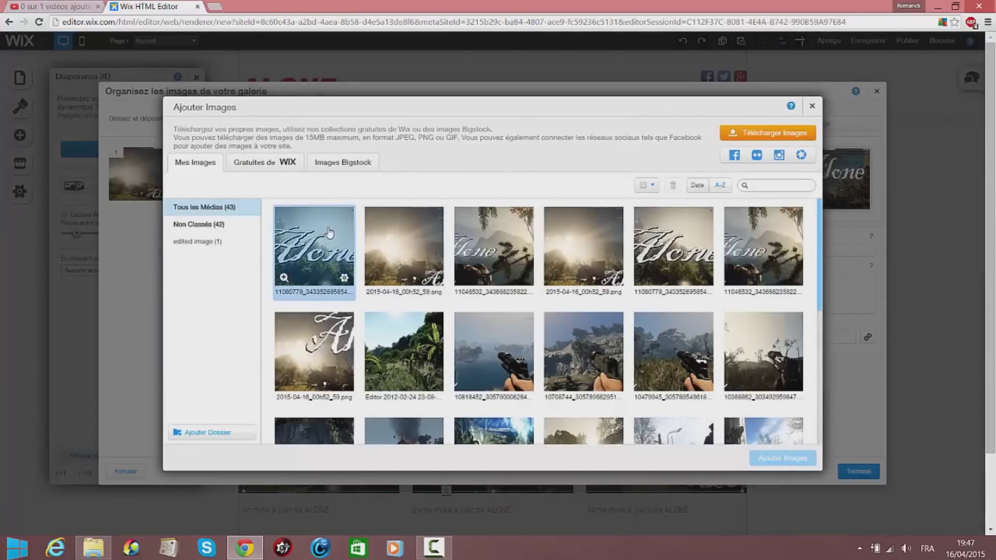
{"action": "left_click", "coordinate": [329, 232]}
{"action": "left_click", "coordinate": [784, 459]}
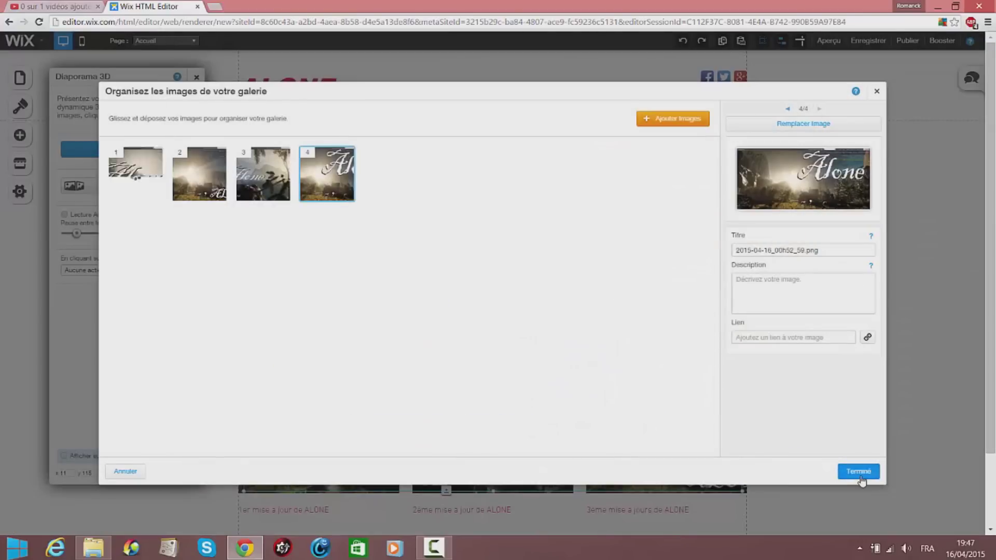
{"action": "left_click", "coordinate": [860, 472]}
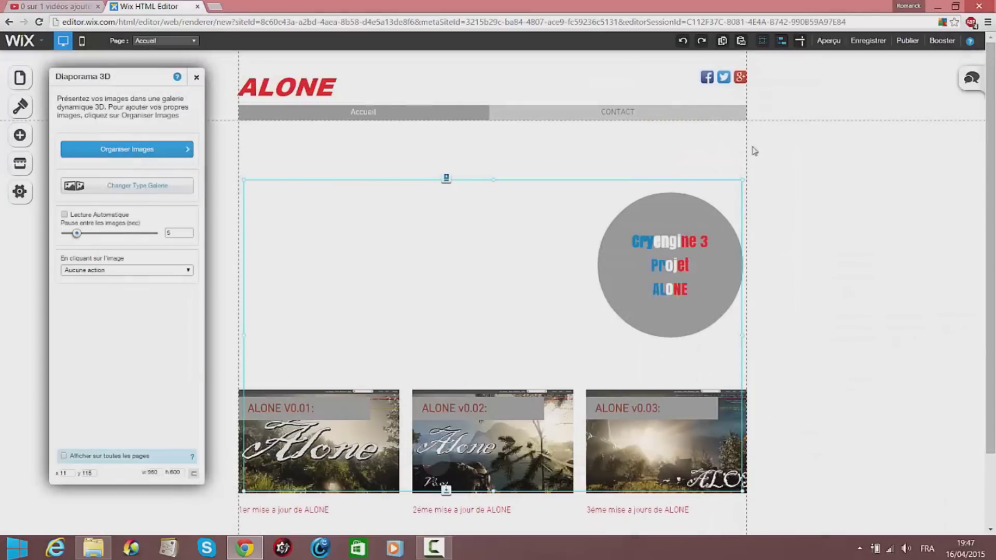
Move the 3D gallery up into the banner area at about x -12, y -29, then undo and redo that move
{"action": "right_click", "coordinate": [674, 271]}
{"action": "key", "text": "Escape"}
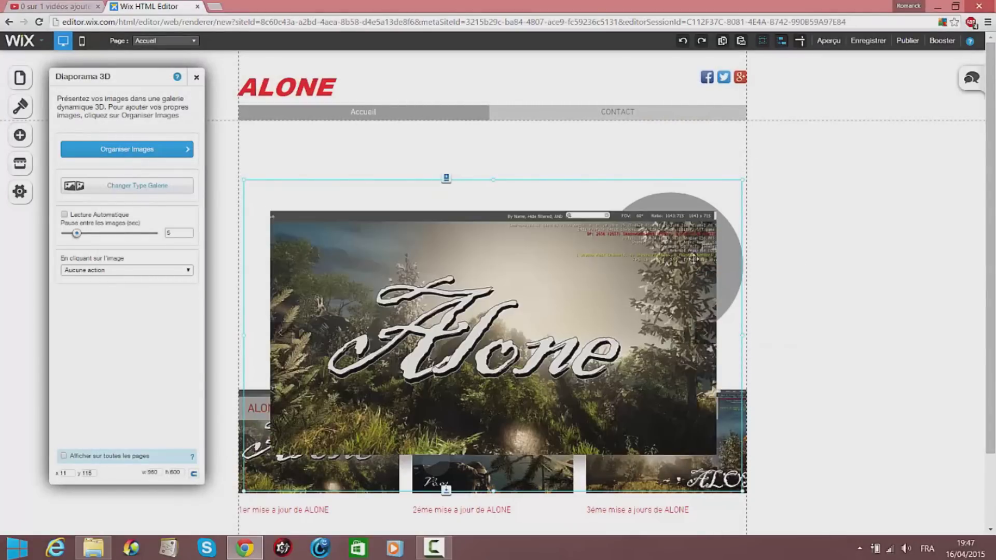
{"action": "left_click", "coordinate": [848, 251]}
{"action": "right_click", "coordinate": [459, 310]}
{"action": "left_click", "coordinate": [518, 280]}
{"action": "left_click_drag", "start_coordinate": [517, 280], "coordinate": [426, 224]}
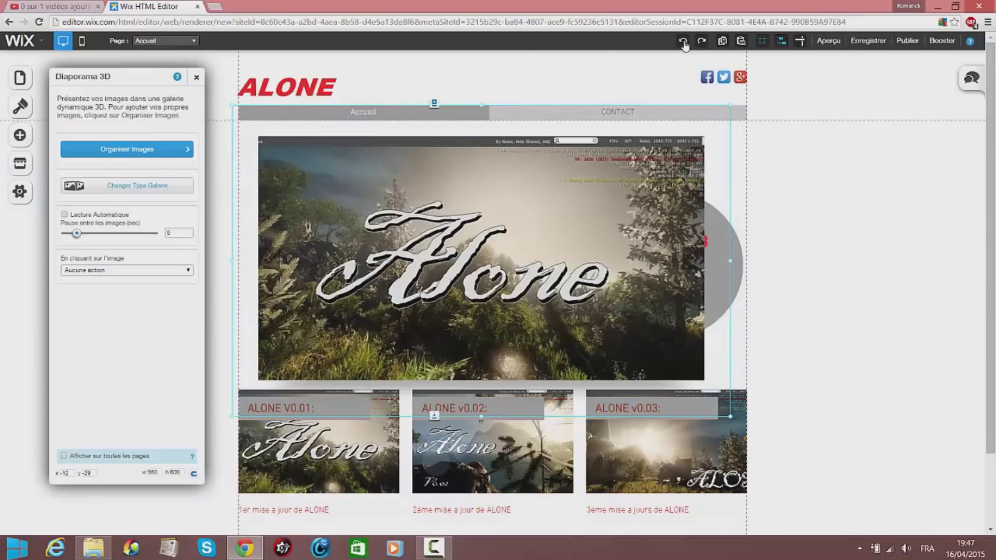
{"action": "left_click", "coordinate": [684, 45]}
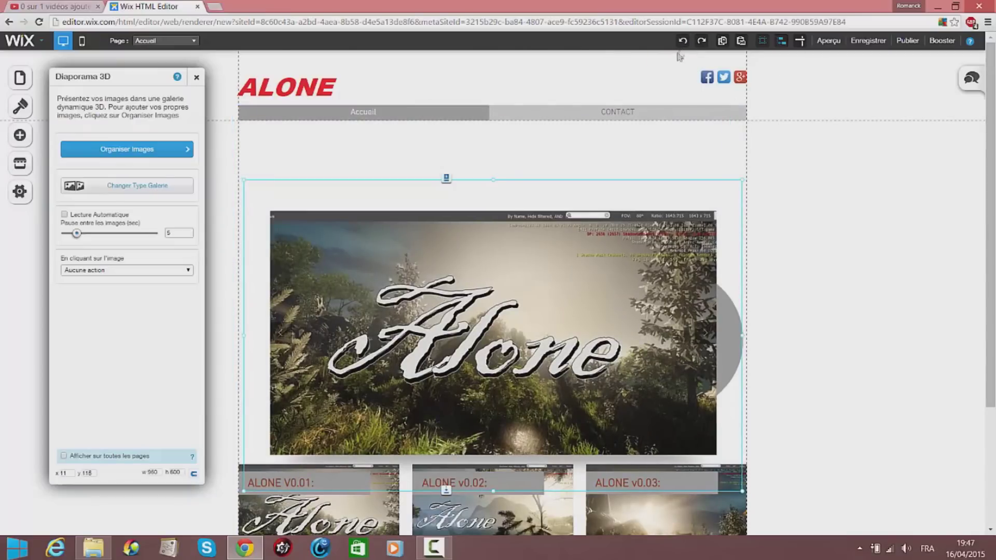
{"action": "left_click", "coordinate": [702, 42]}
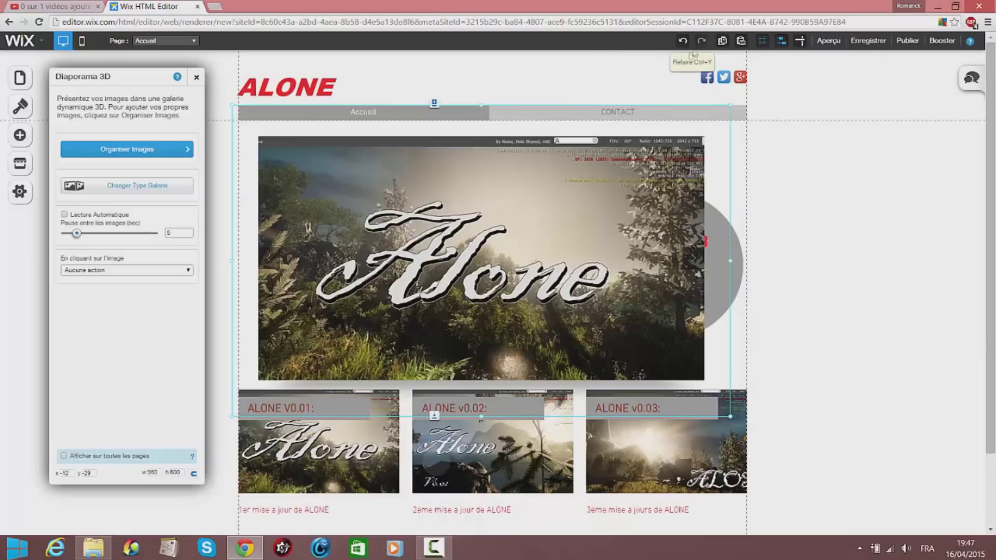
Move the grey circle outside the page grid to about x 1074, y 215, and dismiss the grid warning
{"action": "right_click", "coordinate": [742, 257]}
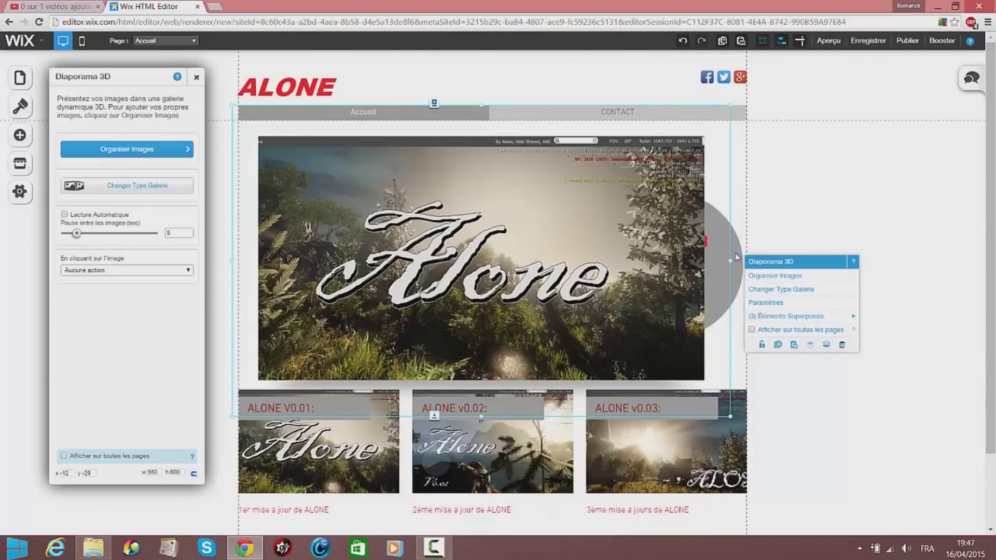
{"action": "right_click", "coordinate": [737, 257]}
{"action": "left_click_drag", "start_coordinate": [737, 258], "coordinate": [935, 297]}
{"action": "left_click", "coordinate": [608, 332]}
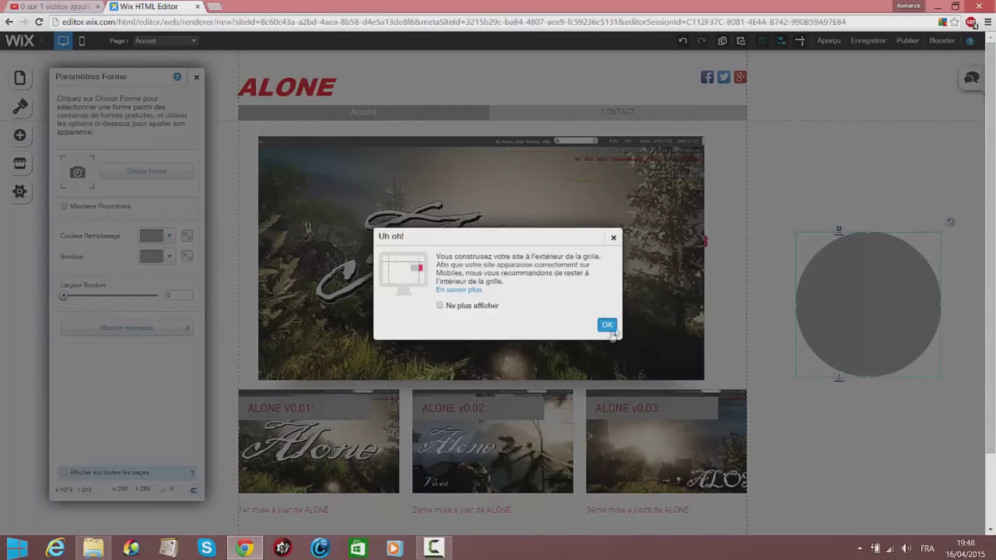
Shift the 3D gallery aside to uncover the "Cryengine 3 Projet ALONE" text and move the text onto the grey circle
{"action": "right_click", "coordinate": [706, 247]}
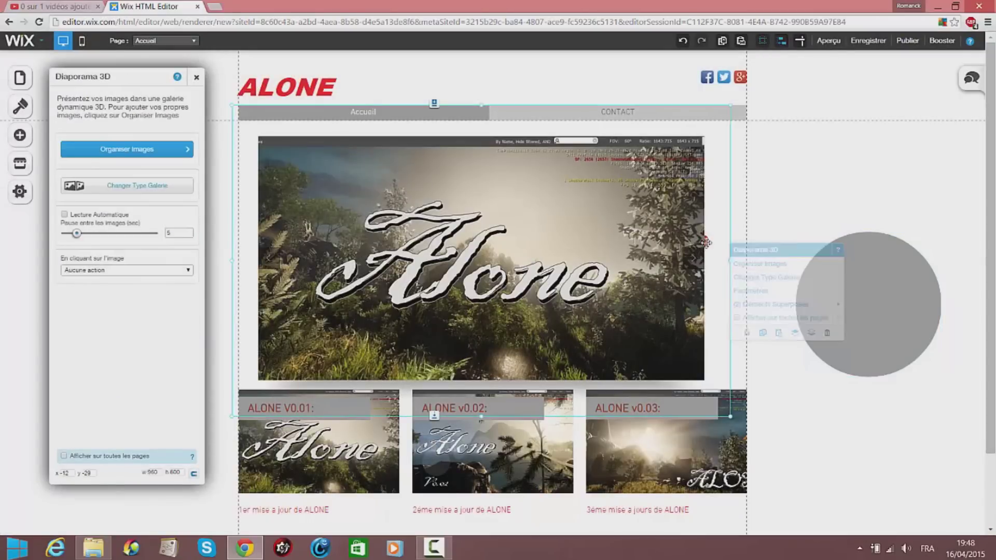
{"action": "left_click_drag", "start_coordinate": [674, 238], "coordinate": [543, 236]}
{"action": "right_click", "coordinate": [703, 252]}
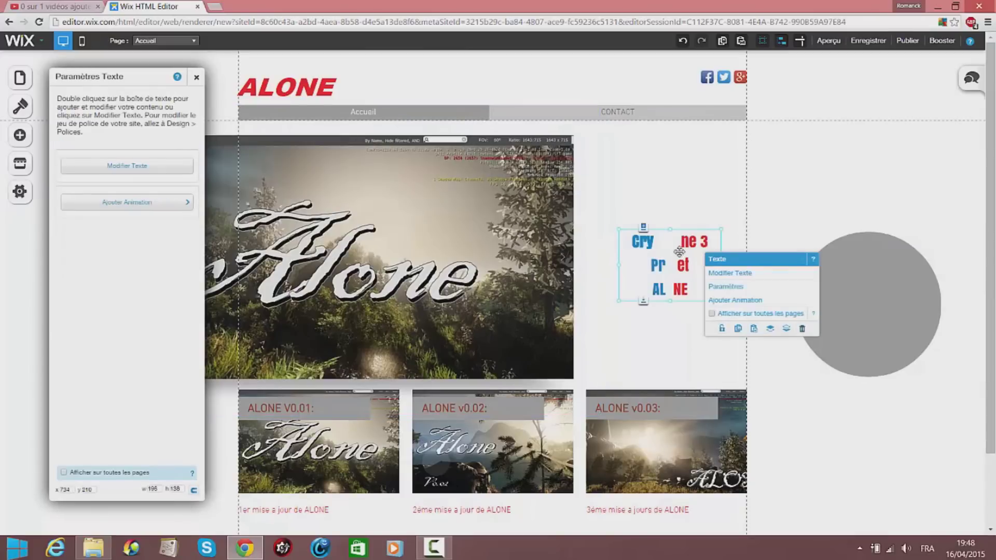
{"action": "left_click_drag", "start_coordinate": [674, 259], "coordinate": [877, 313]}
Move the 3D gallery back within the page grid, to about x 10, y -41
{"action": "right_click", "coordinate": [453, 227]}
{"action": "left_click_drag", "start_coordinate": [425, 235], "coordinate": [574, 233]}
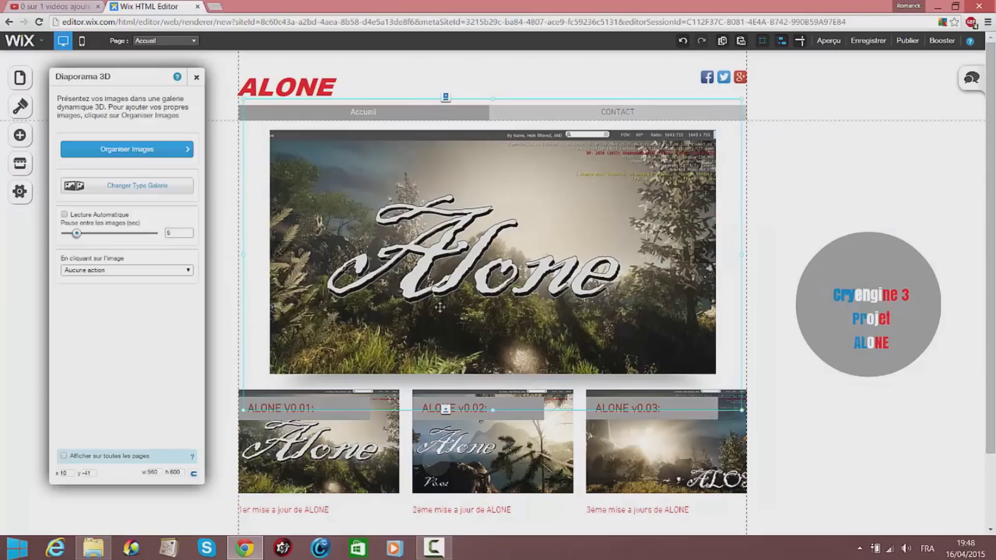
{"action": "right_click", "coordinate": [535, 247]}
{"action": "key", "text": "Escape"}
Move the grey circle without its text back onto the banner, at the upper-right part of the 3D gallery
{"action": "right_click", "coordinate": [886, 290]}
{"action": "right_click", "coordinate": [883, 260]}
{"action": "key", "text": "Escape"}
{"action": "left_click_drag", "start_coordinate": [869, 264], "coordinate": [669, 165]}
{"action": "right_click", "coordinate": [720, 189]}
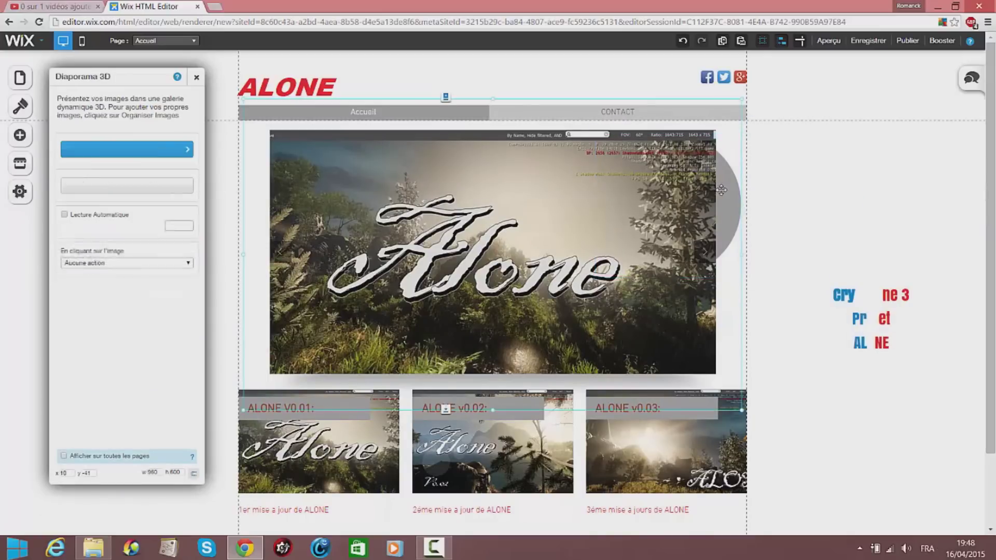
Review the images in the 3D gallery's image organizer and close it without changes
{"action": "right_click", "coordinate": [588, 229]}
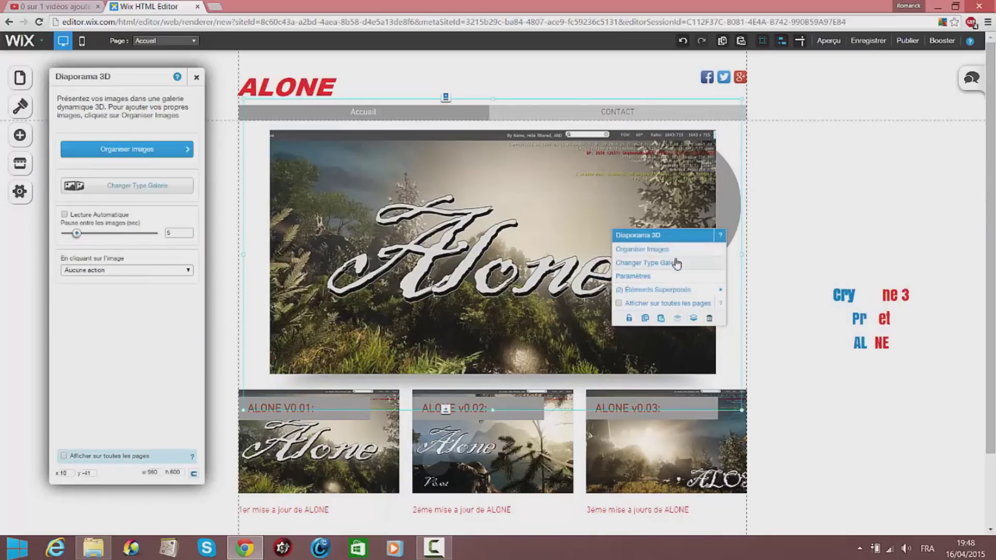
{"action": "left_click", "coordinate": [677, 250]}
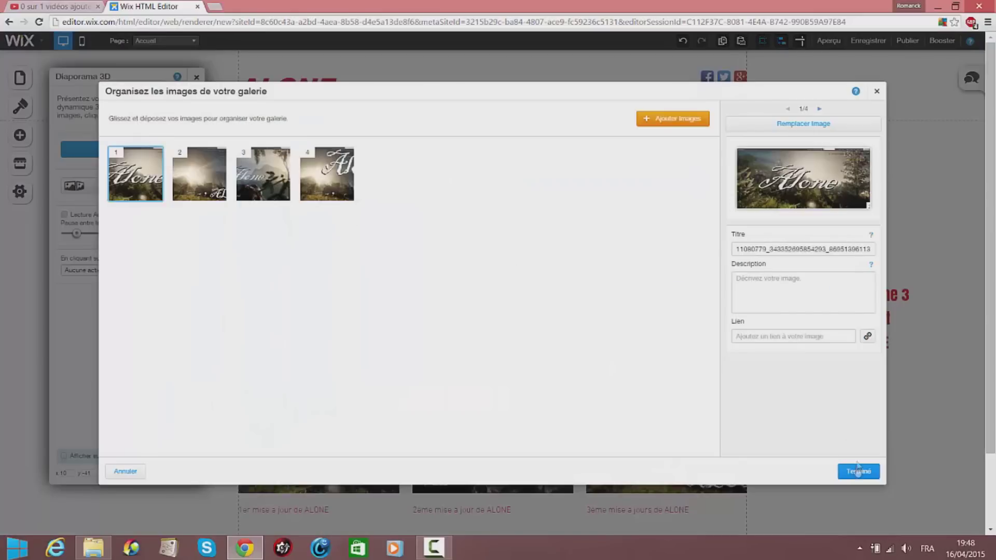
{"action": "left_click", "coordinate": [858, 471]}
Change the 3D gallery's type to Diaporama and close its settings
{"action": "left_click", "coordinate": [176, 189]}
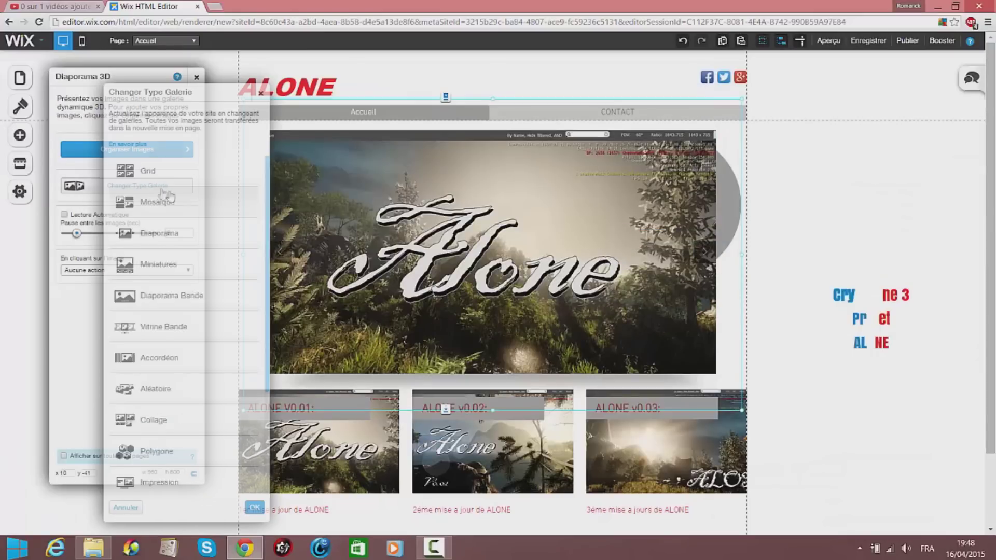
{"action": "scroll", "coordinate": [202, 218], "scroll_direction": "up", "scroll_amount": 5}
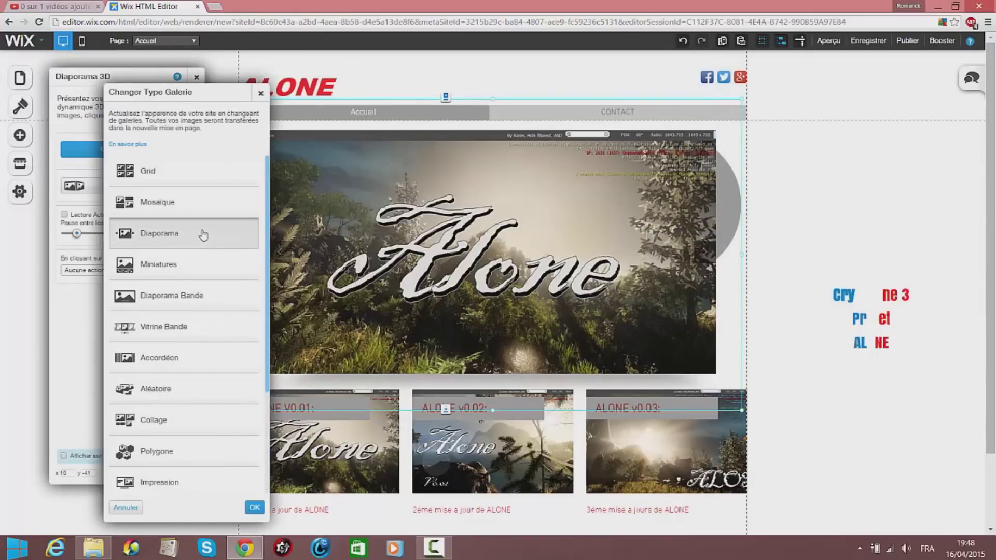
{"action": "left_click", "coordinate": [205, 233]}
{"action": "left_click", "coordinate": [261, 509]}
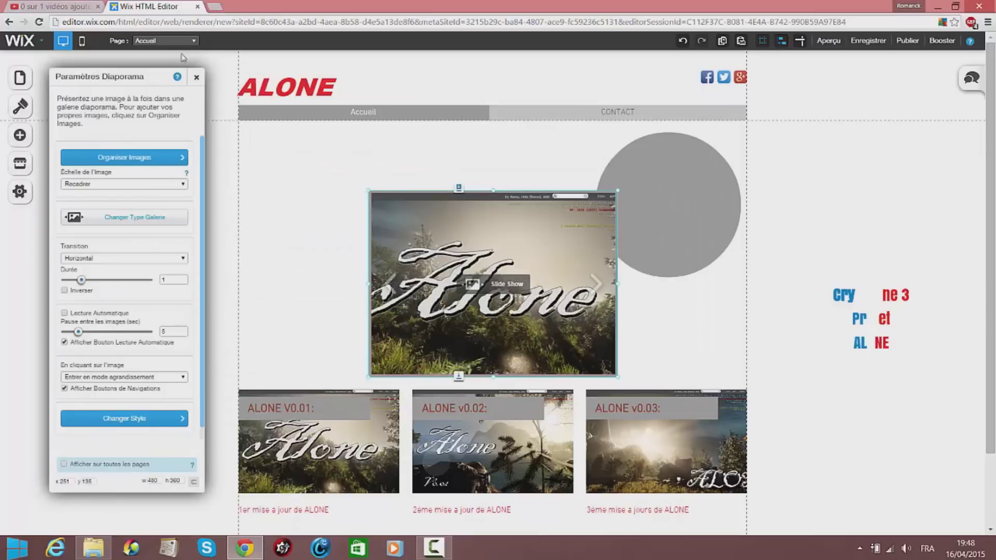
{"action": "left_click", "coordinate": [197, 77]}
Stretch the slideshow across the full page grid below the menu, shorten it slightly, and move the grey circle outside the grid
{"action": "left_click_drag", "start_coordinate": [344, 183], "coordinate": [238, 124]}
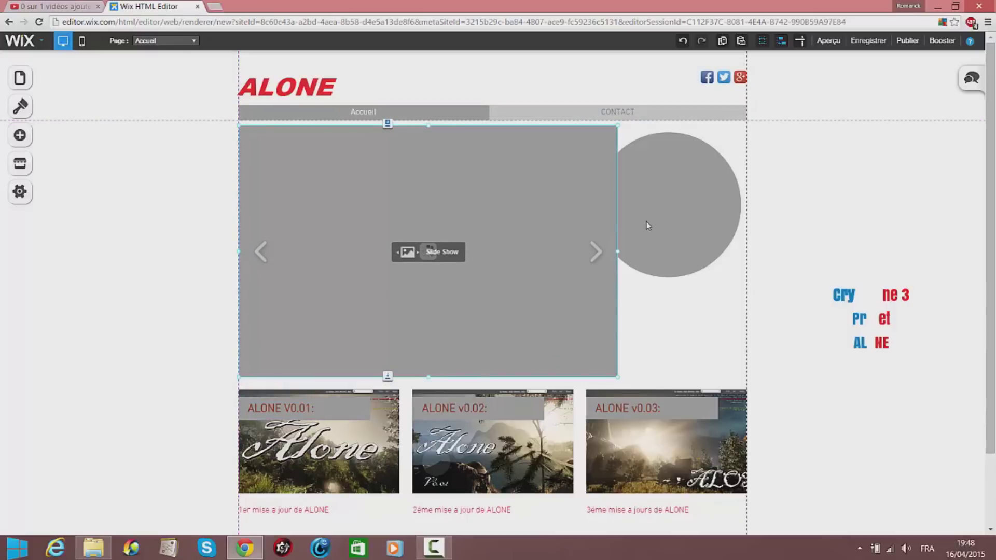
{"action": "left_click_drag", "start_coordinate": [617, 252], "coordinate": [678, 253]}
{"action": "left_click", "coordinate": [711, 208]}
{"action": "left_click_drag", "start_coordinate": [712, 207], "coordinate": [924, 200]}
{"action": "left_click", "coordinate": [626, 236]}
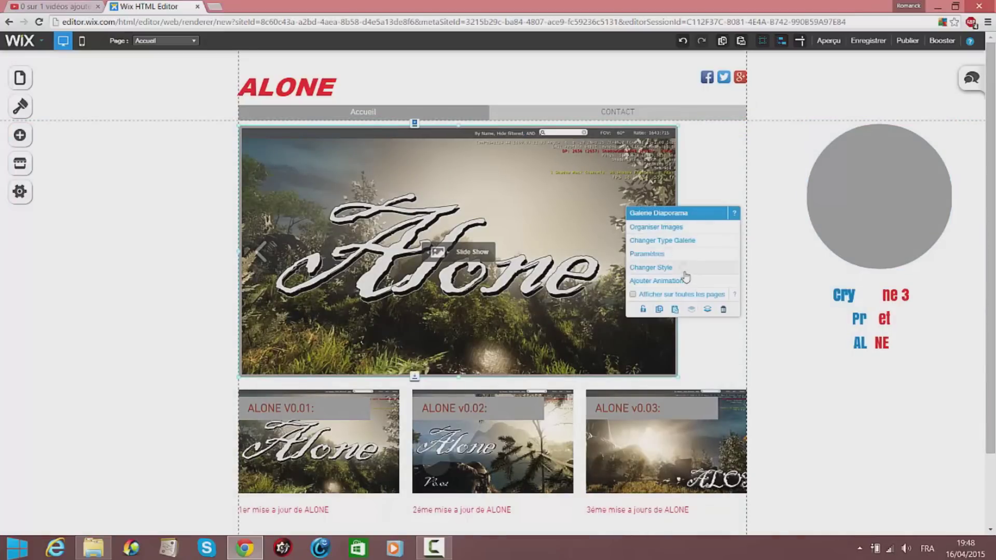
{"action": "left_click_drag", "start_coordinate": [679, 251], "coordinate": [752, 254]}
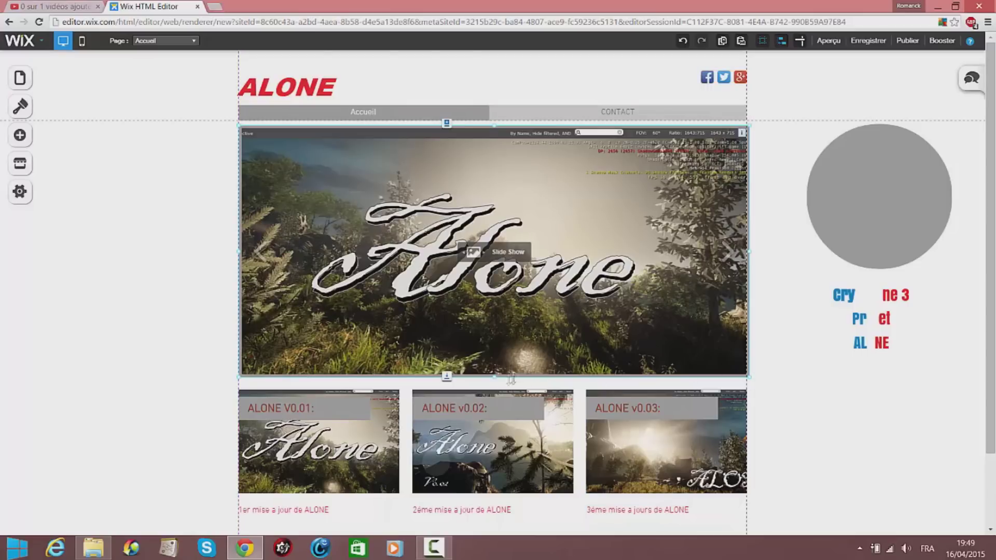
{"action": "left_click_drag", "start_coordinate": [495, 379], "coordinate": [510, 301]}
{"action": "left_click_drag", "start_coordinate": [513, 355], "coordinate": [515, 367]}
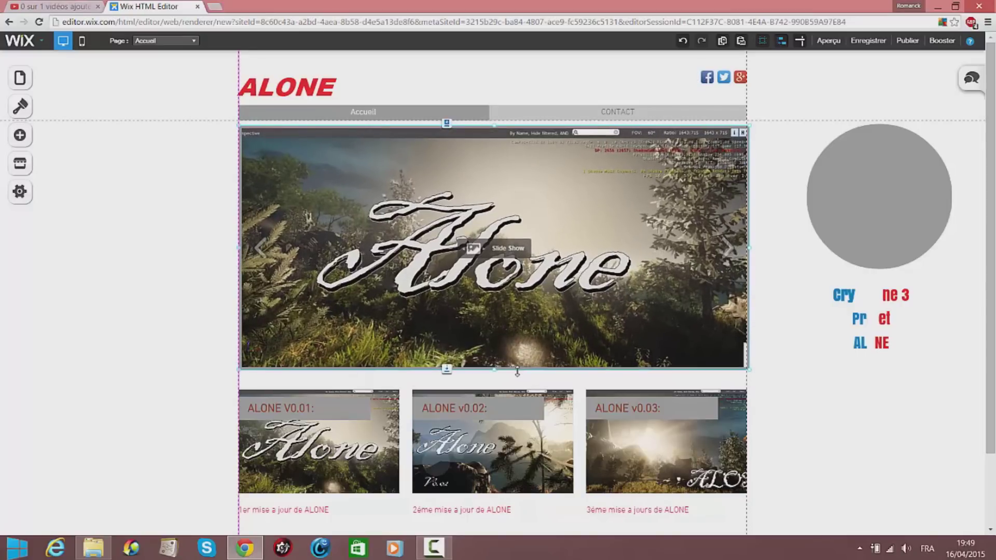
Try to place the grey circle over the slideshow's upper-right area, then separate them and realign the slideshow with the page grid
{"action": "left_click", "coordinate": [844, 244]}
{"action": "left_click_drag", "start_coordinate": [876, 199], "coordinate": [687, 216]}
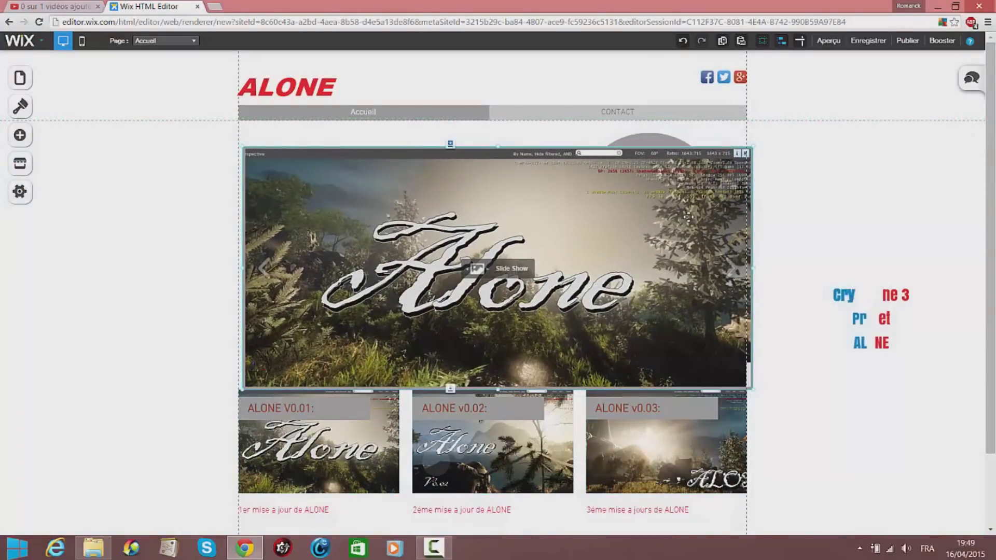
{"action": "left_click", "coordinate": [654, 141]}
{"action": "left_click_drag", "start_coordinate": [654, 141], "coordinate": [881, 172]}
{"action": "left_click", "coordinate": [647, 253]}
{"action": "left_click_drag", "start_coordinate": [647, 253], "coordinate": [622, 231]}
Bring the grey circle in front of the "Cryengine 3 Projet ALONE" text and close its shape settings
{"action": "left_click", "coordinate": [904, 249]}
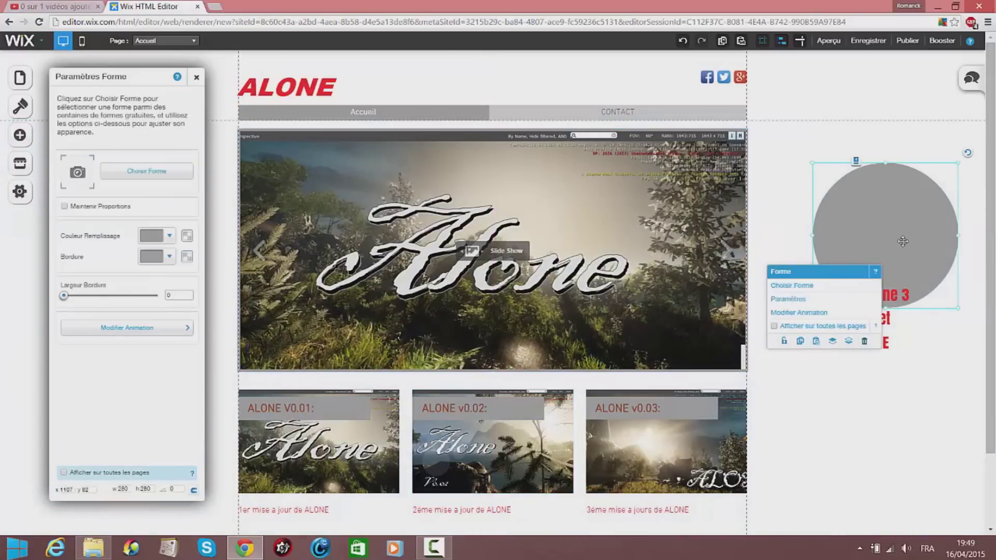
{"action": "mouse_move", "coordinate": [768, 332]}
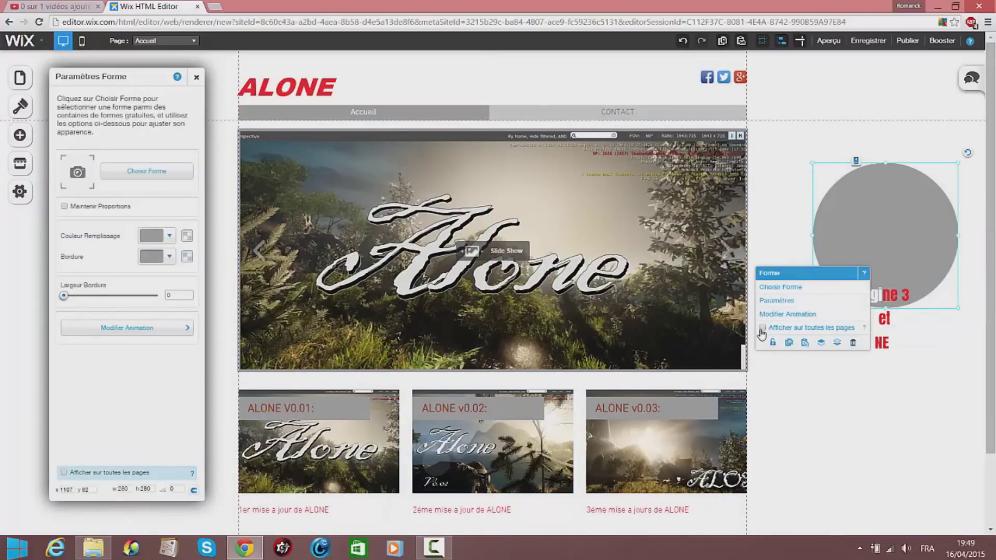
{"action": "left_click", "coordinate": [762, 328]}
{"action": "left_click", "coordinate": [762, 328]}
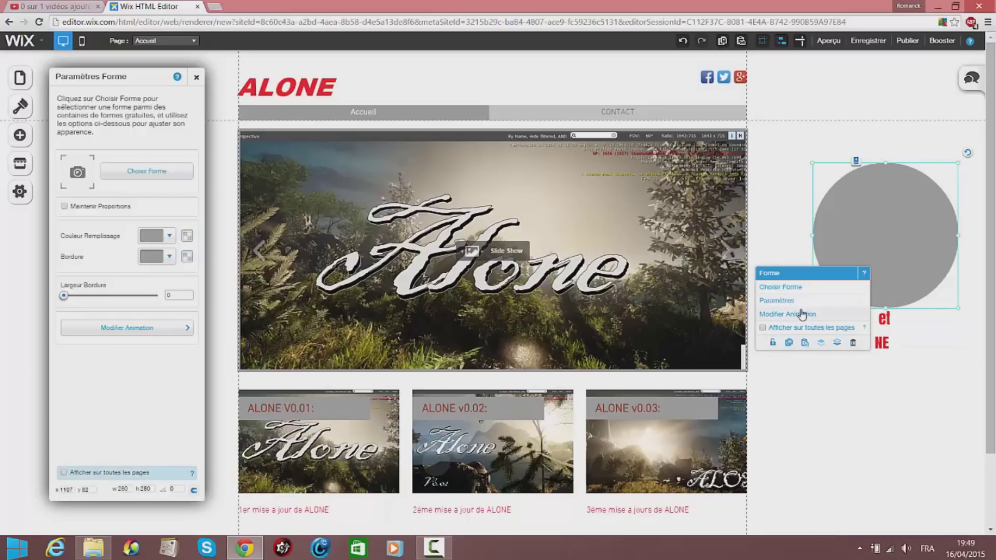
{"action": "left_click", "coordinate": [793, 305]}
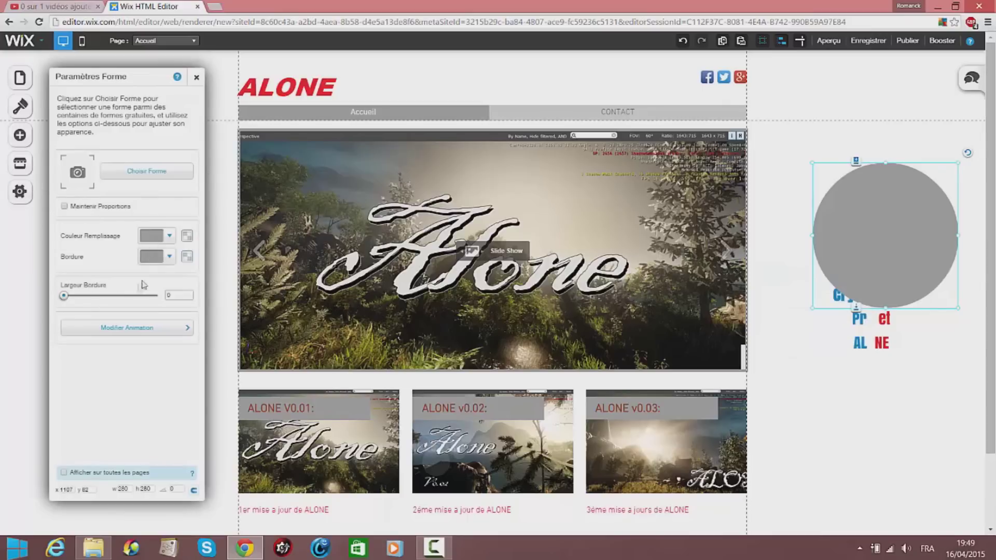
{"action": "left_click", "coordinate": [196, 78]}
Delete the social media icons from the header and shrink the grey circle to about a third of its diameter
{"action": "left_click", "coordinate": [707, 74]}
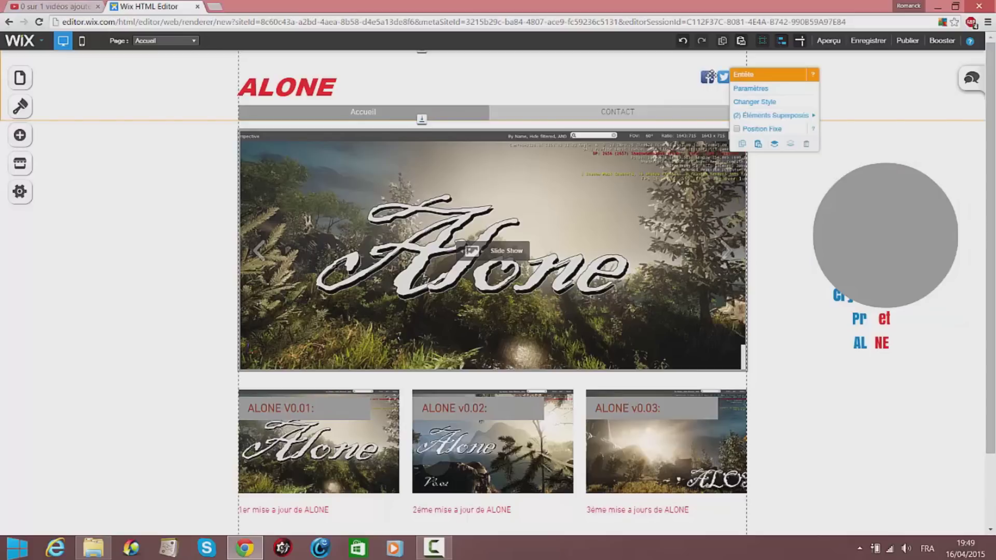
{"action": "left_click", "coordinate": [804, 135]}
{"action": "left_click", "coordinate": [877, 228]}
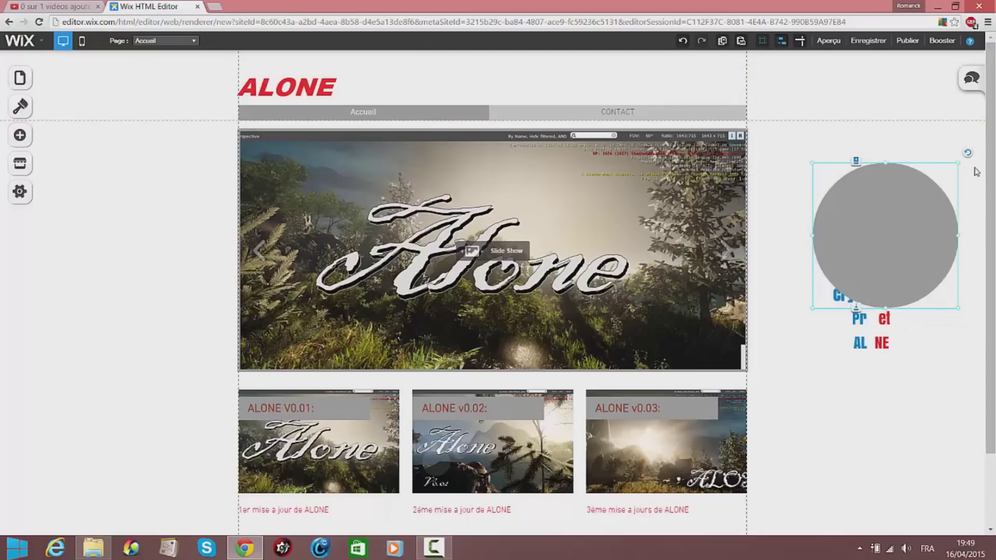
{"action": "left_click_drag", "start_coordinate": [954, 163], "coordinate": [864, 255]}
{"action": "left_click", "coordinate": [656, 42]}
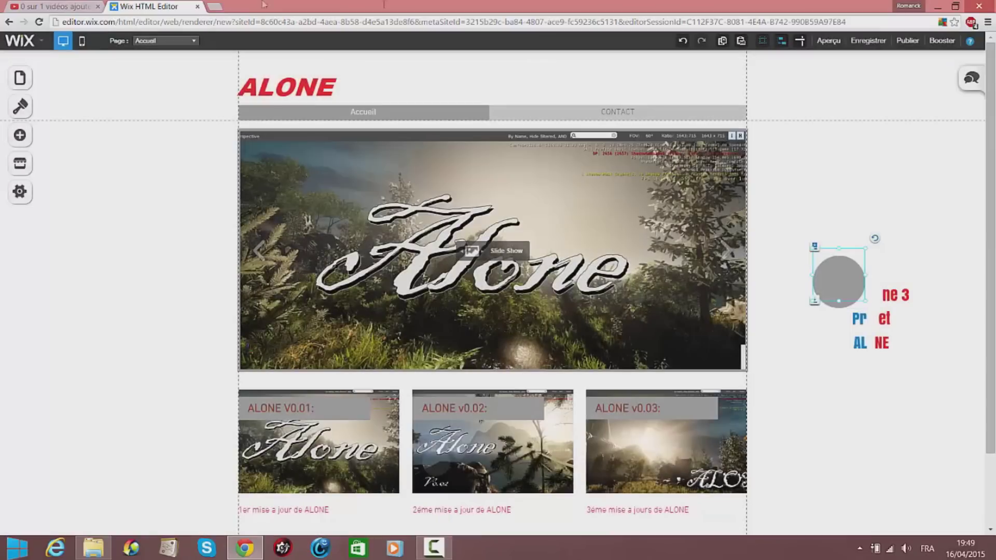
Open Google in a new browser tab, return to the Wix editor and move the small grey circle to the header's right end
{"action": "left_click", "coordinate": [219, 9]}
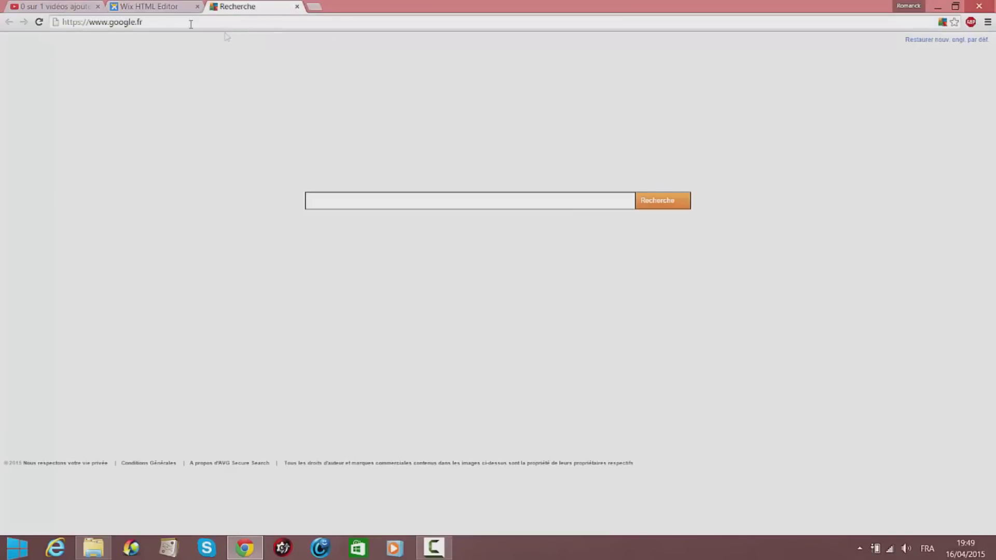
{"action": "left_click", "coordinate": [117, 6]}
{"action": "left_click", "coordinate": [853, 287]}
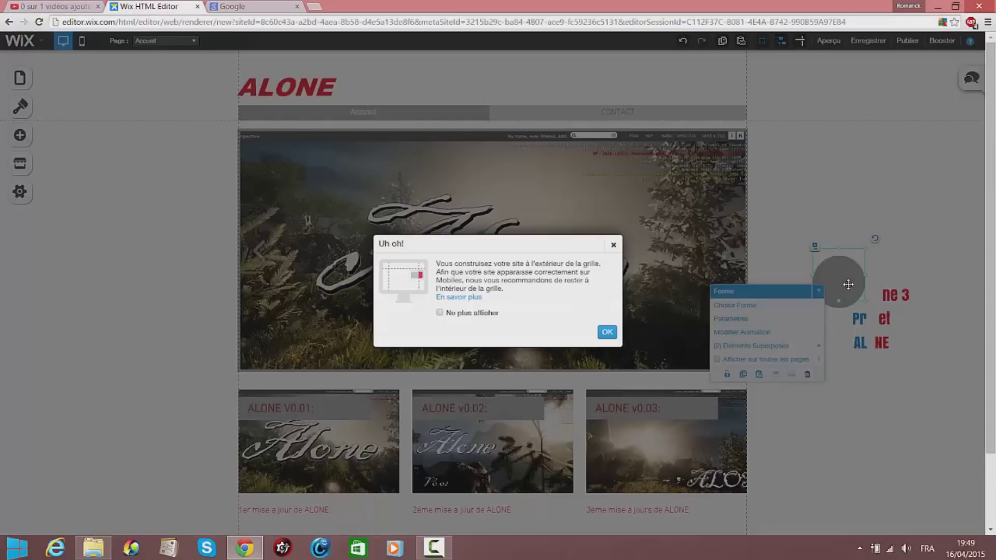
{"action": "left_click", "coordinate": [607, 331]}
{"action": "left_click_drag", "start_coordinate": [844, 279], "coordinate": [711, 75]}
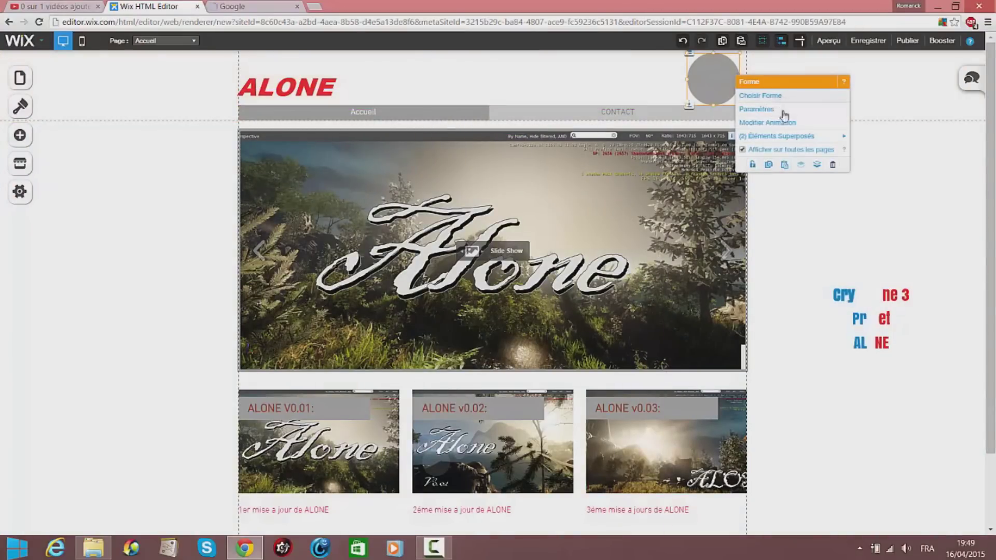
Move the "Cryengine 3 Projet ALONE" text into the header and set its font size to 13 px
{"action": "left_click", "coordinate": [873, 309]}
{"action": "left_click_drag", "start_coordinate": [874, 308], "coordinate": [616, 50]}
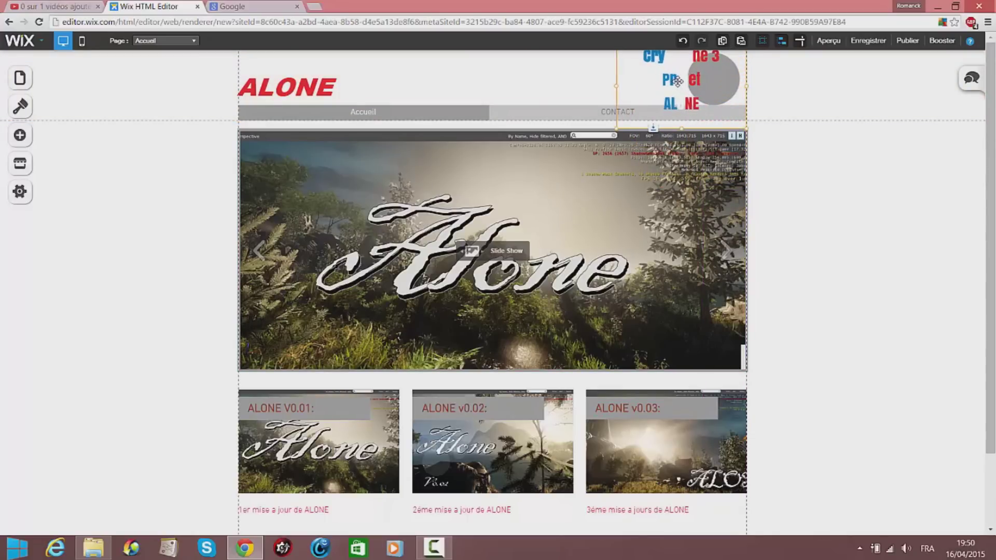
{"action": "double_click", "coordinate": [715, 104]}
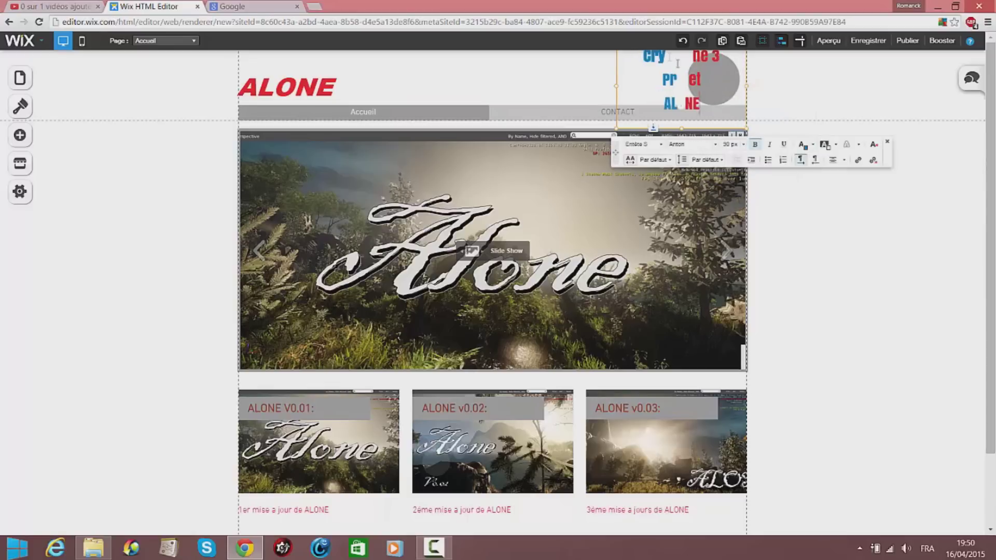
{"action": "key", "text": "ctrl+a"}
{"action": "left_click", "coordinate": [744, 145]}
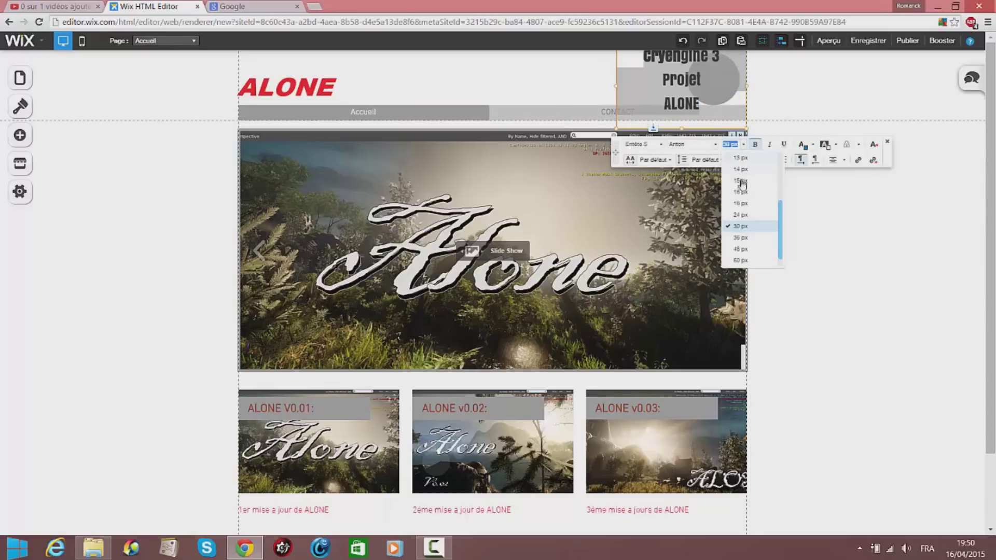
{"action": "left_click", "coordinate": [738, 162]}
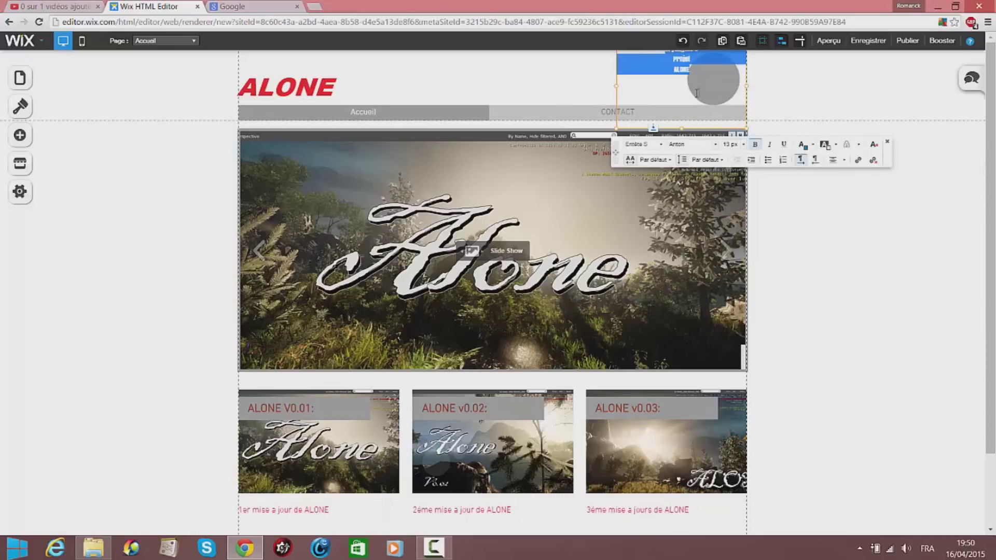
Reduce the text box to fit its small text and place it on the grey circle in the header
{"action": "left_click", "coordinate": [720, 96]}
{"action": "left_click_drag", "start_coordinate": [735, 120], "coordinate": [638, 64]}
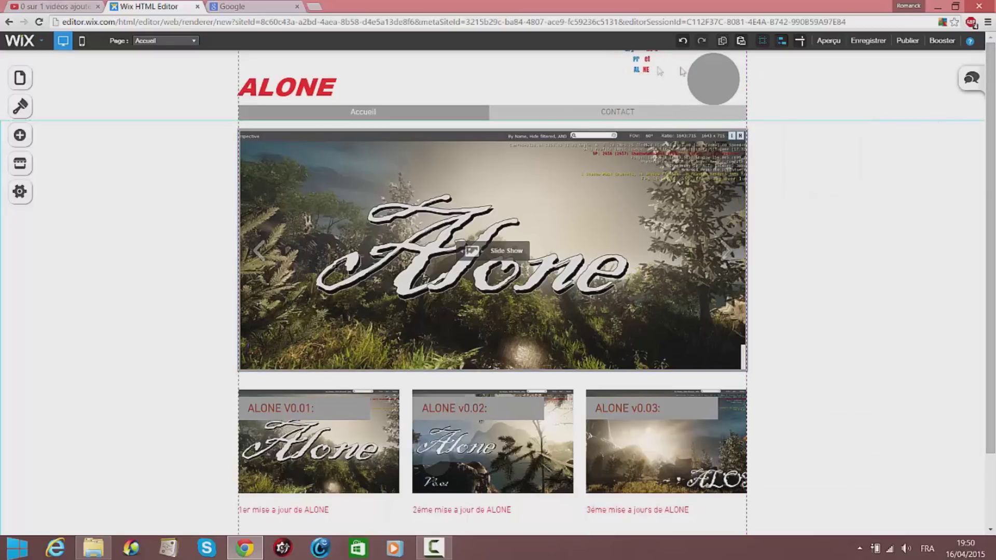
{"action": "right_click", "coordinate": [638, 65]}
{"action": "left_click_drag", "start_coordinate": [639, 65], "coordinate": [714, 90]}
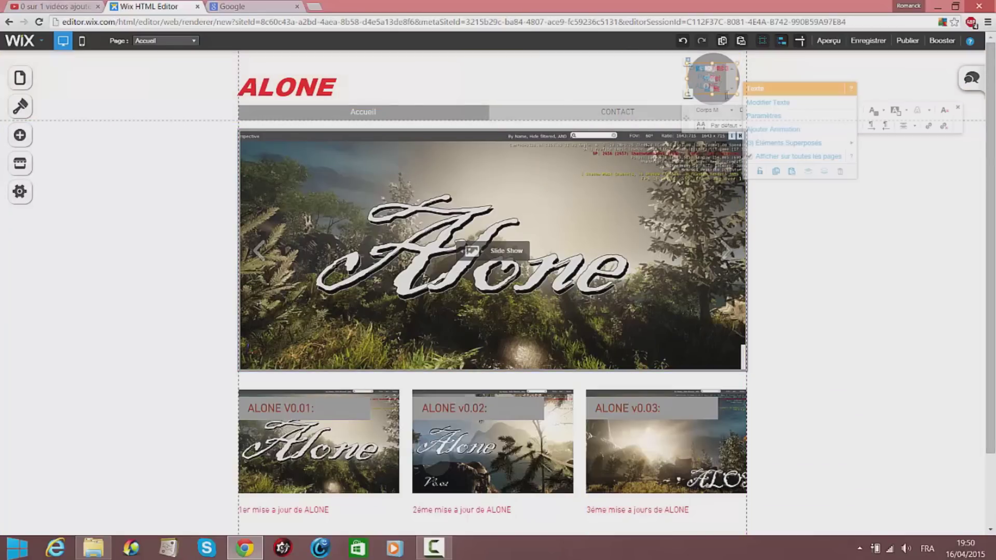
Set the font size of all the text on the grey circle to 16 px
{"action": "double_click", "coordinate": [713, 91]}
{"action": "left_click", "coordinate": [813, 110]}
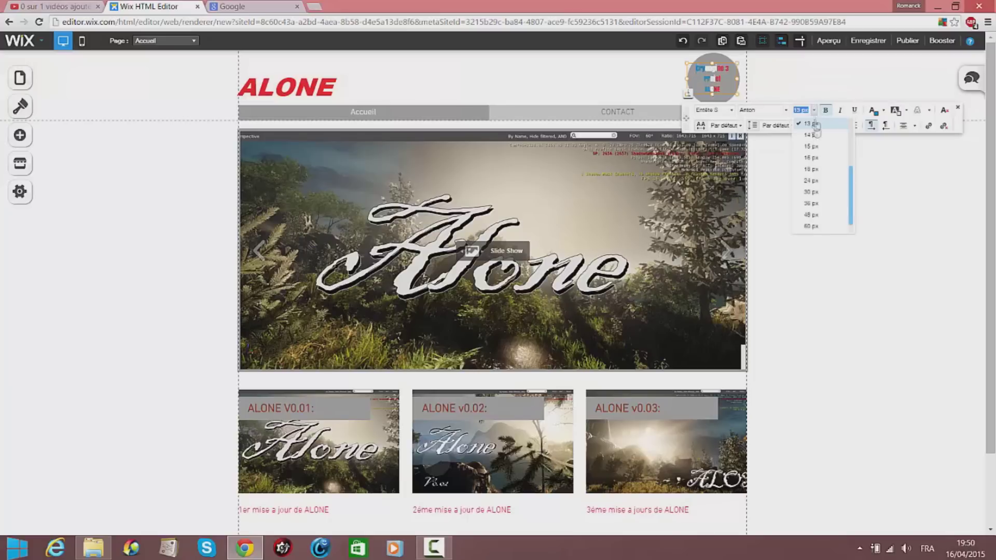
{"action": "left_click", "coordinate": [813, 147]}
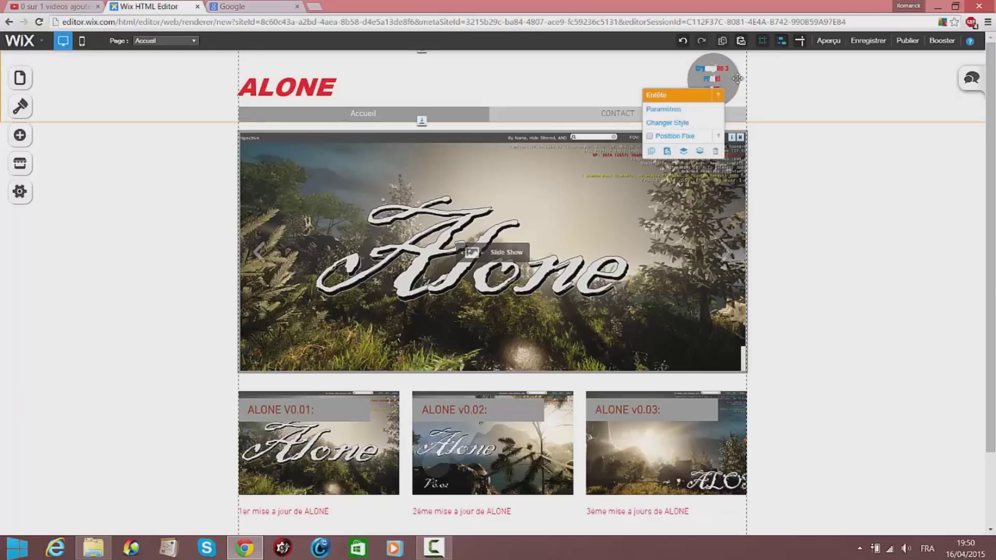
{"action": "left_click", "coordinate": [825, 111]}
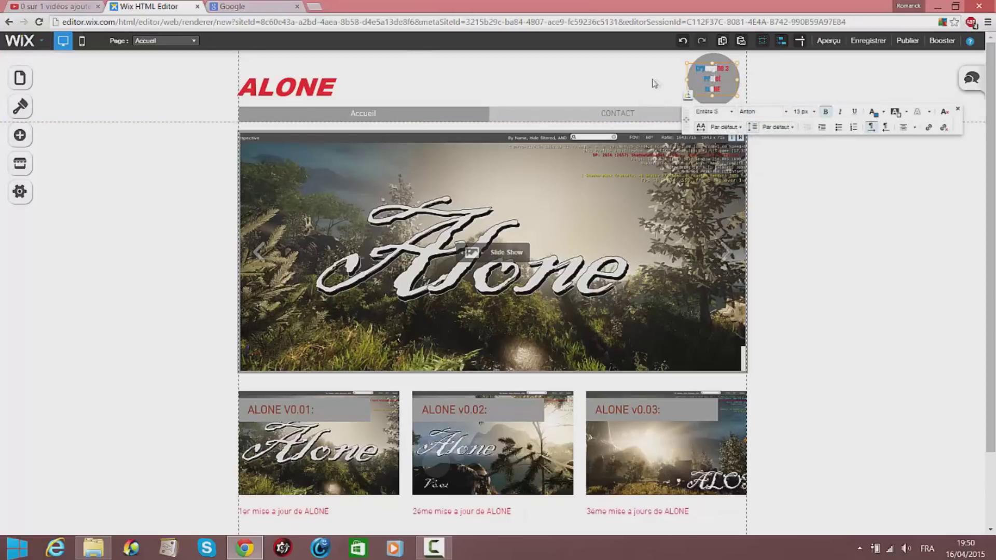
{"action": "key", "text": "ctrl+a"}
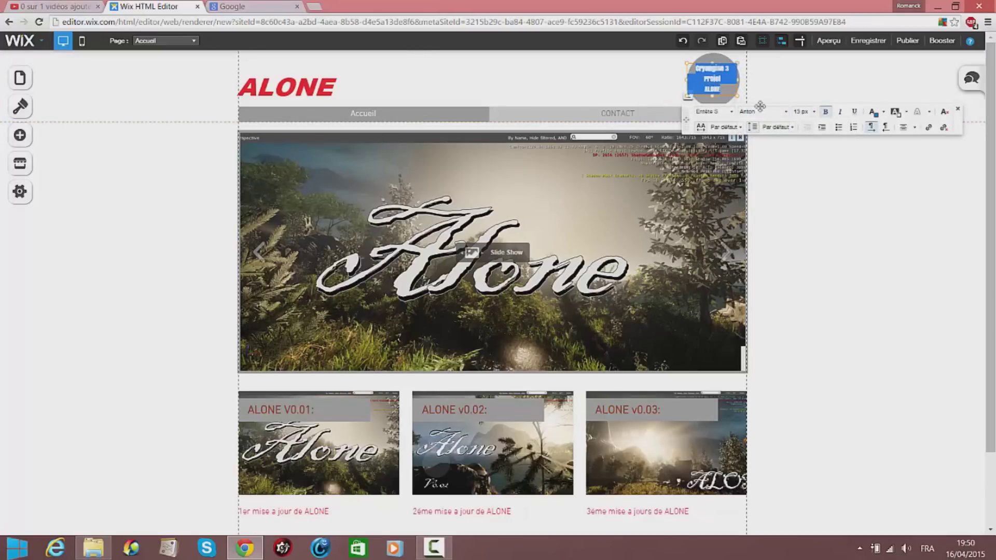
{"action": "left_click", "coordinate": [804, 112]}
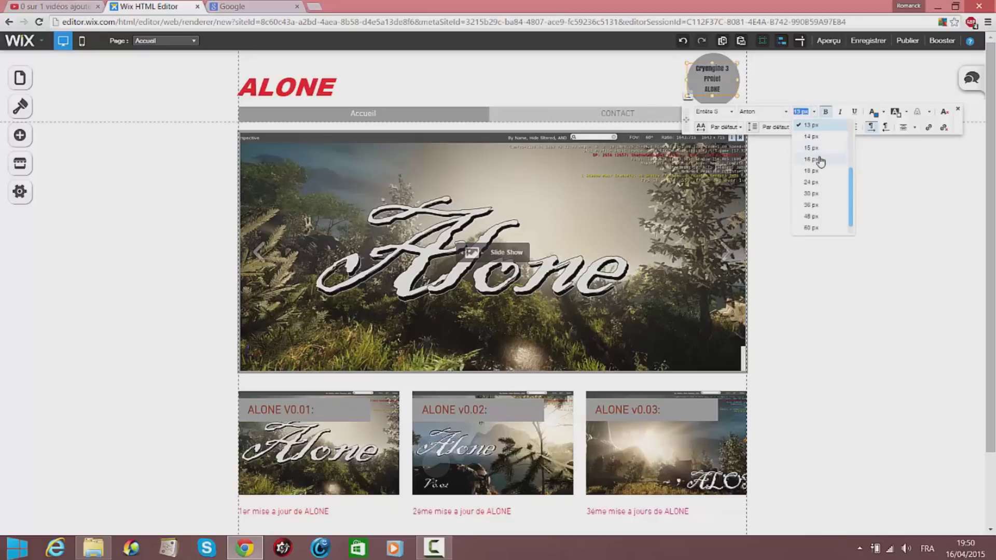
{"action": "left_click", "coordinate": [819, 160]}
Enlarge the grey circle slightly and center it around the text in the header
{"action": "right_click", "coordinate": [695, 69]}
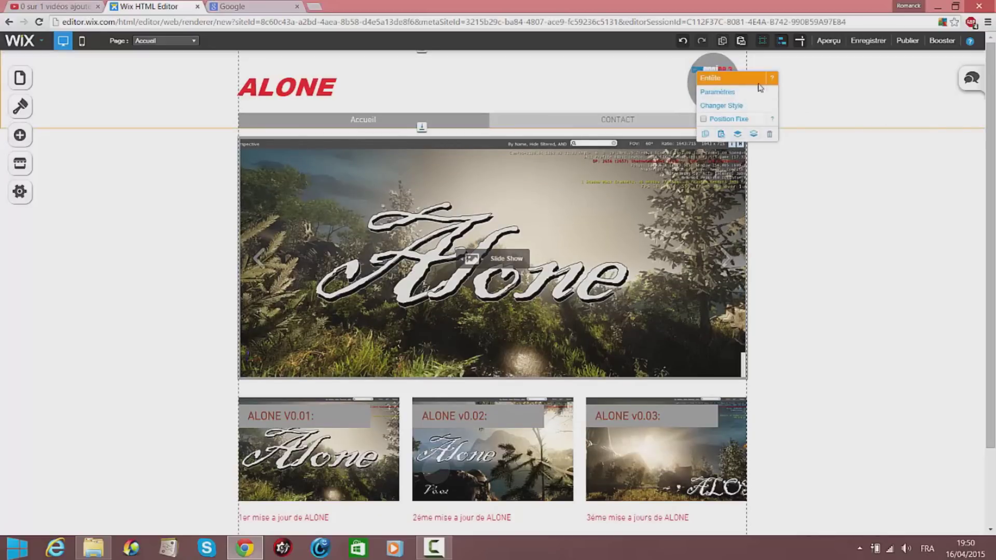
{"action": "left_click", "coordinate": [696, 92]}
{"action": "right_click", "coordinate": [721, 104]}
{"action": "left_click", "coordinate": [683, 83]}
{"action": "mouse_move", "coordinate": [687, 82]}
{"action": "left_mouse_down"}
{"action": "mouse_move", "coordinate": [674, 80]}
{"action": "mouse_move", "coordinate": [693, 84]}
{"action": "left_mouse_up"}
{"action": "left_click", "coordinate": [781, 108]}
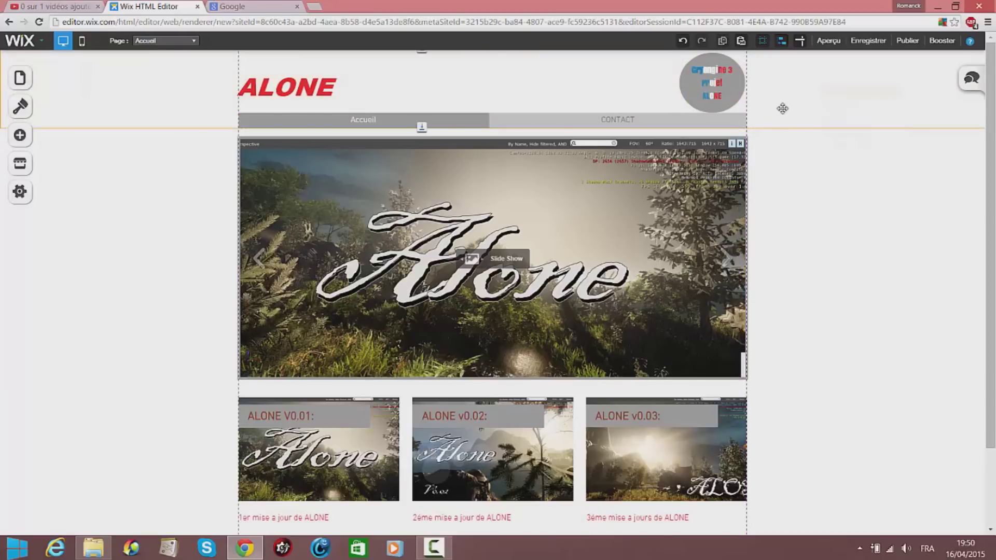
Load Google Images in the other browser tab and return to the Wix editor
{"action": "left_click", "coordinate": [268, 4]}
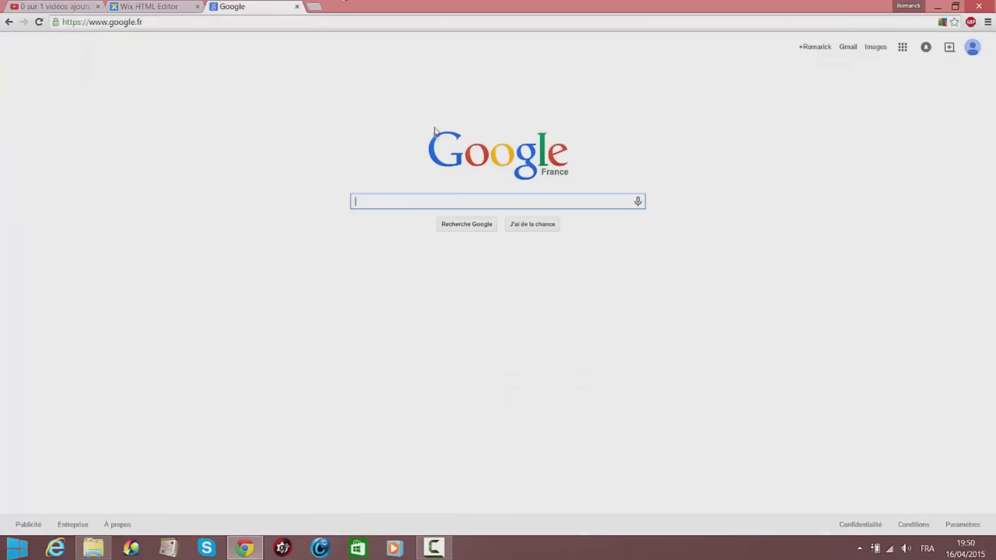
{"action": "left_click", "coordinate": [875, 48]}
{"action": "left_click", "coordinate": [148, 6]}
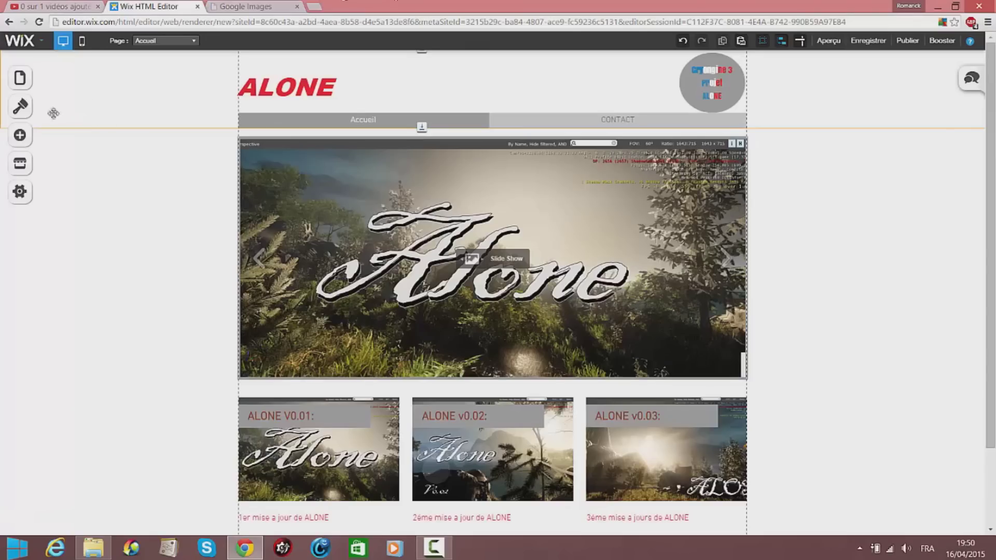
Browse Wix's free clipart collection for an image to add to the site, then close it
{"action": "left_click", "coordinate": [20, 135]}
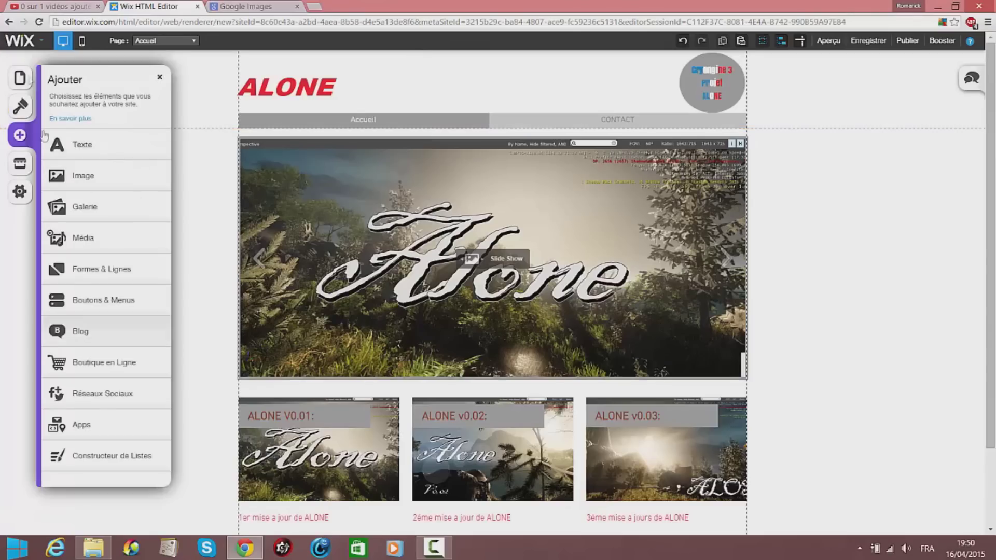
{"action": "left_click", "coordinate": [111, 178]}
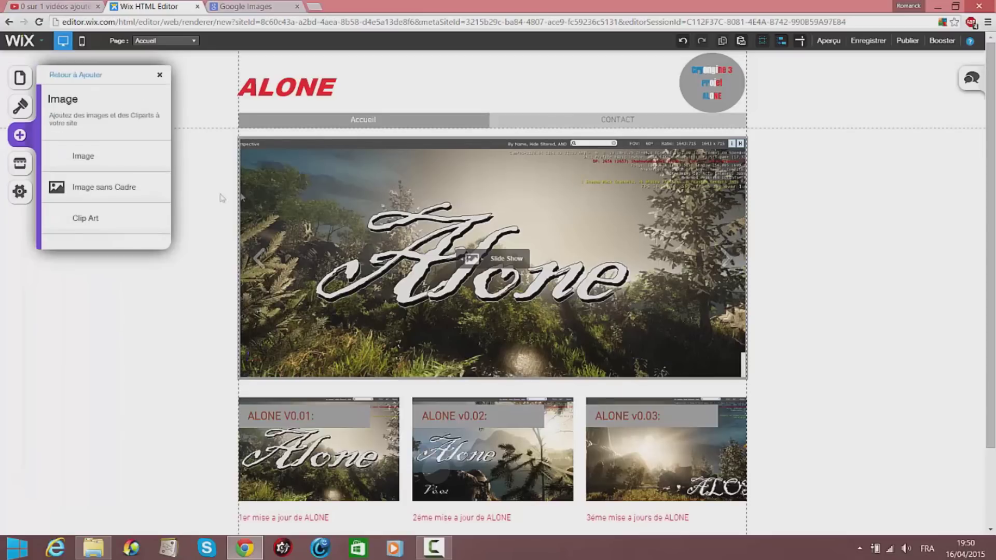
{"action": "left_click", "coordinate": [118, 219]}
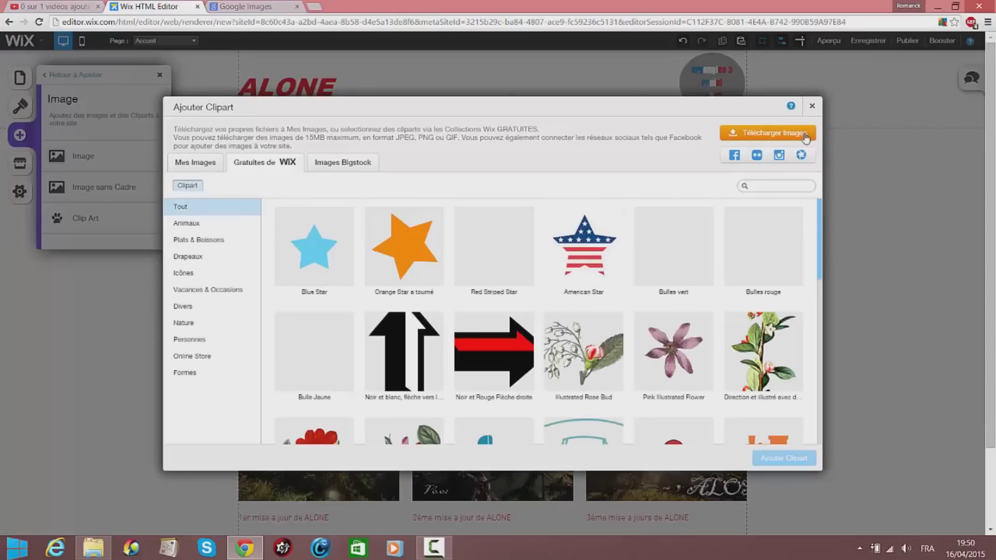
{"action": "scroll", "coordinate": [696, 345], "scroll_direction": "down", "scroll_amount": 2}
{"action": "scroll", "coordinate": [695, 346], "scroll_direction": "down", "scroll_amount": 7}
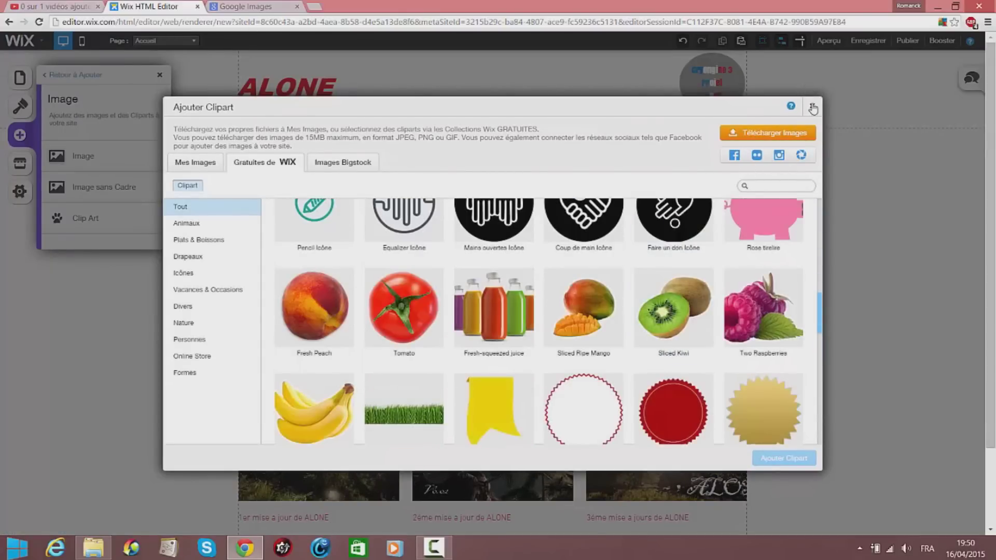
{"action": "left_click", "coordinate": [811, 106]}
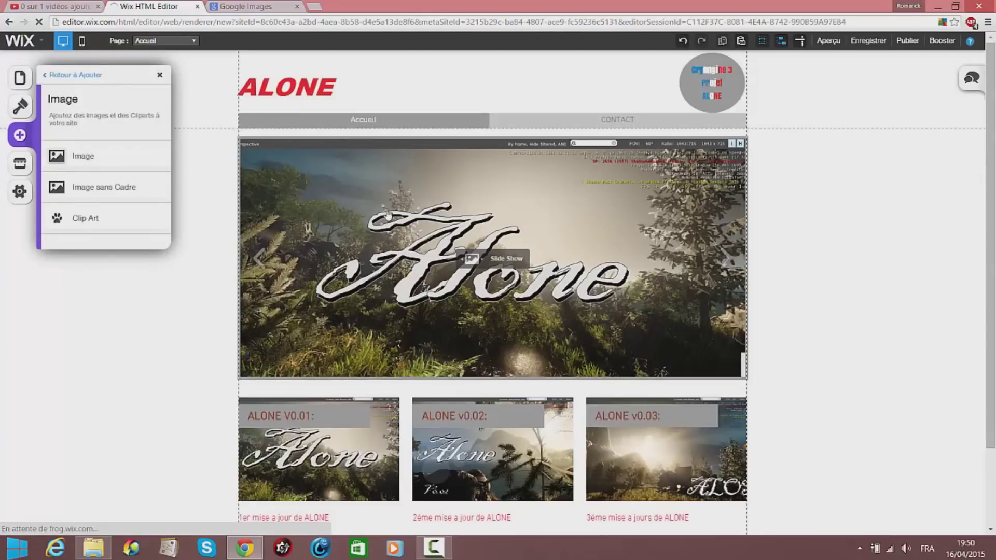
Search Google Images for "cryengine 3 logo" in the other browser tab and look through the results
{"action": "key", "text": "ctrl+Tab"}
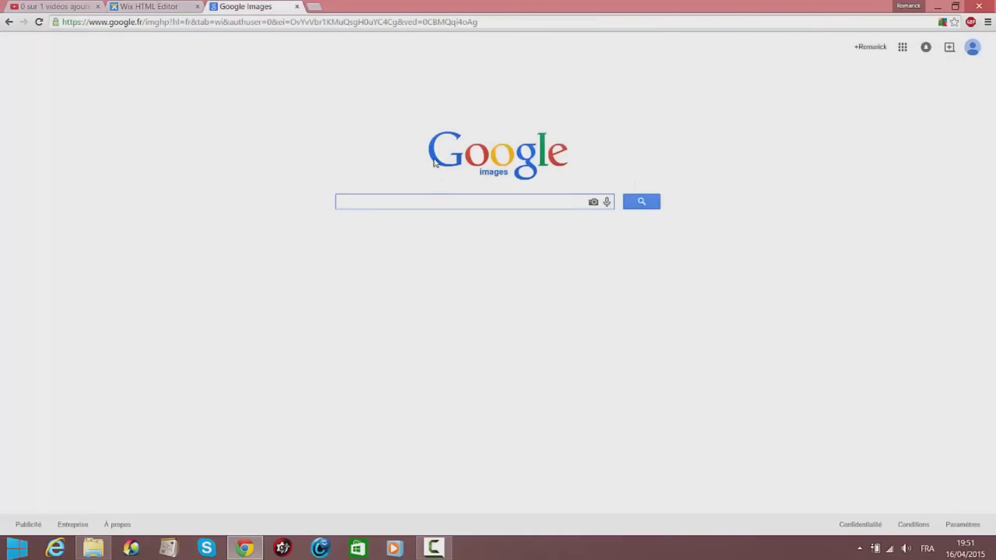
{"action": "type", "text": "cryengine "}
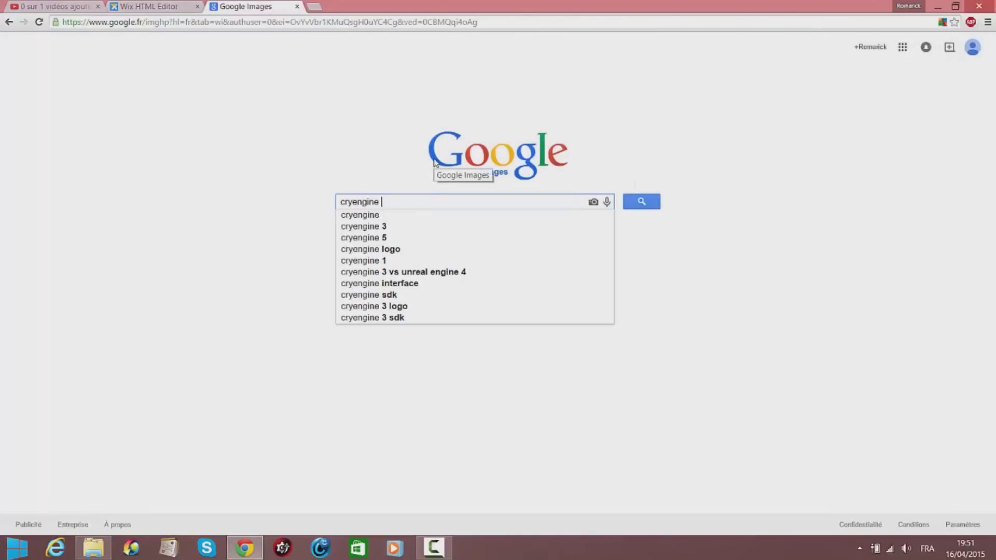
{"action": "type", "text": "3 logo"}
{"action": "key", "text": "Return"}
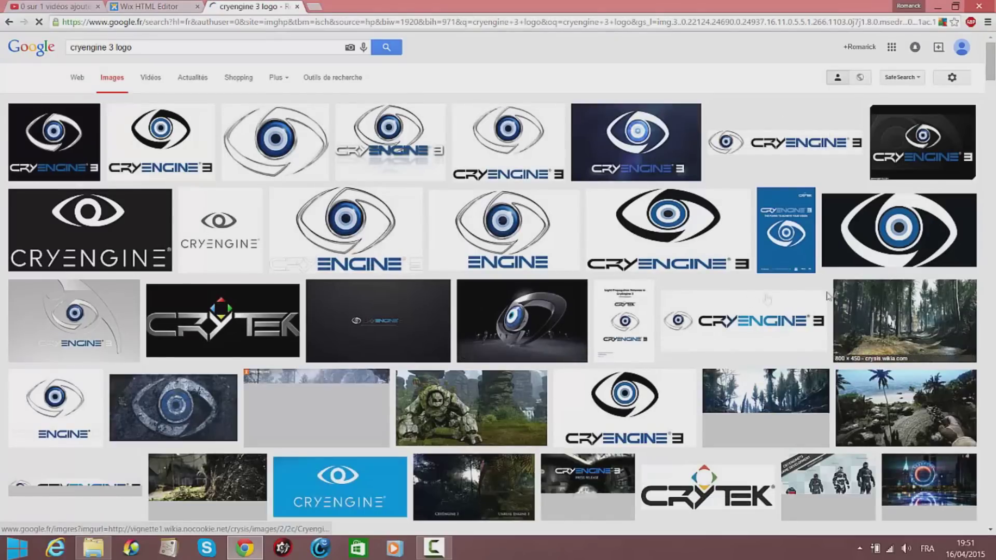
{"action": "scroll", "coordinate": [626, 341], "scroll_direction": "down", "scroll_amount": 1}
{"action": "scroll", "coordinate": [626, 341], "scroll_direction": "down", "scroll_amount": 5}
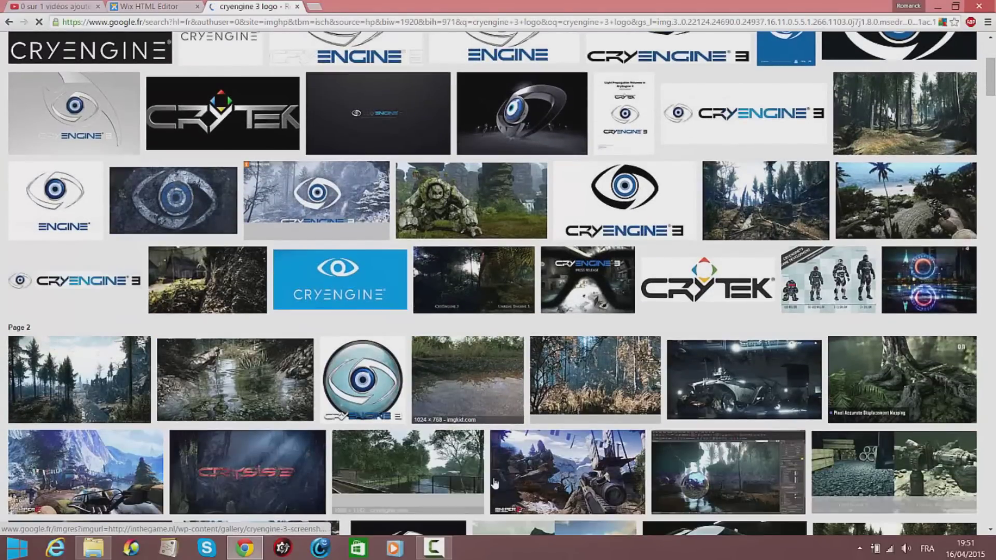
{"action": "scroll", "coordinate": [495, 475], "scroll_direction": "down", "scroll_amount": 10}
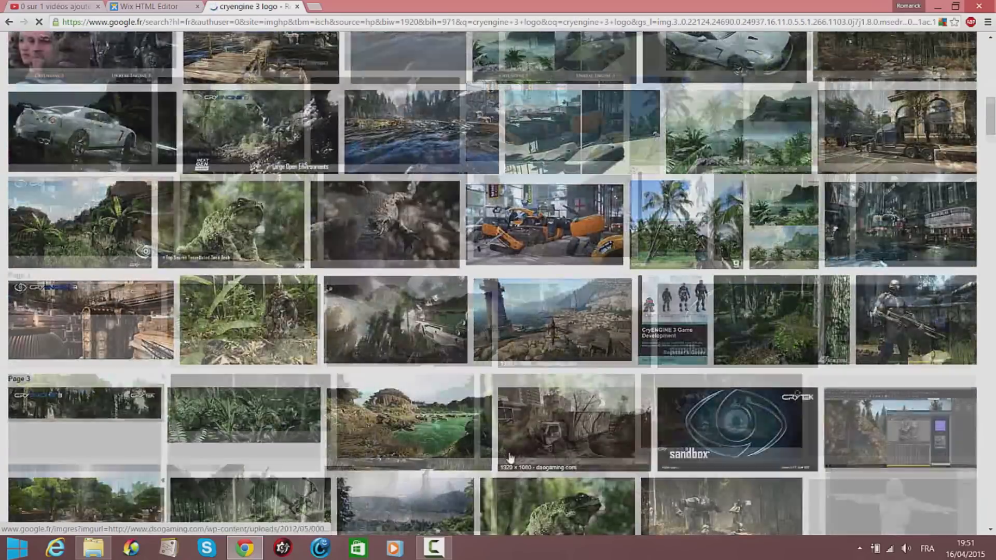
{"action": "scroll", "coordinate": [507, 457], "scroll_direction": "down", "scroll_amount": 6}
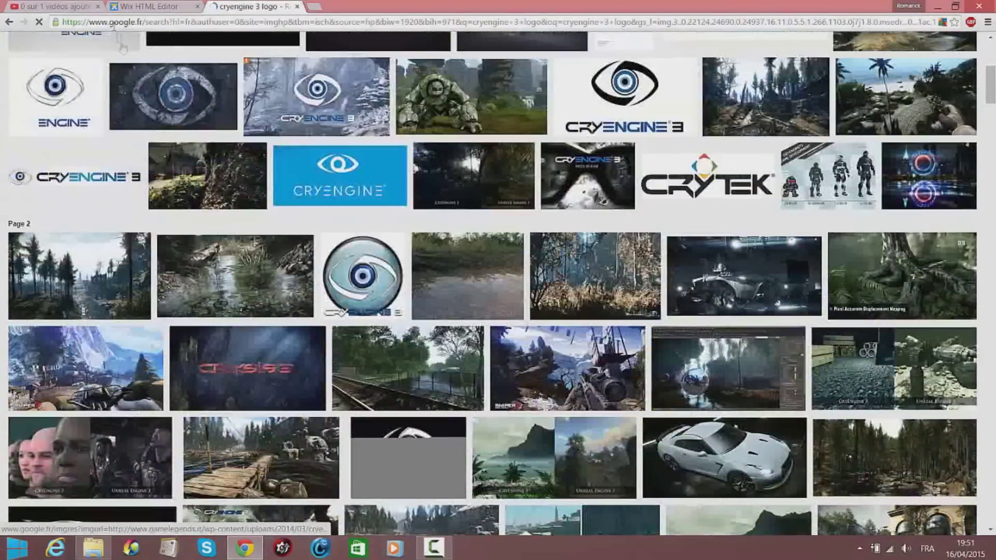
Refine the Google Images search to "cryengine 3 icon"
{"action": "scroll", "coordinate": [498, 280], "scroll_direction": "up", "scroll_amount": 6}
{"action": "double_click", "coordinate": [124, 47]}
{"action": "type", "text": "icon"}
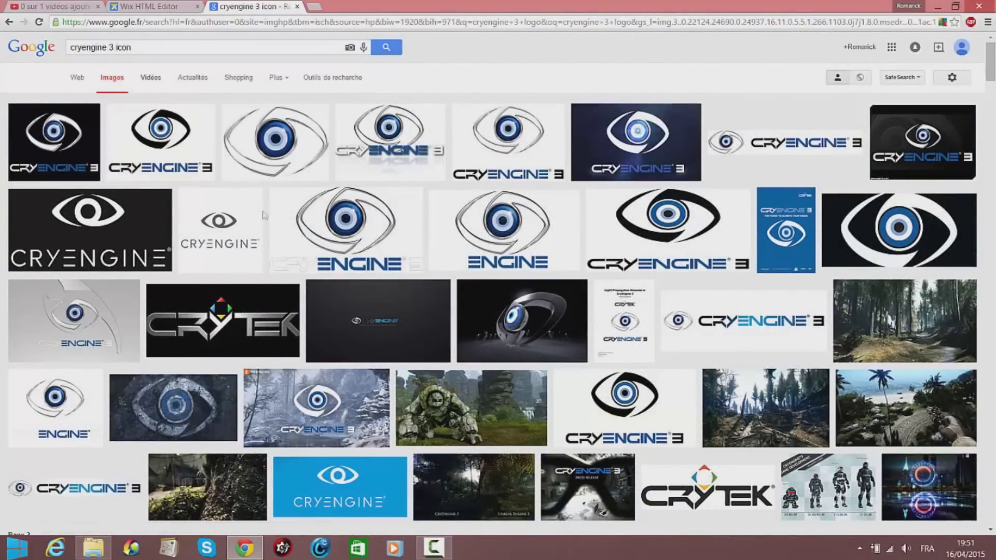
{"action": "key", "text": "Return"}
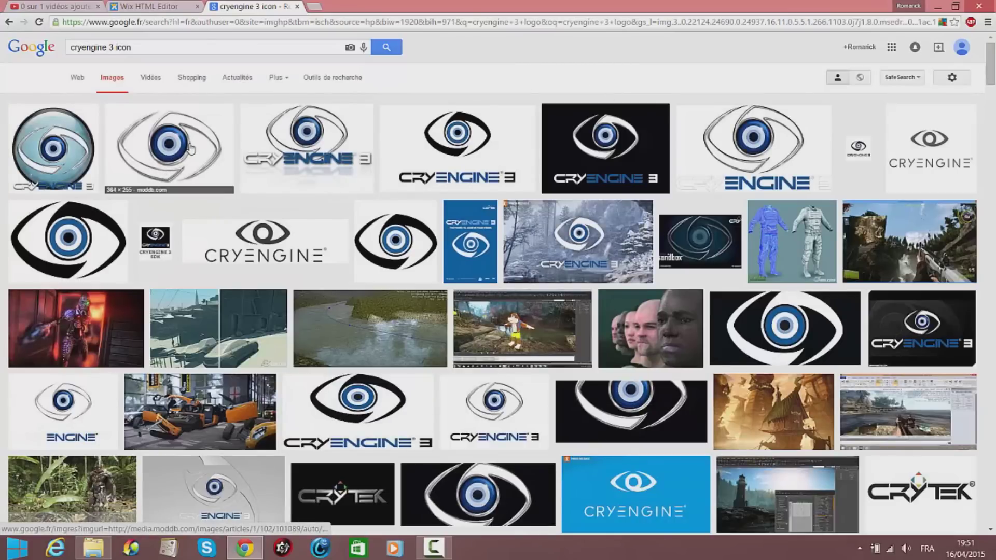
Open the silver-outlined blue eye image from moddb.com and save it to the desktop as ce3.png
{"action": "left_click", "coordinate": [141, 131]}
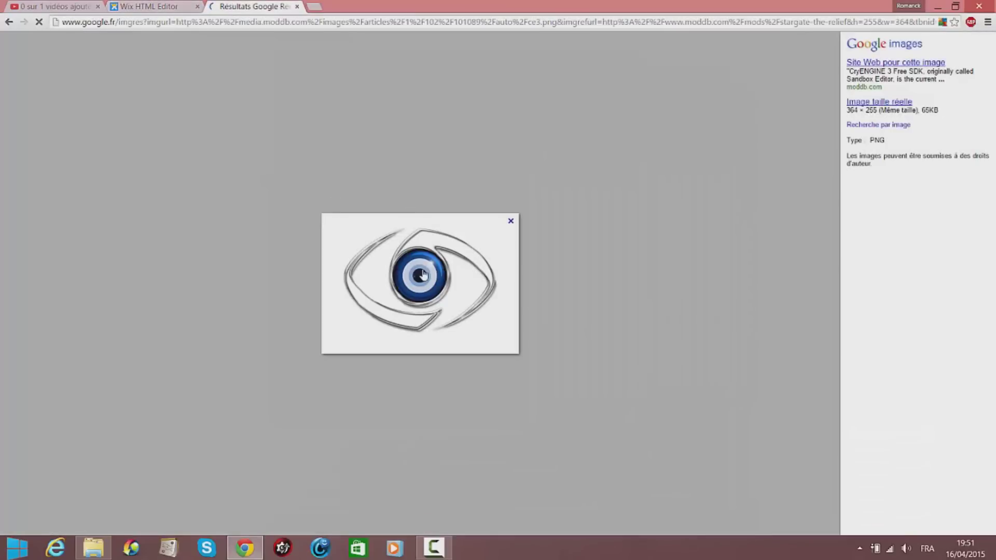
{"action": "right_click", "coordinate": [420, 270]}
{"action": "left_click", "coordinate": [421, 310]}
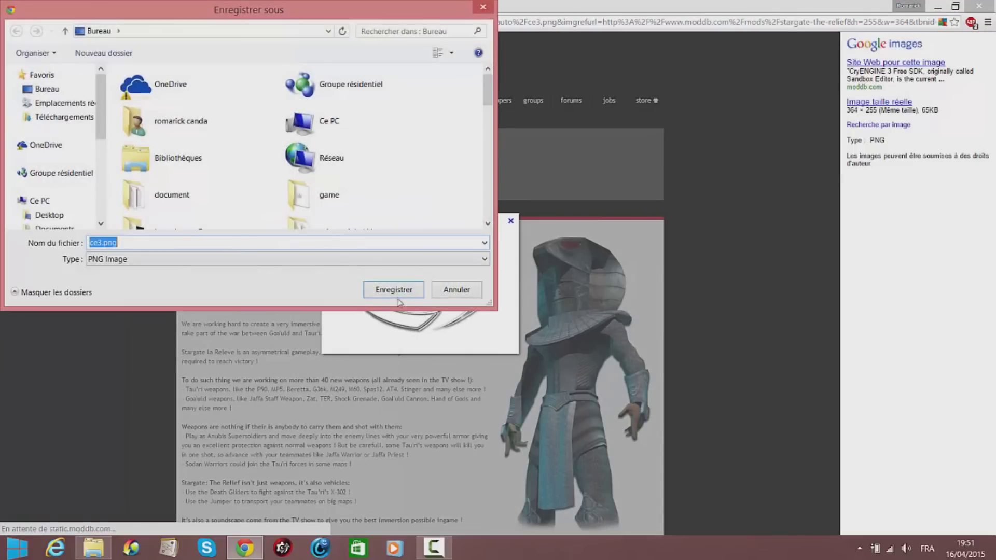
{"action": "left_click", "coordinate": [396, 351]}
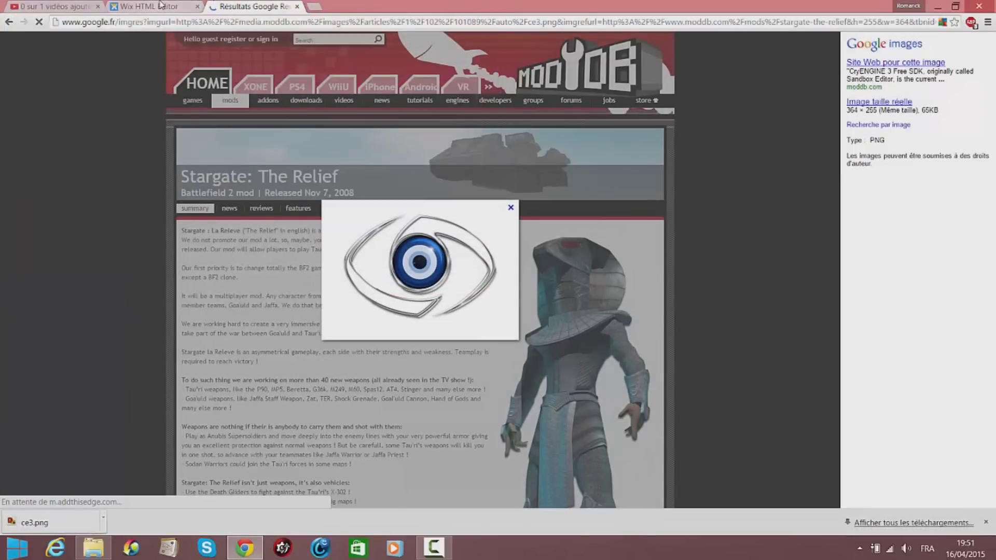
Return to the Wix editor and upload ce3.png from the desktop to the site's images
{"action": "left_click", "coordinate": [173, 7]}
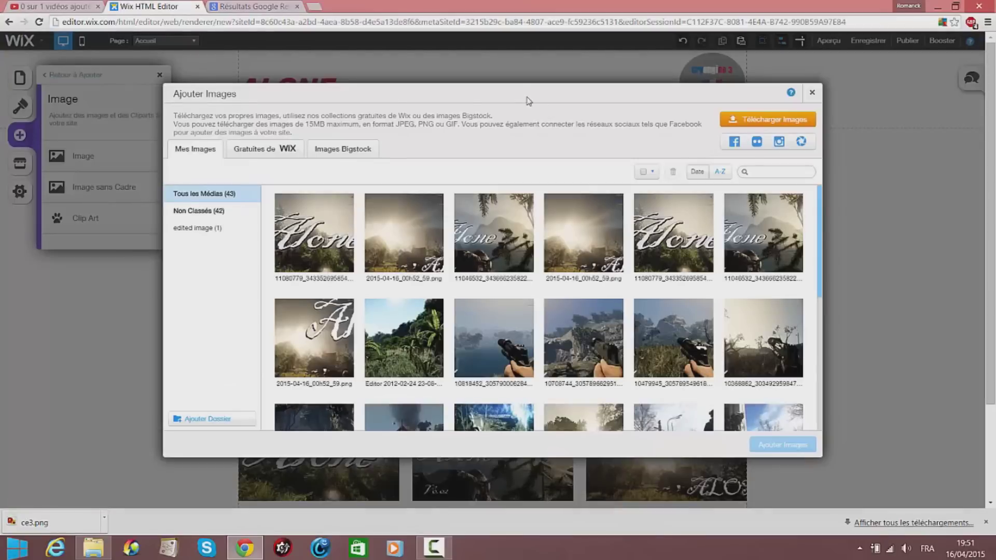
{"action": "left_click", "coordinate": [768, 121]}
{"action": "scroll", "coordinate": [301, 162], "scroll_direction": "down", "scroll_amount": 5}
{"action": "scroll", "coordinate": [290, 163], "scroll_direction": "down", "scroll_amount": 10}
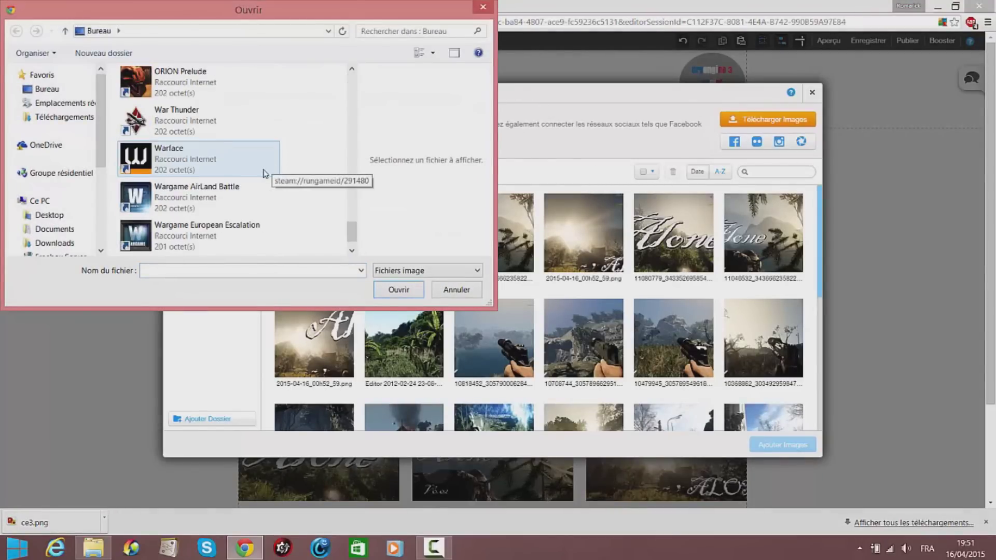
{"action": "scroll", "coordinate": [257, 179], "scroll_direction": "up", "scroll_amount": 2}
{"action": "scroll", "coordinate": [255, 189], "scroll_direction": "up", "scroll_amount": 8}
{"action": "scroll", "coordinate": [254, 188], "scroll_direction": "down", "scroll_amount": 1}
{"action": "left_click", "coordinate": [241, 125]}
{"action": "left_click", "coordinate": [398, 289]}
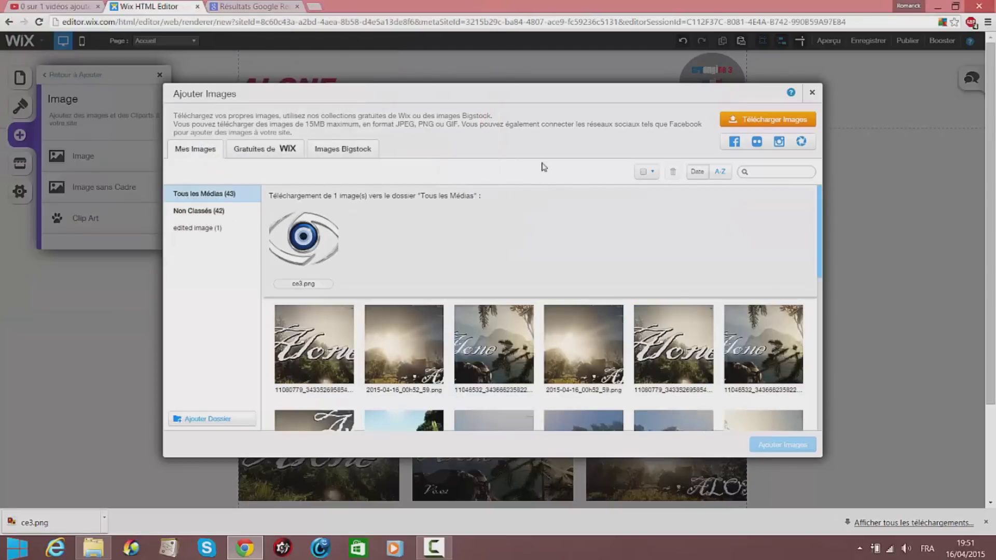
{"action": "left_click", "coordinate": [433, 547]}
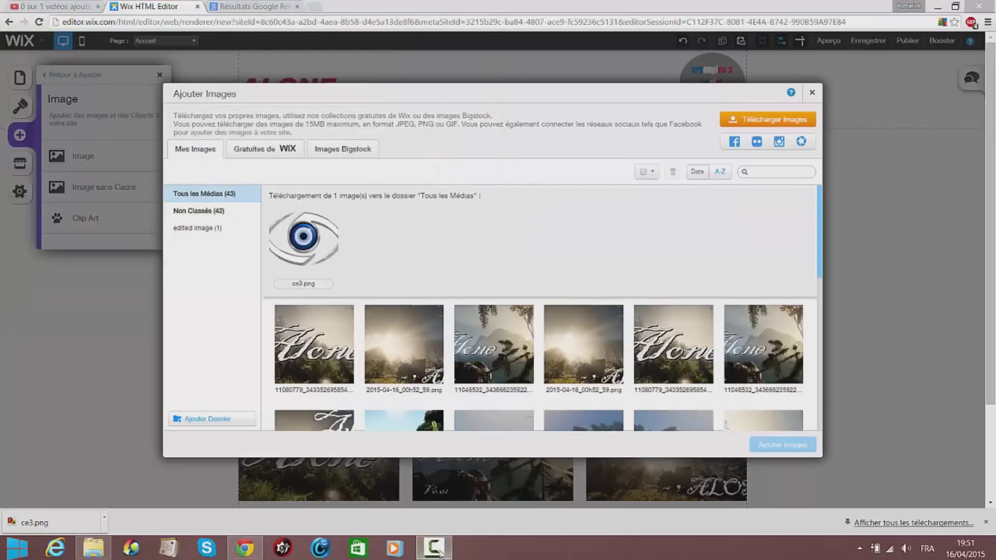
{"action": "left_click", "coordinate": [972, 468]}
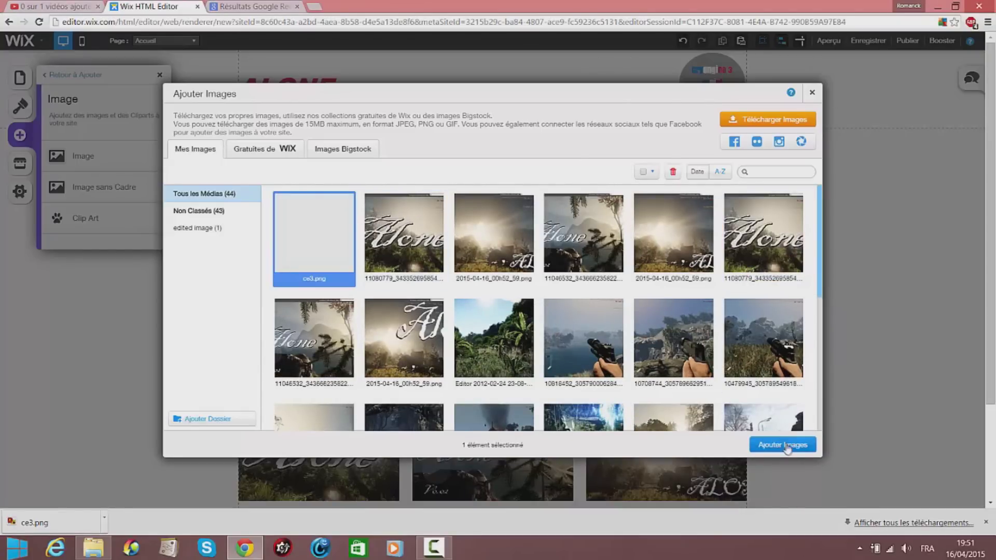
Add ce3.png to the page, shrink it and place it in the header just left of the grey circle
{"action": "left_click", "coordinate": [786, 447]}
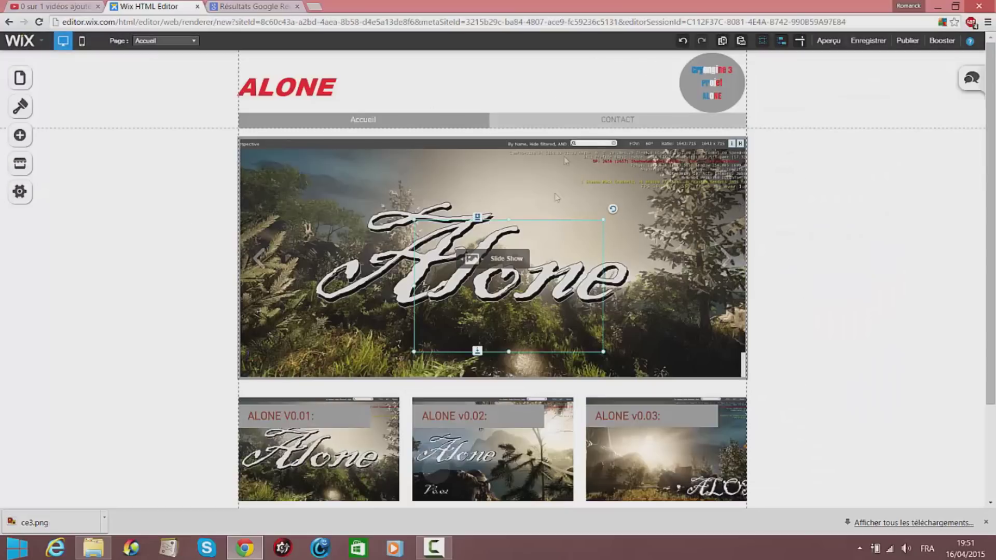
{"action": "left_click_drag", "start_coordinate": [418, 223], "coordinate": [535, 268]}
{"action": "left_click_drag", "start_coordinate": [568, 320], "coordinate": [639, 82]}
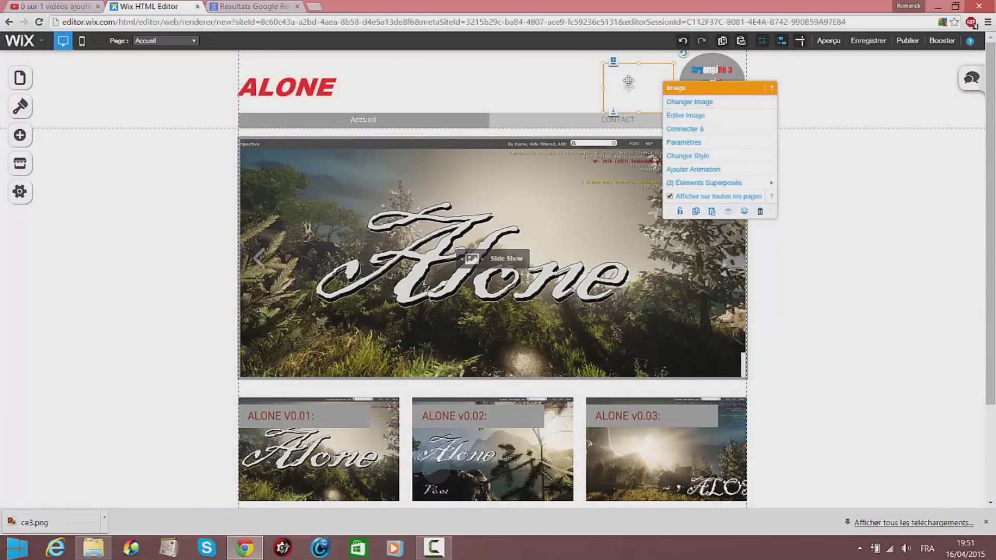
Enlarge the new image frame in the header to about the height of the grey circle
{"action": "left_click", "coordinate": [627, 82]}
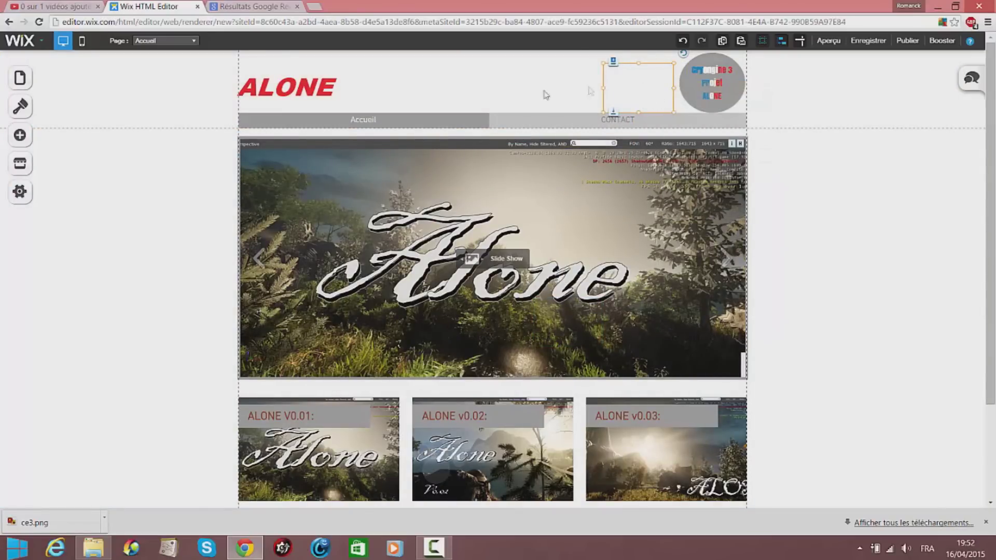
{"action": "left_click", "coordinate": [331, 94]}
{"action": "right_click", "coordinate": [348, 87]}
{"action": "left_click", "coordinate": [648, 97]}
{"action": "right_click", "coordinate": [649, 99]}
{"action": "left_click", "coordinate": [616, 77]}
{"action": "left_click_drag", "start_coordinate": [601, 62], "coordinate": [594, 51]}
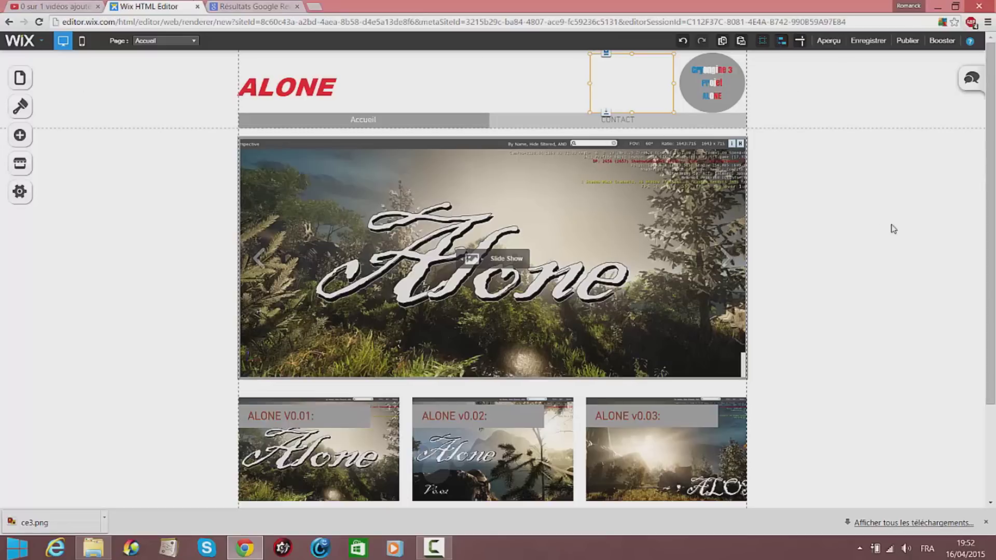
Choose ce3.png again for the header image and shrink it to a small eye icon beside the grey circle
{"action": "right_click", "coordinate": [640, 91]}
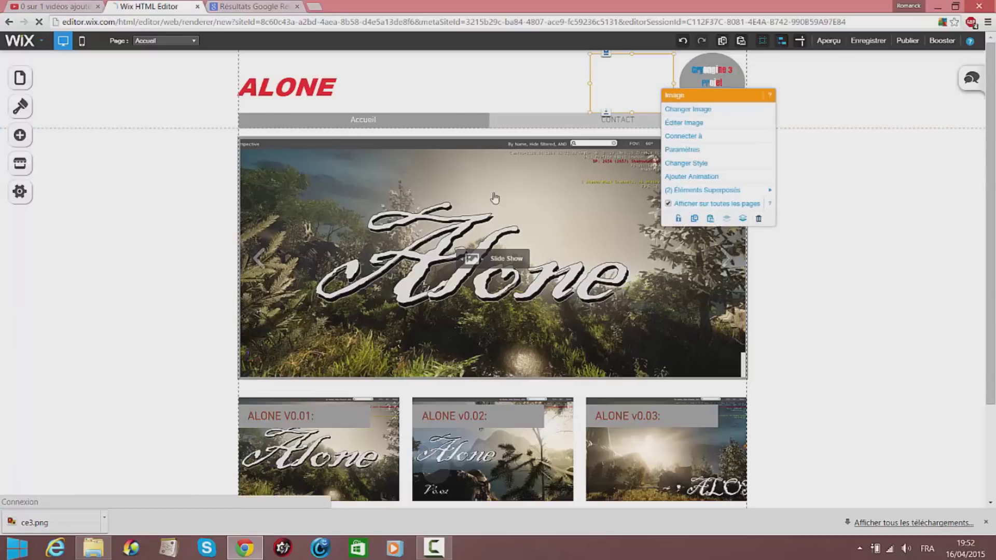
{"action": "left_click", "coordinate": [720, 110]}
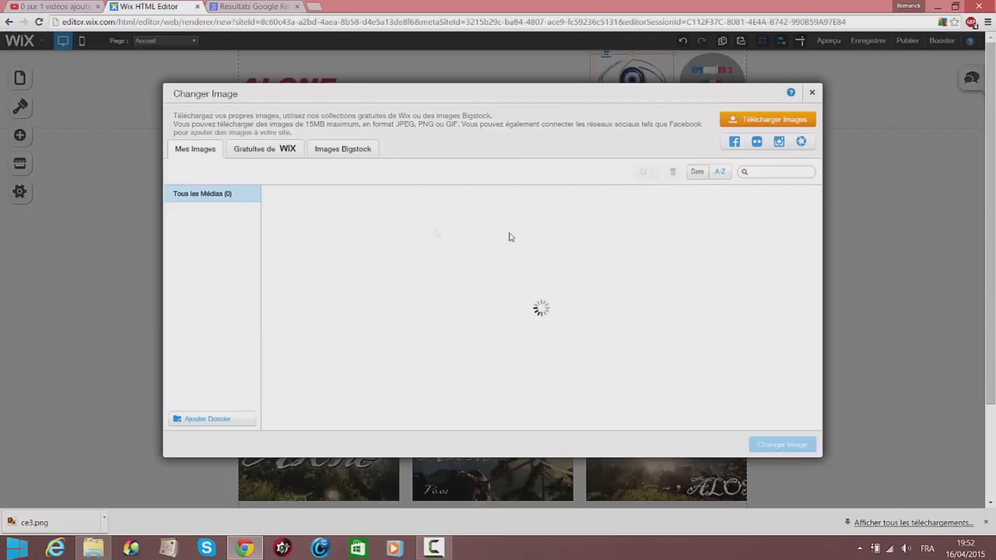
{"action": "left_click", "coordinate": [302, 243]}
{"action": "left_click", "coordinate": [781, 445]}
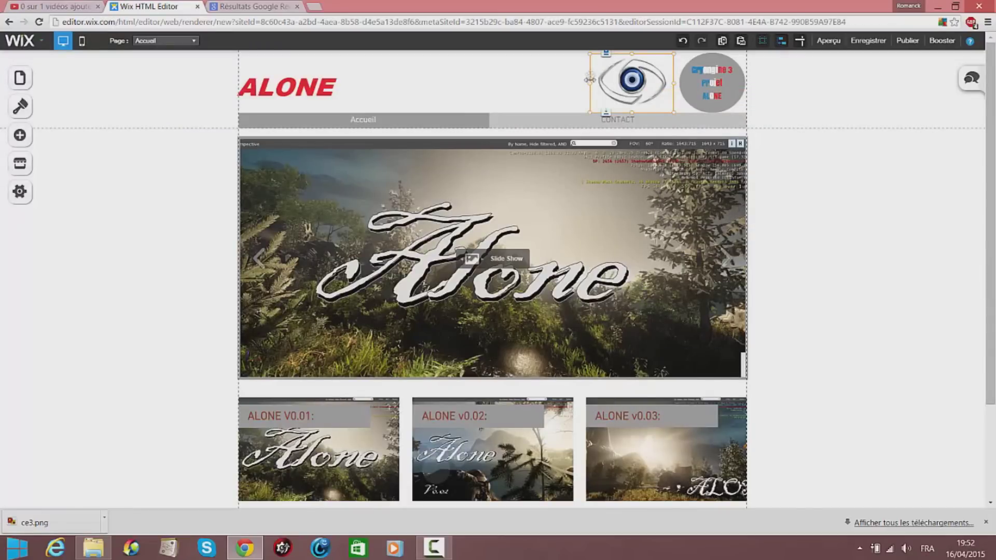
{"action": "left_click_drag", "start_coordinate": [587, 53], "coordinate": [651, 85]}
{"action": "left_click", "coordinate": [794, 152]}
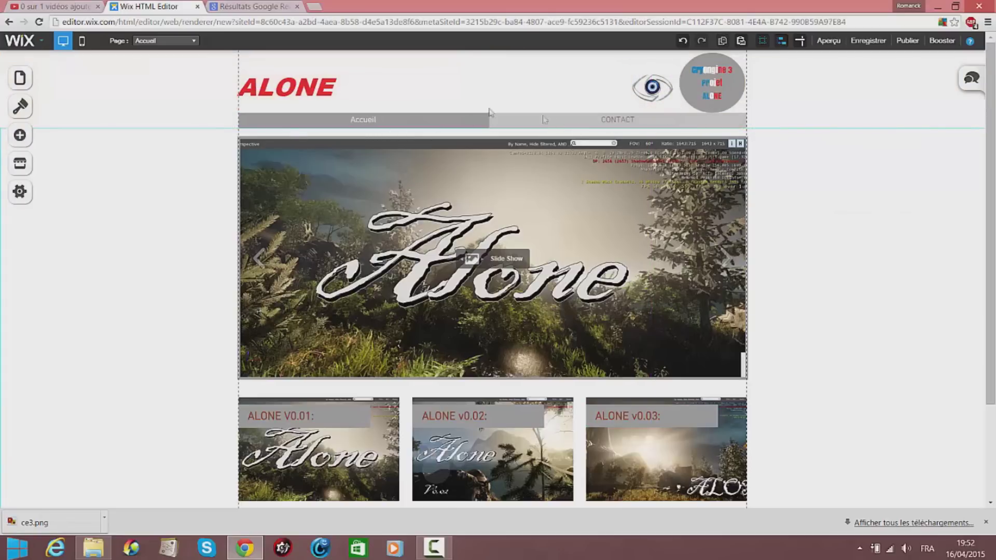
{"action": "left_click", "coordinate": [22, 83]}
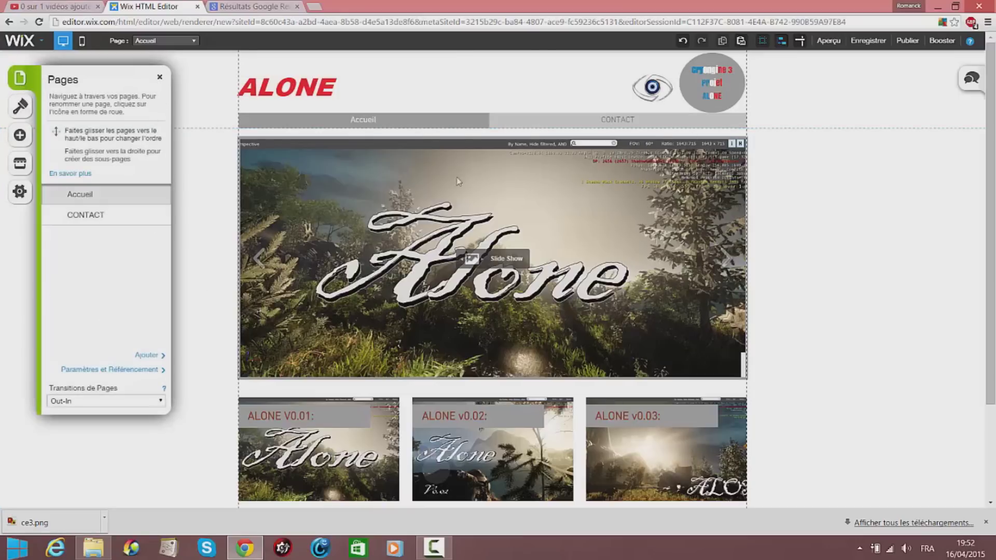
{"action": "left_click", "coordinate": [161, 78]}
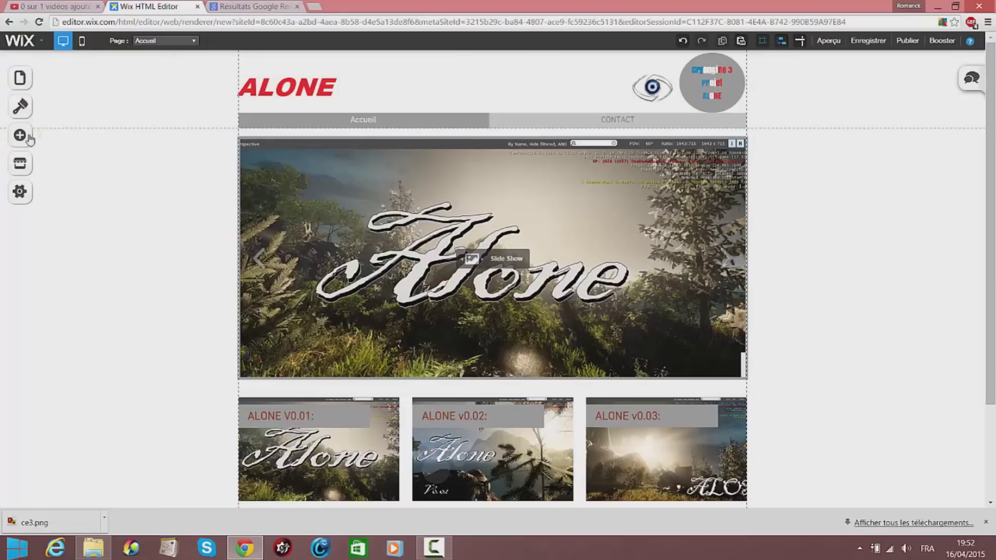
{"action": "left_click", "coordinate": [20, 105]}
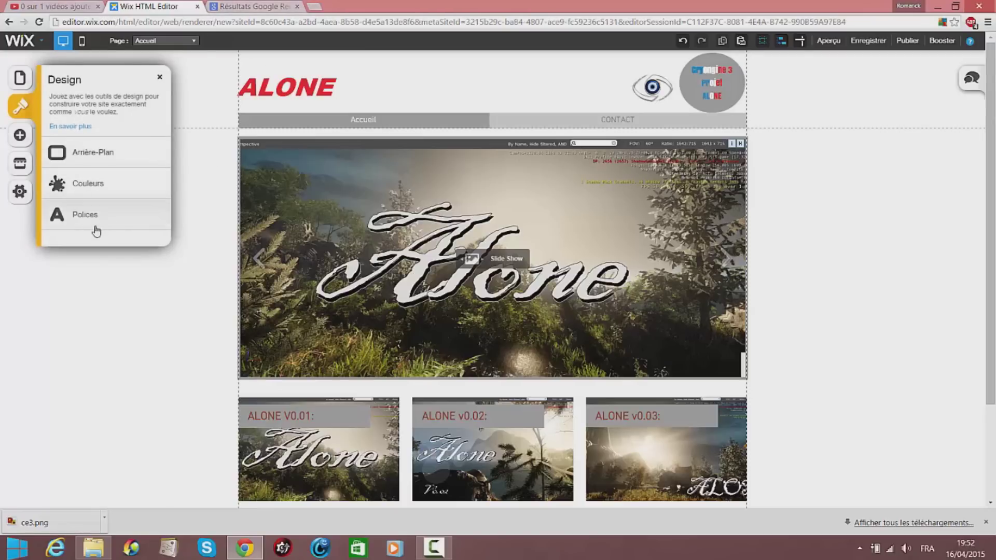
Return to the Google image results and search for "cryengine 3 forest"
{"action": "left_click", "coordinate": [237, 6]}
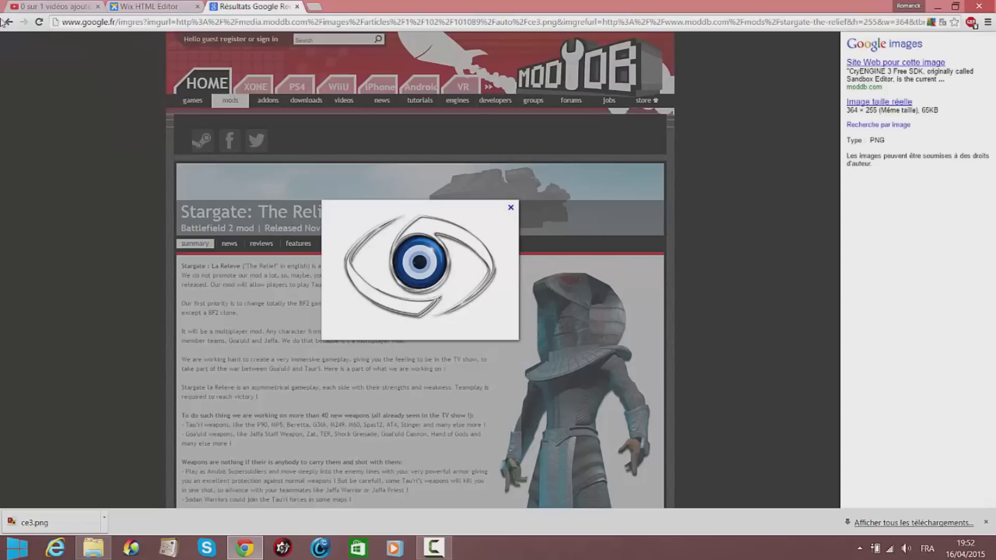
{"action": "left_click", "coordinate": [16, 23]}
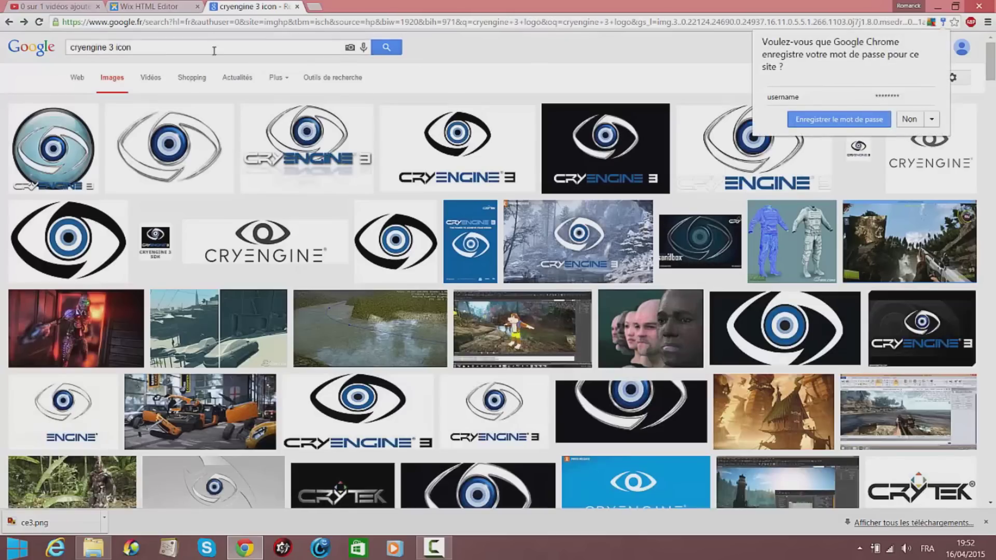
{"action": "left_click_drag", "start_coordinate": [215, 46], "coordinate": [2, 41]}
{"action": "type", "text": "cryengi"}
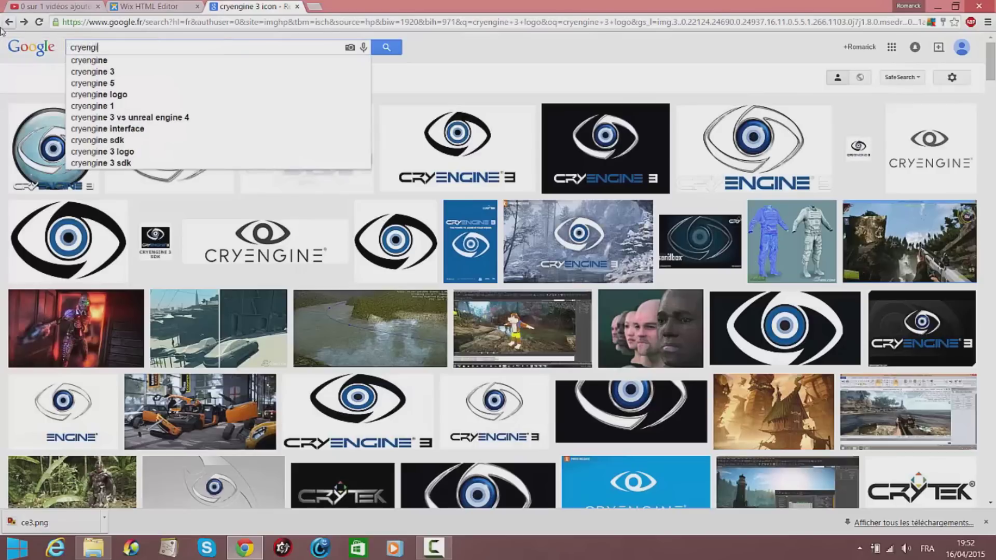
{"action": "type", "text": "ne 3 forest"}
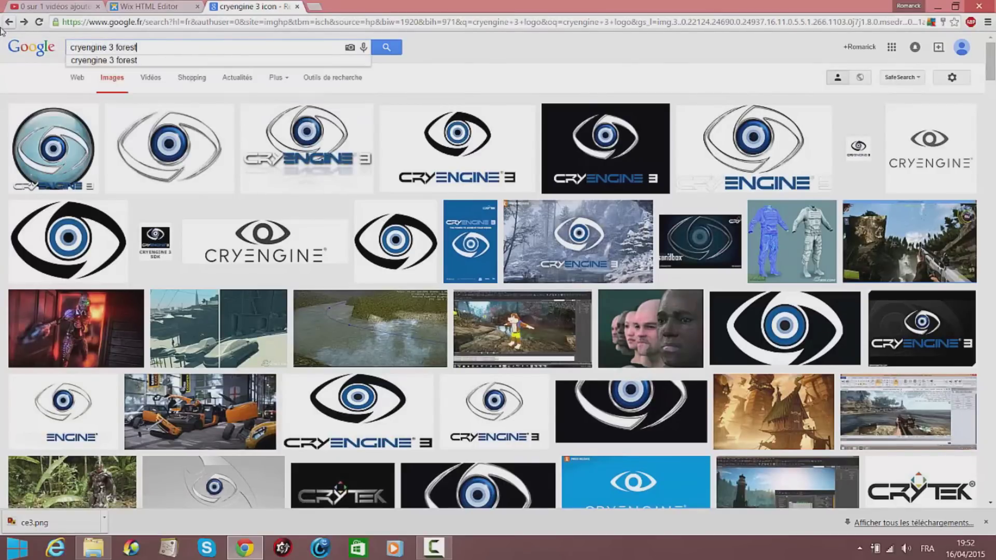
{"action": "key", "text": "Return"}
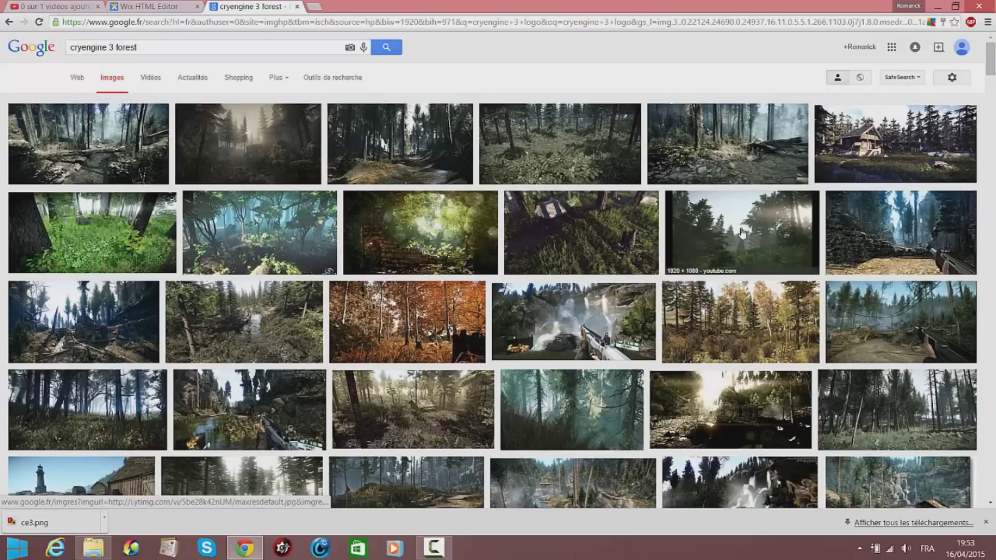
Switch to the desktop, launch CRYENGINE Sandbox and open the recent level "game"
{"action": "left_click", "coordinate": [937, 6]}
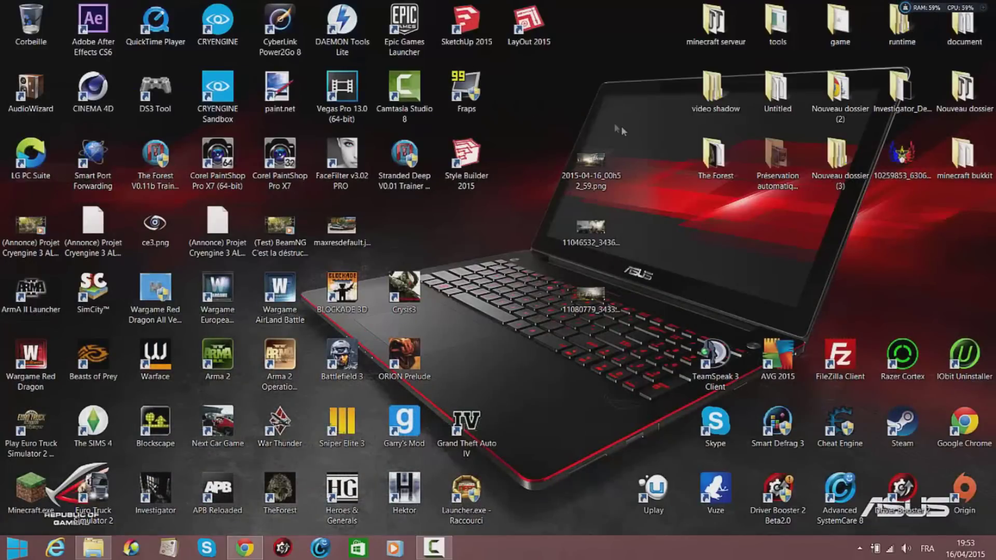
{"action": "left_click_drag", "start_coordinate": [627, 129], "coordinate": [597, 321]}
{"action": "right_click", "coordinate": [597, 321]}
{"action": "left_click", "coordinate": [218, 98]}
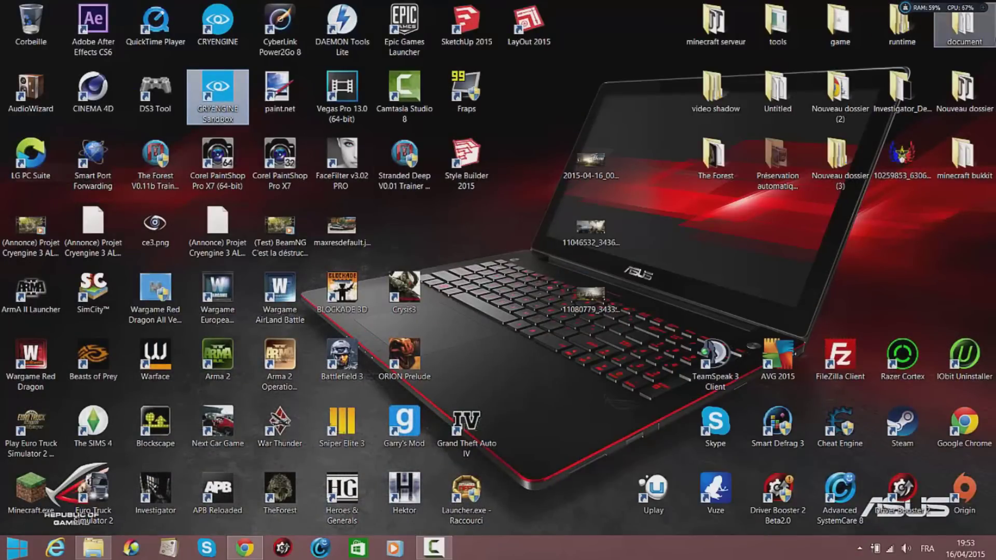
{"action": "left_click", "coordinate": [968, 99]}
{"action": "type", "text": "sceam"}
{"action": "key", "text": "Return"}
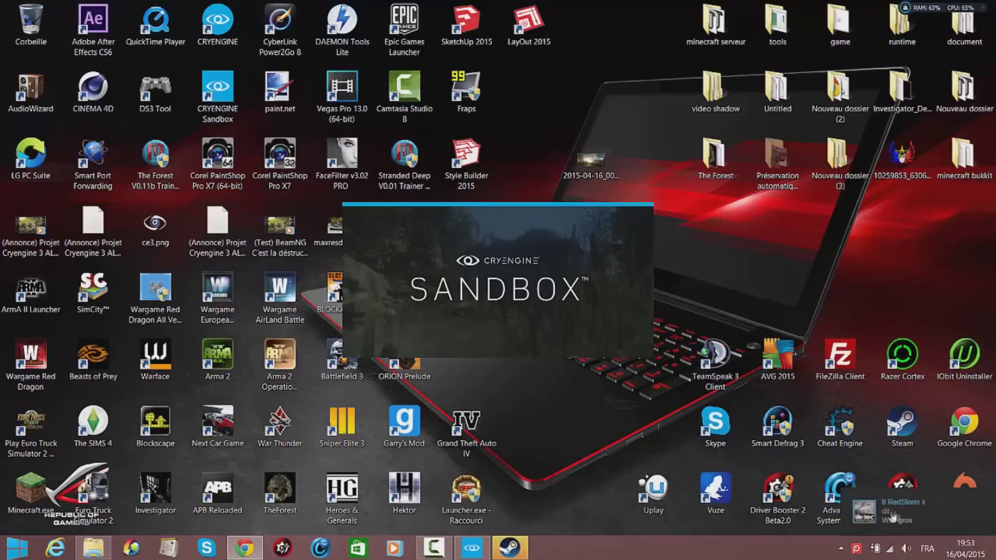
{"action": "left_click", "coordinate": [890, 517]}
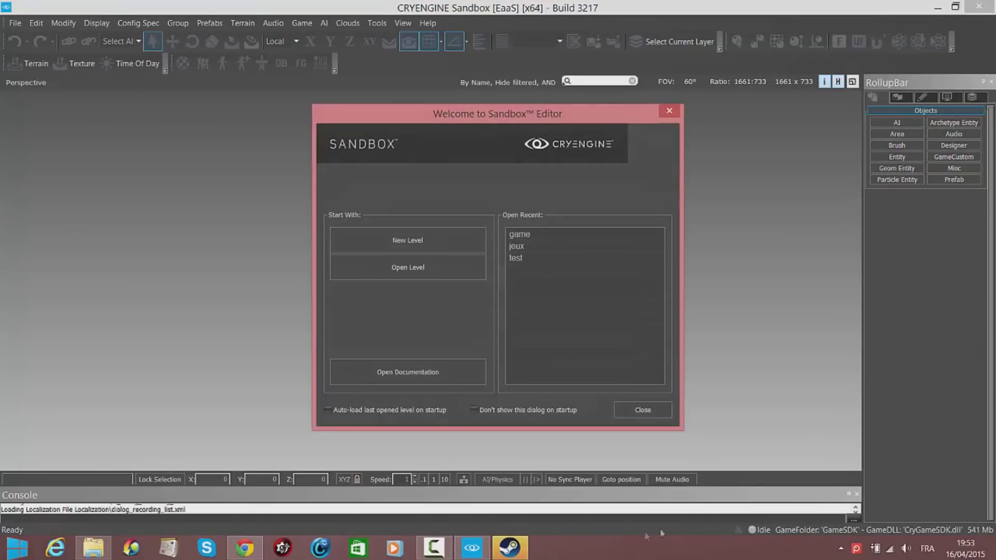
{"action": "left_click", "coordinate": [522, 246]}
Send "2 min je suis en vidéo ;)" and "est merci" to the friend in the Steam chat
{"action": "left_click", "coordinate": [505, 552]}
{"action": "type", "text": "2 min "}
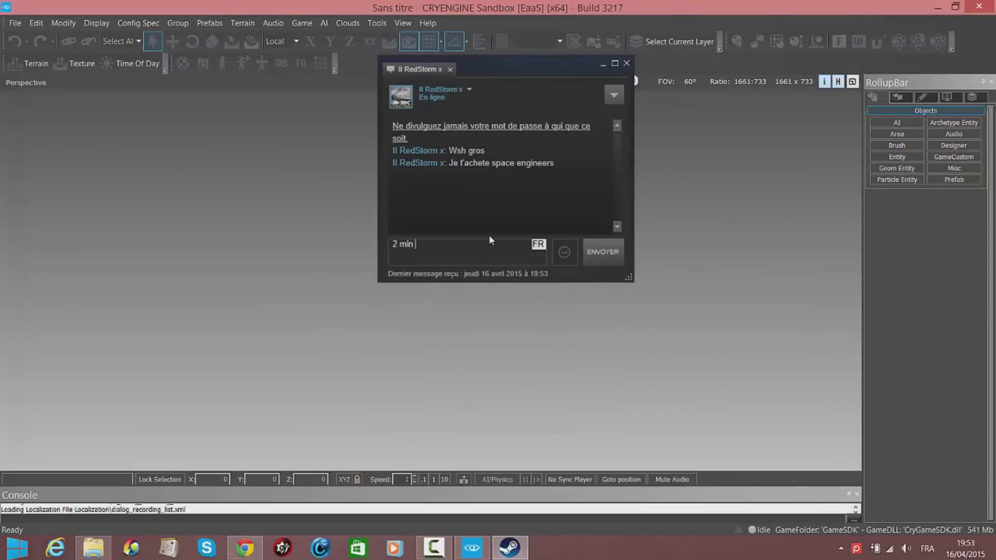
{"action": "type", "text": "je suis en vidéo ;)"}
{"action": "key", "text": "Return"}
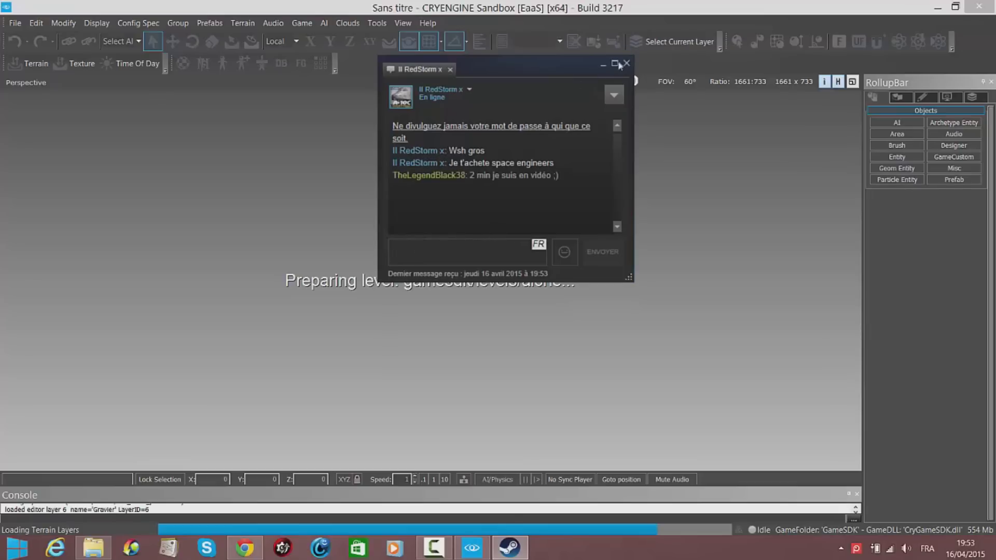
{"action": "type", "text": "est merci"}
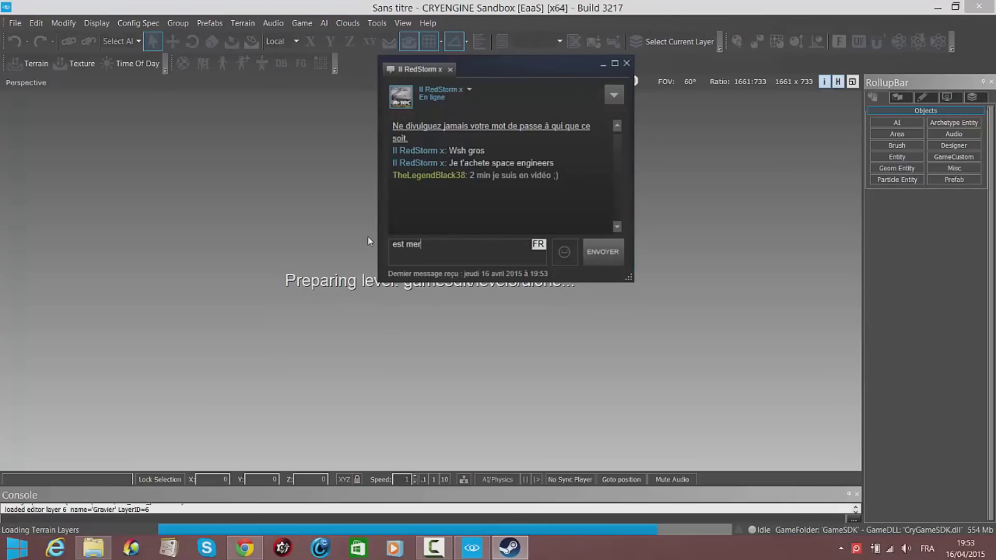
{"action": "key", "text": "Return"}
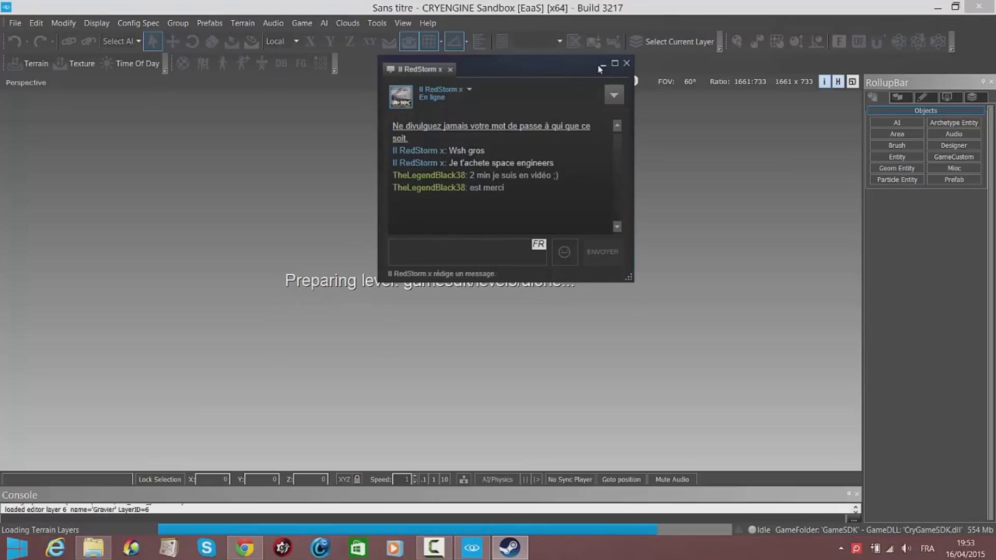
{"action": "left_click", "coordinate": [602, 63]}
Send "dit bonjour ^^ ::" and "!!" in the Steam chat and minimize the chat window
{"action": "left_click", "coordinate": [918, 529]}
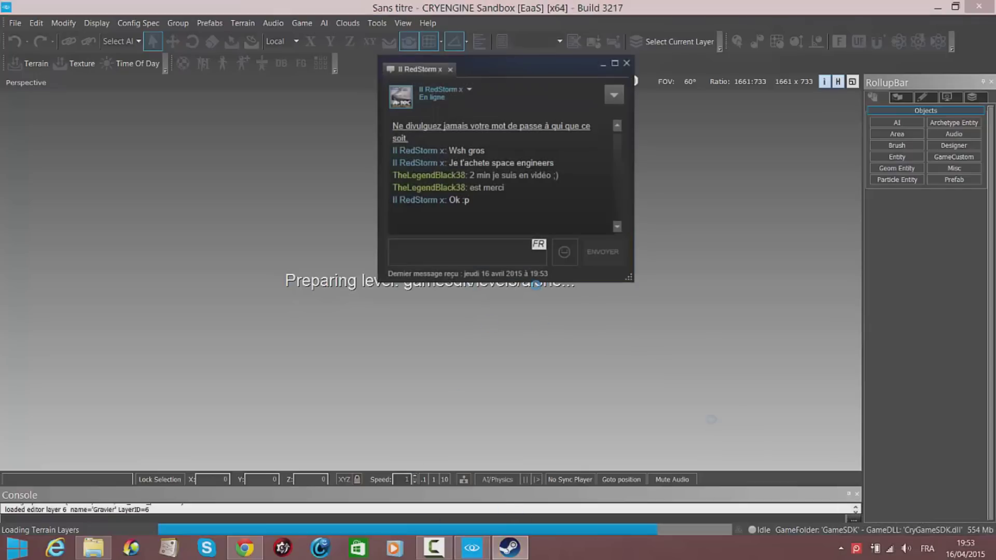
{"action": "type", "text": "dit "}
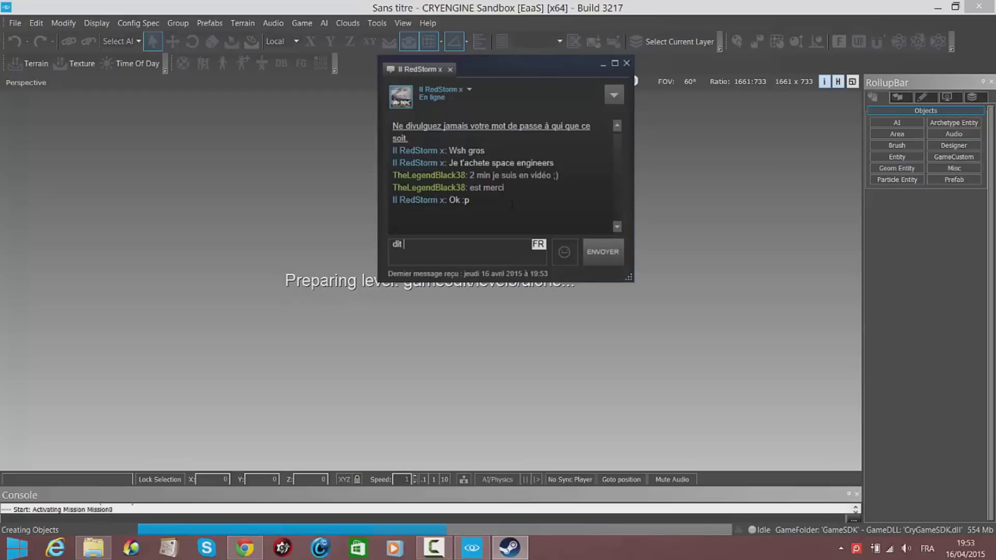
{"action": "type", "text": "bonjour ^^ :)"}
{"action": "key", "text": "Return"}
{"action": "type", "text": "I"}
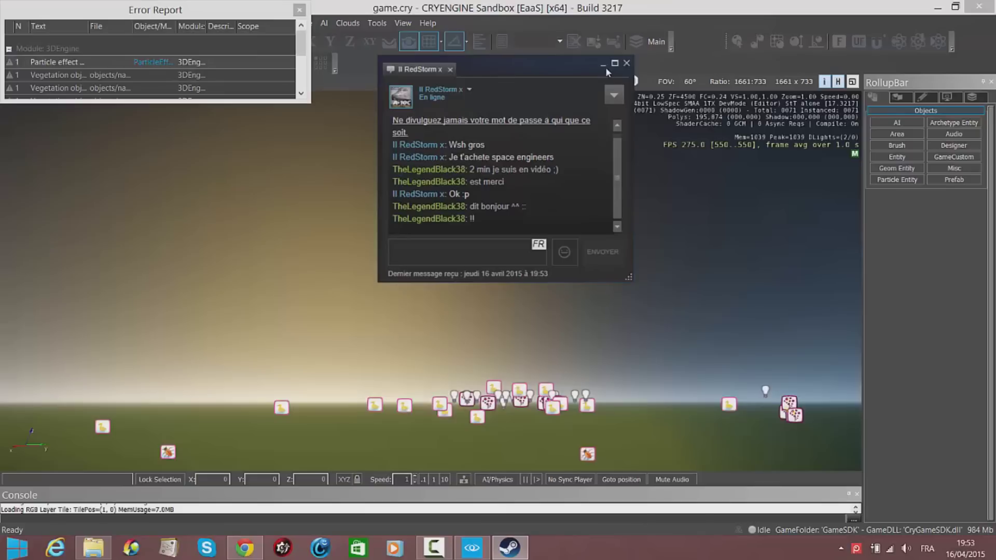
{"action": "left_click", "coordinate": [602, 64]}
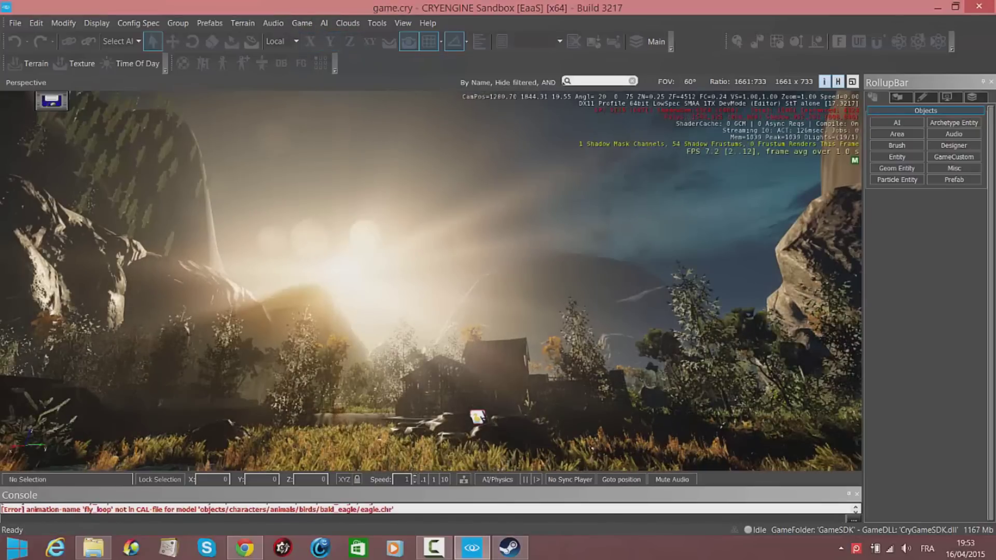
Examine the level's scenery, from the house among the trees to the cliffs and the foggy lake, for a good screenshot viewpoint
{"action": "left_click_drag", "start_coordinate": [477, 416], "coordinate": [515, 459]}
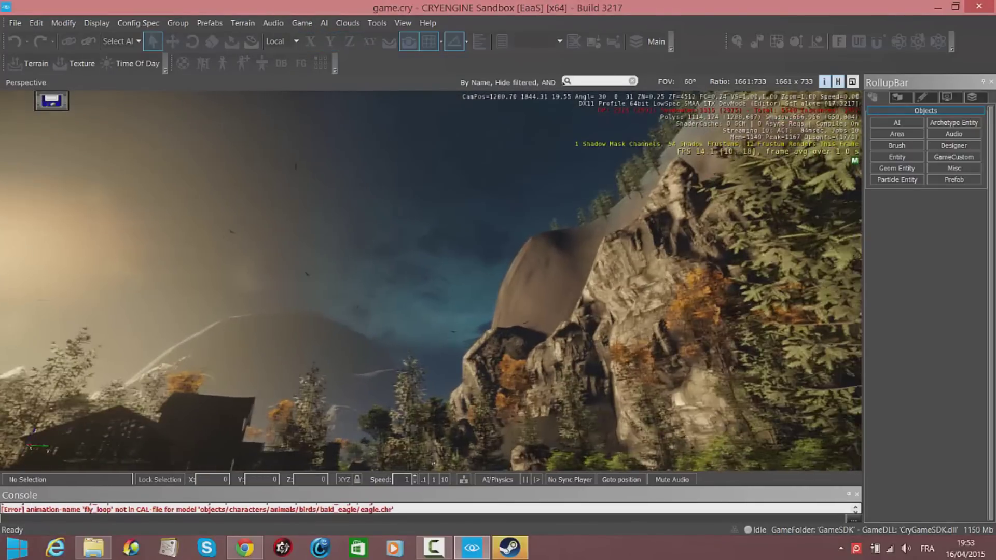
{"action": "left_click_drag", "start_coordinate": [433, 463], "coordinate": [418, 478]}
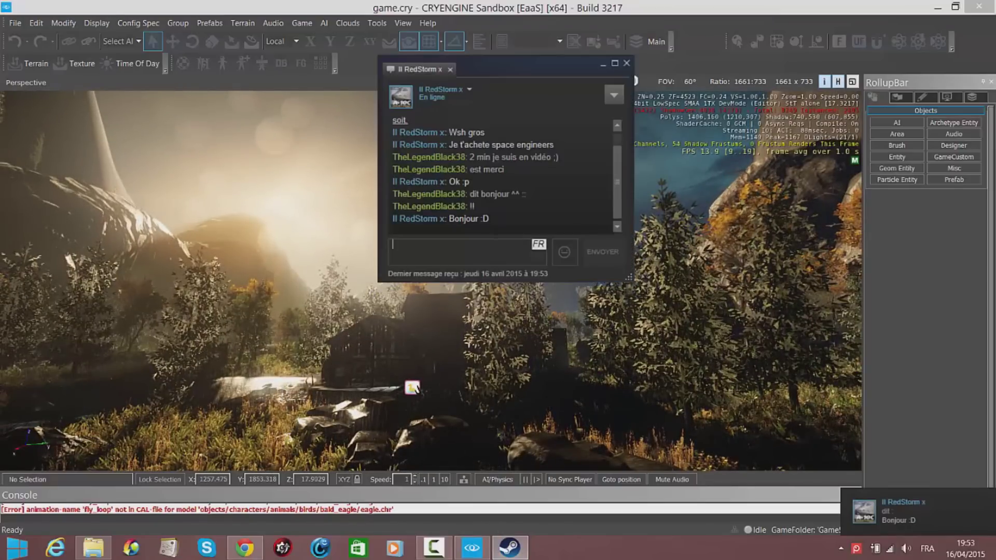
{"action": "left_click", "coordinate": [485, 56]}
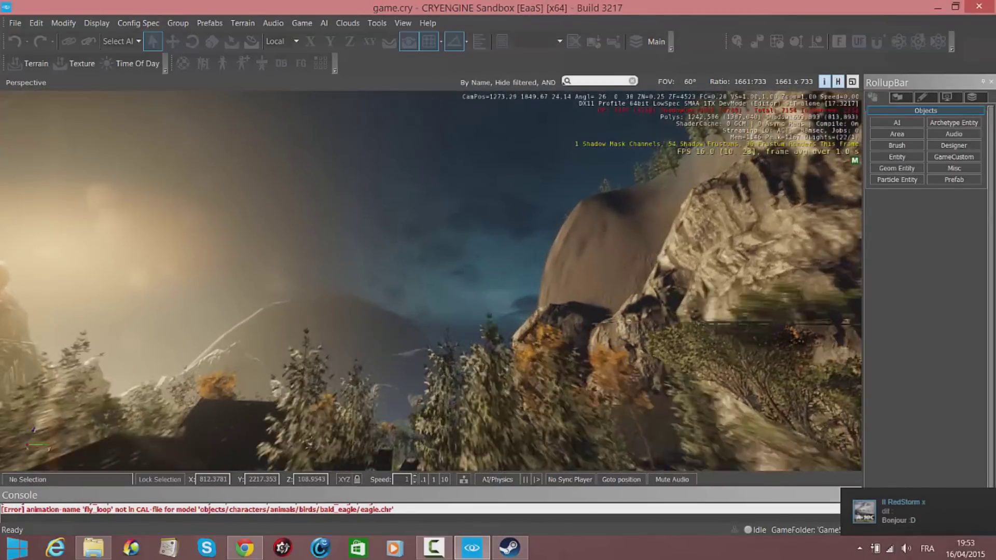
{"action": "mouse_move", "coordinate": [431, 280]}
{"action": "left_mouse_down"}
{"action": "mouse_move", "coordinate": [414, 314]}
{"action": "mouse_move", "coordinate": [413, 276]}
{"action": "mouse_move", "coordinate": [459, 282]}
{"action": "mouse_move", "coordinate": [399, 280]}
{"action": "mouse_move", "coordinate": [427, 280]}
{"action": "left_mouse_up"}
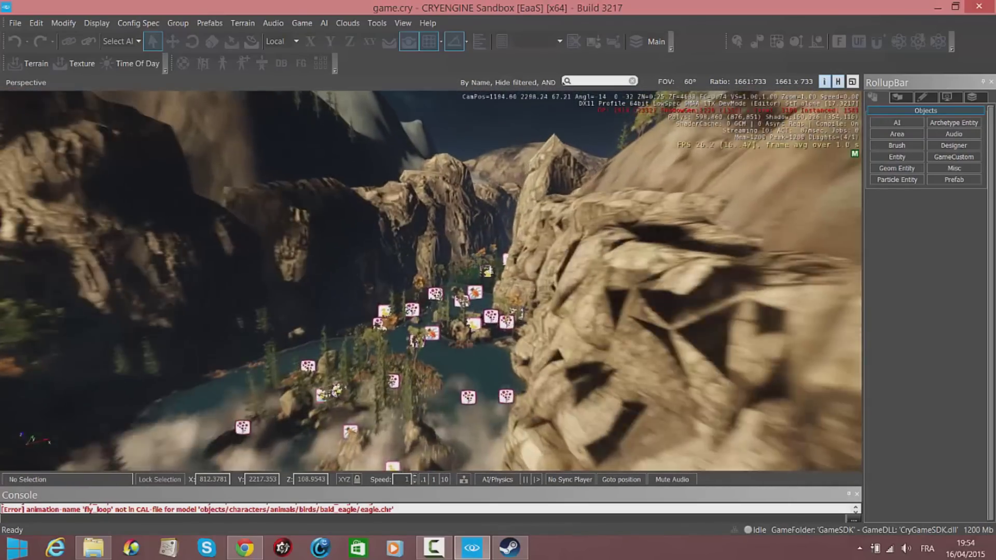
{"action": "key", "text": "w"}
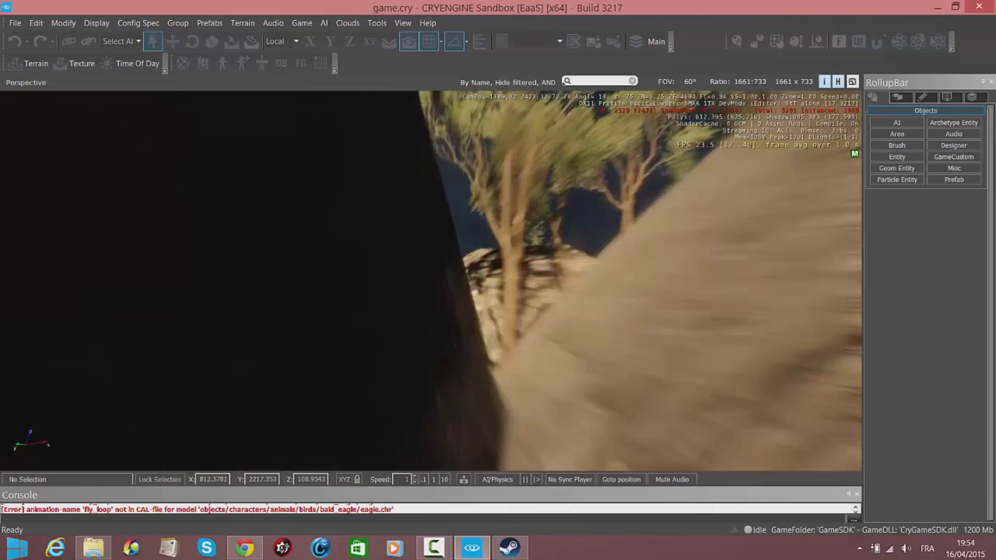
{"action": "key", "text": "w"}
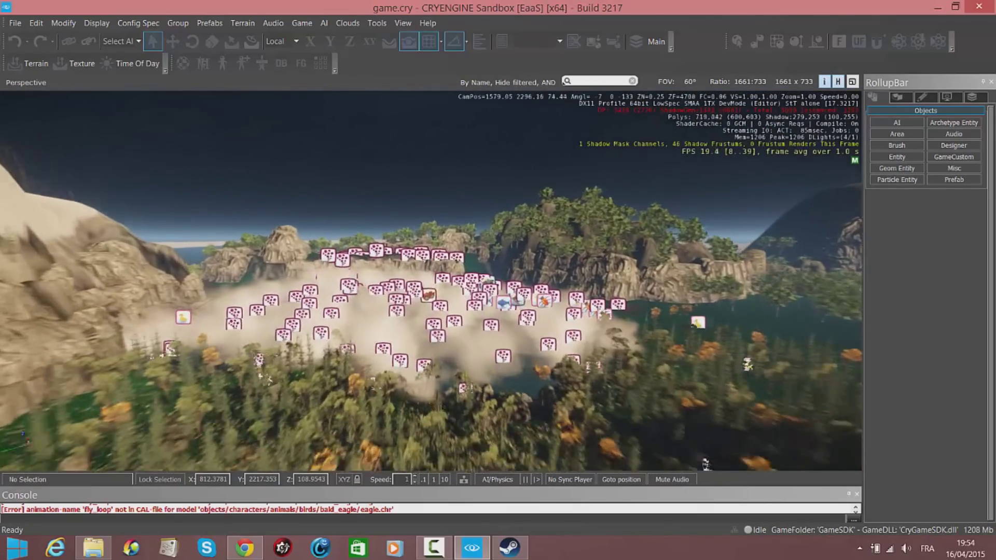
{"action": "key", "text": "w"}
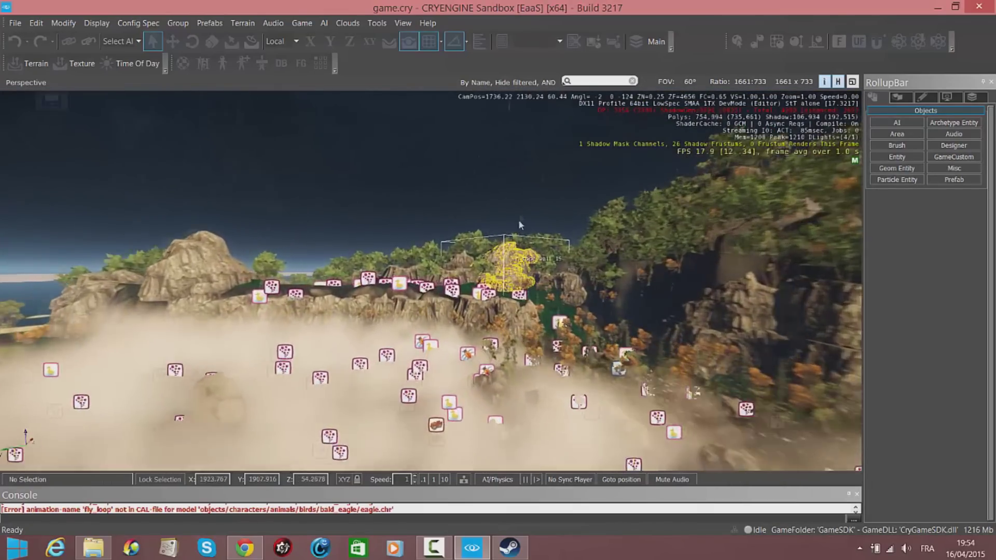
{"action": "key", "text": "w"}
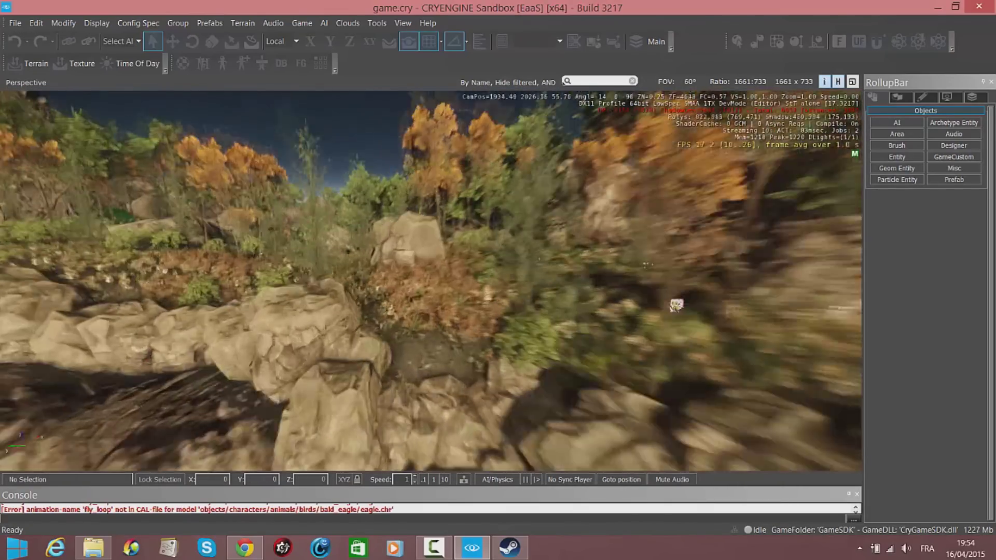
{"action": "key", "text": "w"}
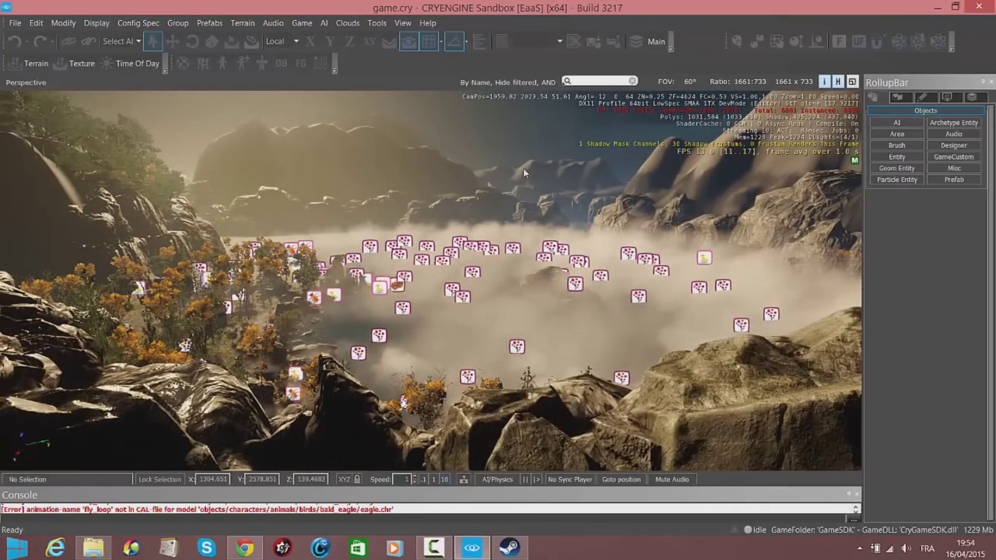
Switch to the desktop, check the hidden notification icons and launch Fraps for taking screenshots
{"action": "left_click", "coordinate": [859, 548]}
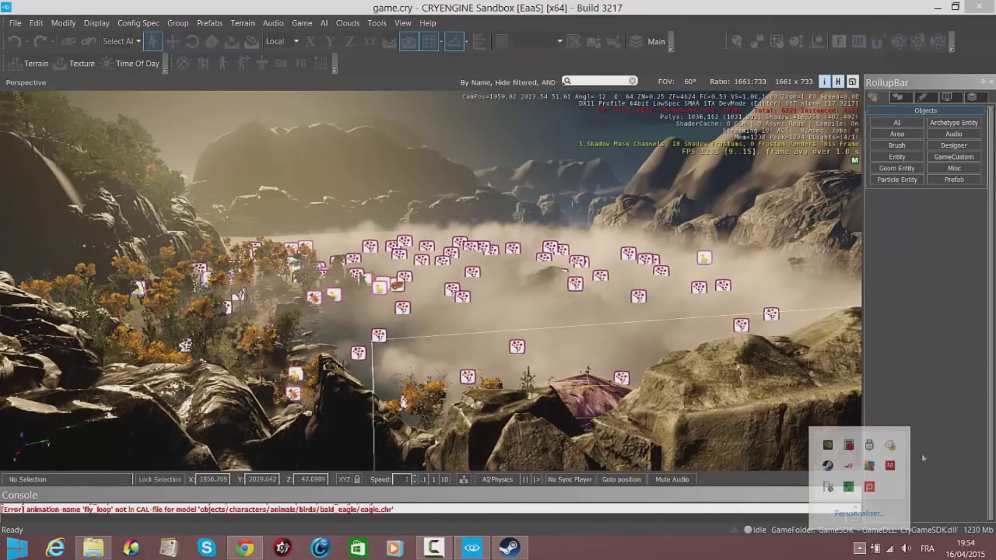
{"action": "key", "text": "super+d"}
{"action": "left_click", "coordinate": [859, 548]}
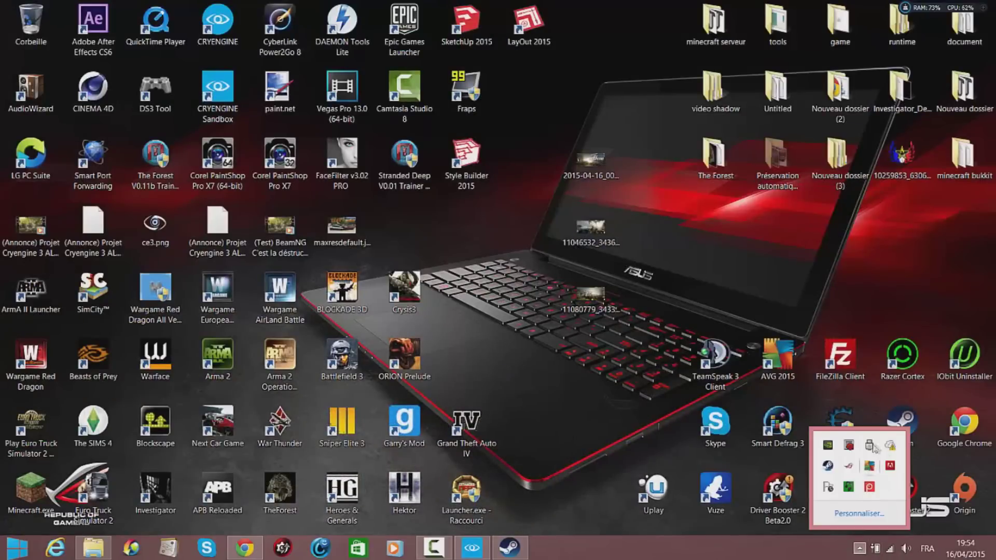
{"action": "right_click", "coordinate": [869, 488]}
{"action": "left_click", "coordinate": [674, 478]}
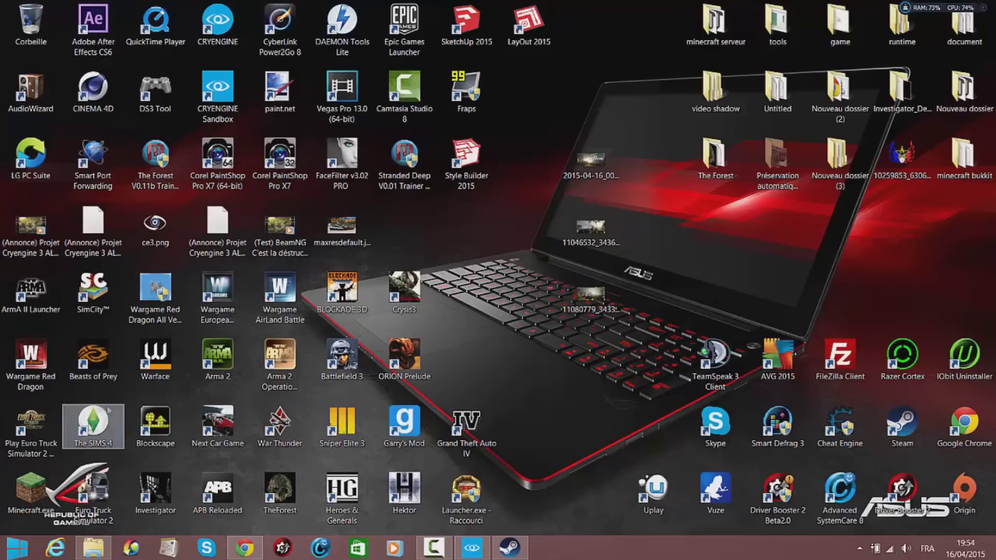
{"action": "double_click", "coordinate": [494, 101]}
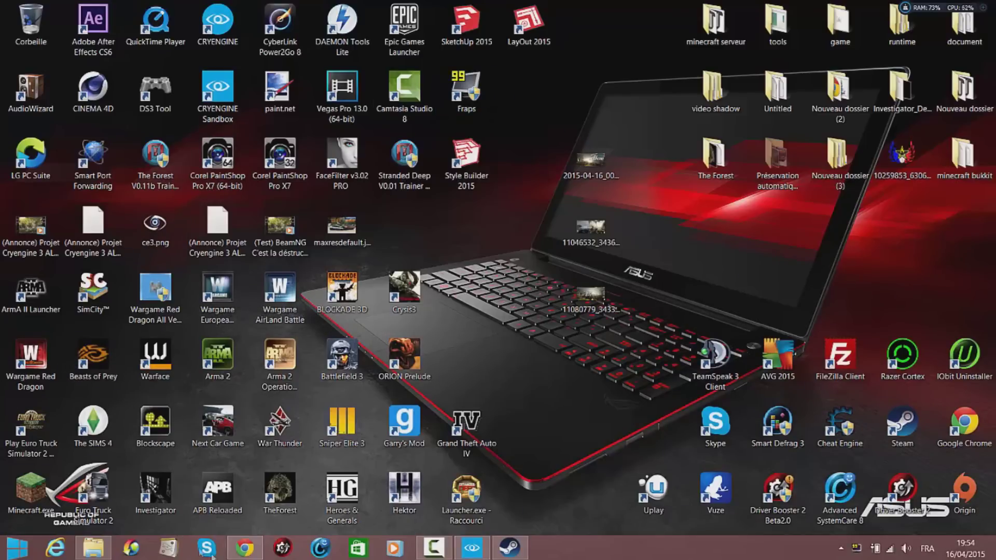
{"action": "left_click", "coordinate": [244, 548]}
{"action": "left_click", "coordinate": [938, 5]}
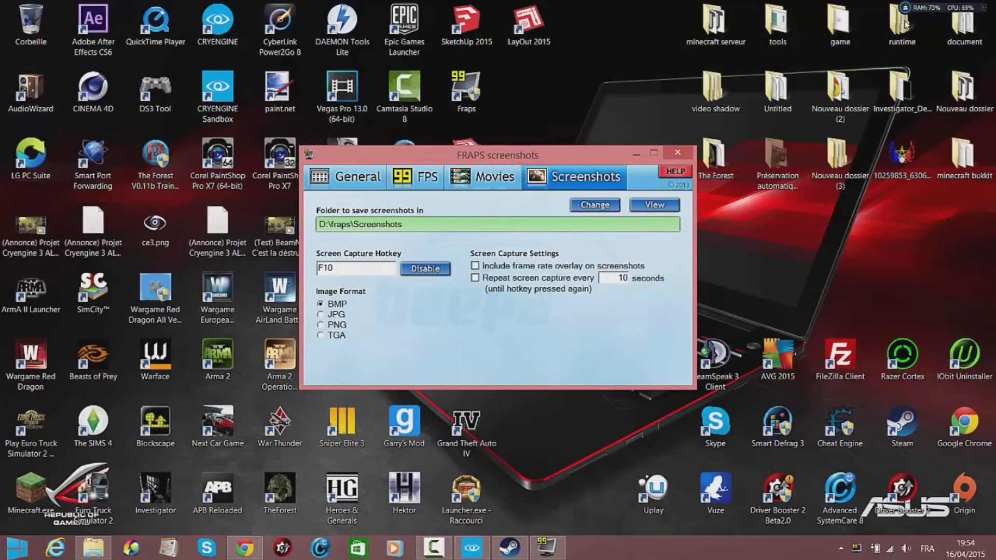
Return to the level in CryEngine Sandbox, minimize the Camtasia recorder window and start game mode
{"action": "left_click", "coordinate": [449, 552]}
{"action": "left_click", "coordinate": [471, 548]}
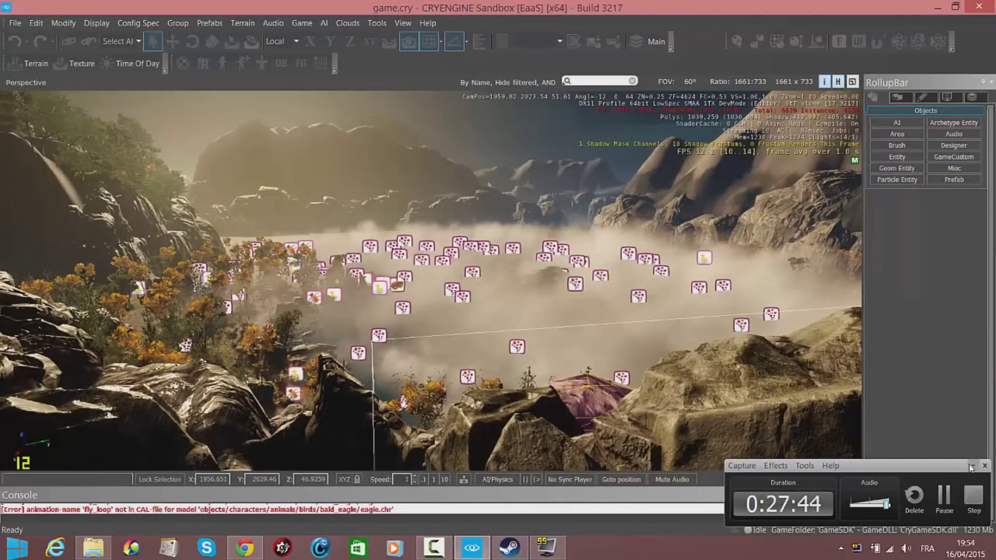
{"action": "left_click", "coordinate": [971, 466]}
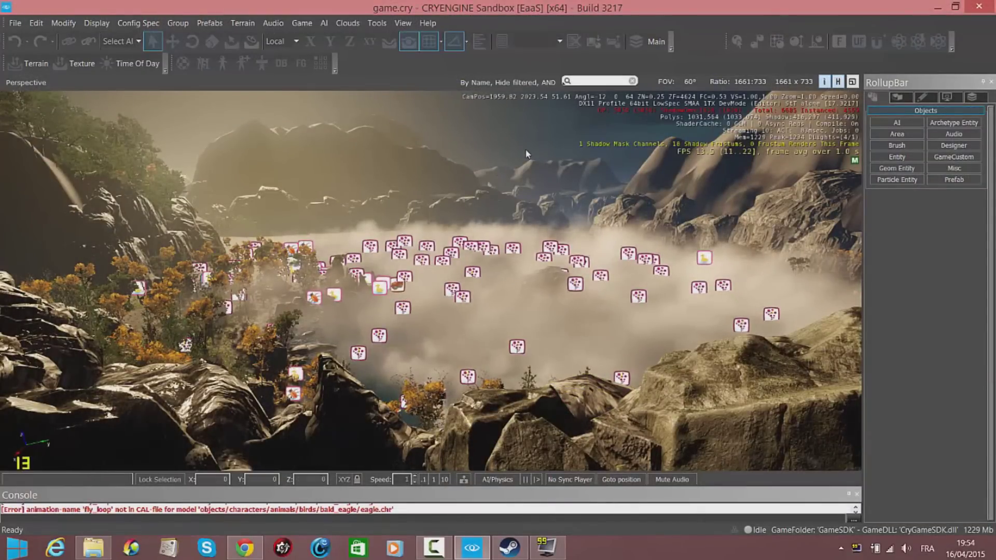
{"action": "key", "text": "ctrl+g"}
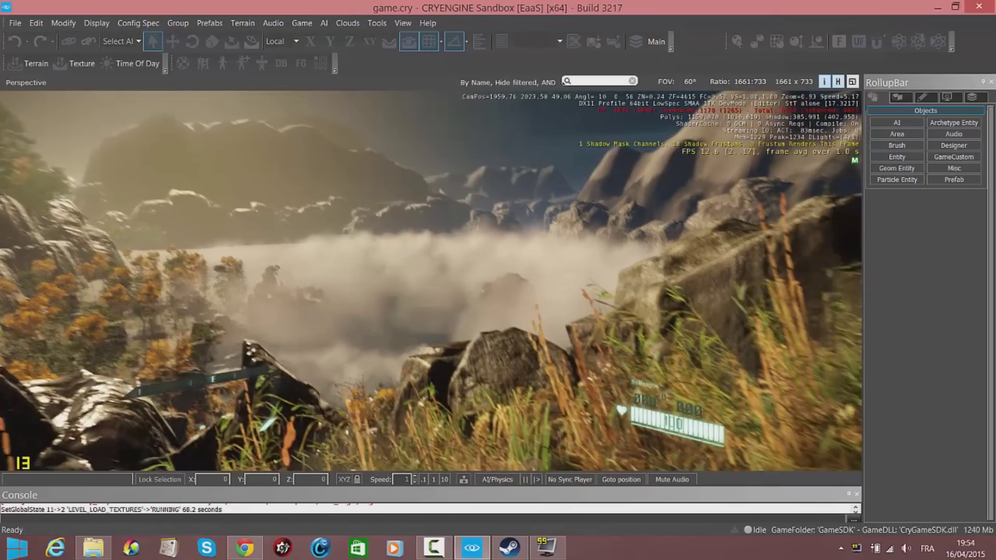
Walk along the cliff rocks to a viewpoint over the foggy lake, capture a Fraps screenshot there and leave game mode
{"action": "key", "text": "w"}
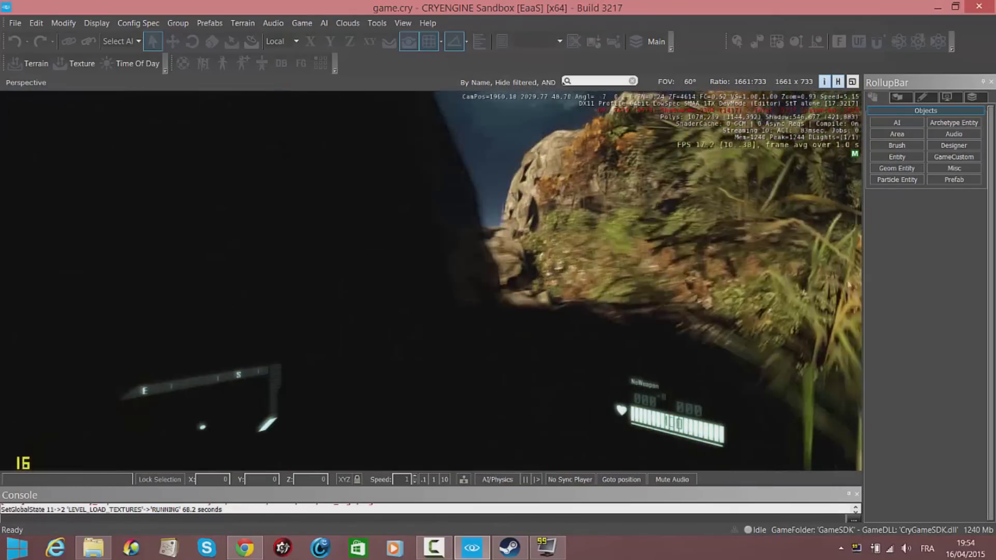
{"action": "key", "text": "w"}
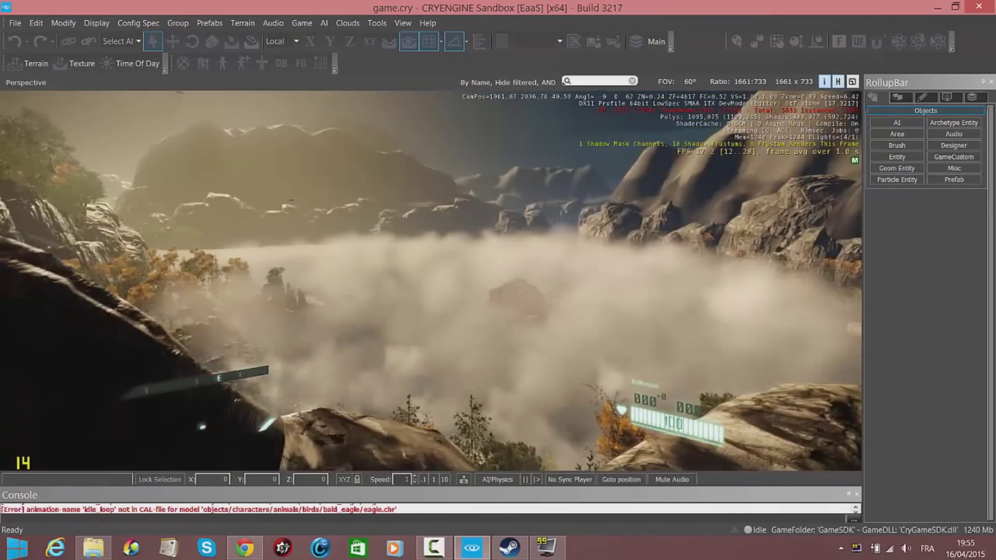
{"action": "key", "text": "w"}
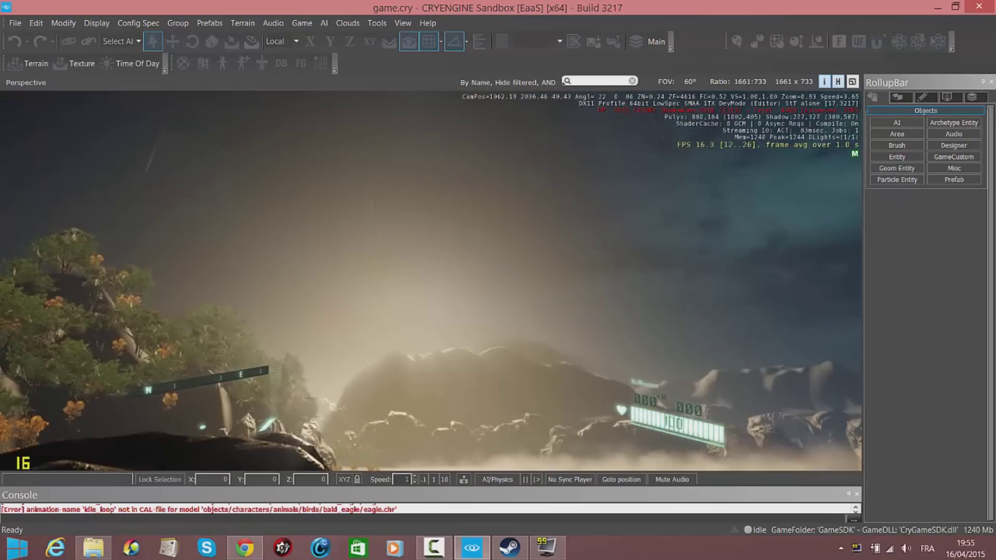
{"action": "key", "text": "w"}
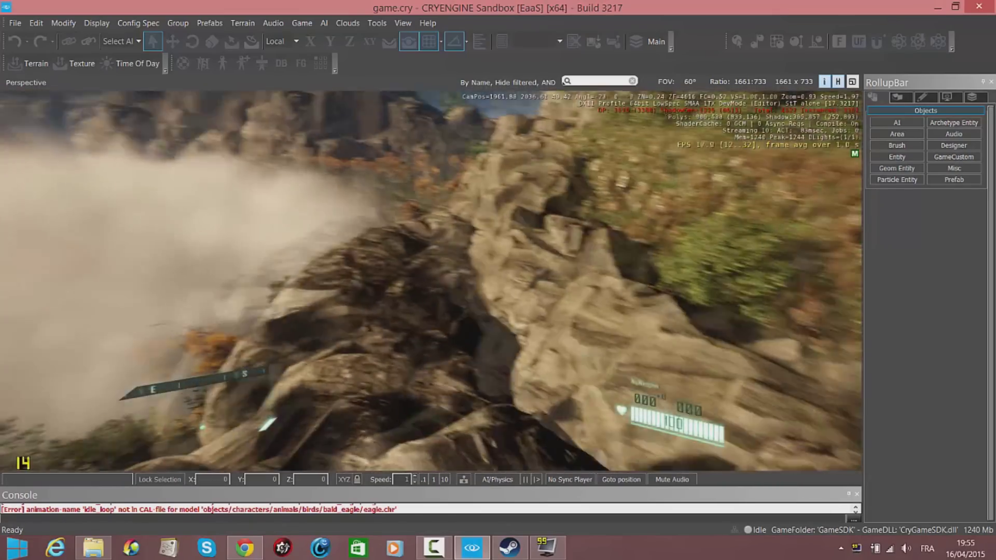
{"action": "key", "text": "w"}
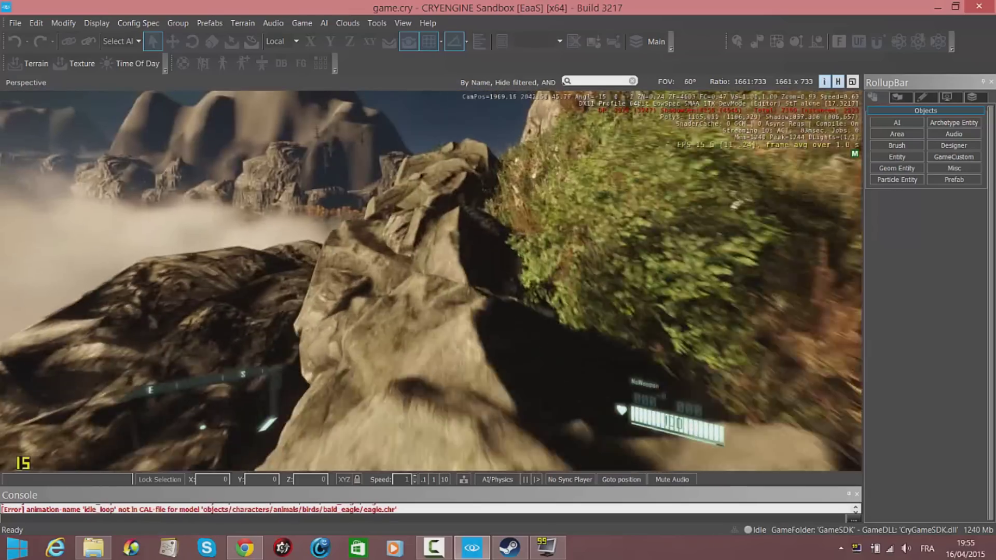
{"action": "key", "text": "w"}
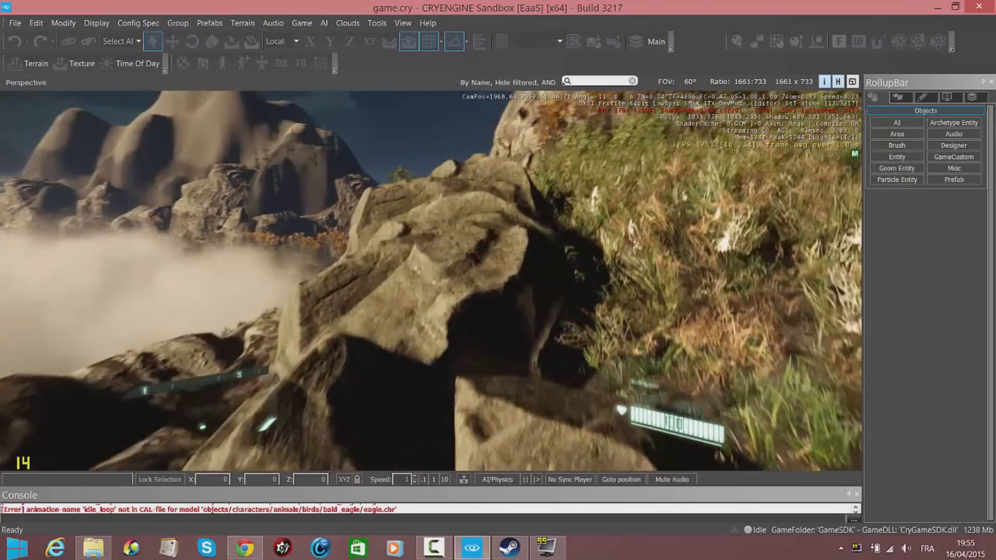
{"action": "key", "text": "w"}
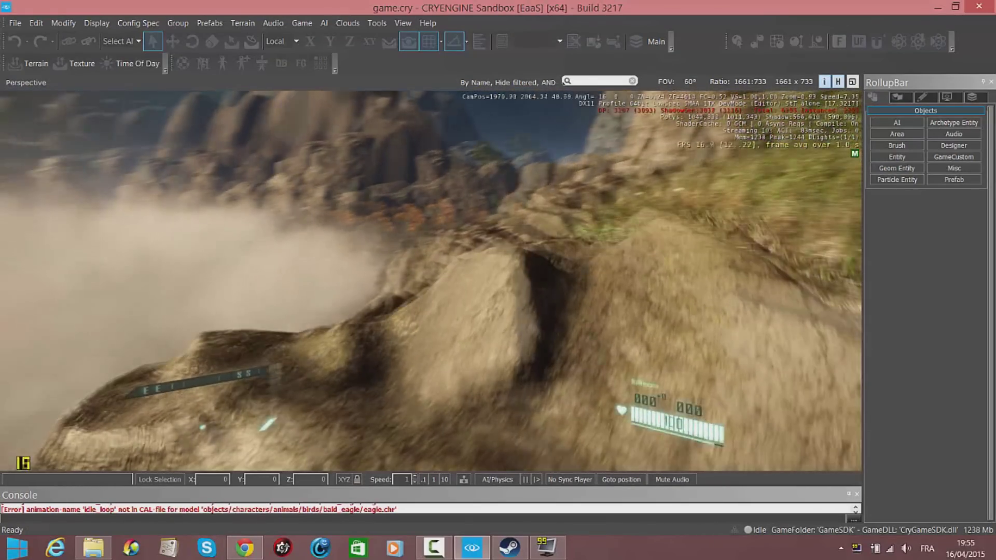
{"action": "key", "text": "w"}
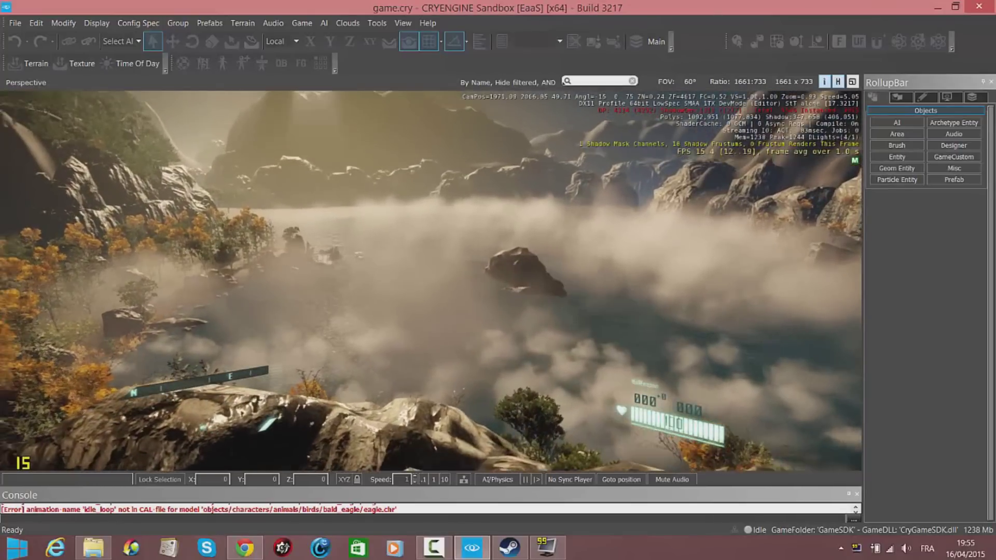
{"action": "key", "text": "w"}
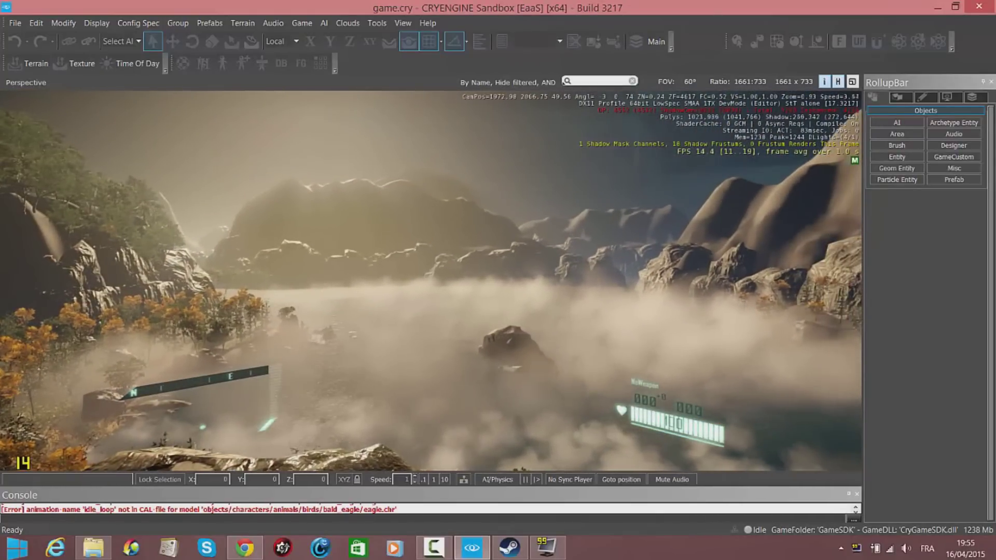
{"action": "key", "text": "Escape"}
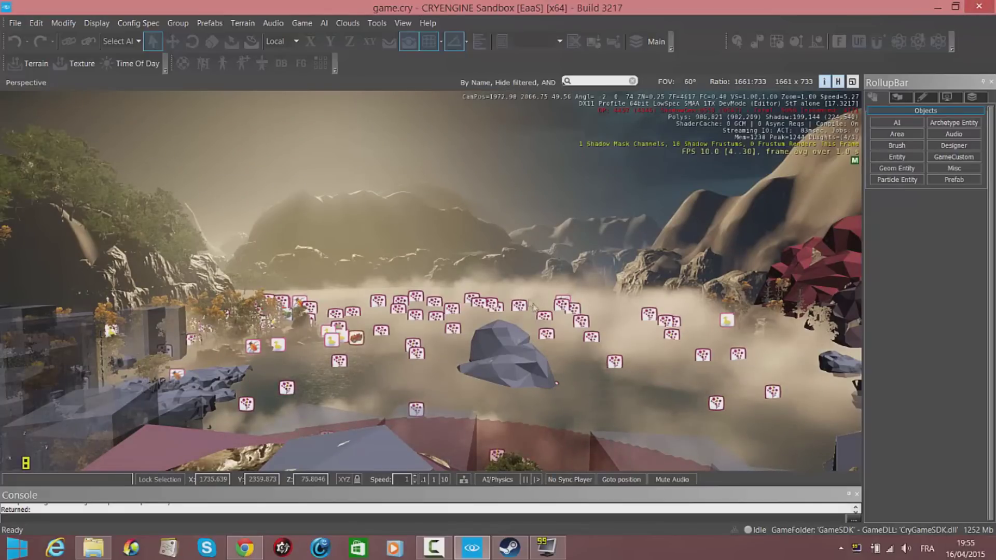
Switch to File Explorer and open the fraps folder on the Data (D:) drive
{"action": "key", "text": "super+d"}
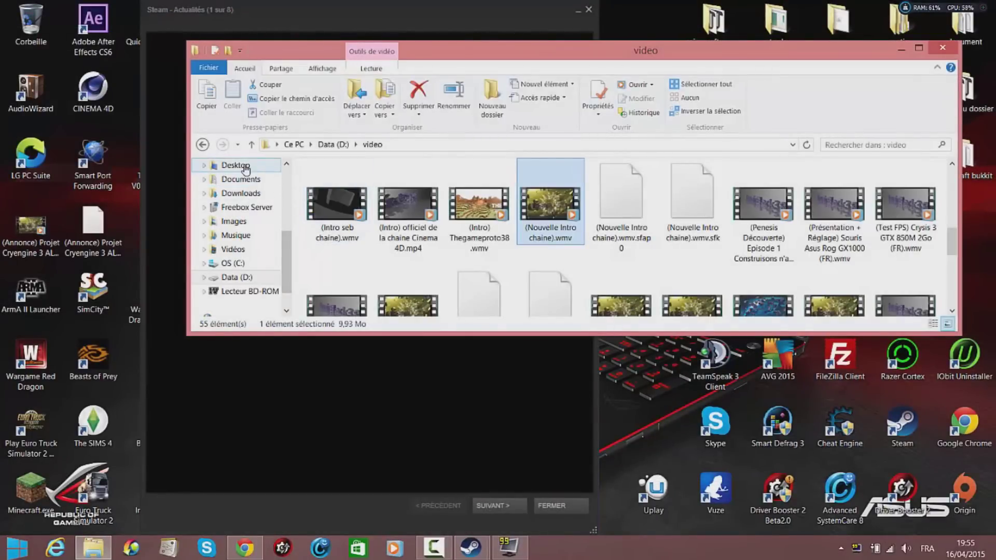
{"action": "left_click", "coordinate": [246, 166]}
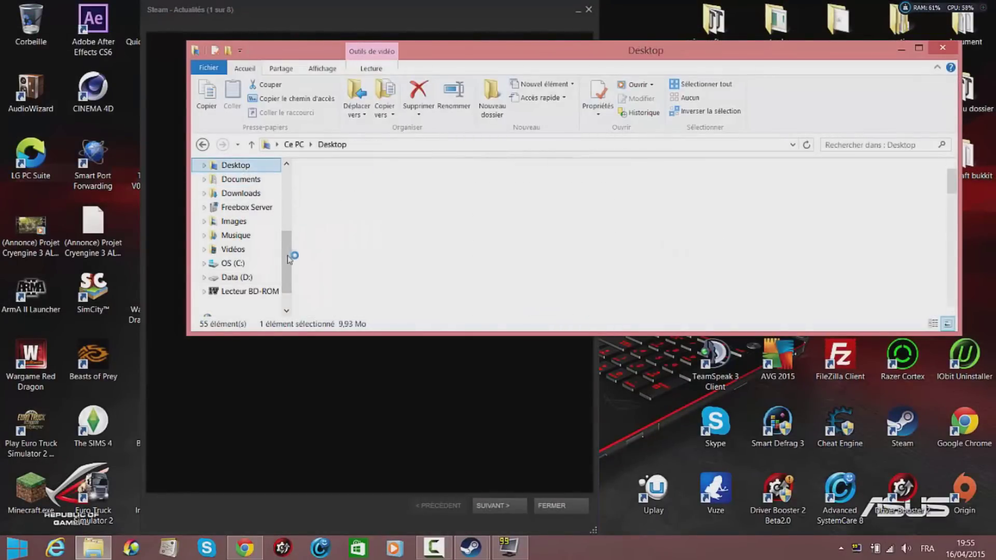
{"action": "left_click", "coordinate": [252, 209]}
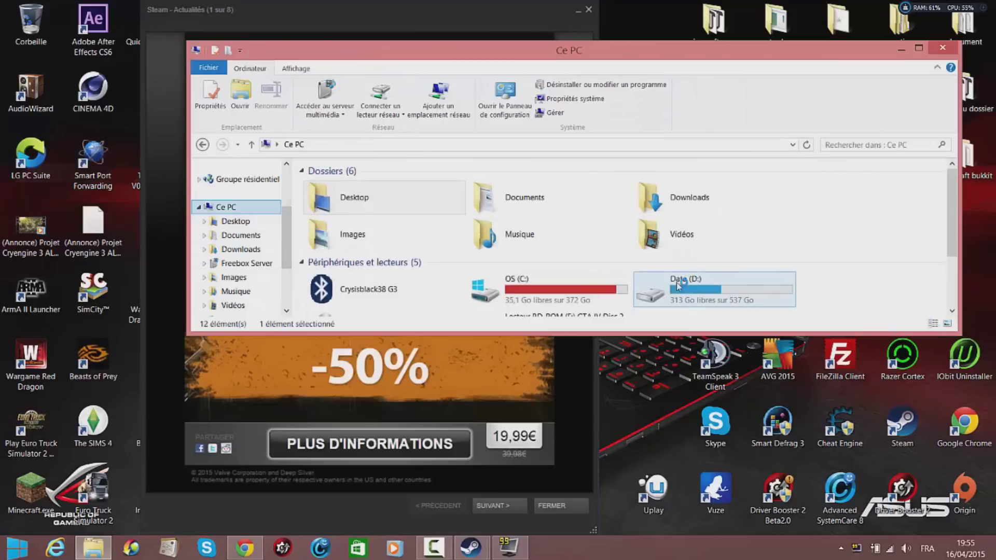
{"action": "double_click", "coordinate": [653, 284]}
{"action": "left_click", "coordinate": [334, 211]}
{"action": "scroll", "coordinate": [349, 228], "scroll_direction": "down", "scroll_amount": 1}
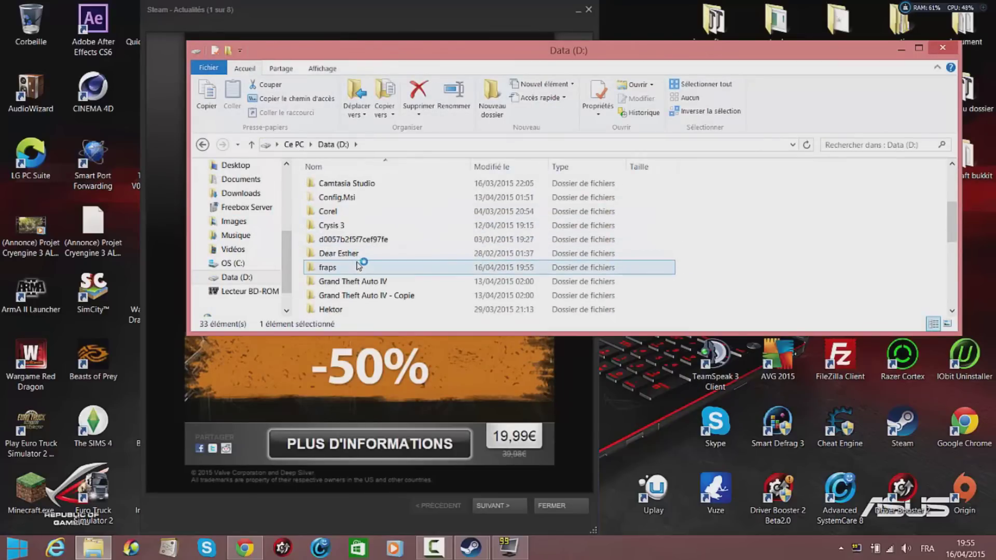
{"action": "double_click", "coordinate": [328, 267]}
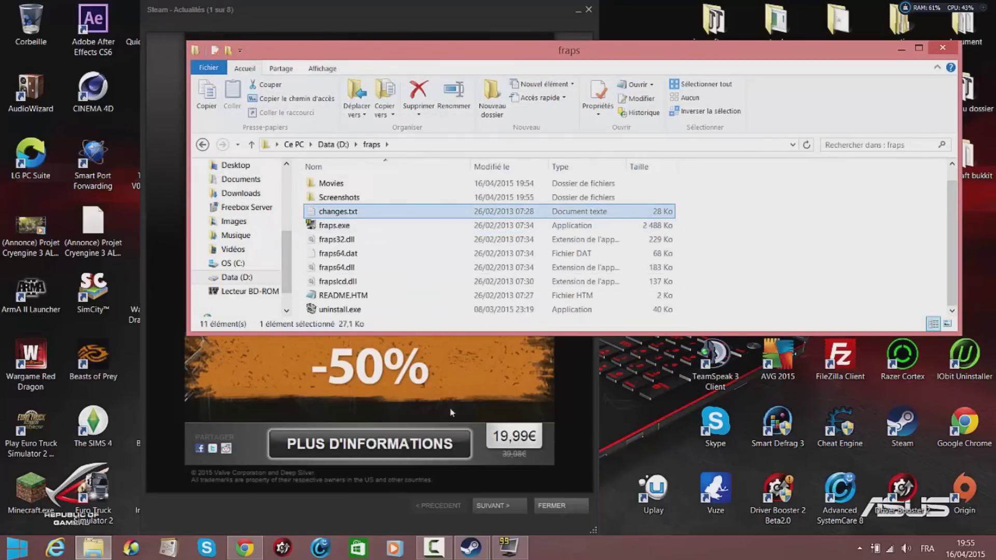
{"action": "left_click", "coordinate": [560, 505]}
{"action": "left_click", "coordinate": [342, 239]}
{"action": "scroll", "coordinate": [353, 201], "scroll_direction": "up", "scroll_amount": 1}
{"action": "left_click", "coordinate": [352, 201]}
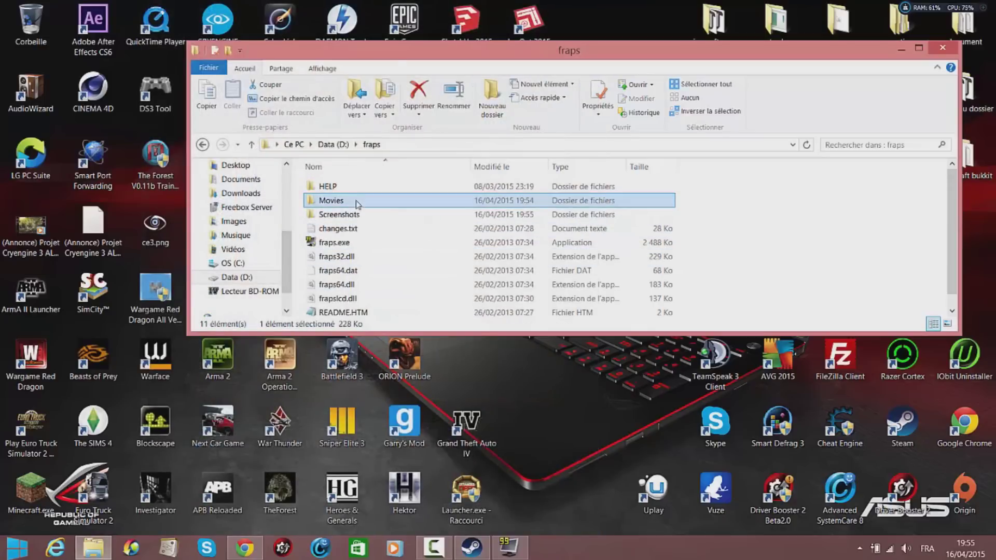
{"action": "double_click", "coordinate": [353, 214]}
{"action": "left_click_drag", "start_coordinate": [337, 218], "coordinate": [593, 391]}
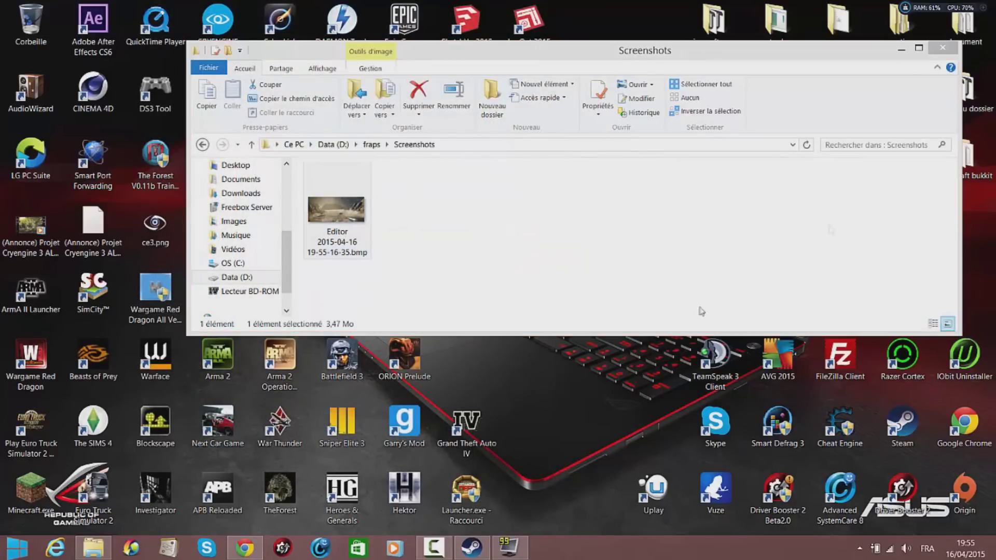
{"action": "left_click", "coordinate": [949, 50]}
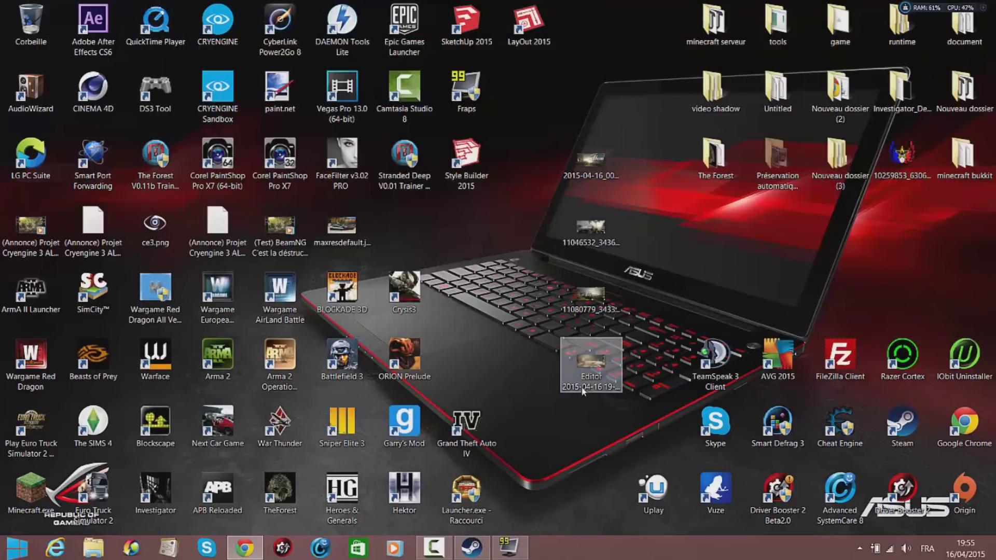
View the copied lake screenshot in Windows Photo Viewer, then close it and return to the Wix editor
{"action": "double_click", "coordinate": [591, 366]}
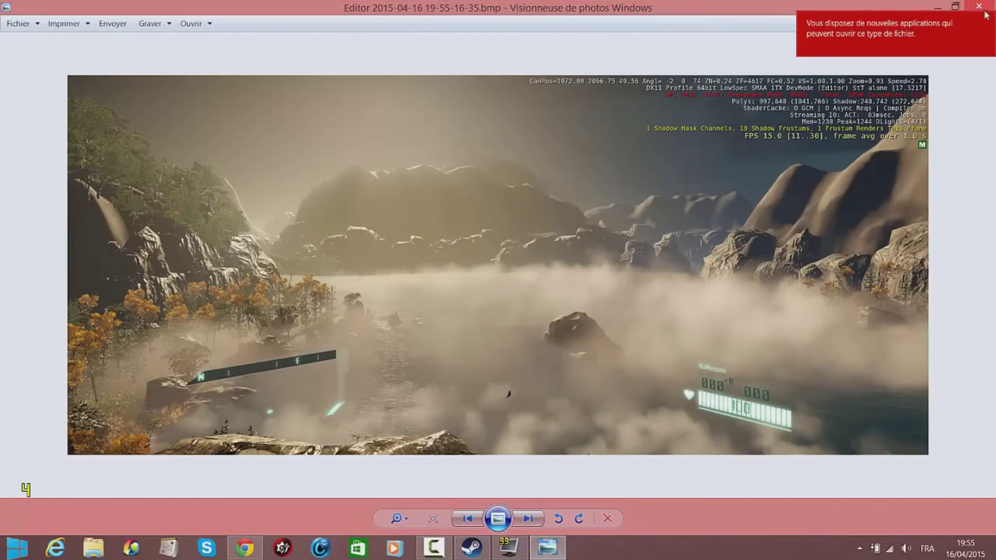
{"action": "left_click", "coordinate": [986, 21]}
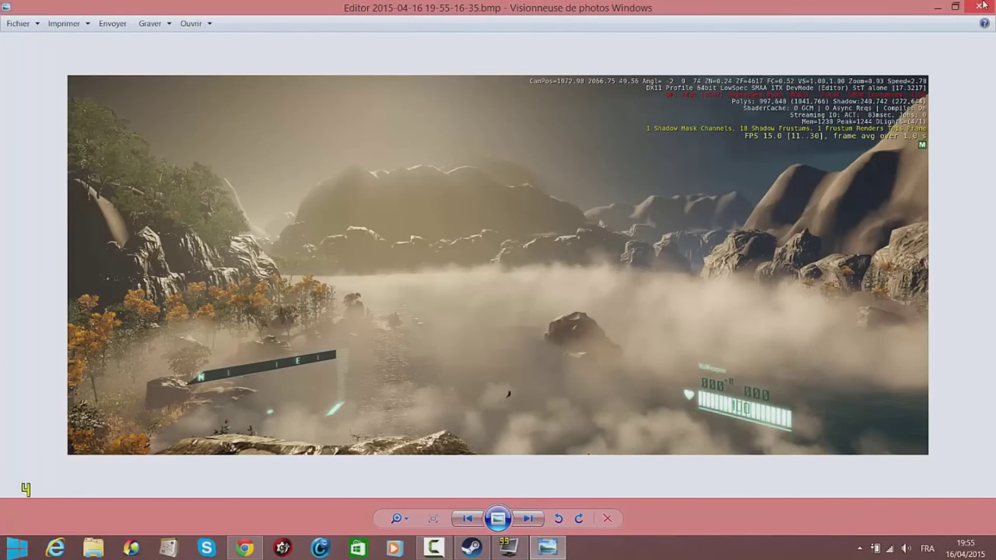
{"action": "left_click", "coordinate": [980, 5]}
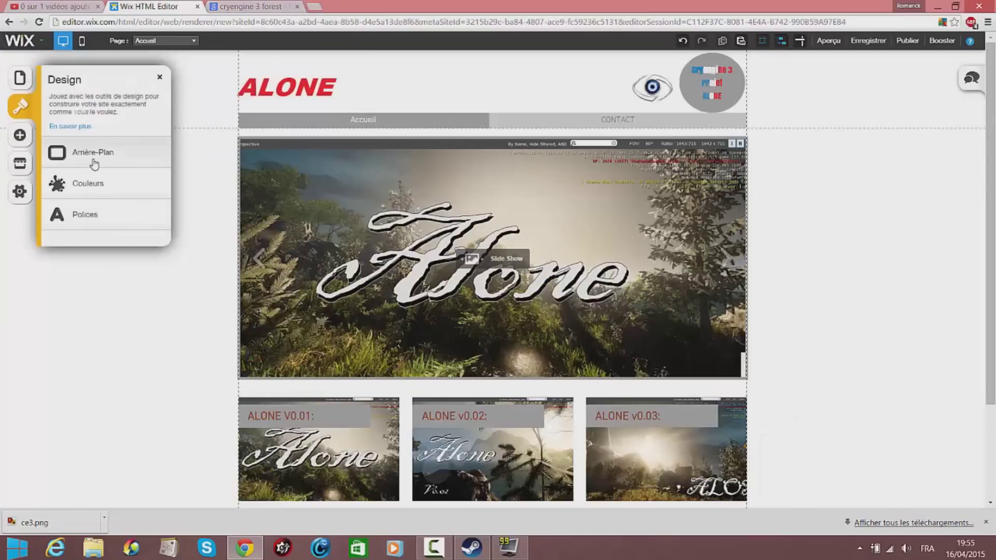
Open the image chooser for a custom page background on the Wix home page
{"action": "left_click", "coordinate": [94, 164]}
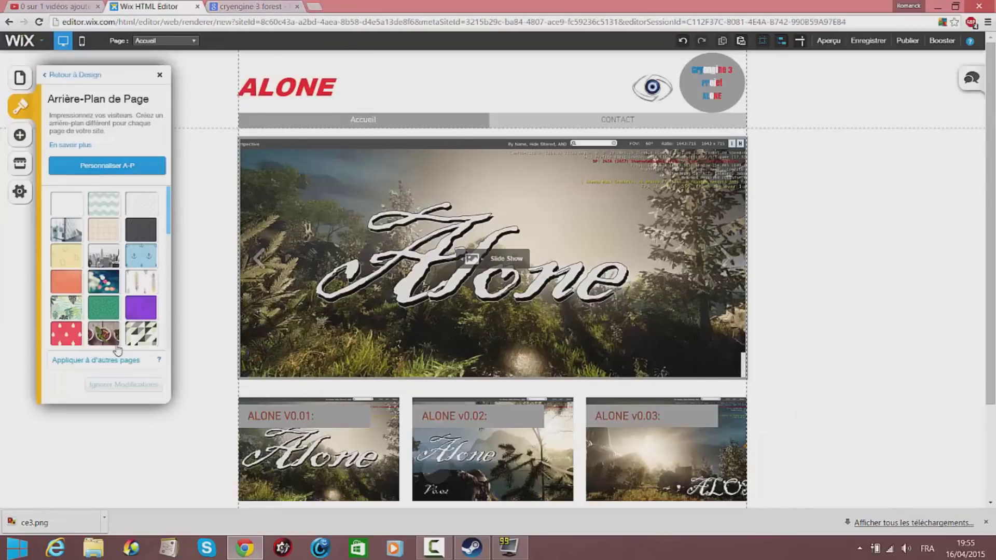
{"action": "left_click", "coordinate": [128, 173]}
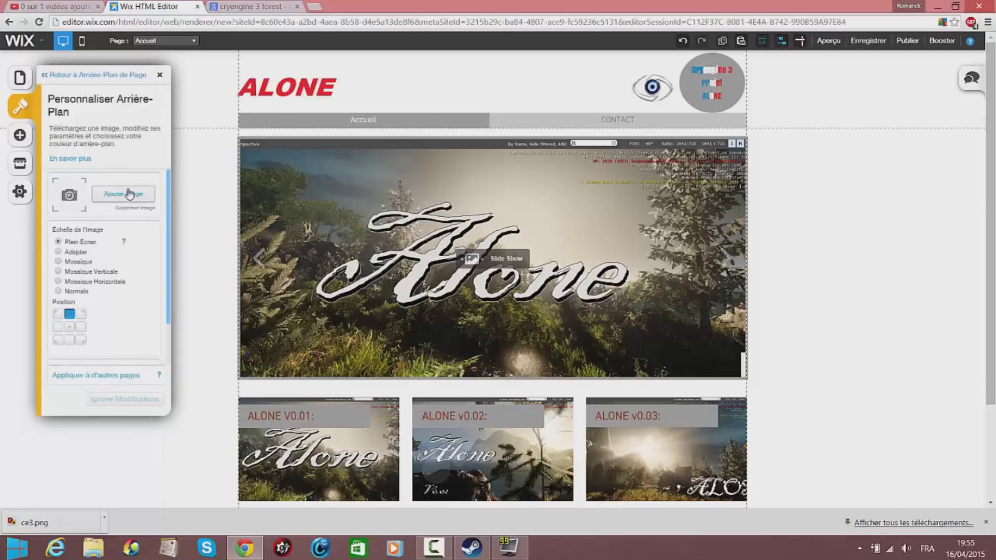
{"action": "left_click", "coordinate": [226, 247]}
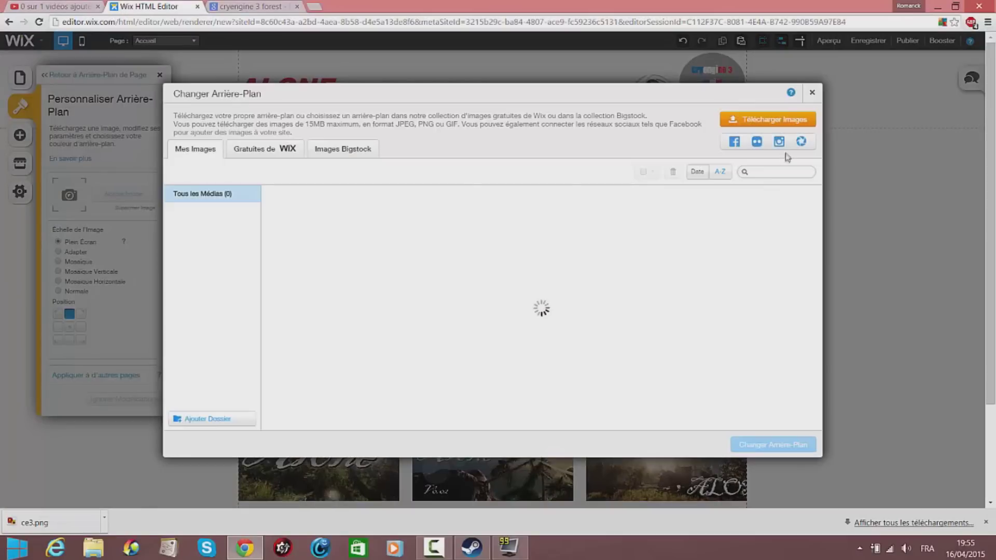
{"action": "left_click", "coordinate": [798, 123]}
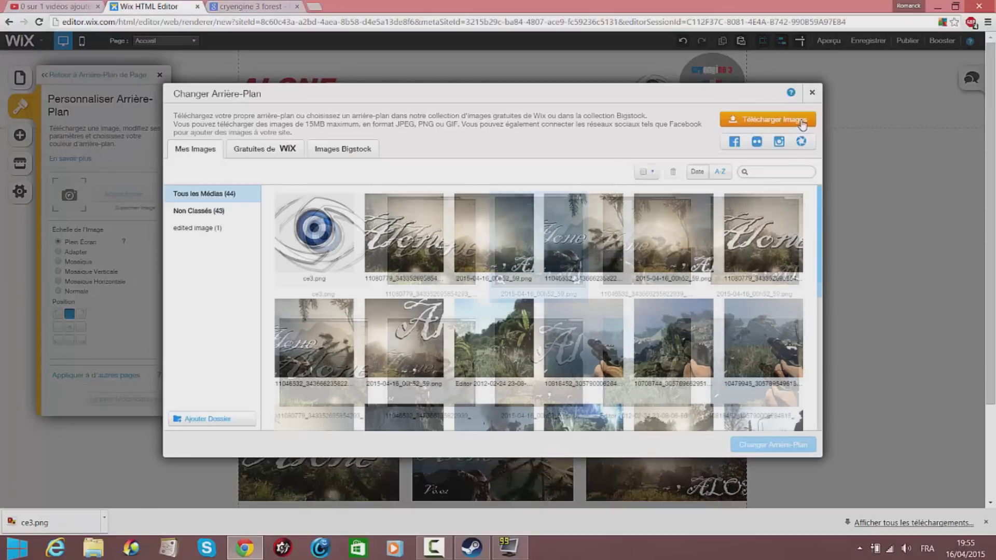
{"action": "scroll", "coordinate": [304, 183], "scroll_direction": "down", "scroll_amount": 10}
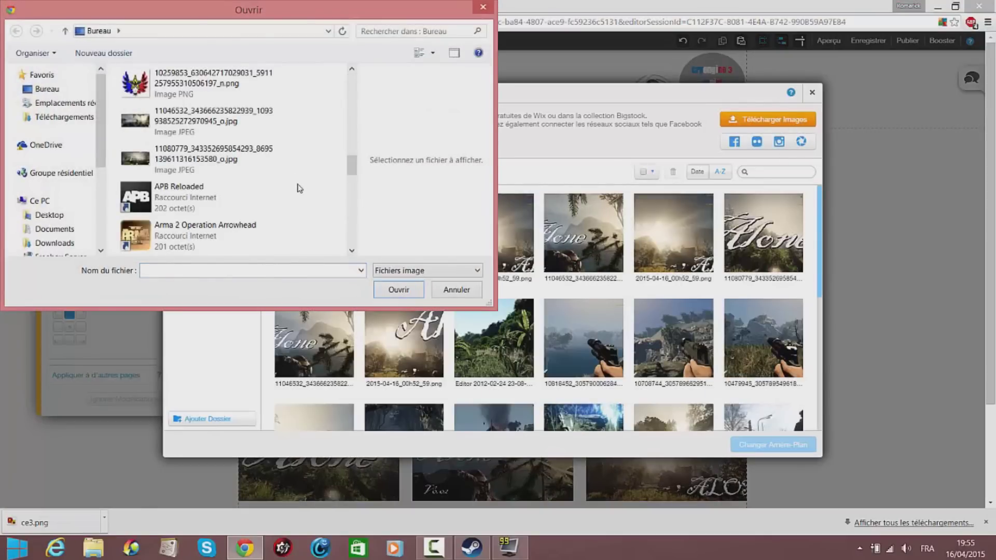
{"action": "left_click", "coordinate": [185, 81]}
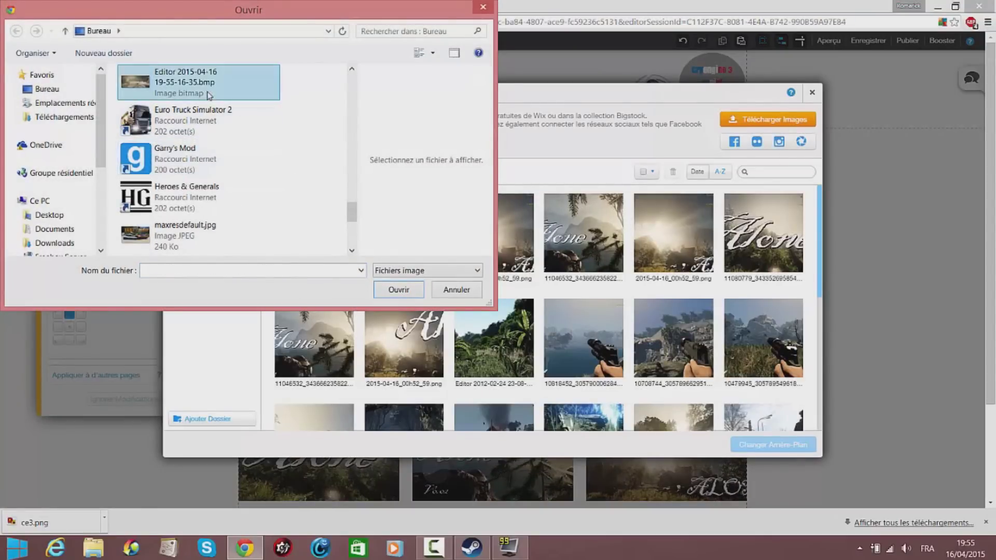
{"action": "left_click", "coordinate": [398, 289]}
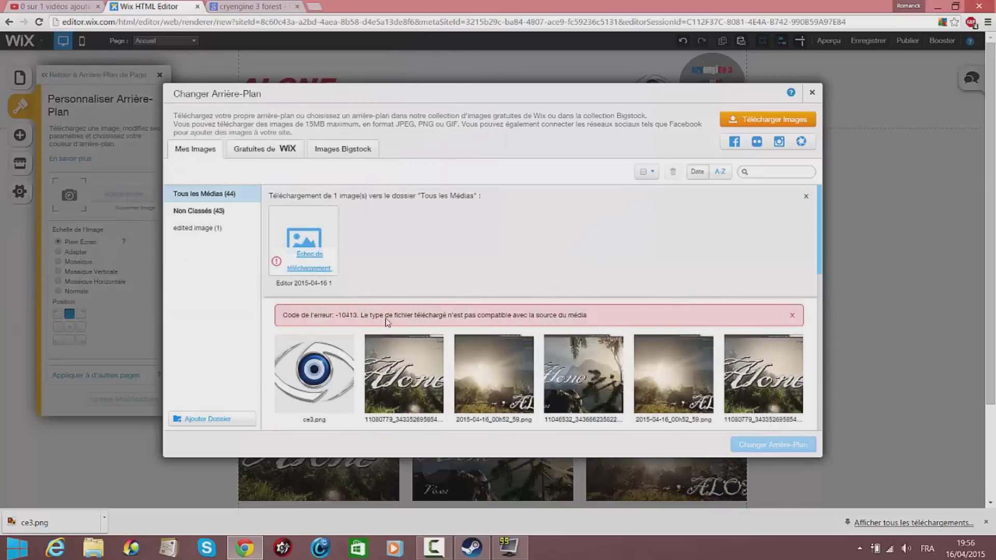
{"action": "left_click", "coordinate": [941, 5]}
{"action": "right_click", "coordinate": [589, 360]}
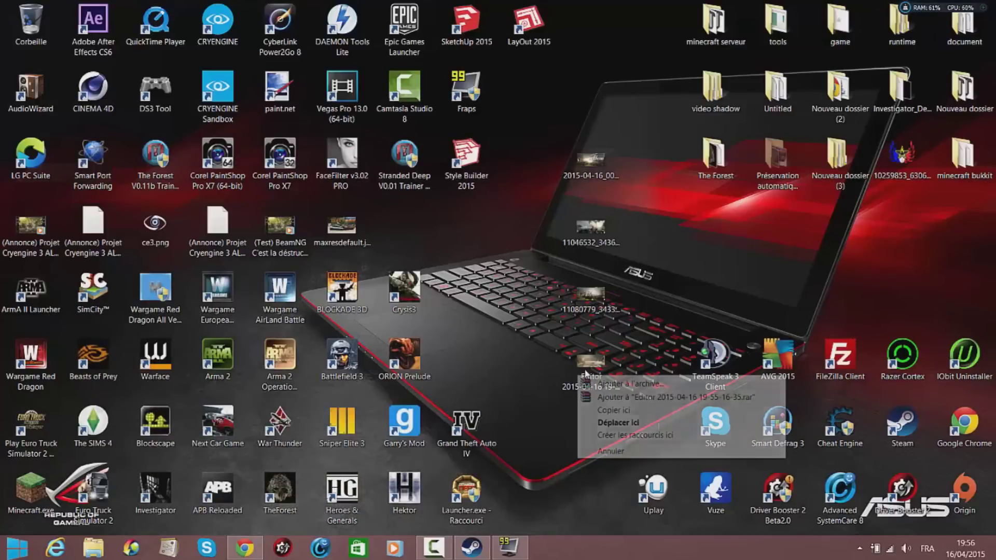
{"action": "left_click", "coordinate": [589, 360]}
{"action": "right_click", "coordinate": [589, 361]}
{"action": "mouse_move", "coordinate": [655, 347]}
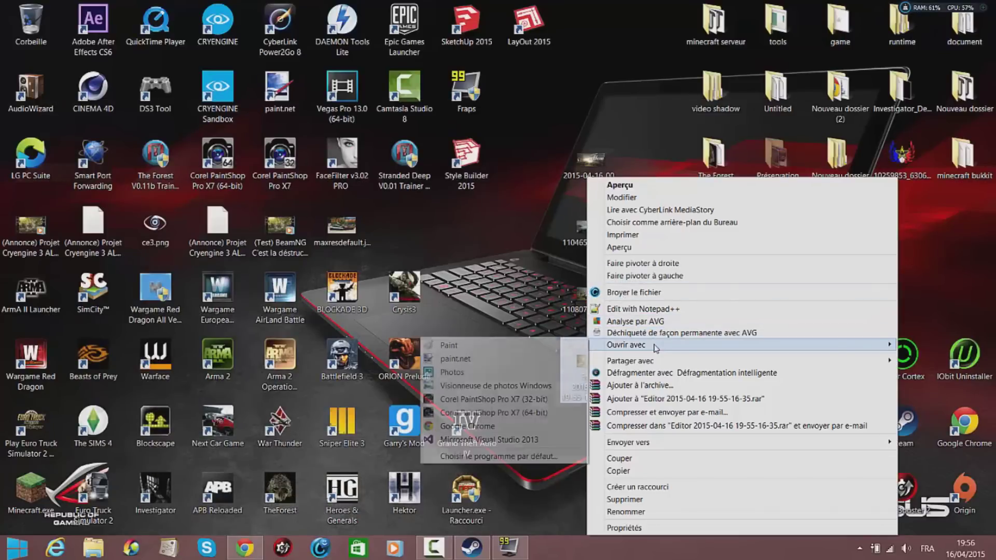
{"action": "left_click", "coordinate": [515, 412]}
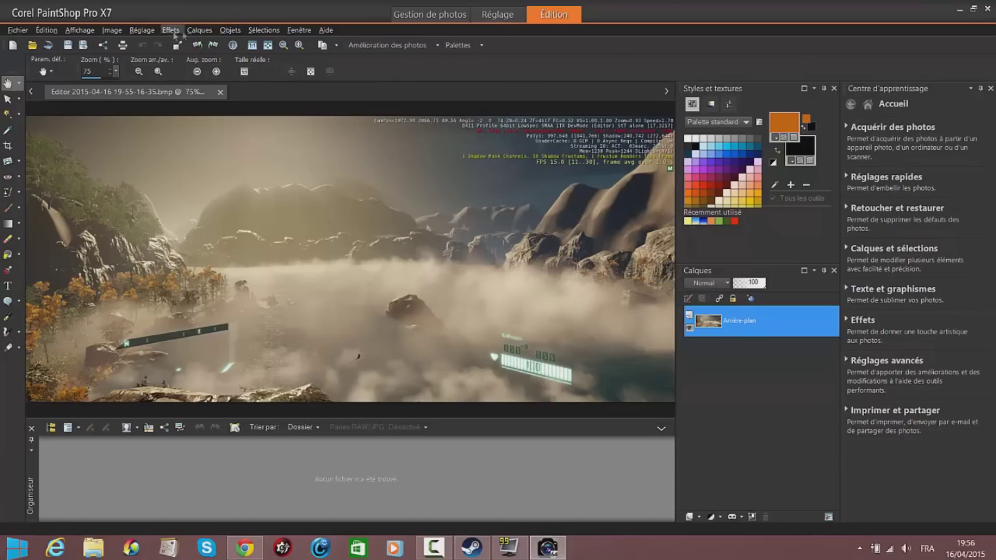
Try to resize the lake screenshot to a print width of 100 mm in millimetres, and undo the resize
{"action": "left_click", "coordinate": [113, 30]}
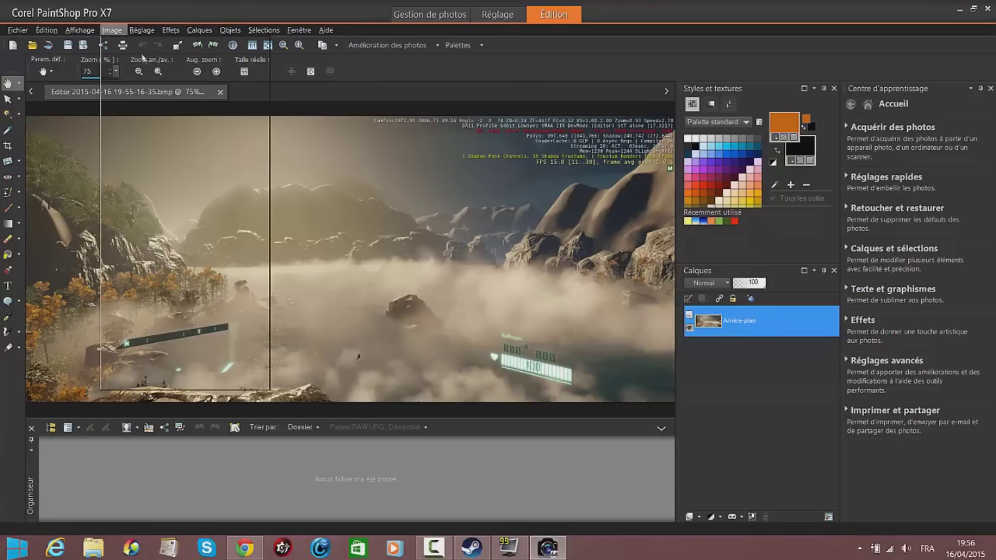
{"action": "left_click", "coordinate": [207, 110]}
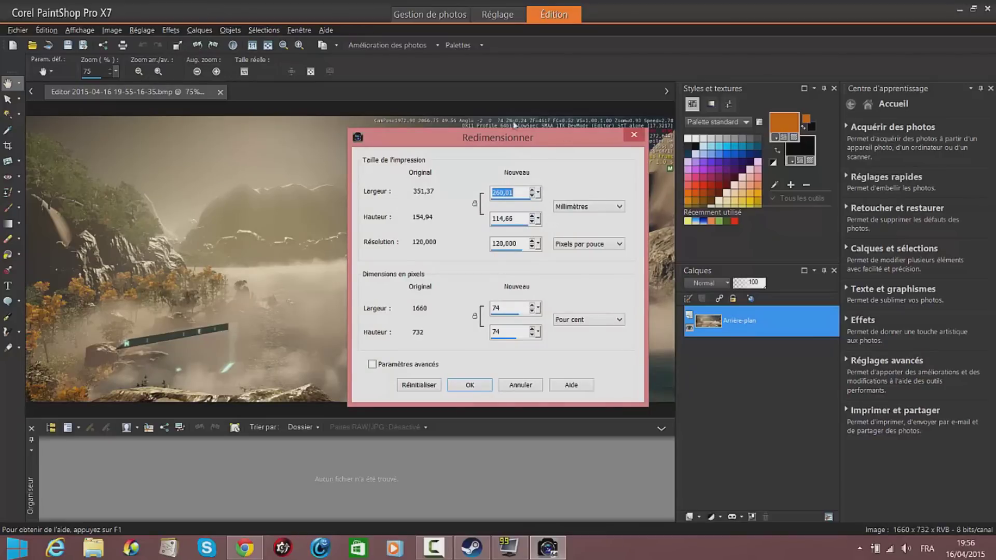
{"action": "left_click_drag", "start_coordinate": [508, 134], "coordinate": [220, 126]}
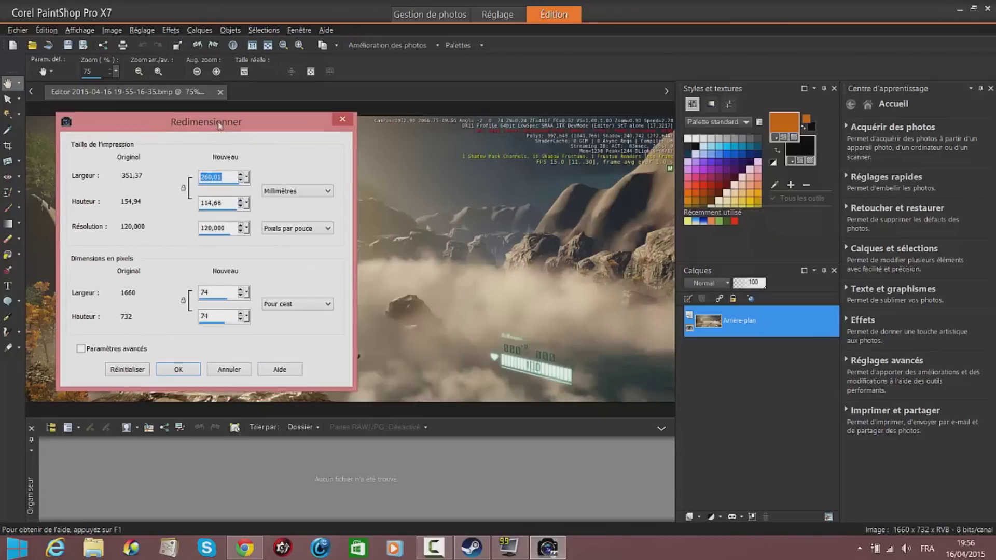
{"action": "left_click", "coordinate": [309, 191]}
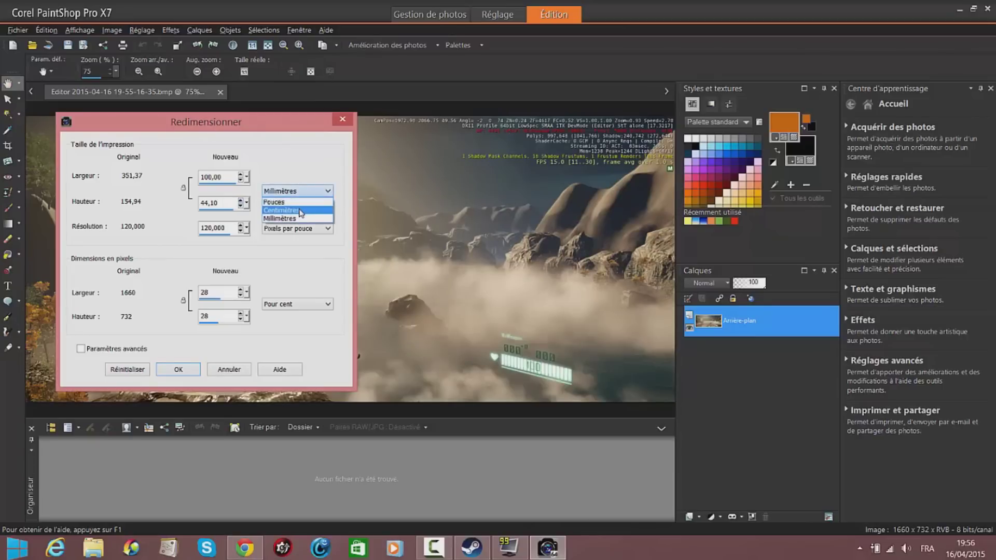
{"action": "left_click", "coordinate": [300, 211]}
{"action": "left_click", "coordinate": [313, 194]}
{"action": "left_click", "coordinate": [303, 218]}
{"action": "left_click", "coordinate": [165, 369]}
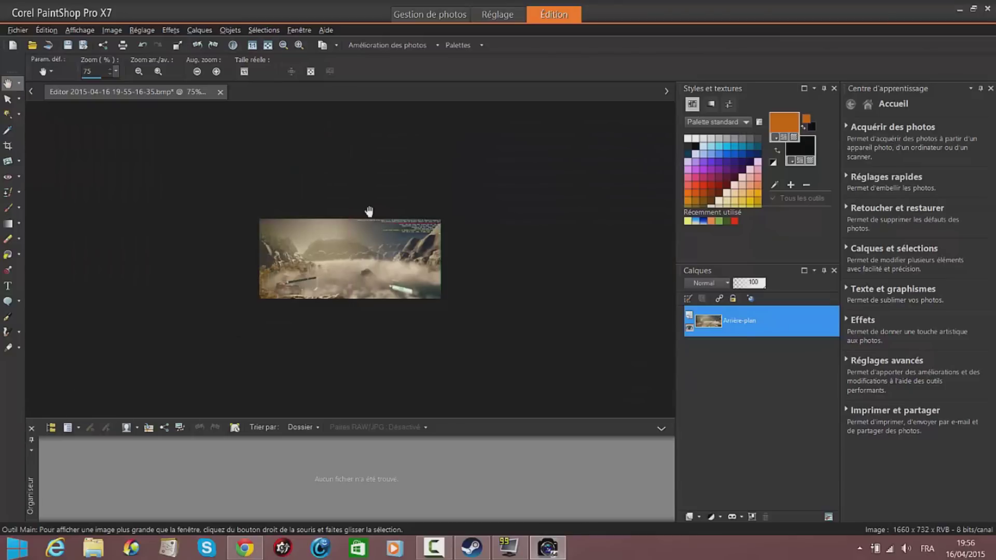
{"action": "key", "text": "ctrl+z"}
{"action": "left_click", "coordinate": [973, 10]}
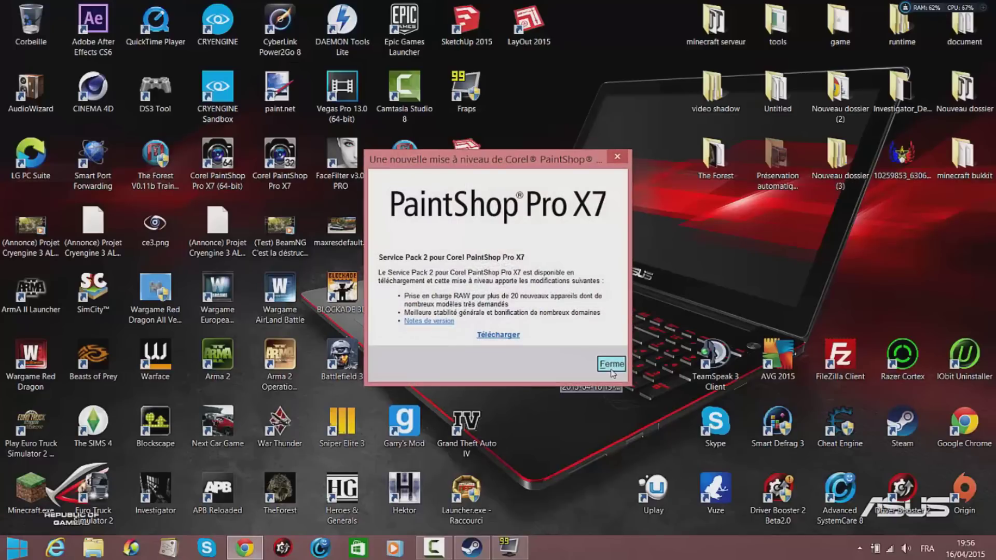
{"action": "left_click", "coordinate": [615, 368]}
{"action": "right_click", "coordinate": [608, 369]}
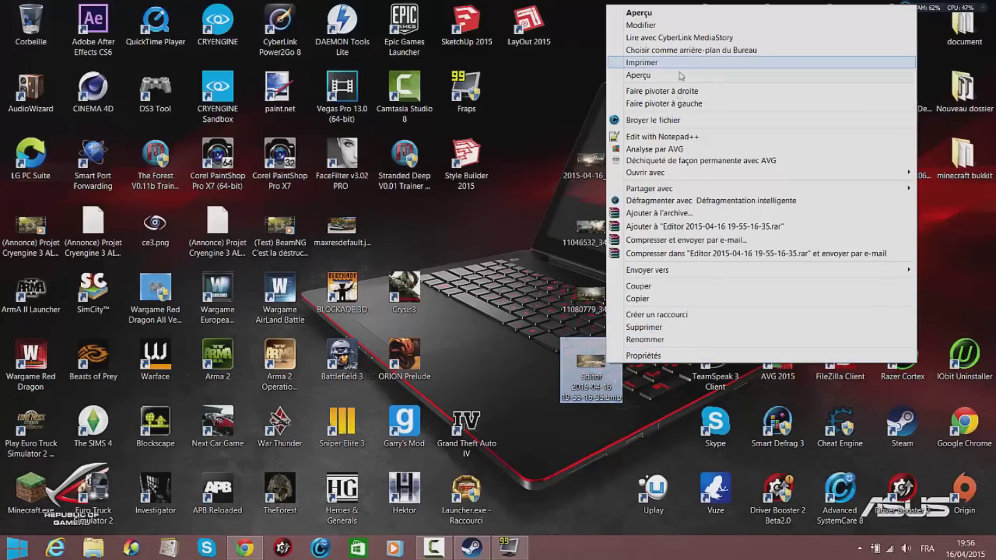
{"action": "mouse_move", "coordinate": [669, 172]}
{"action": "left_click", "coordinate": [496, 219]}
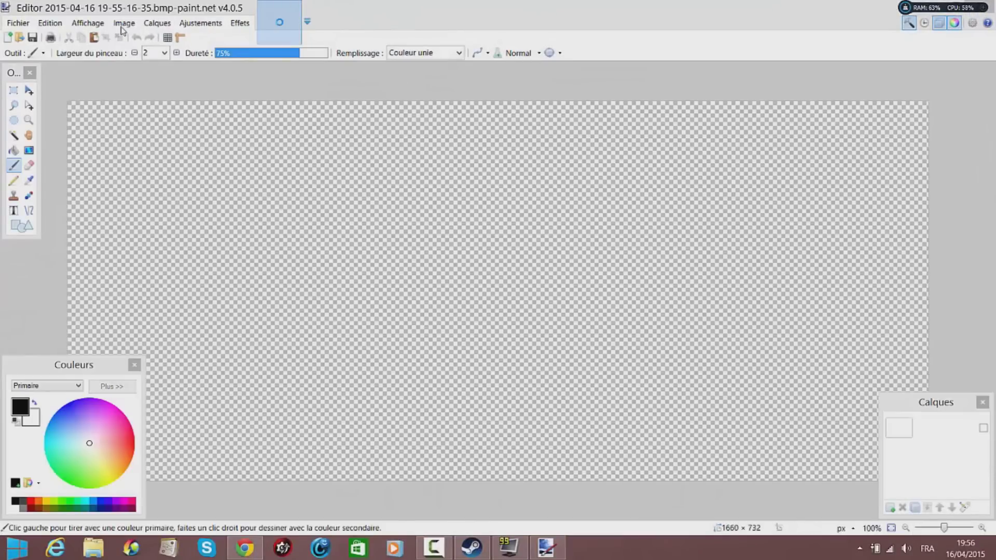
Resize the screenshot to 1000 pixels wide with its proportions kept, and save the BMP file
{"action": "left_click", "coordinate": [123, 24]}
{"action": "left_click", "coordinate": [145, 51]}
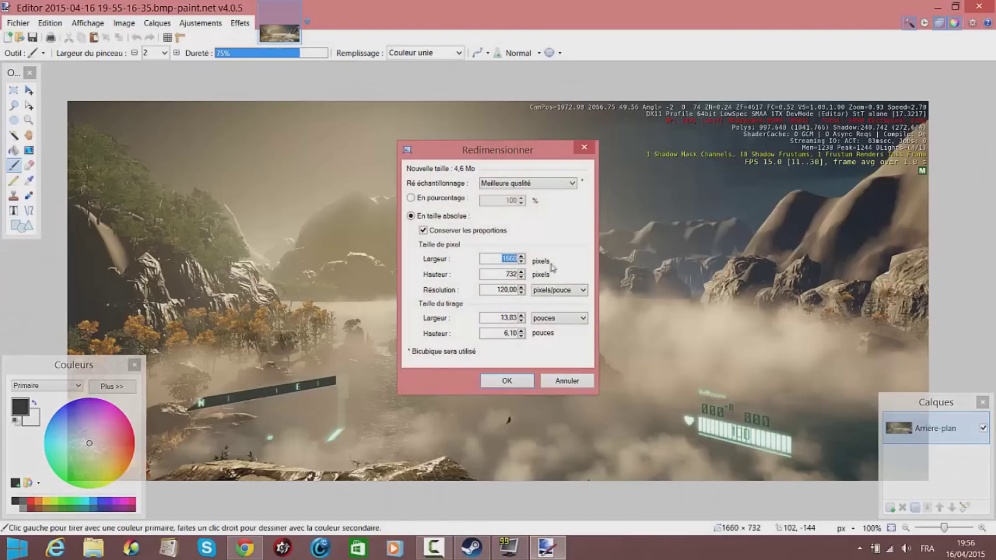
{"action": "type", "text": "100"}
{"action": "key", "text": "Return"}
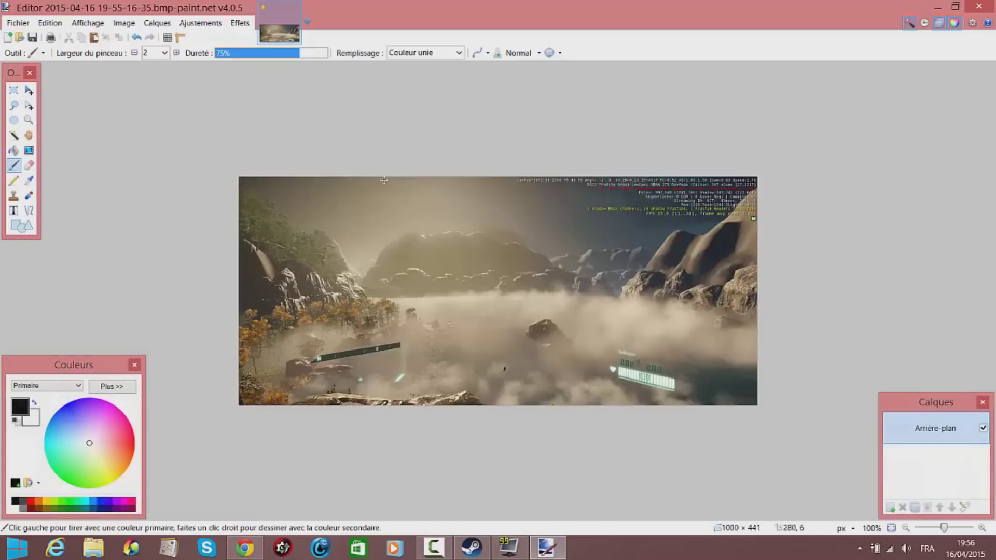
{"action": "left_click", "coordinate": [32, 37]}
{"action": "left_click", "coordinate": [596, 380]}
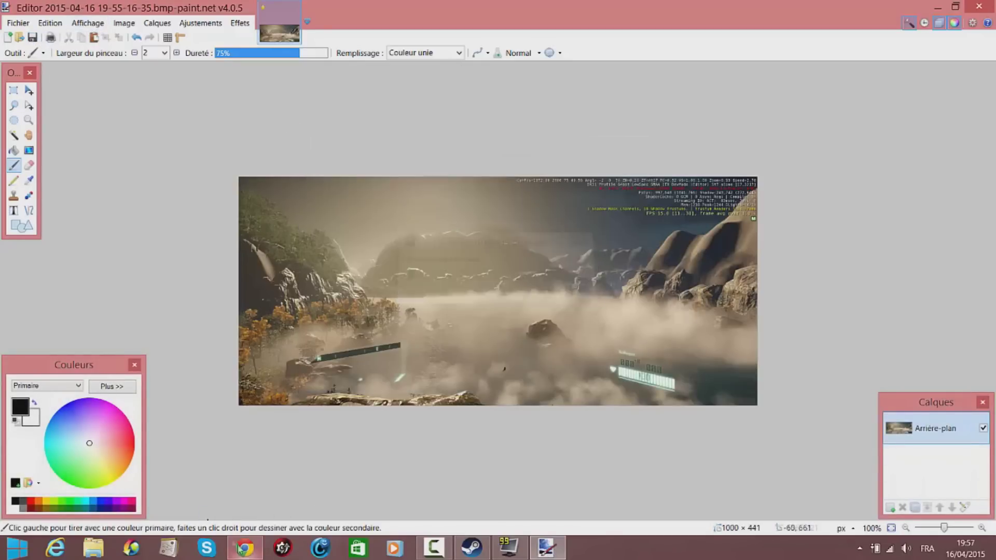
{"action": "key", "text": "alt+Tab"}
{"action": "mouse_move", "coordinate": [313, 261]}
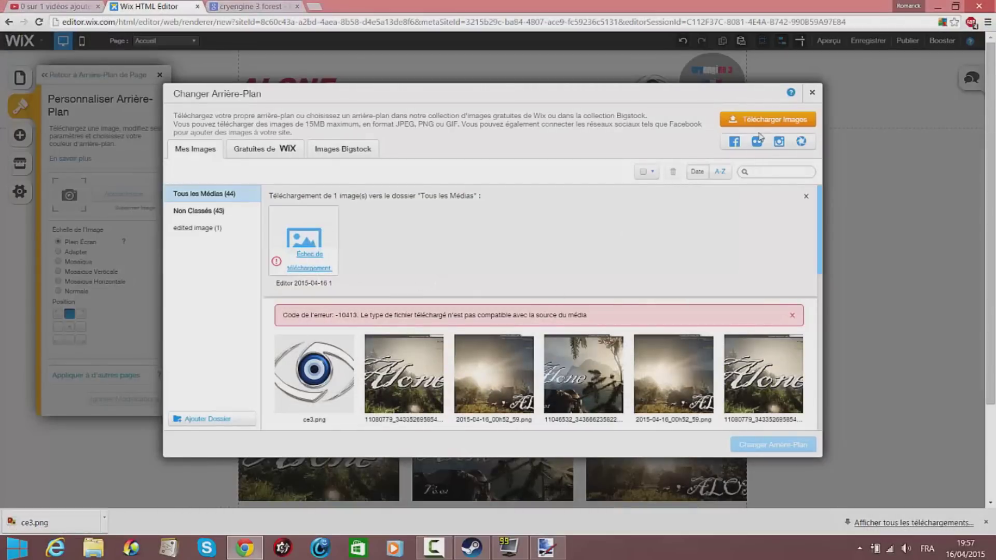
{"action": "left_click", "coordinate": [771, 124]}
{"action": "scroll", "coordinate": [339, 189], "scroll_direction": "down", "scroll_amount": 10}
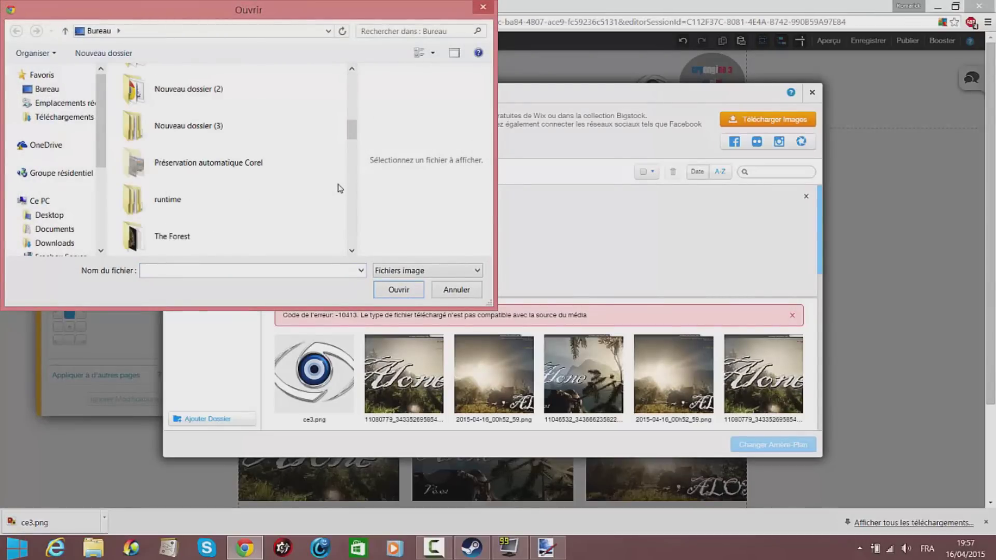
{"action": "scroll", "coordinate": [206, 167], "scroll_direction": "down", "scroll_amount": 5}
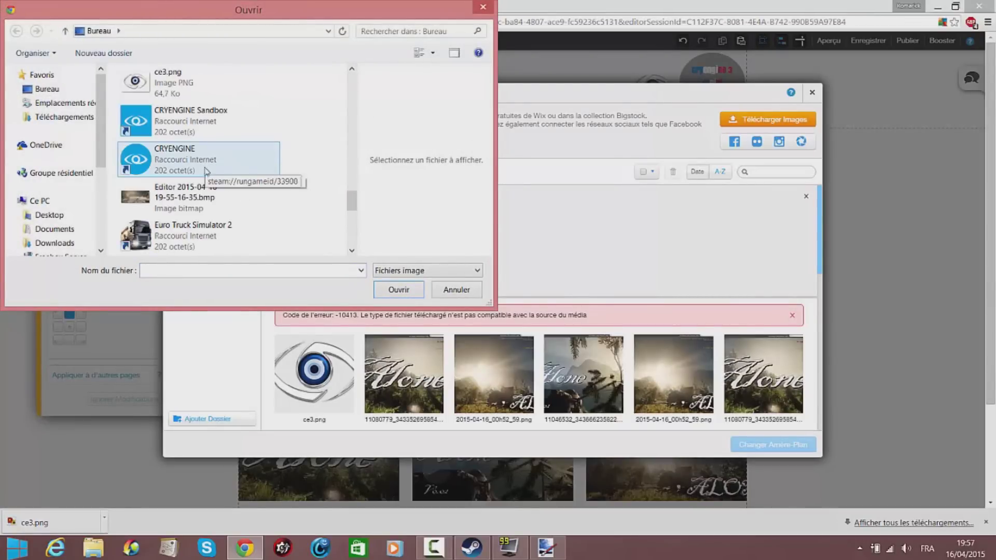
{"action": "left_click", "coordinate": [205, 196]}
{"action": "left_click", "coordinate": [398, 289]}
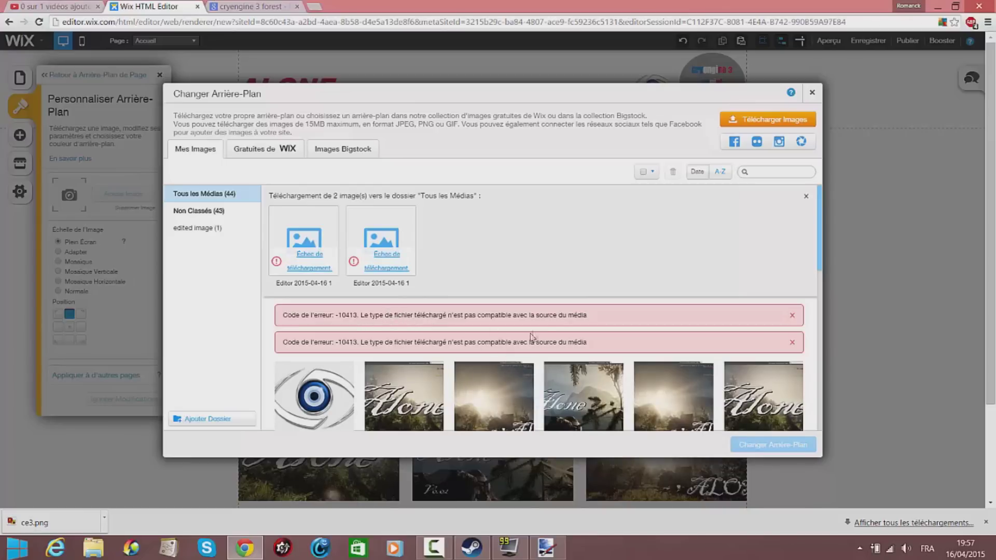
{"action": "left_click", "coordinate": [546, 547]}
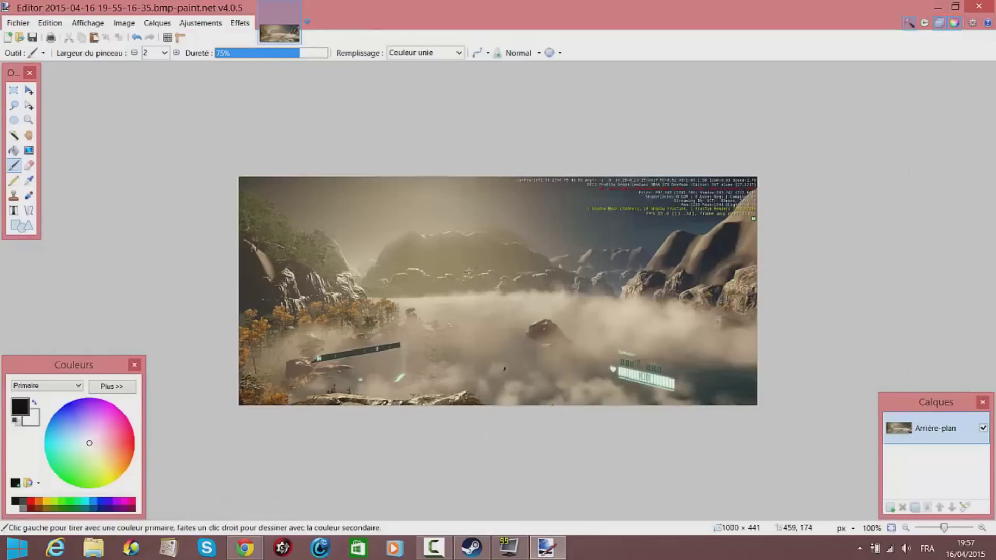
{"action": "left_click", "coordinate": [937, 7]}
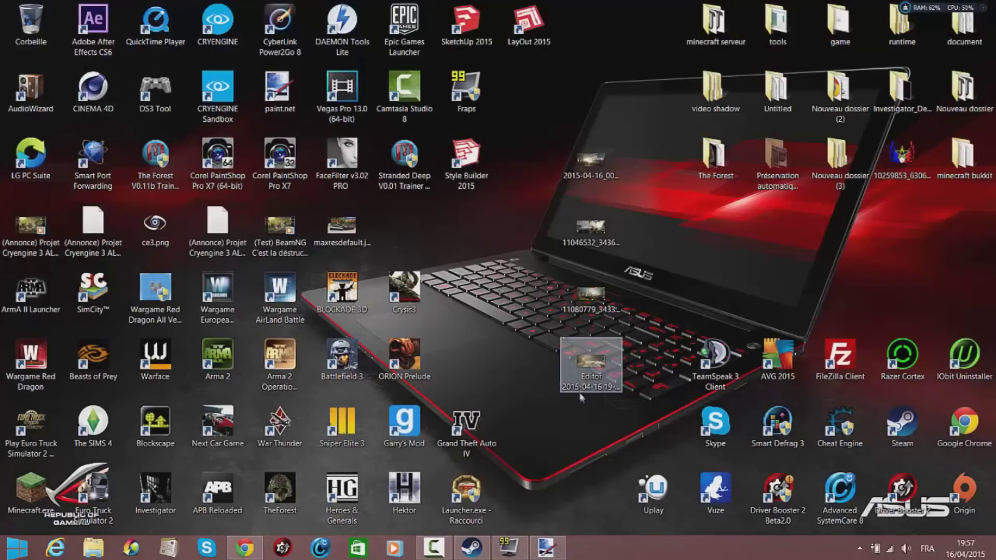
{"action": "left_click", "coordinate": [546, 547]}
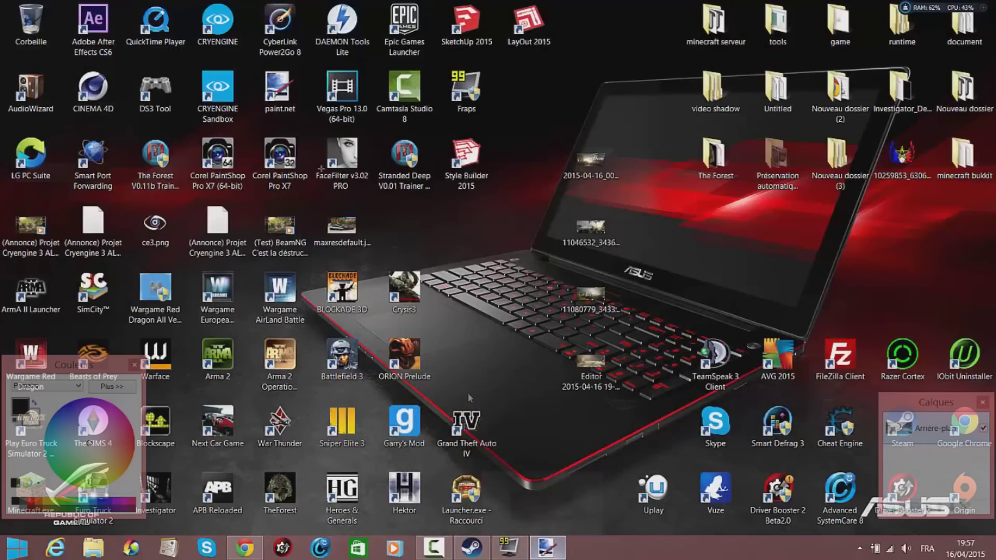
{"action": "left_click", "coordinate": [17, 23]}
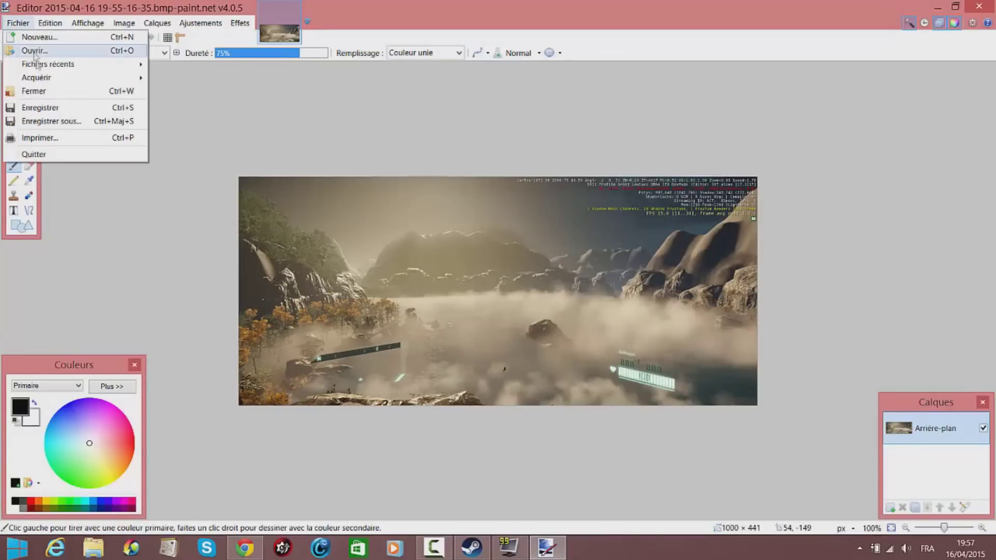
{"action": "left_click", "coordinate": [68, 126]}
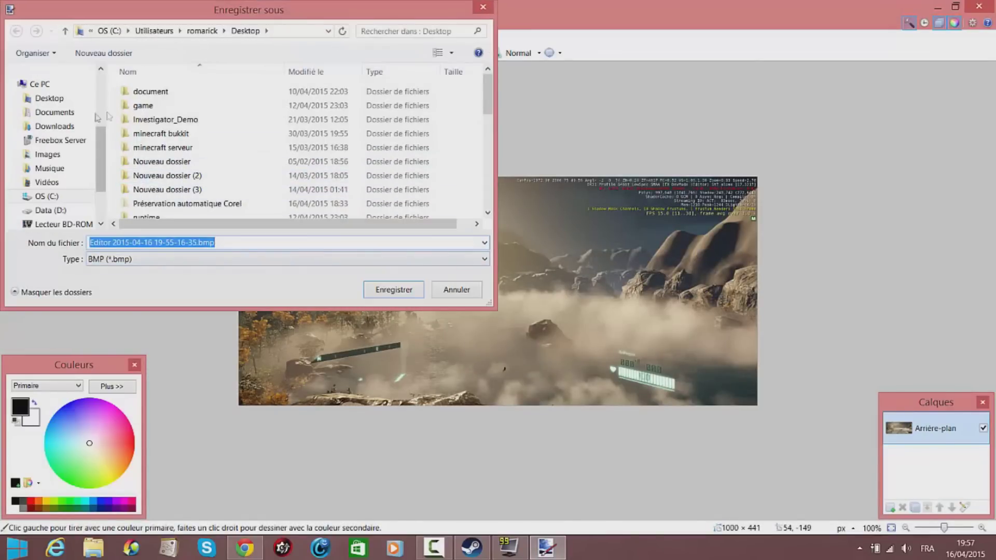
{"action": "scroll", "coordinate": [102, 102], "scroll_direction": "up", "scroll_amount": 3}
{"action": "left_click", "coordinate": [47, 88]}
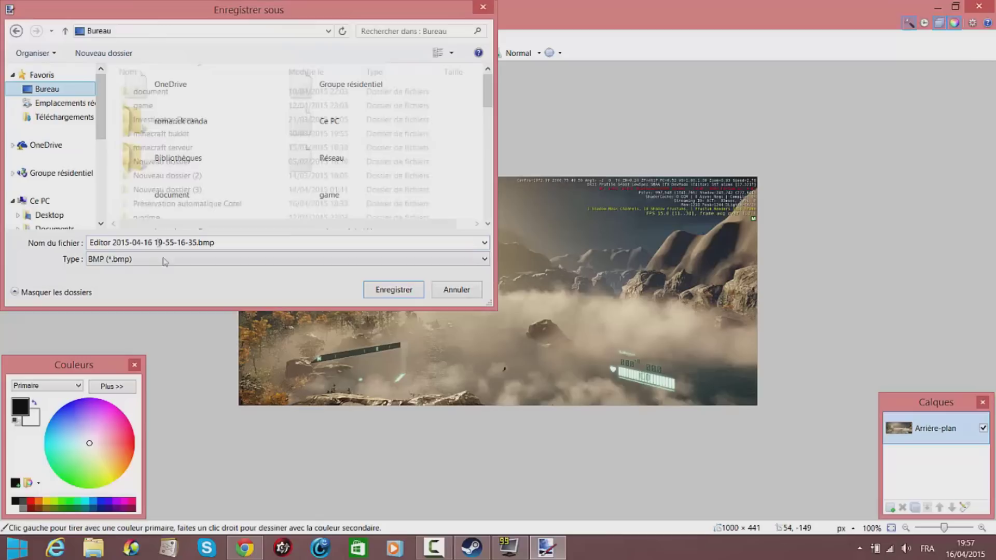
{"action": "left_click", "coordinate": [145, 259]}
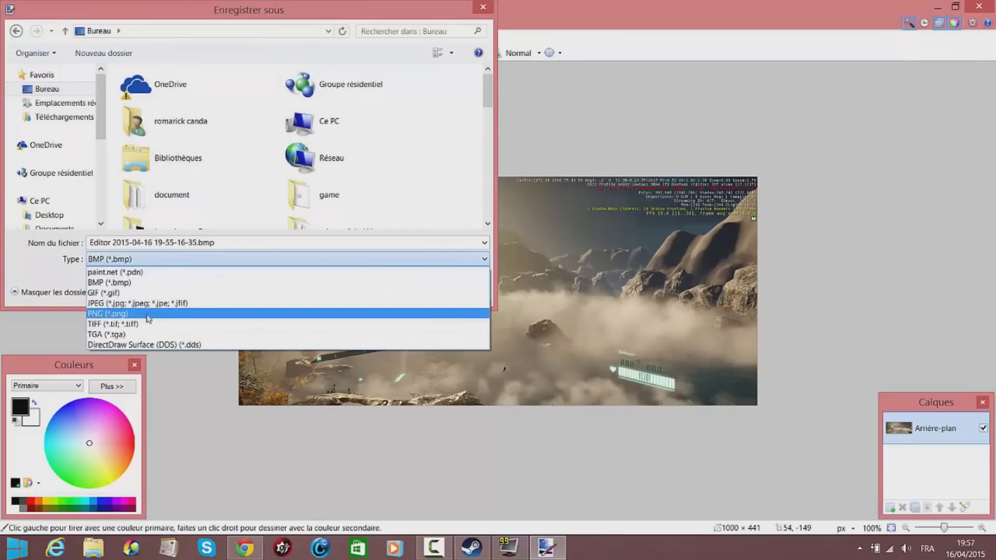
{"action": "left_click", "coordinate": [150, 313]}
{"action": "left_click", "coordinate": [395, 289]}
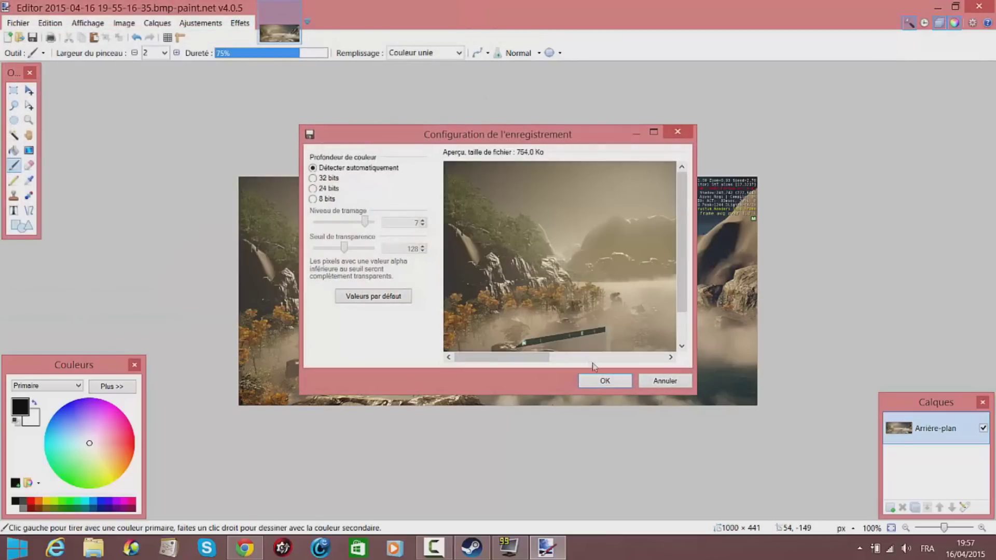
{"action": "left_click", "coordinate": [615, 383]}
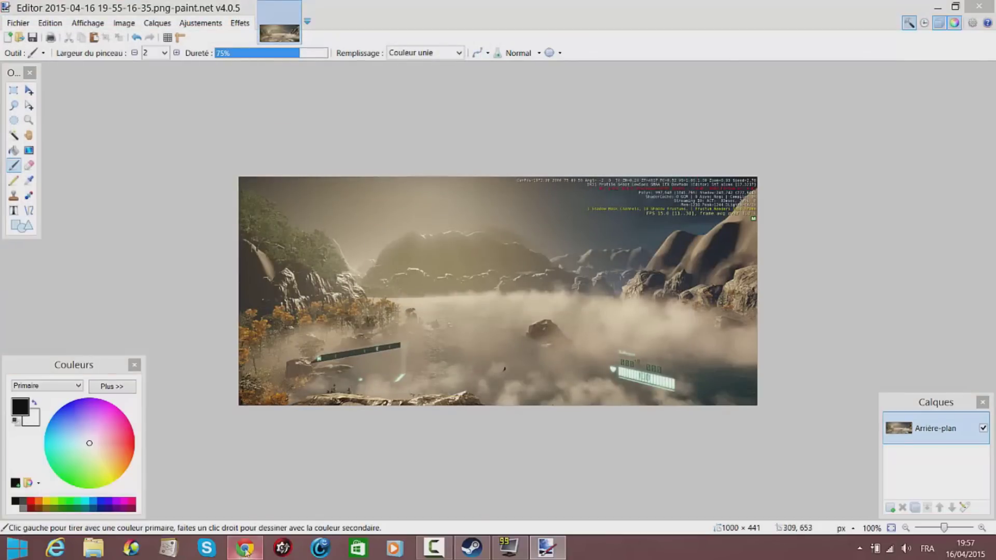
{"action": "left_click", "coordinate": [244, 548]}
{"action": "scroll", "coordinate": [327, 171], "scroll_direction": "down", "scroll_amount": 10}
{"action": "scroll", "coordinate": [285, 186], "scroll_direction": "down", "scroll_amount": 4}
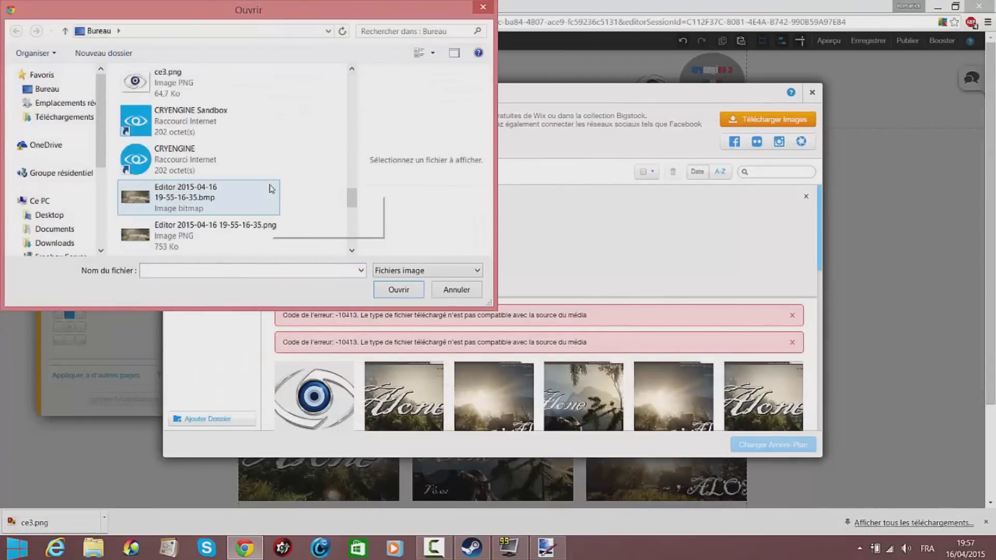
{"action": "left_click", "coordinate": [203, 83]}
{"action": "left_click", "coordinate": [205, 136]}
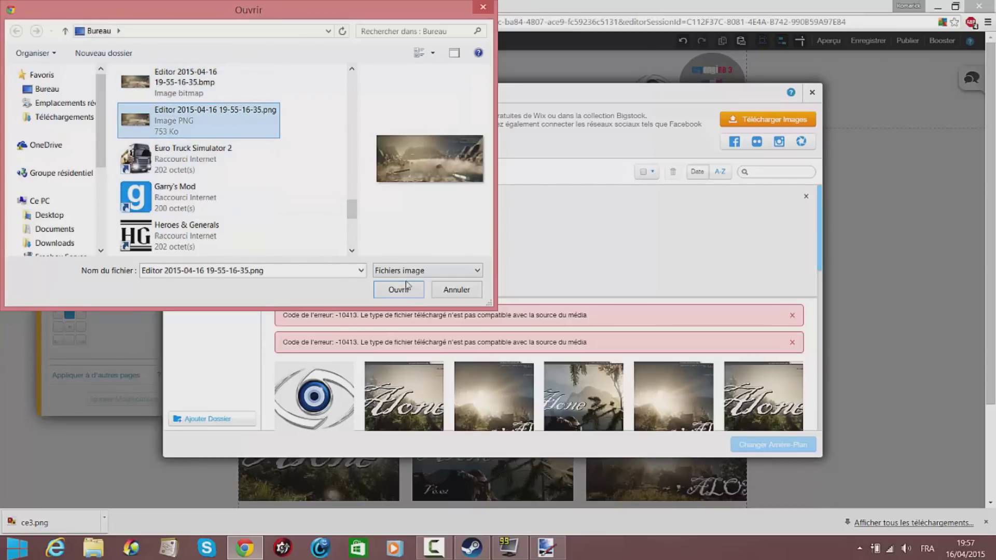
{"action": "left_click", "coordinate": [397, 289]}
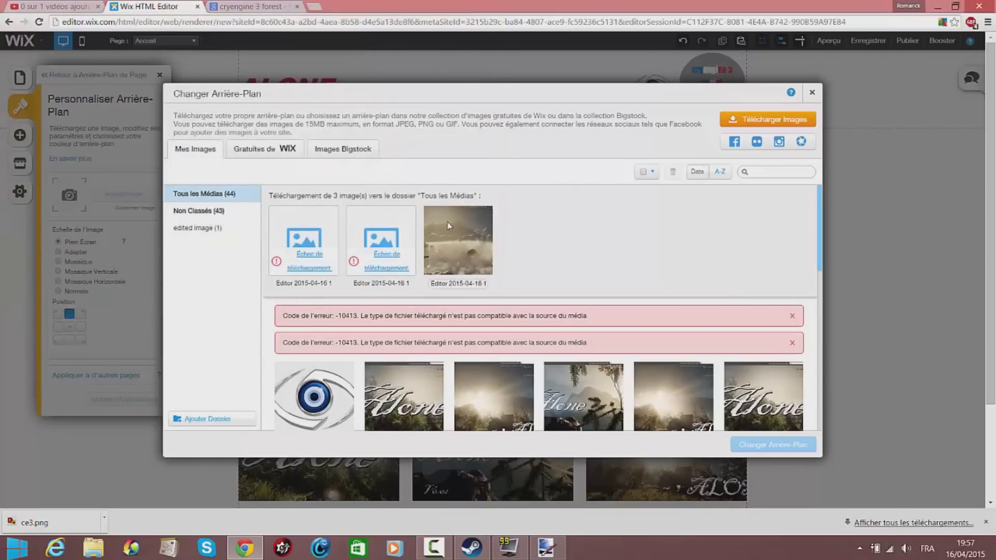
Undo the screenshot's resize in paint.net, save the PNG at its original size and return to the Wix editor
{"action": "left_click", "coordinate": [560, 553]}
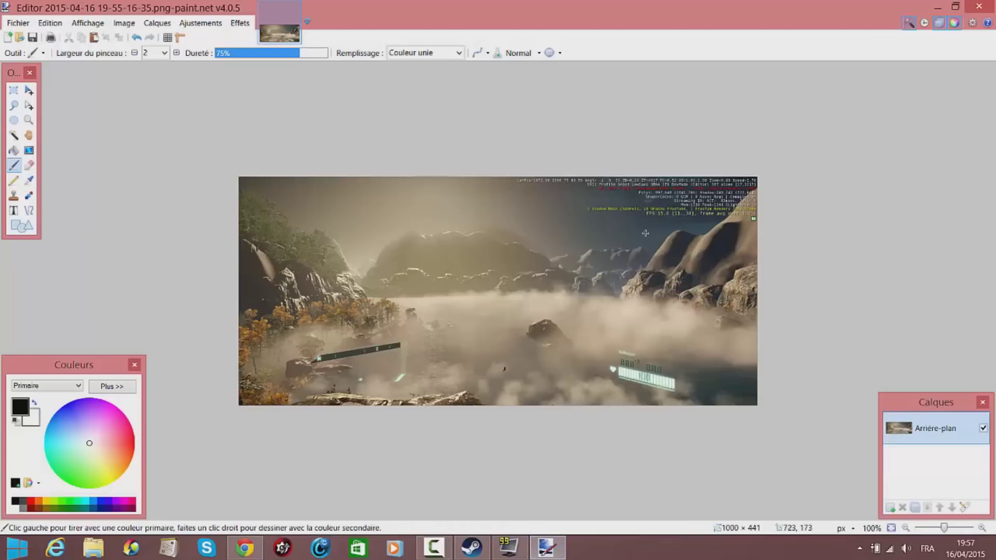
{"action": "key", "text": "ctrl+z"}
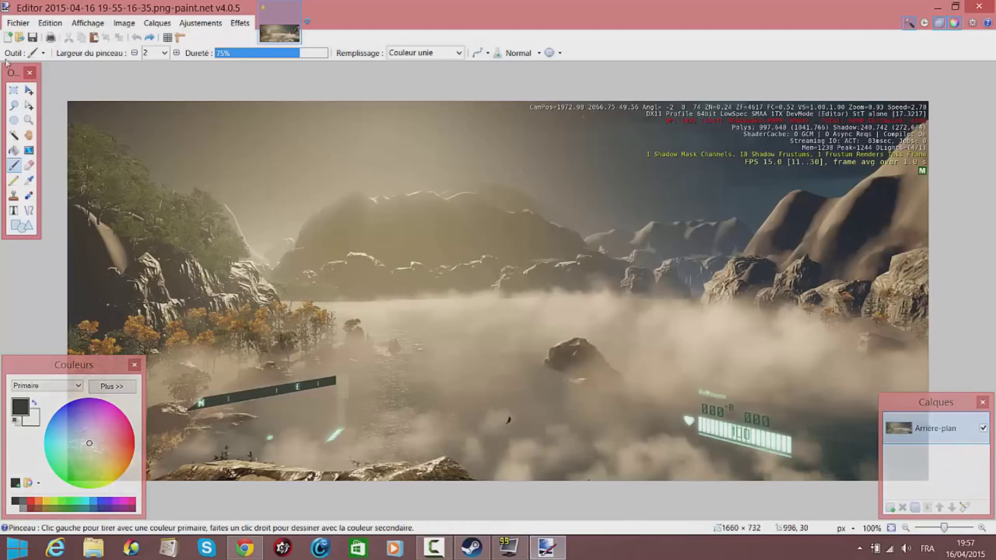
{"action": "key", "text": "ctrl+s"}
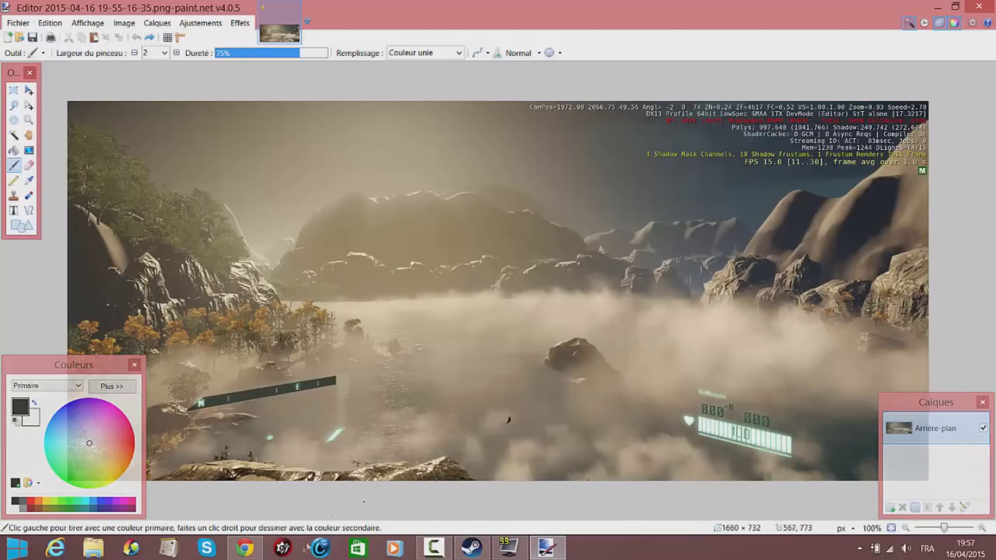
{"action": "mouse_move", "coordinate": [244, 551]}
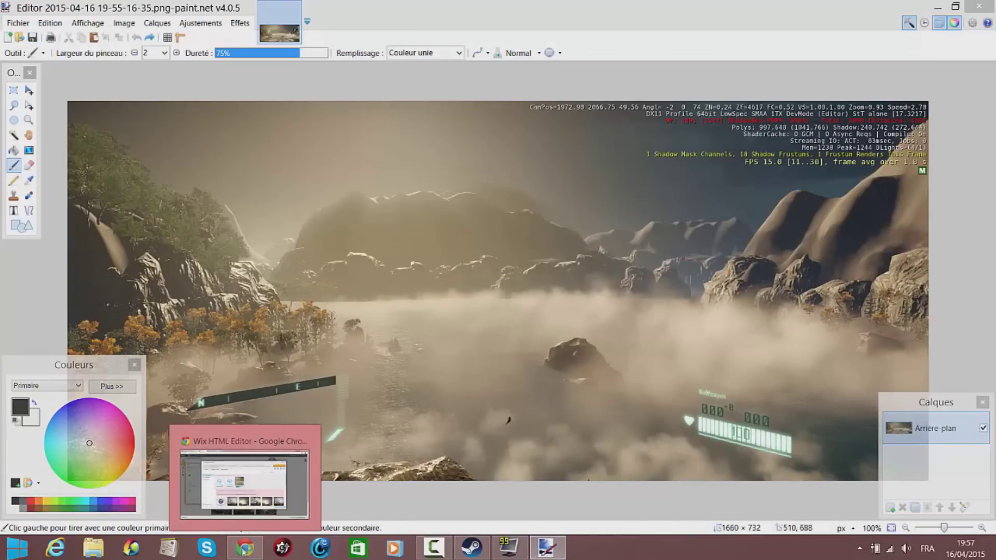
{"action": "left_click", "coordinate": [244, 550]}
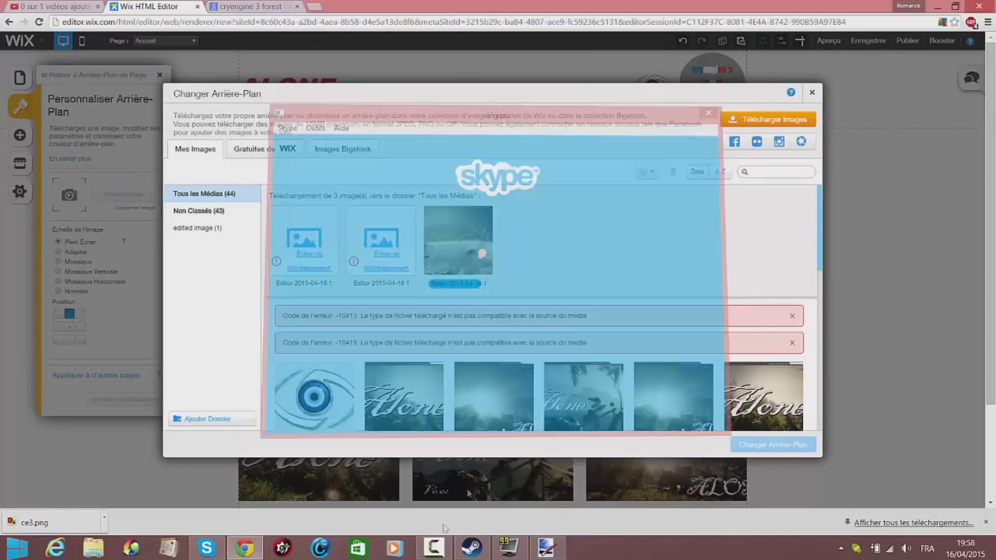
Quit Skype and confirm the exit to get back to the Wix background image chooser
{"action": "right_click", "coordinate": [207, 547]}
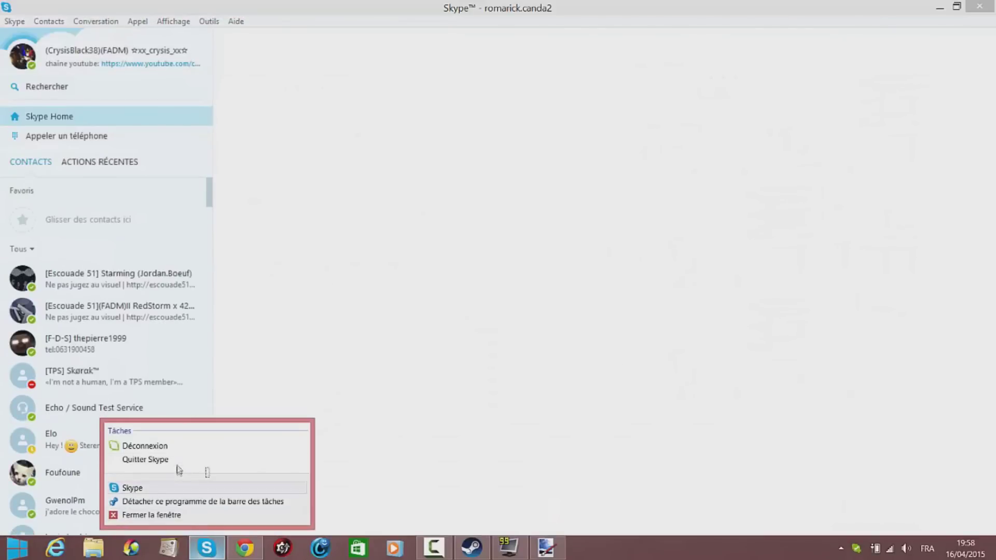
{"action": "left_click", "coordinate": [177, 463]}
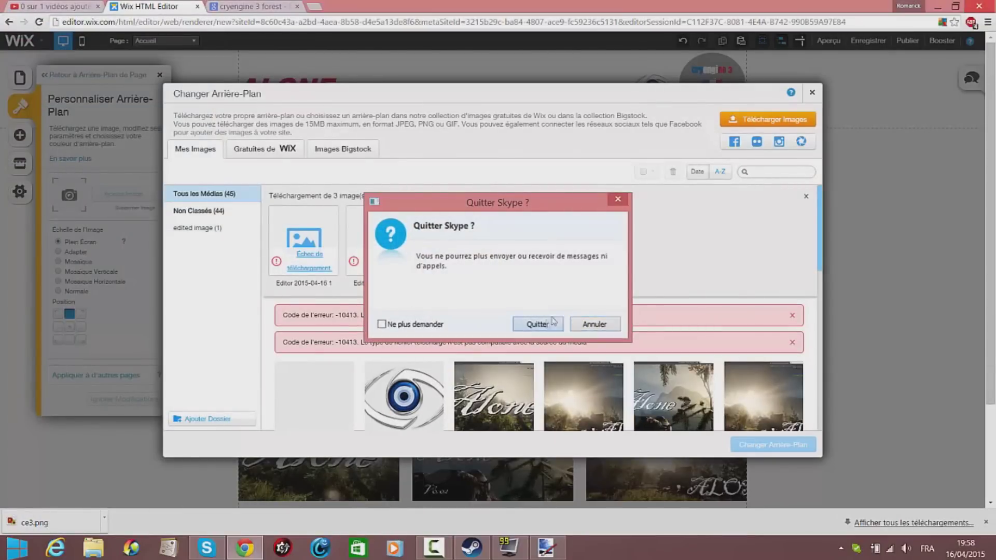
{"action": "left_click", "coordinate": [537, 324]}
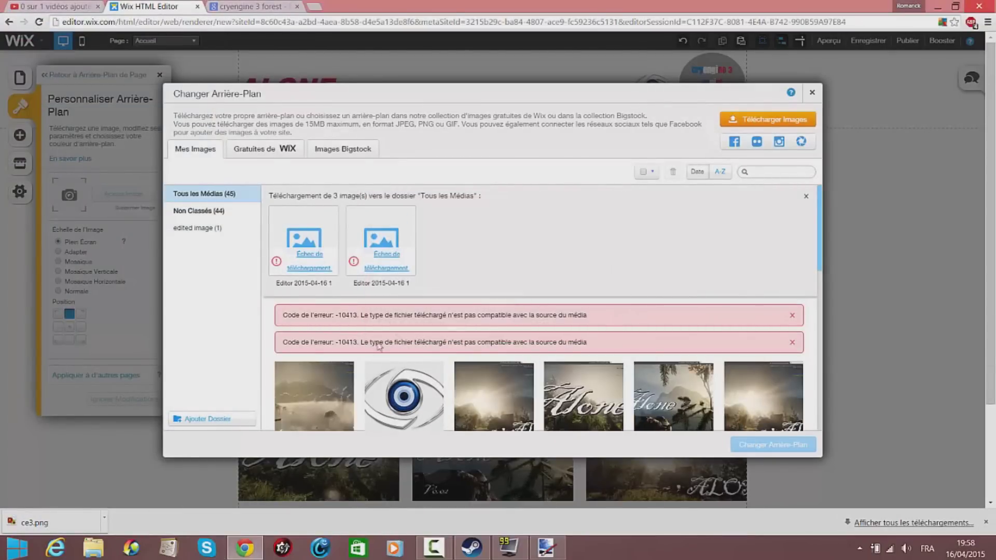
{"action": "left_click", "coordinate": [336, 407]}
{"action": "left_click", "coordinate": [794, 447]}
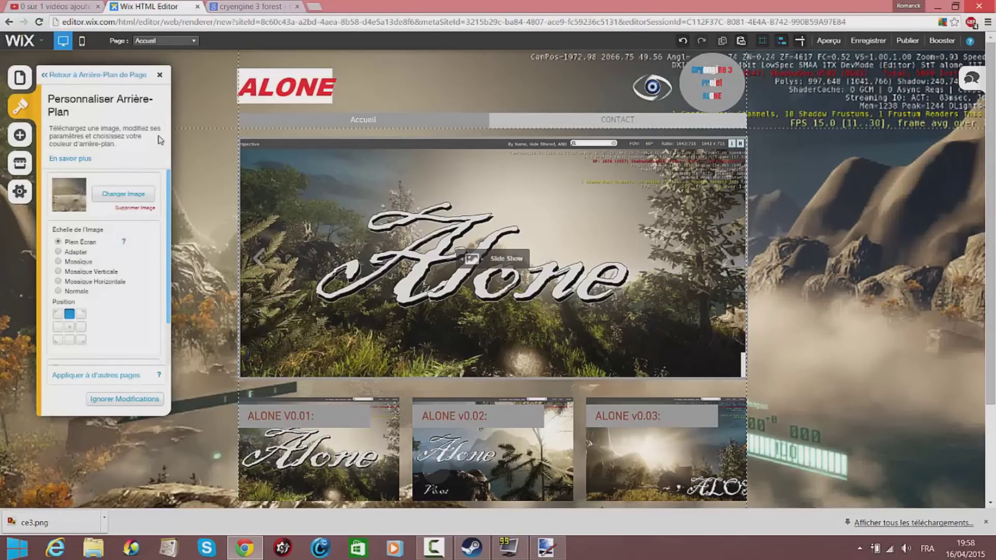
{"action": "left_click", "coordinate": [137, 194]}
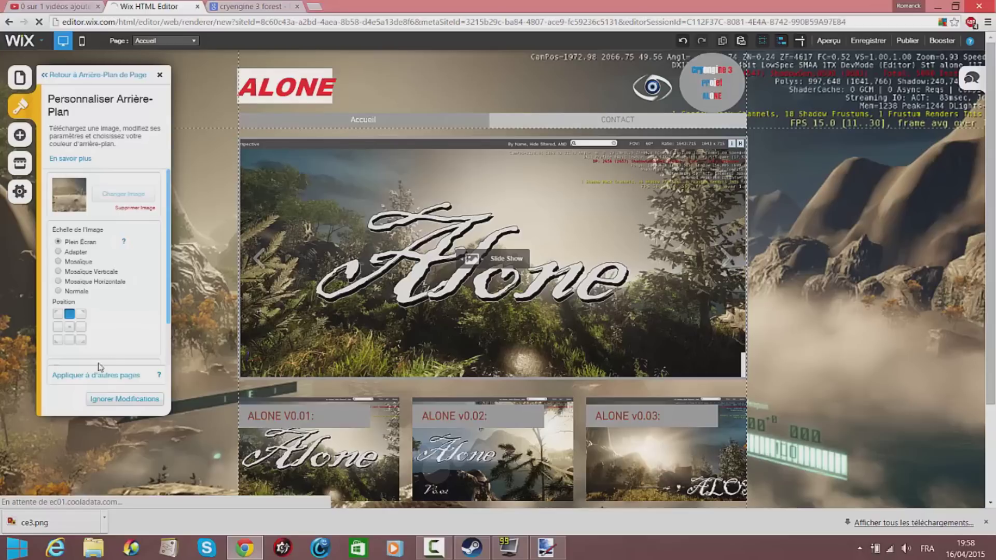
{"action": "left_click", "coordinate": [546, 547]}
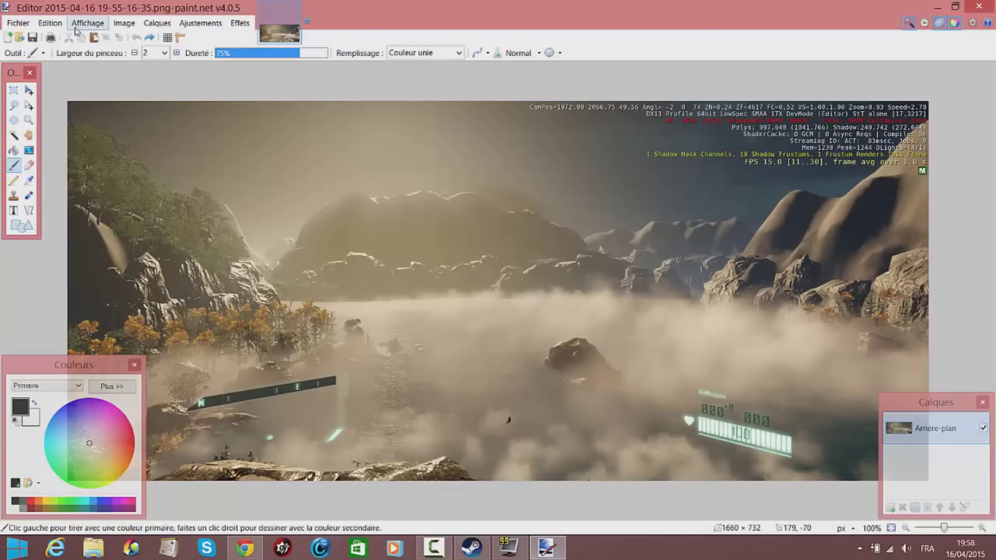
{"action": "left_click", "coordinate": [937, 7]}
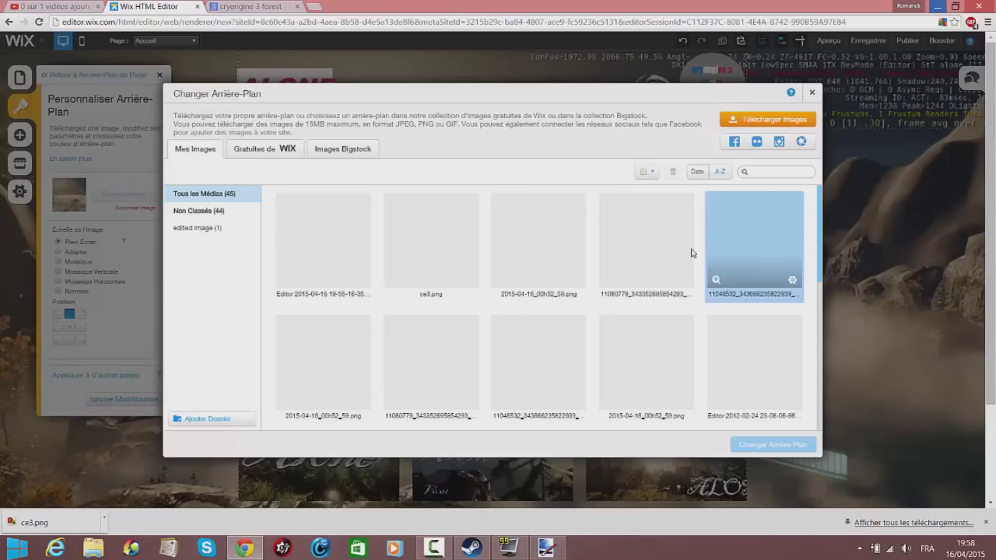
{"action": "left_click", "coordinate": [793, 119]}
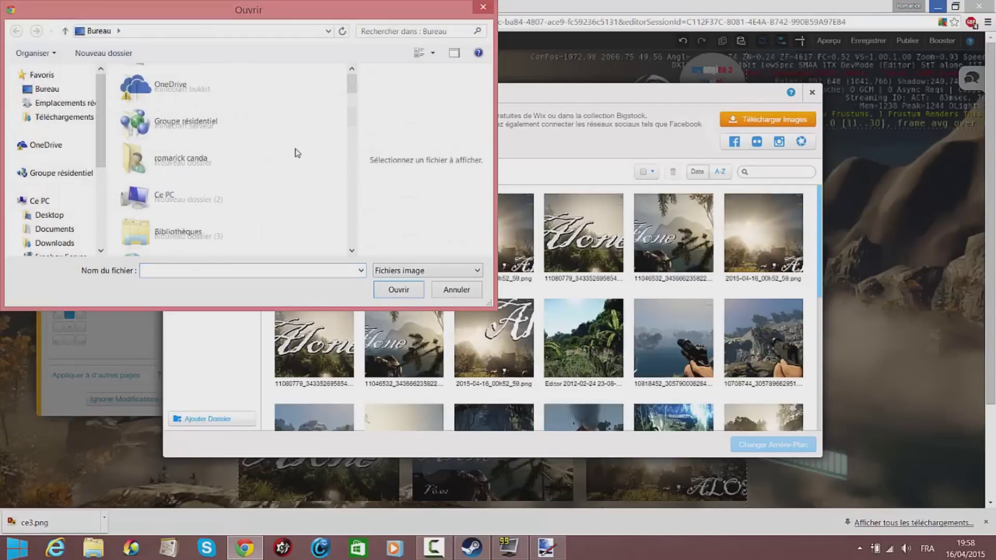
{"action": "scroll", "coordinate": [292, 165], "scroll_direction": "down", "scroll_amount": 5}
{"action": "left_click", "coordinate": [208, 120]}
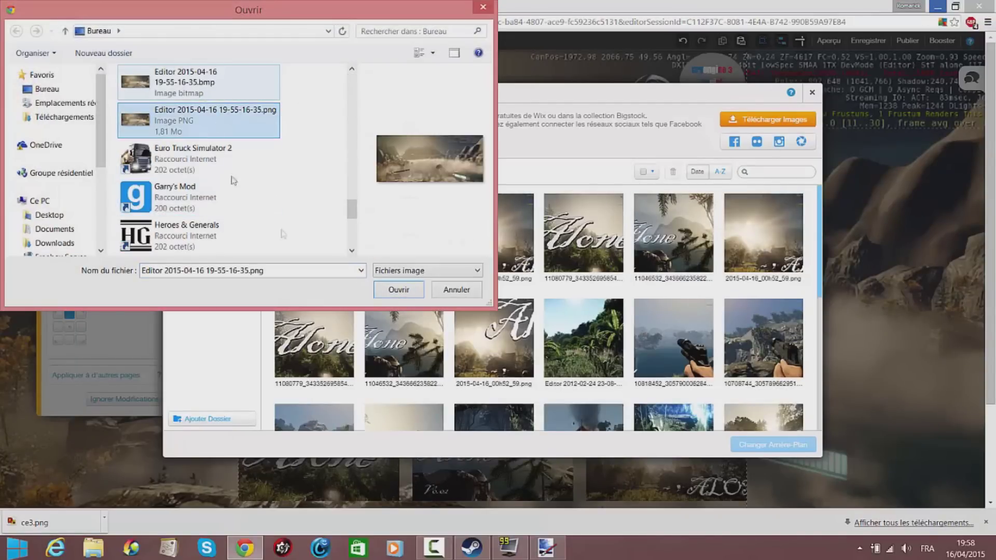
{"action": "left_click", "coordinate": [399, 289]}
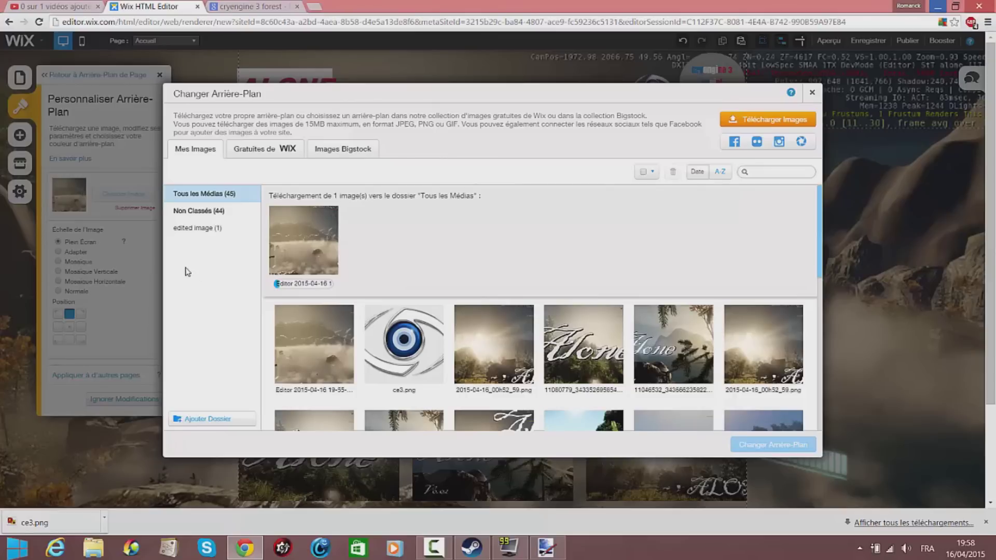
Close the cryengine 3 forest browser tab and quit Steam, Fraps and paint.net
{"action": "left_click", "coordinate": [269, 6]}
{"action": "left_click", "coordinate": [296, 6]}
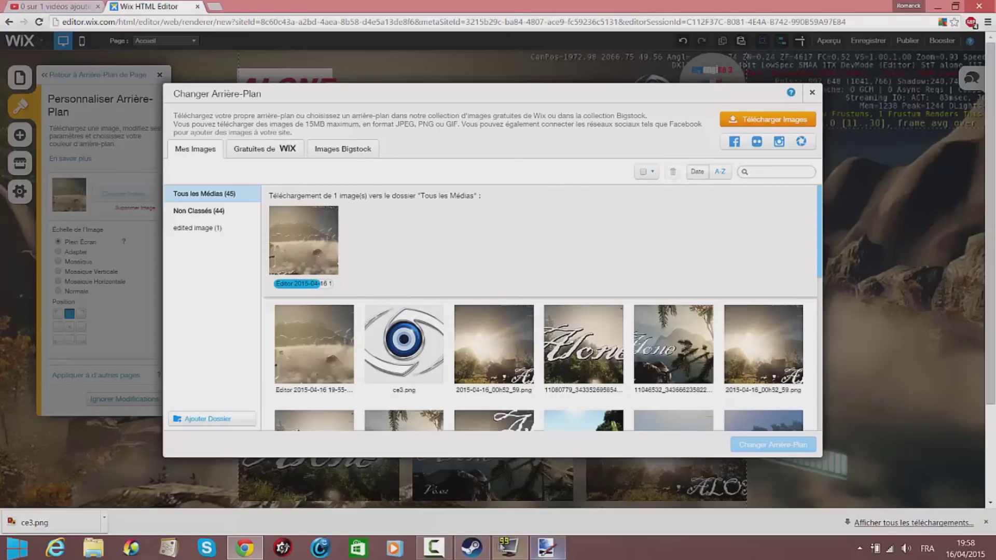
{"action": "right_click", "coordinate": [470, 547]}
{"action": "left_click", "coordinate": [472, 516]}
{"action": "right_click", "coordinate": [471, 547]}
{"action": "left_click", "coordinate": [477, 517]}
{"action": "key", "text": "Return"}
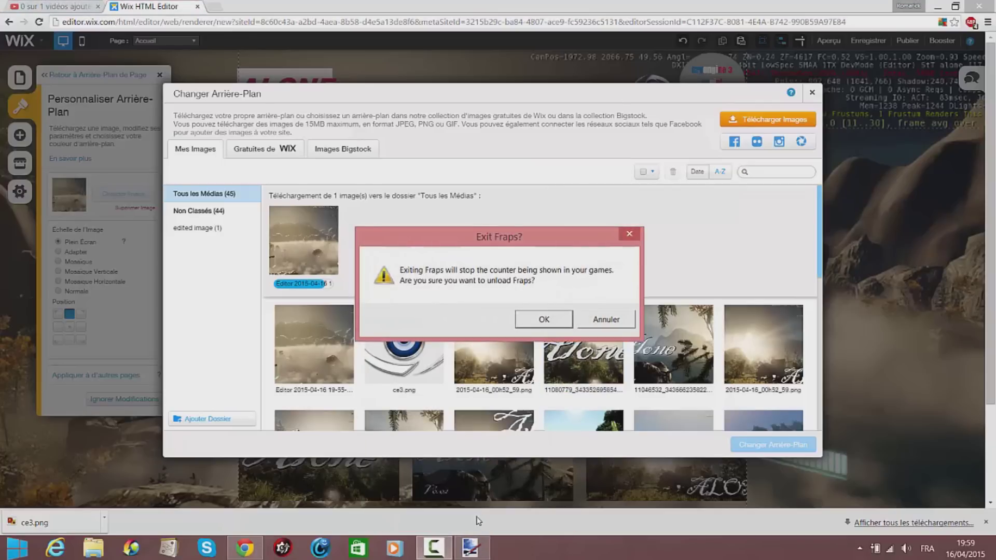
{"action": "right_click", "coordinate": [473, 547]}
{"action": "left_click", "coordinate": [462, 515]}
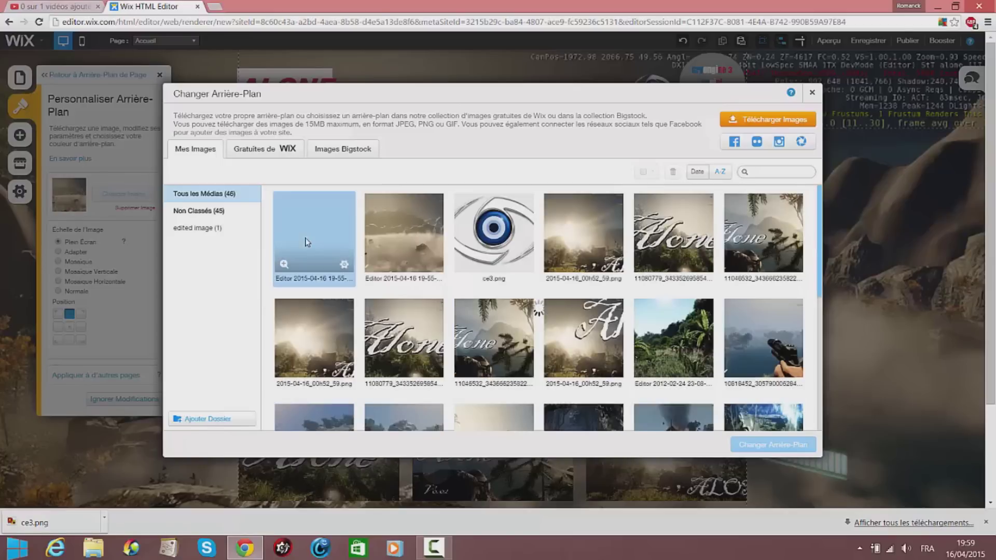
Apply the newly uploaded lake screenshot as the page background and set its position to centre
{"action": "left_click", "coordinate": [323, 230]}
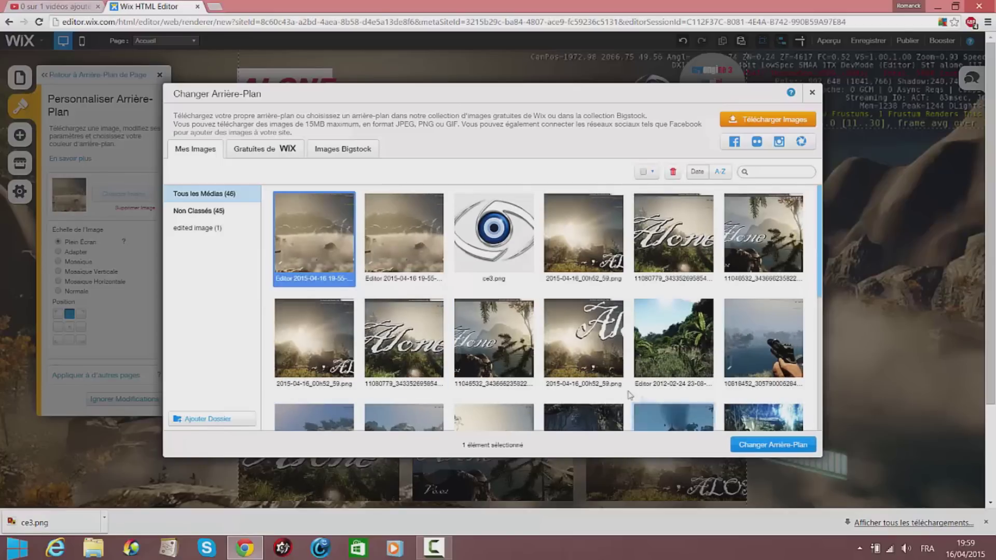
{"action": "left_click", "coordinate": [760, 445]}
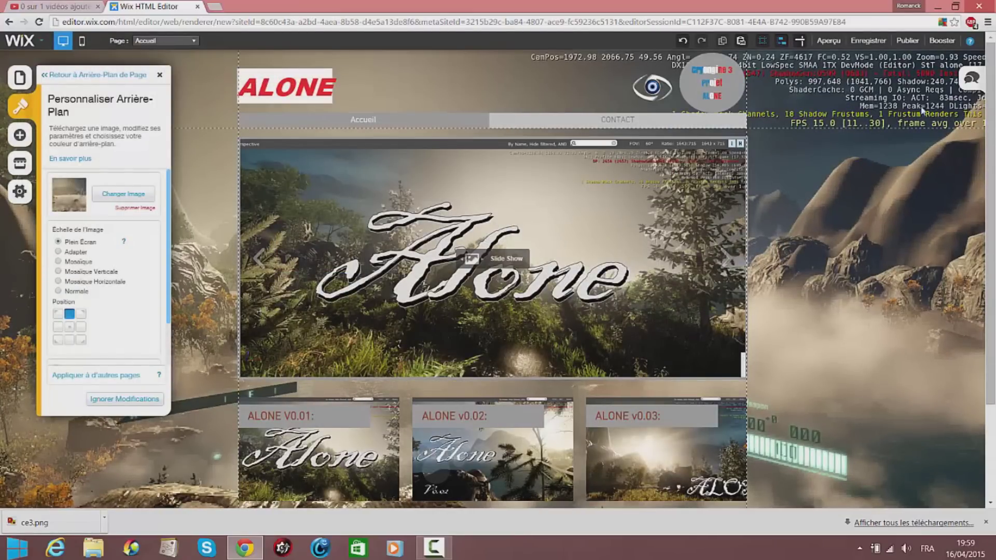
{"action": "left_click", "coordinate": [69, 326]}
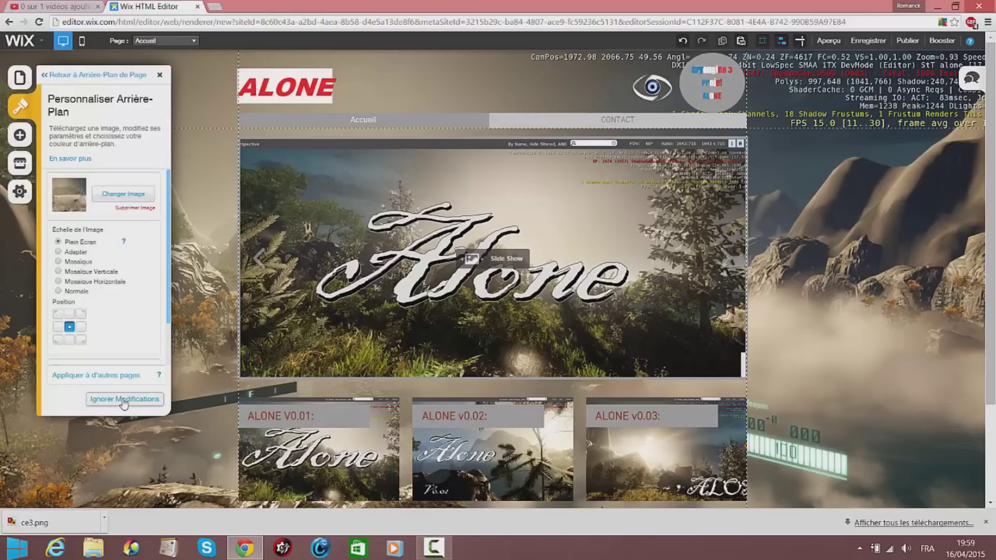
Try making the background scroll with the site, turn that option off again and close the background settings
{"action": "scroll", "coordinate": [123, 399], "scroll_direction": "down", "scroll_amount": 1}
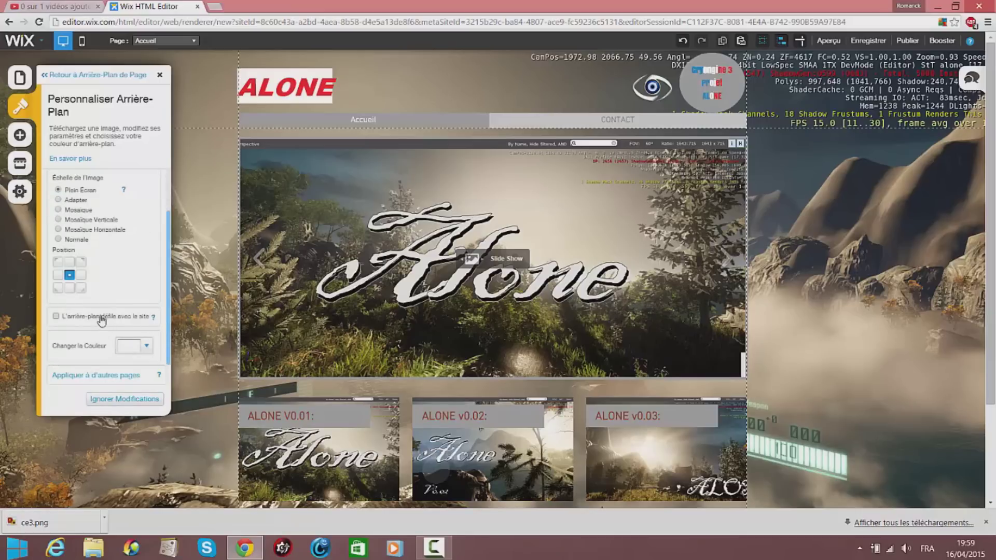
{"action": "left_click", "coordinate": [102, 321]}
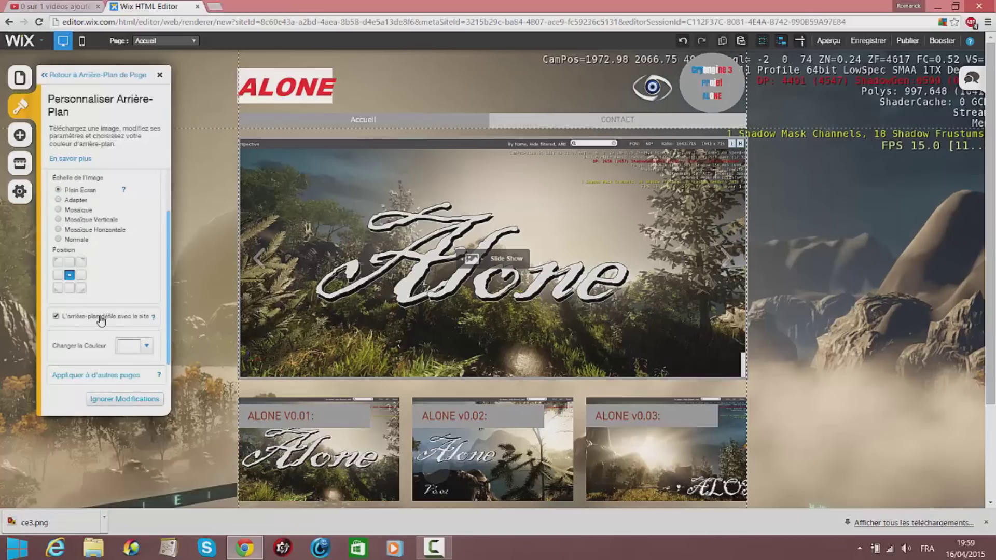
{"action": "scroll", "coordinate": [919, 288], "scroll_direction": "down", "scroll_amount": 3}
{"action": "scroll", "coordinate": [917, 292], "scroll_direction": "up", "scroll_amount": 3}
{"action": "scroll", "coordinate": [918, 292], "scroll_direction": "down", "scroll_amount": 3}
{"action": "scroll", "coordinate": [918, 291], "scroll_direction": "up", "scroll_amount": 3}
{"action": "left_click", "coordinate": [57, 317]}
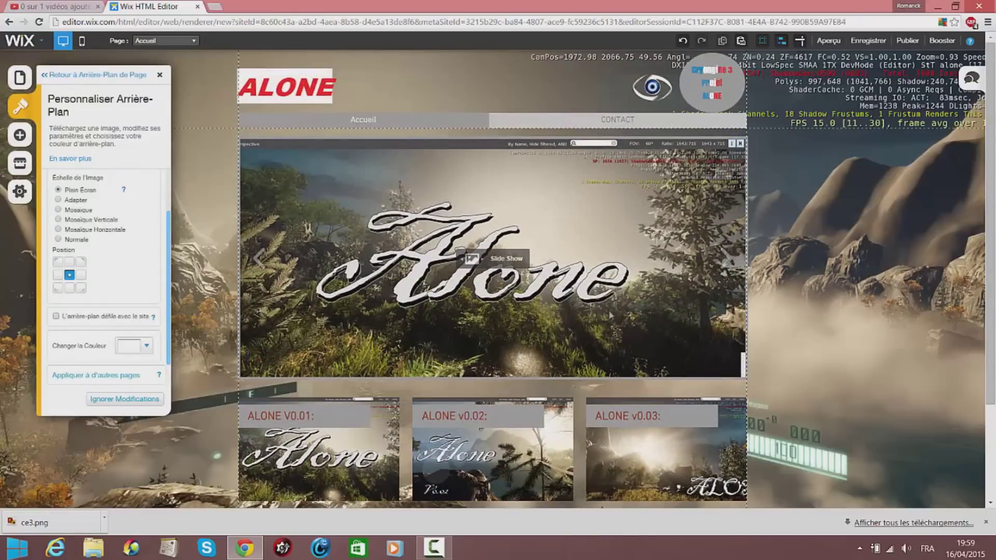
{"action": "scroll", "coordinate": [985, 294], "scroll_direction": "down", "scroll_amount": 3}
{"action": "scroll", "coordinate": [984, 293], "scroll_direction": "up", "scroll_amount": 3}
{"action": "left_click", "coordinate": [160, 76]}
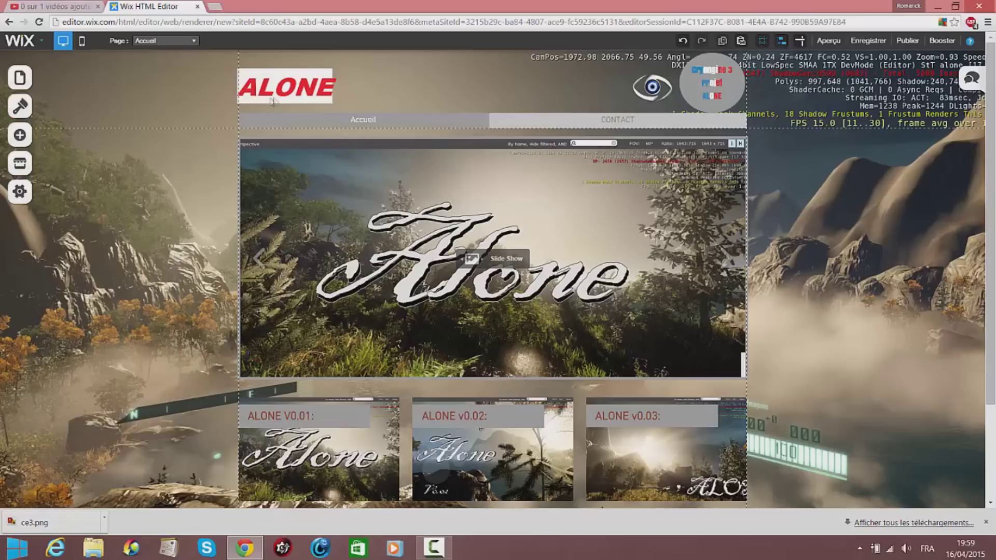
Remove the white highlight behind the ALONE title text in the header
{"action": "left_click", "coordinate": [302, 77]}
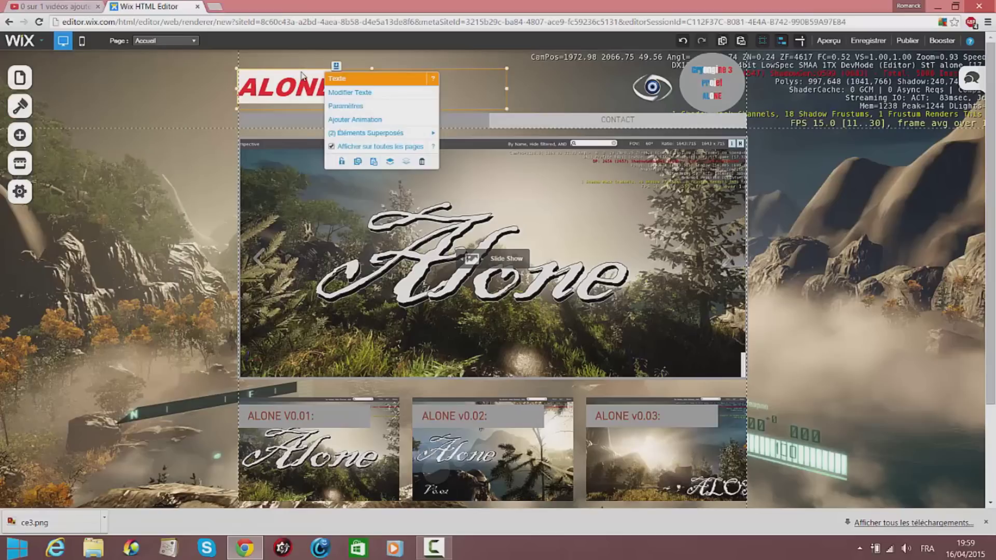
{"action": "left_click", "coordinate": [374, 93]}
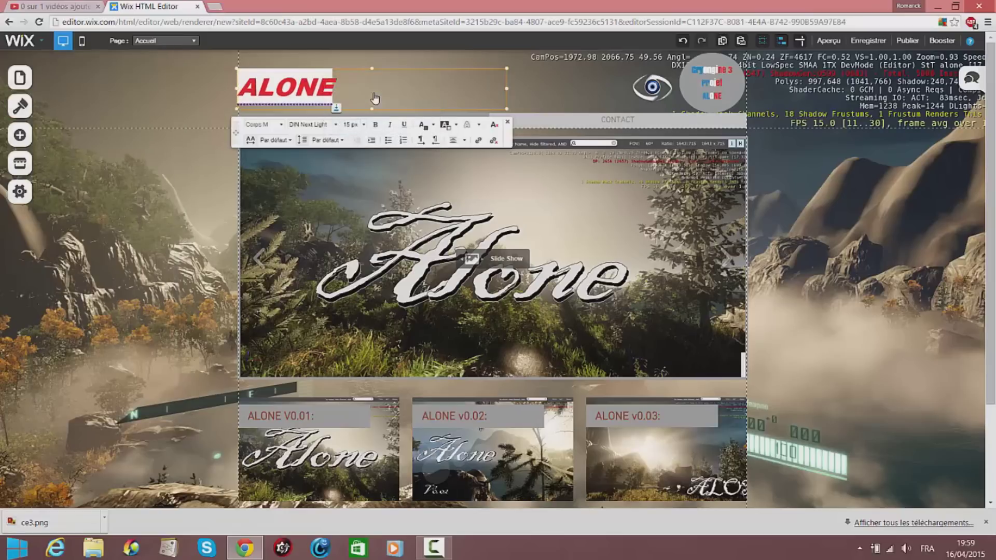
{"action": "left_click", "coordinate": [435, 126]}
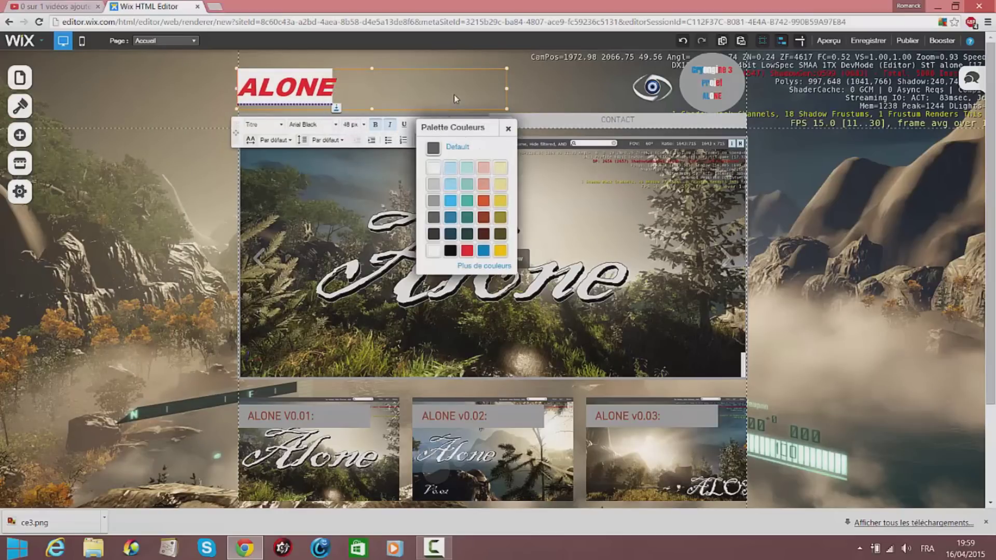
{"action": "left_click", "coordinate": [455, 125]}
{"action": "left_click", "coordinate": [454, 167]}
{"action": "left_click", "coordinate": [369, 80]}
{"action": "left_click_drag", "start_coordinate": [354, 81], "coordinate": [196, 85]}
{"action": "left_click", "coordinate": [445, 126]}
{"action": "left_click", "coordinate": [456, 124]}
{"action": "left_click", "coordinate": [455, 136]}
{"action": "left_click", "coordinate": [577, 98]}
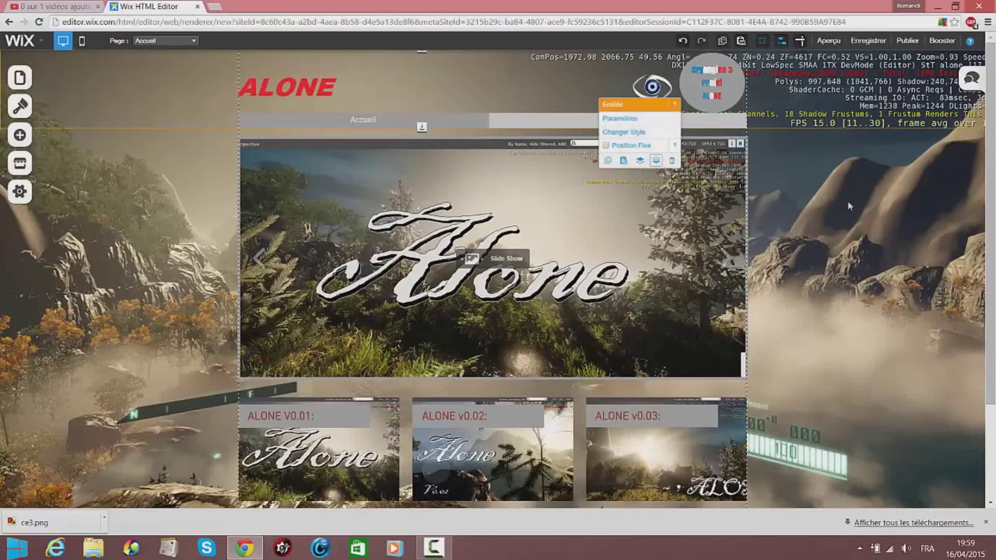
{"action": "scroll", "coordinate": [851, 204], "scroll_direction": "down", "scroll_amount": 2}
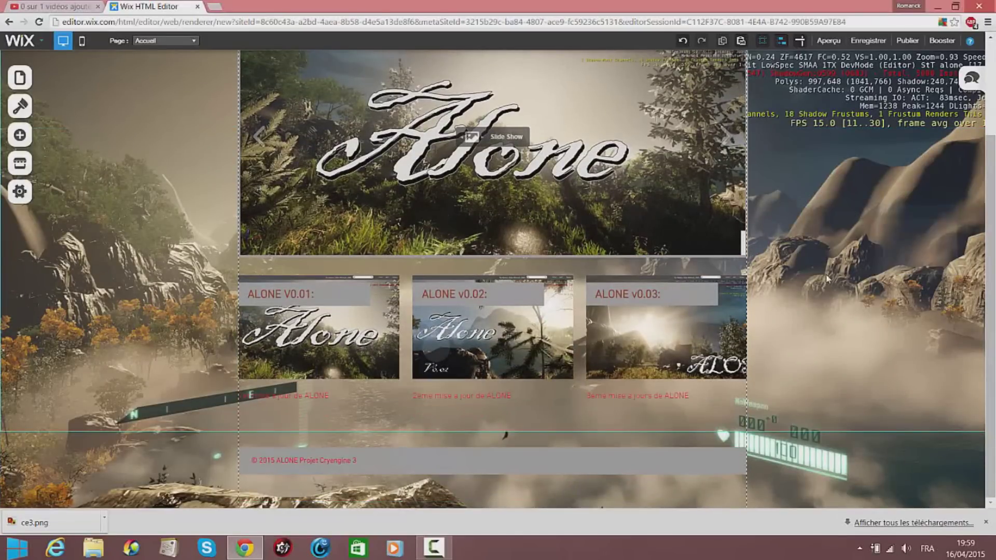
{"action": "scroll", "coordinate": [828, 278], "scroll_direction": "up", "scroll_amount": 2}
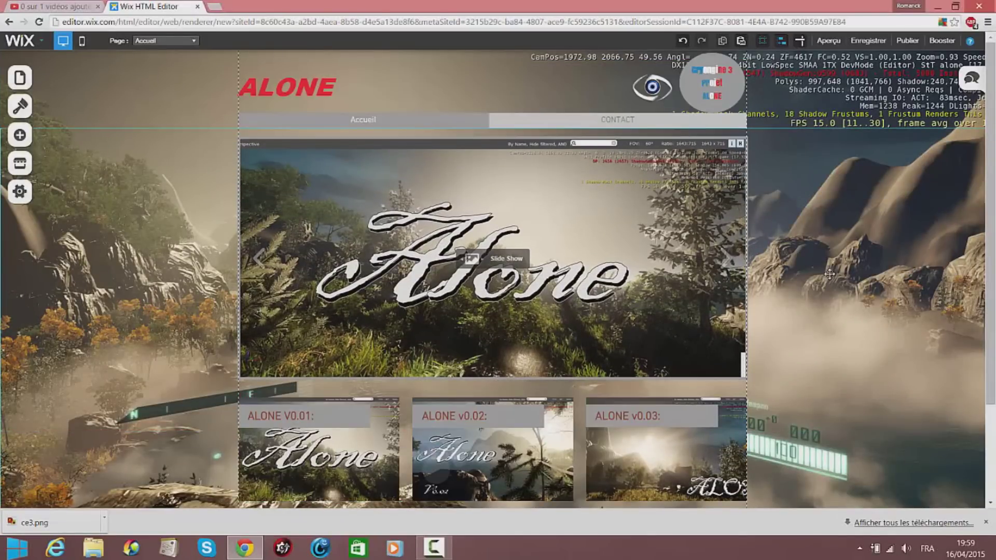
{"action": "scroll", "coordinate": [829, 274], "scroll_direction": "down", "scroll_amount": 2}
{"action": "scroll", "coordinate": [829, 274], "scroll_direction": "up", "scroll_amount": 2}
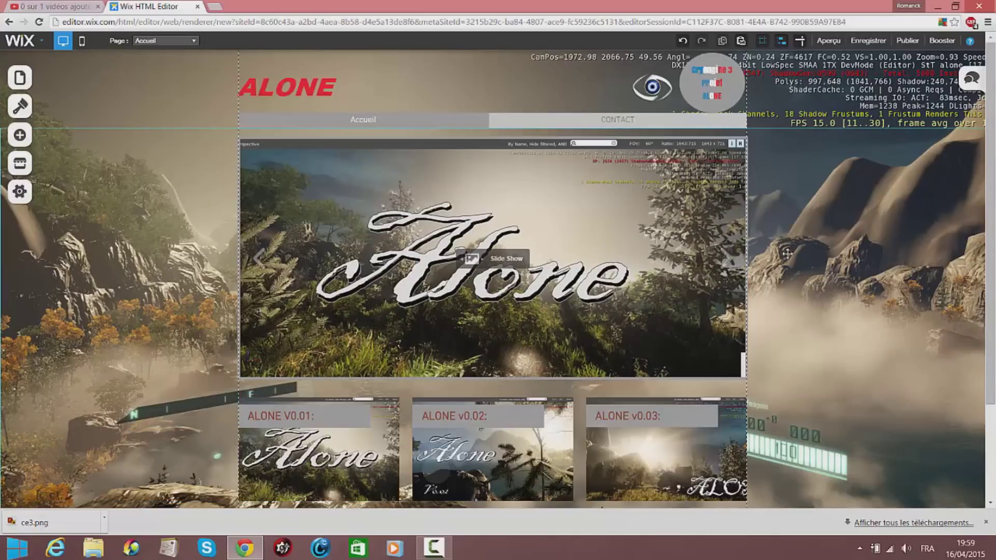